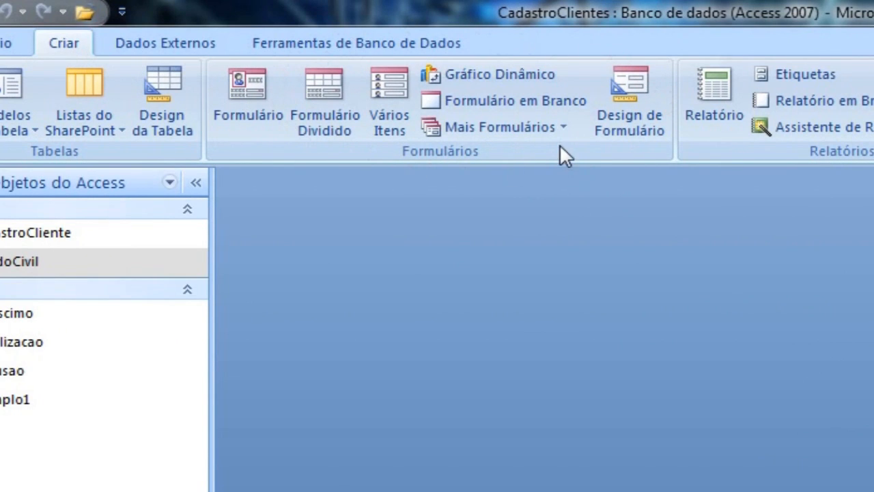
# Preview a simple form generated from the tbEstadoCivil table, browse its related client records, and discard it unsaved.
pyautogui.click(39, 257)
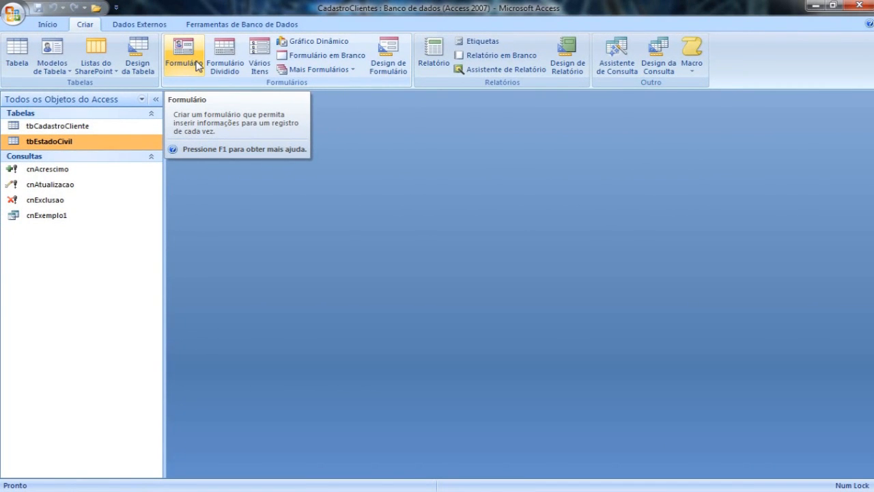
pyautogui.click(197, 65)
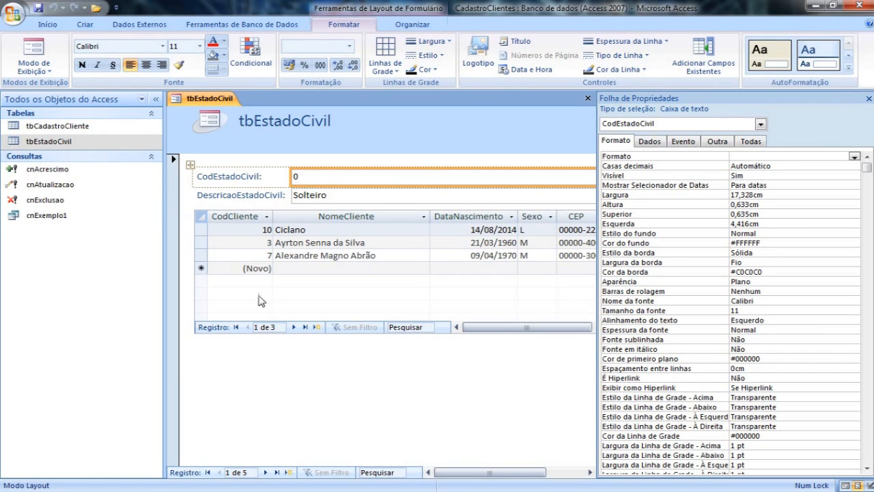
pyautogui.click(293, 327)
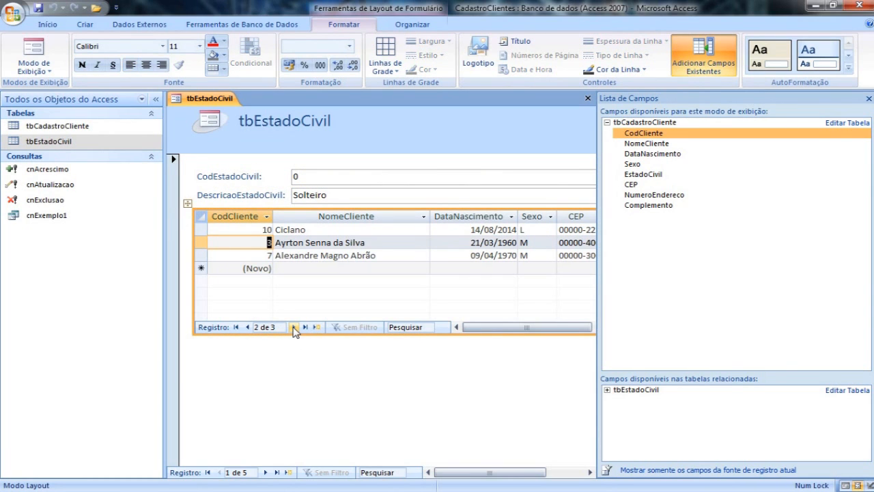
pyautogui.click(249, 327)
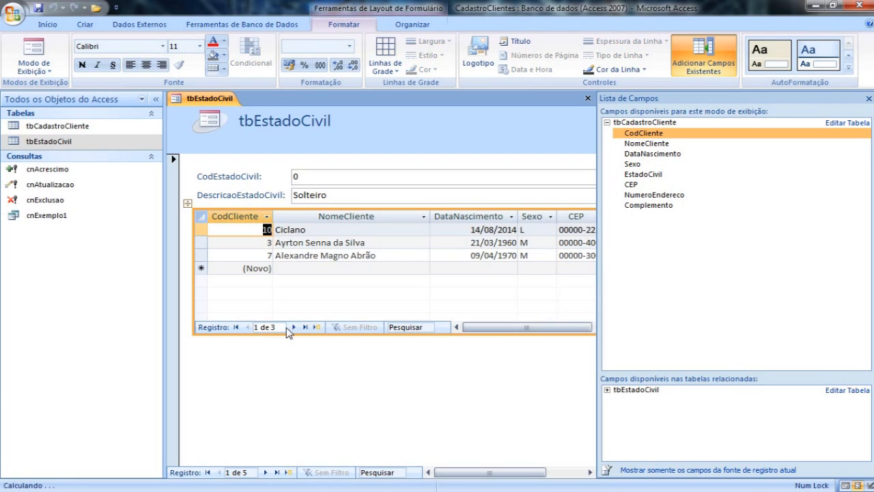
pyautogui.click(294, 327)
pyautogui.click(294, 327)
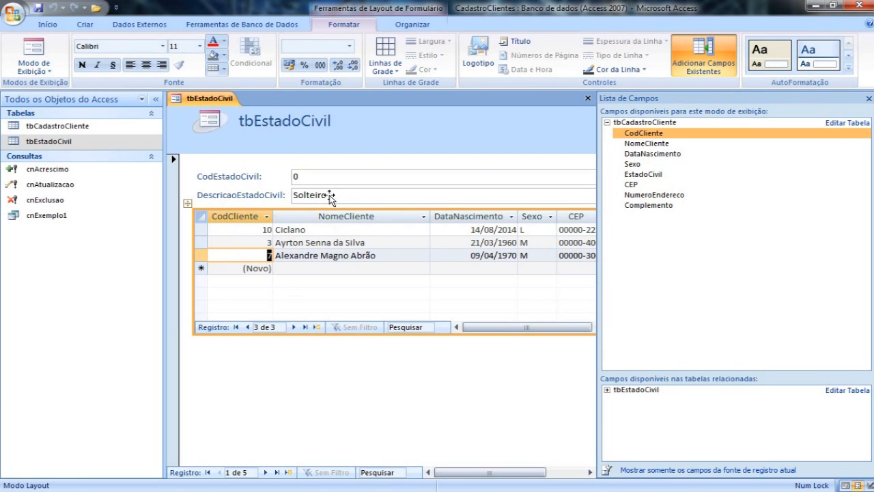
pyautogui.click(587, 99)
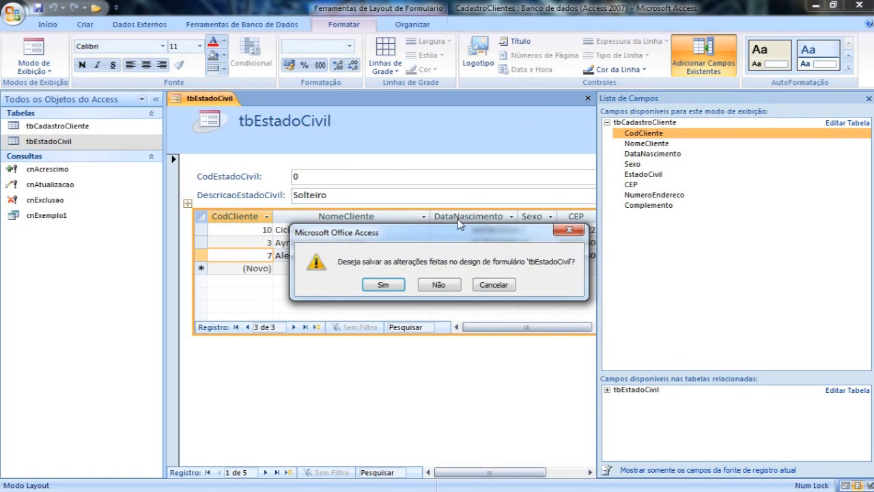
pyautogui.click(440, 284)
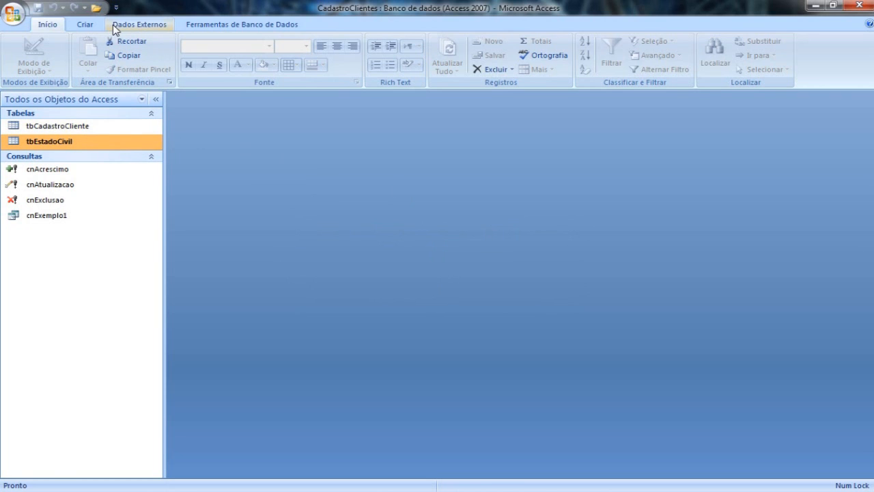
# Preview a split form based on tbEstadoCivil, select the records Casado, Separado, Divorciado and Viúvo, and discard it unsaved.
pyautogui.click(89, 26)
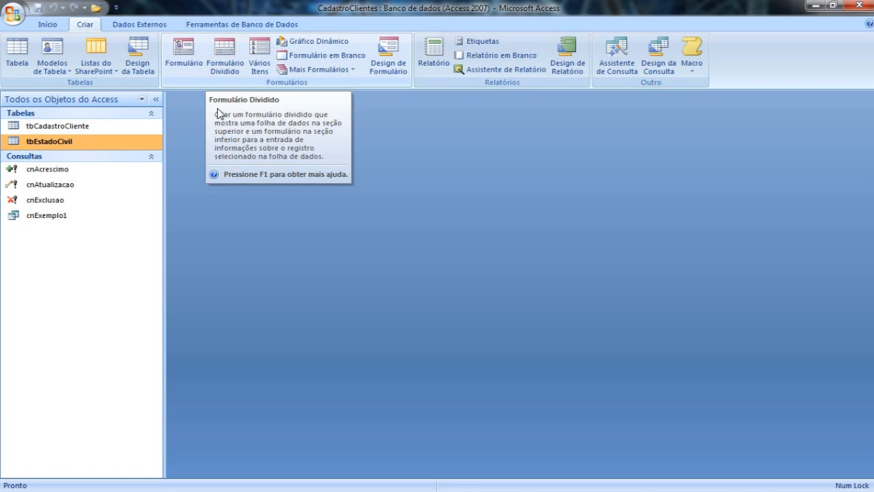
pyautogui.click(224, 67)
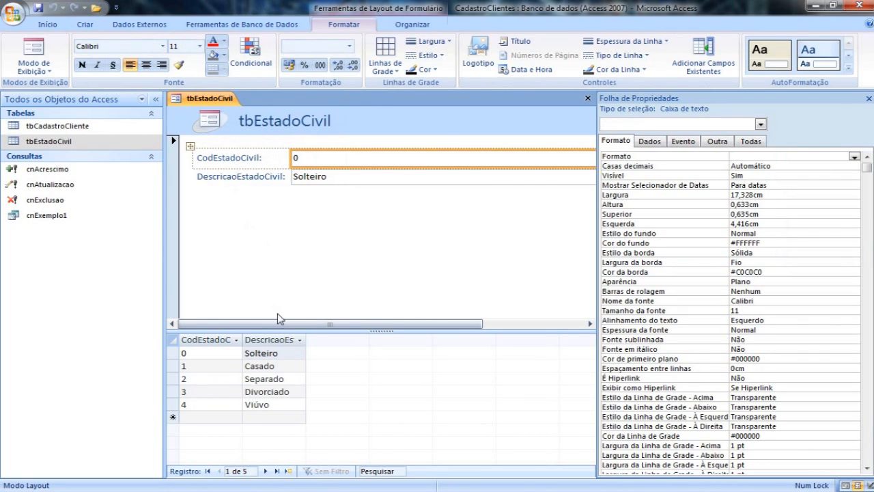
pyautogui.click(221, 371)
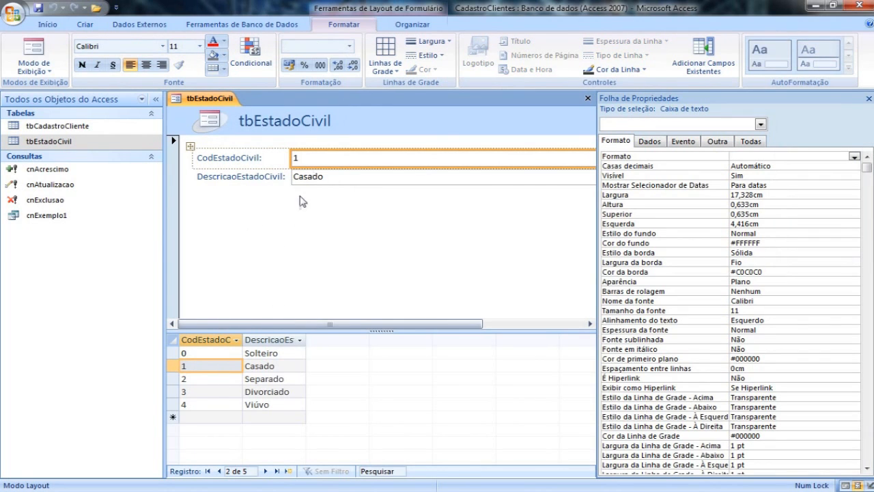
pyautogui.click(268, 382)
pyautogui.click(268, 394)
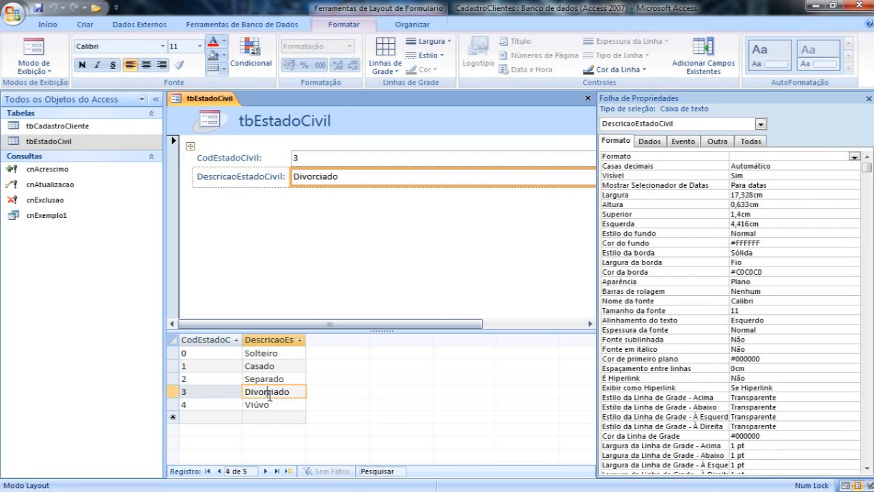
pyautogui.click(269, 405)
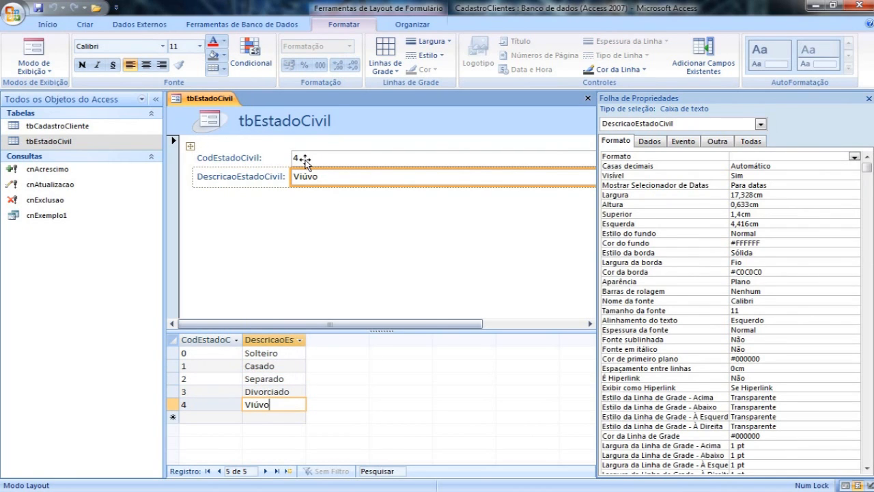
pyautogui.click(587, 98)
pyautogui.click(438, 285)
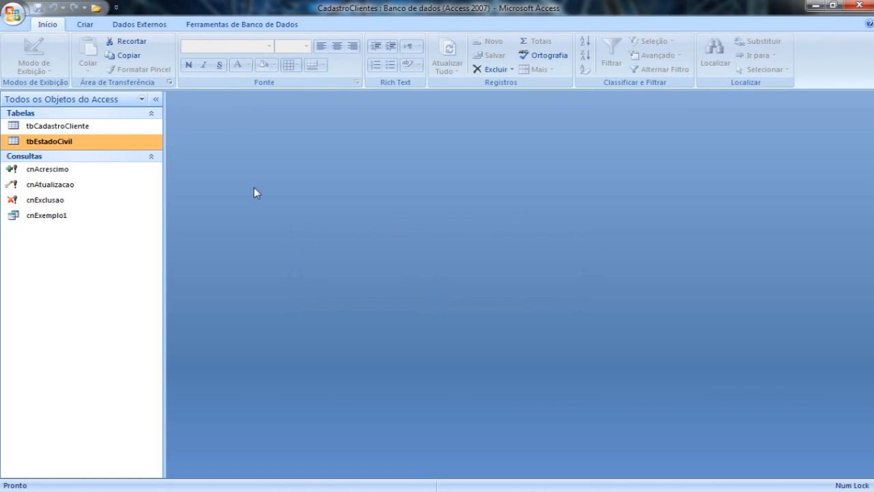
# Preview a multiple-items form based on tbEstadoCivil, select the Casado record's code, and discard the form unsaved.
pyautogui.click(85, 25)
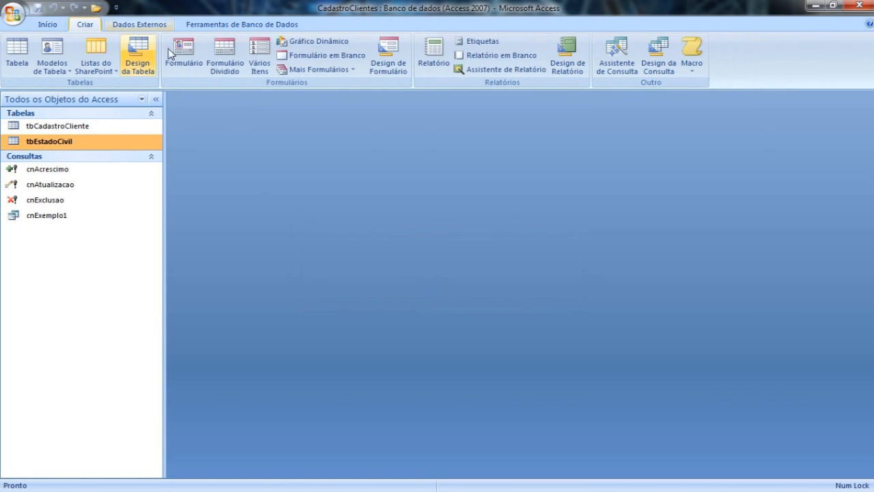
pyautogui.click(264, 67)
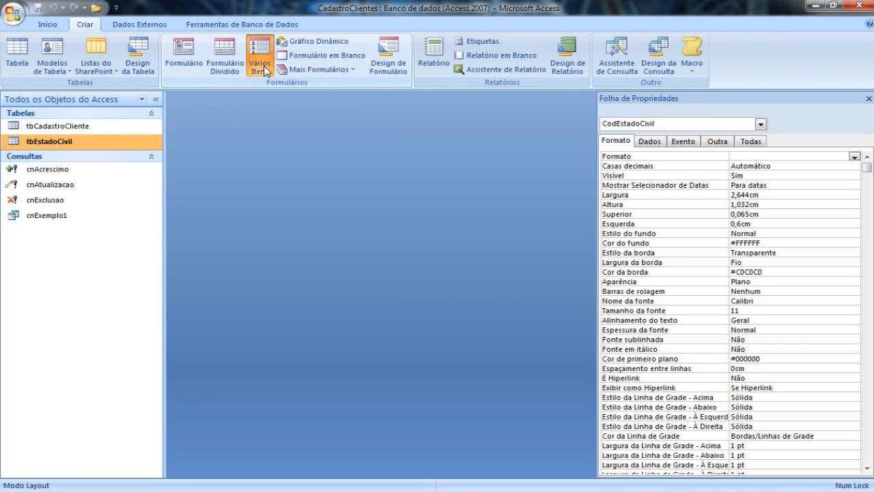
pyautogui.click(220, 196)
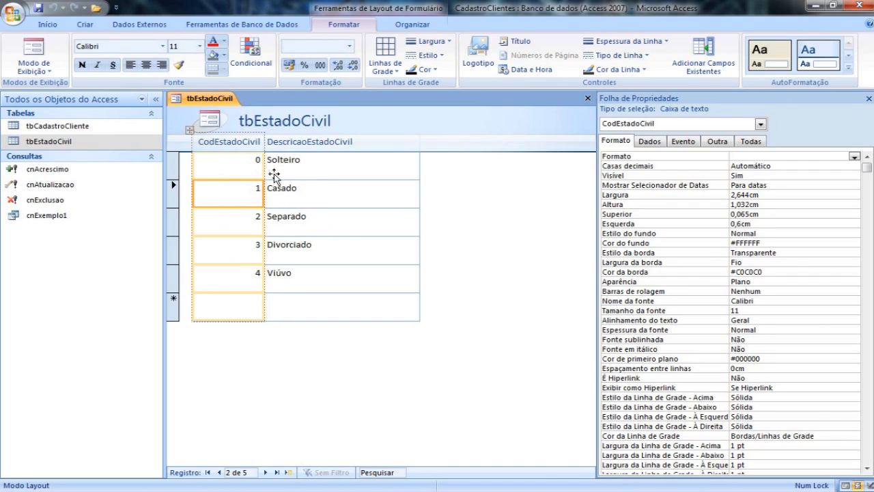
pyautogui.click(587, 97)
pyautogui.click(439, 286)
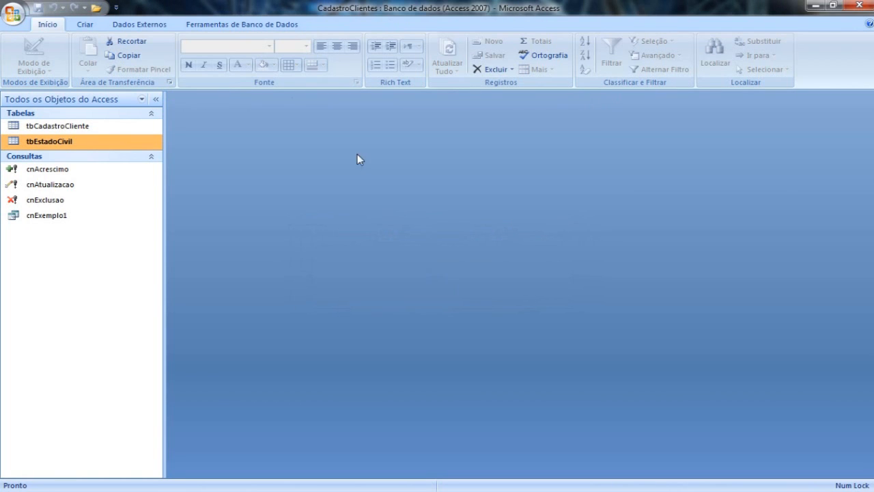
# Create a new blank form in Design view and look over its arranging and control tools.
pyautogui.click(84, 24)
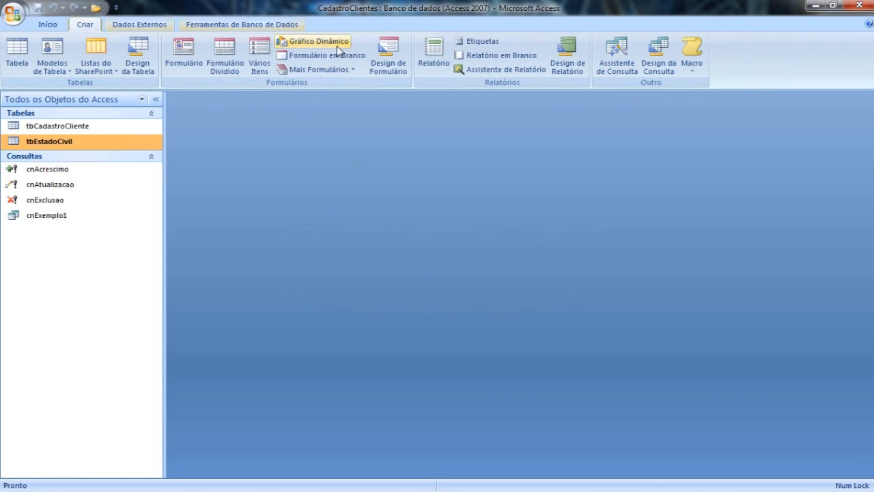
pyautogui.click(392, 73)
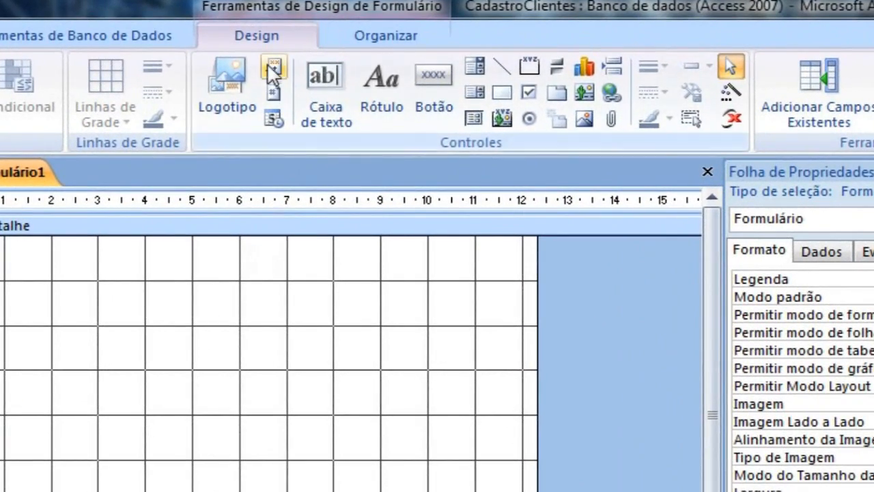
pyautogui.click(378, 43)
pyautogui.click(269, 38)
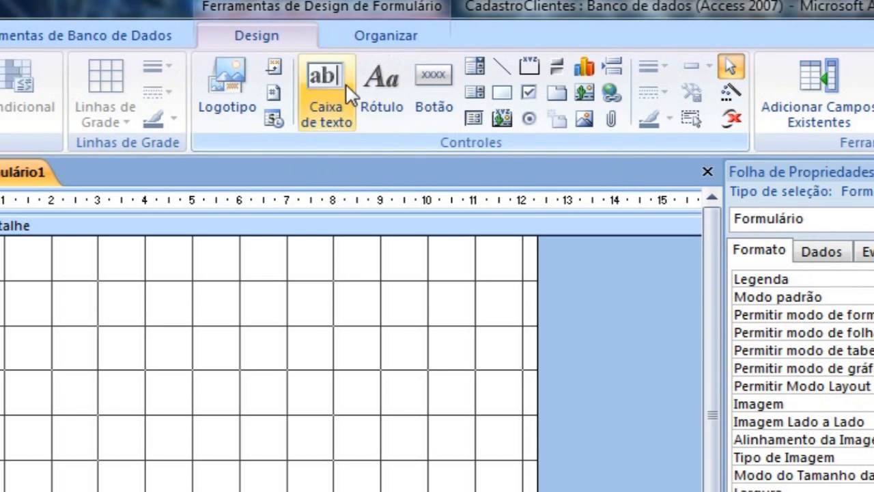
pyautogui.click(326, 95)
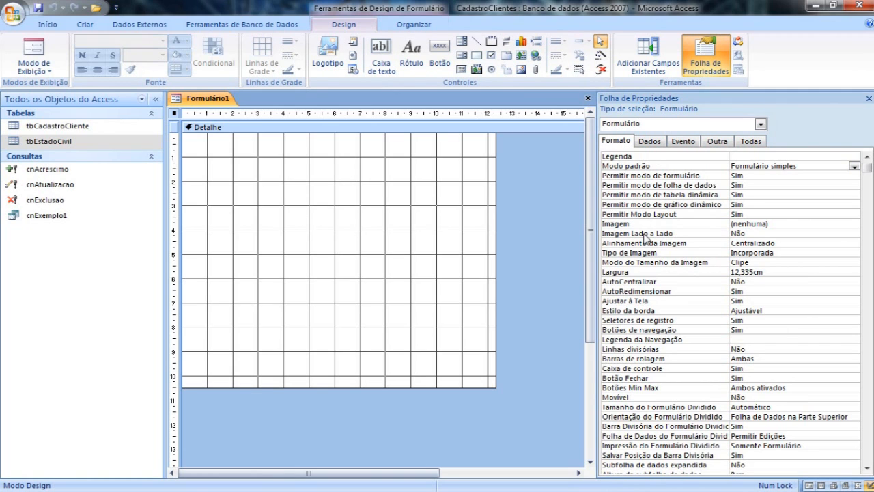
# Examine the form's property categories Dados, Evento, Outra, Todas and Formato.
pyautogui.click(646, 143)
pyautogui.click(679, 143)
pyautogui.click(718, 145)
pyautogui.click(748, 142)
pyautogui.click(619, 142)
pyautogui.click(174, 114)
pyautogui.click(650, 141)
pyautogui.click(683, 142)
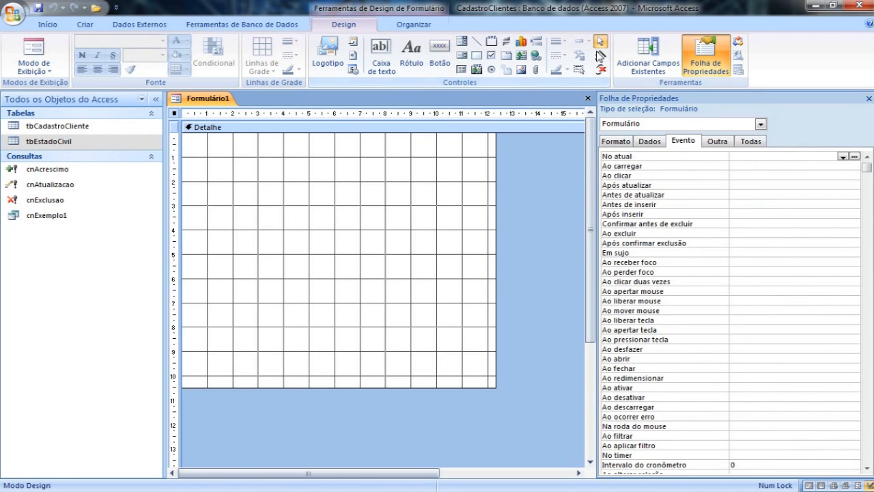
# Draw a temporary command button about 4.3 by 2 cm, compare its properties with the form's, and delete it.
pyautogui.click(440, 63)
pyautogui.moveTo(292, 195); pyautogui.dragTo(396, 239)
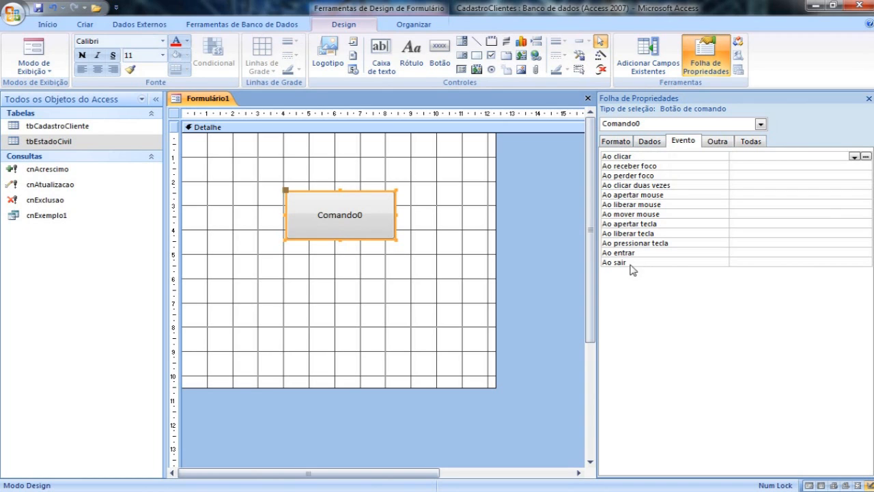
pyautogui.click(174, 113)
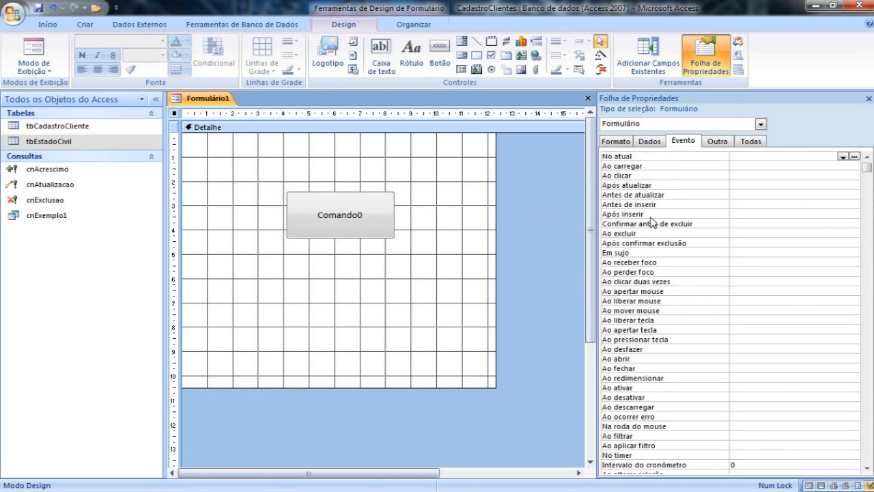
pyautogui.click(622, 141)
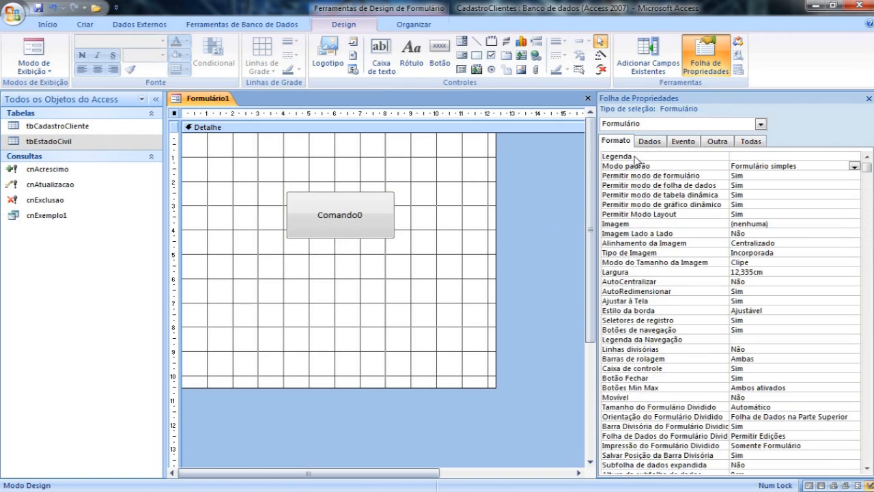
pyautogui.click(330, 222)
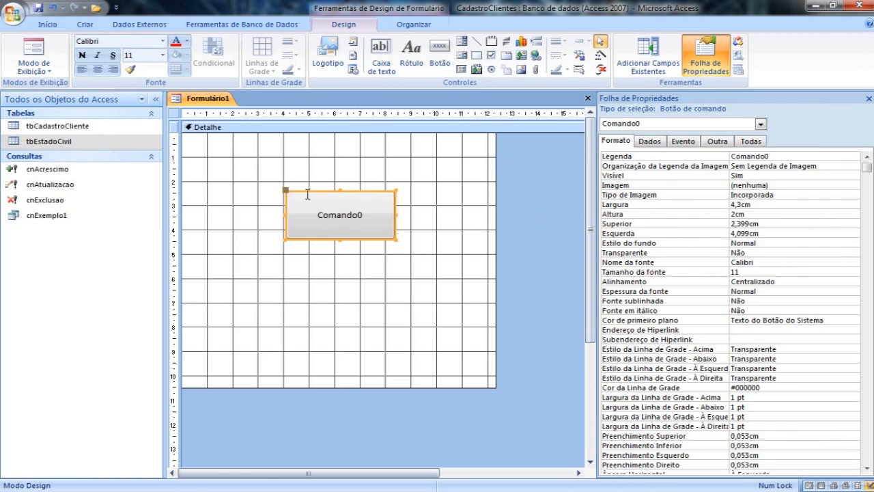
pyautogui.press('Delete')
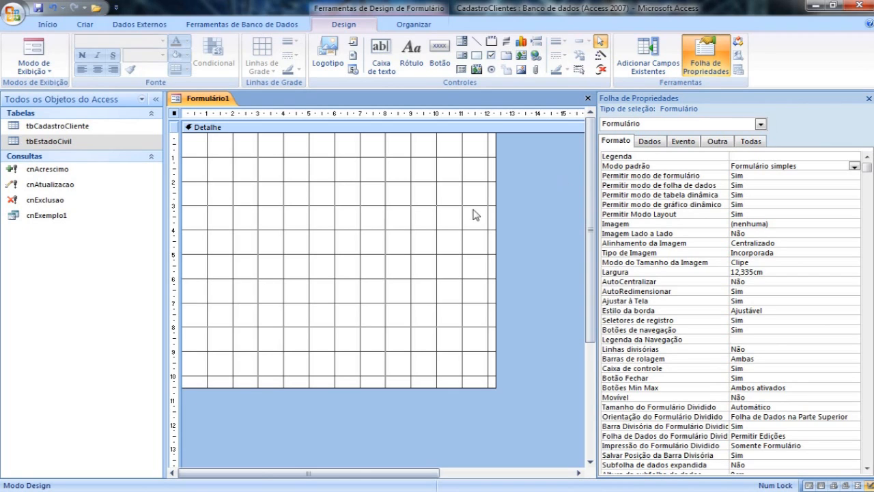
# Widen the form to about 13.7 cm and set its record source to tbCadastroCliente.
pyautogui.moveTo(495, 388); pyautogui.dragTo(531, 388)
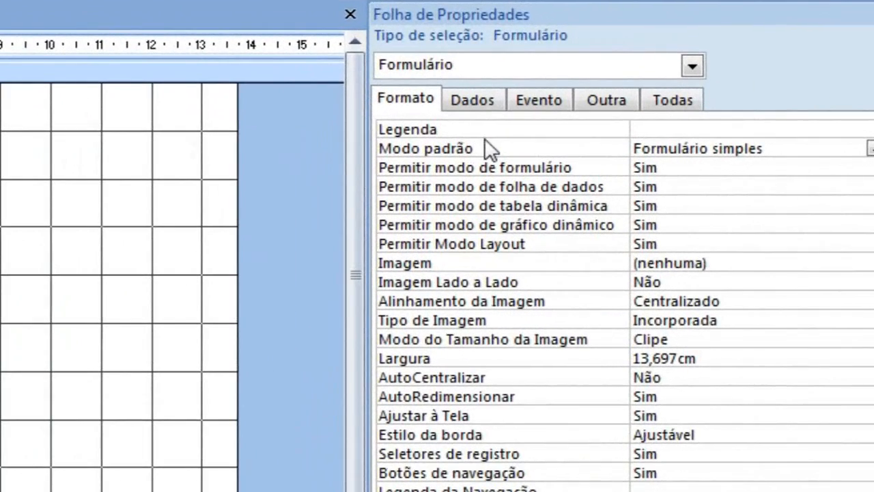
pyautogui.click(473, 101)
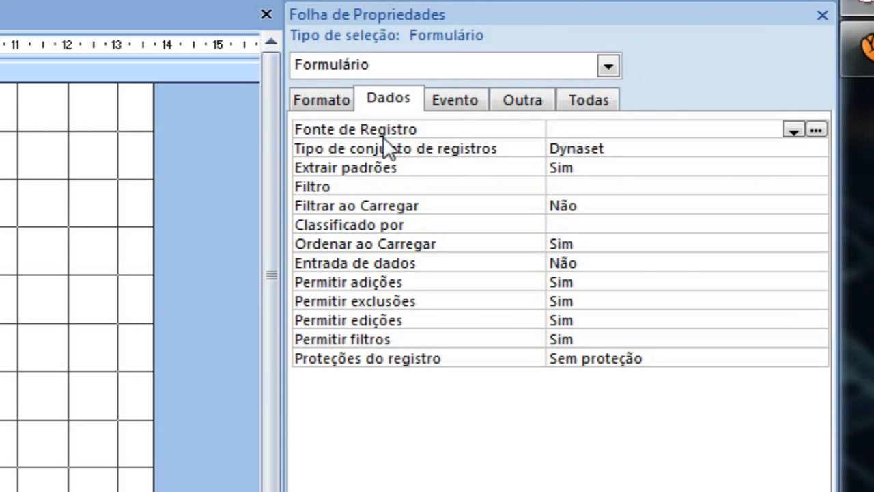
pyautogui.click(792, 131)
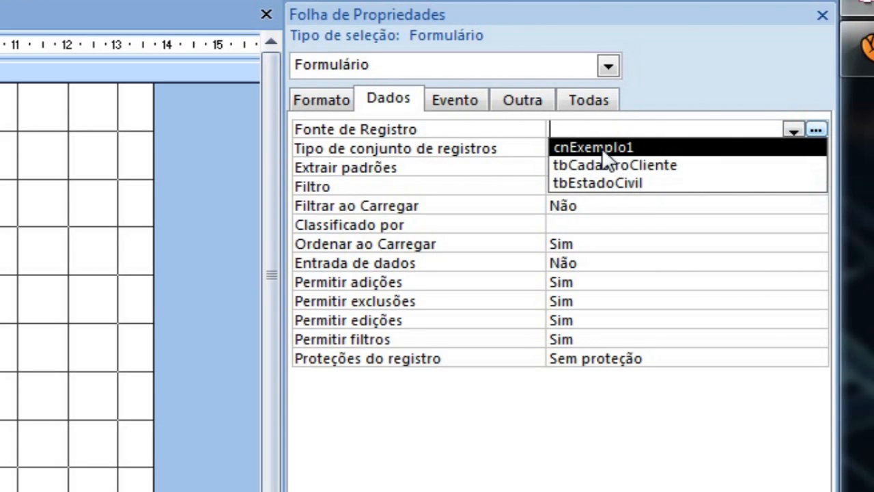
pyautogui.click(634, 167)
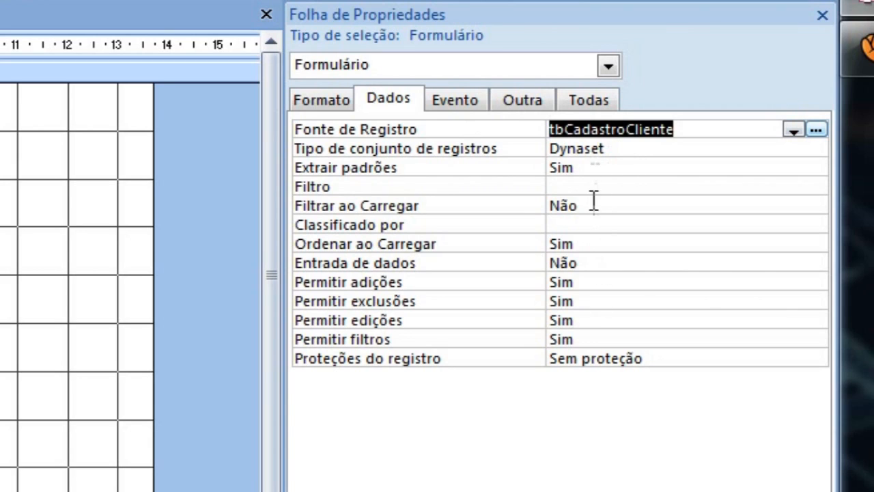
# Review the form's permission settings for additions, deletions, edits and filters.
pyautogui.click(584, 281)
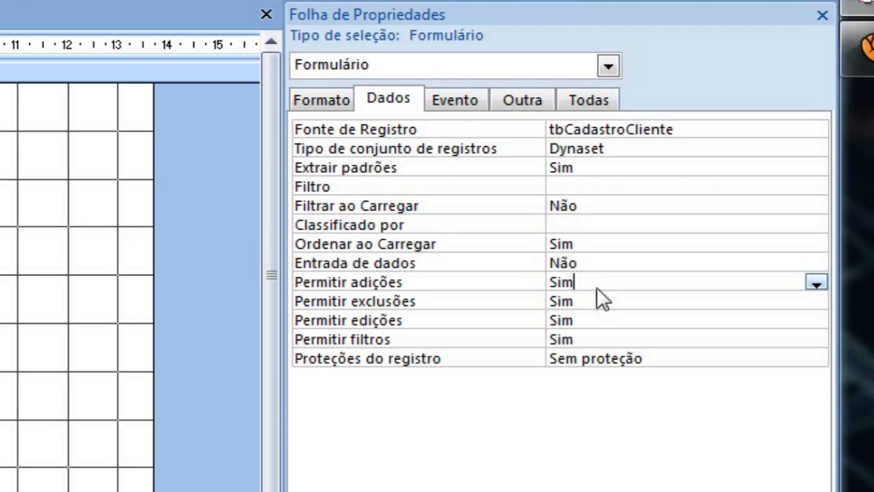
pyautogui.click(600, 302)
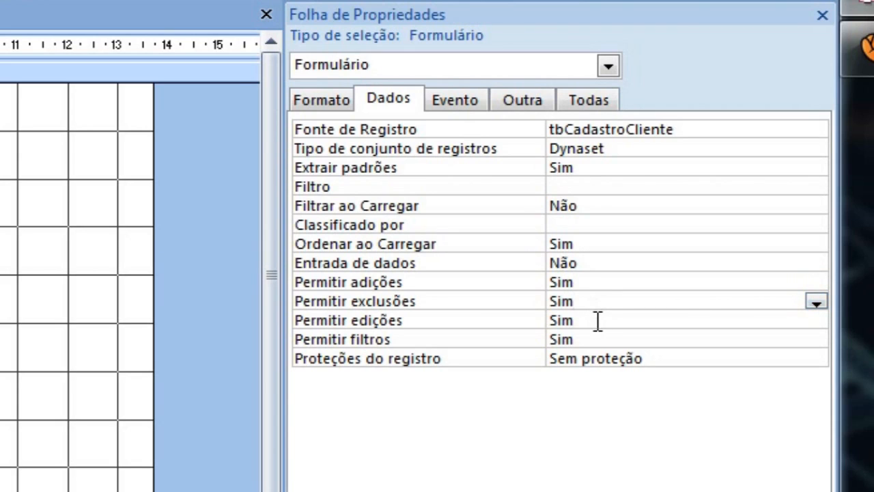
pyautogui.click(596, 320)
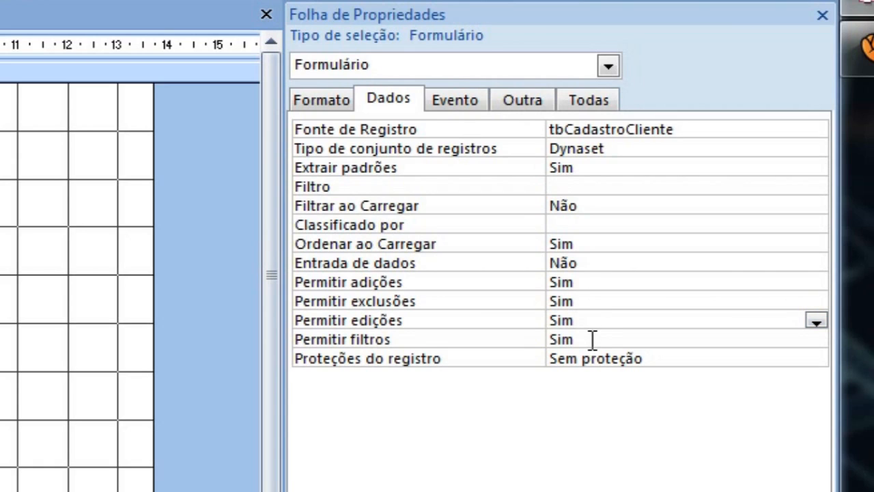
pyautogui.click(593, 339)
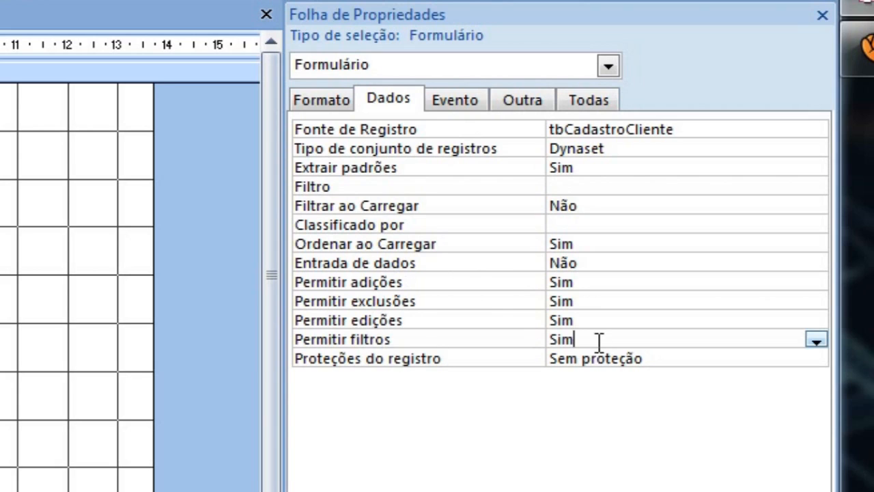
# Switch the form's Permitir exclusões property to Não and back to Sim.
pyautogui.doubleClick(592, 305)
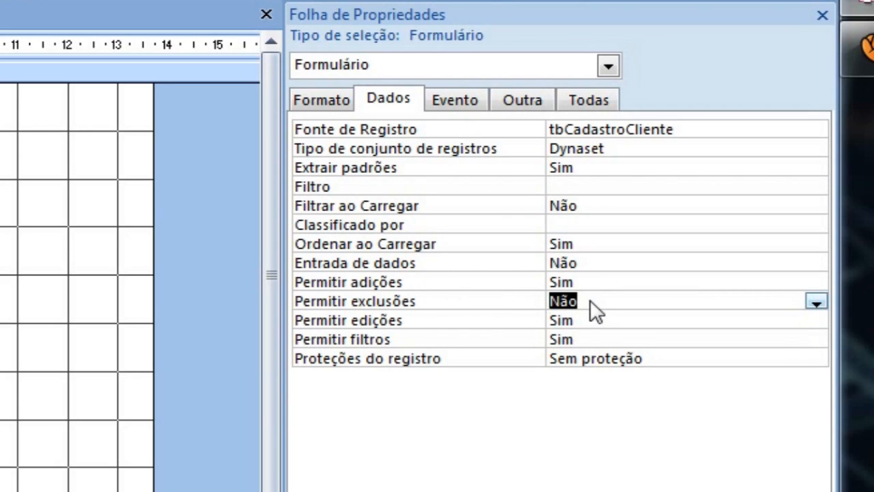
pyautogui.doubleClick(592, 301)
# Examine the form's Evento properties, including the choices offered for No atual, and its Outra properties.
pyautogui.click(450, 106)
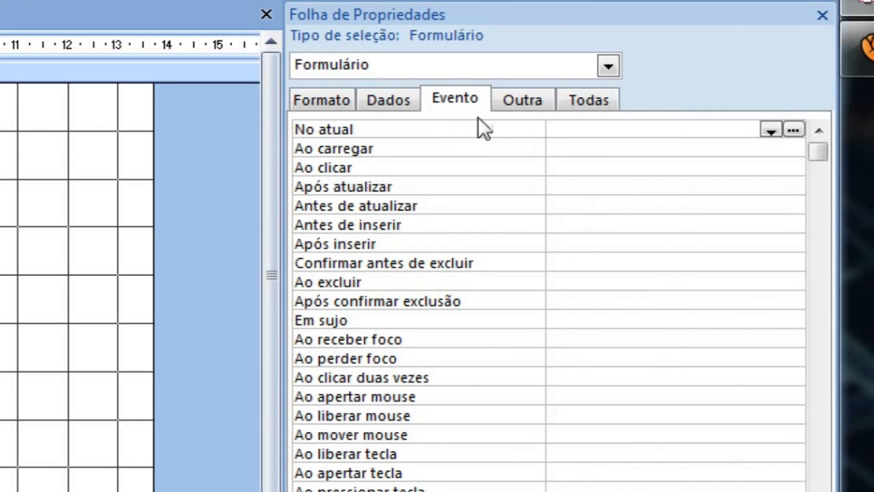
pyautogui.click(770, 130)
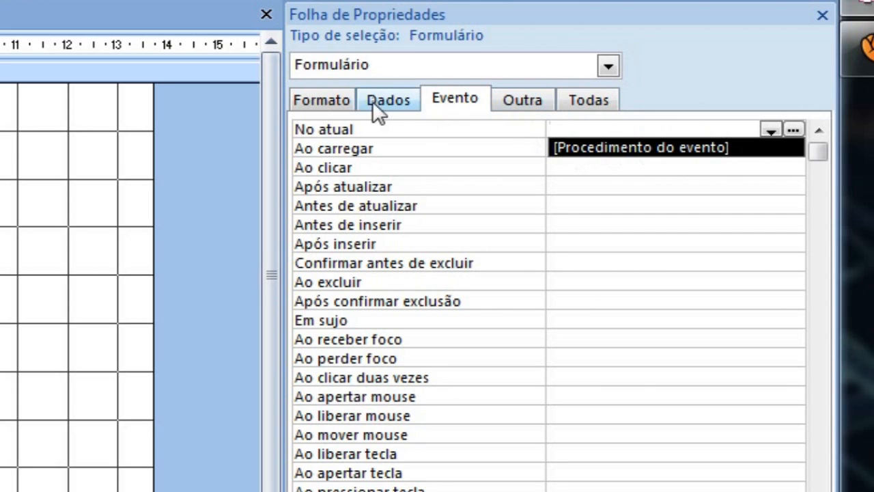
pyautogui.click(519, 100)
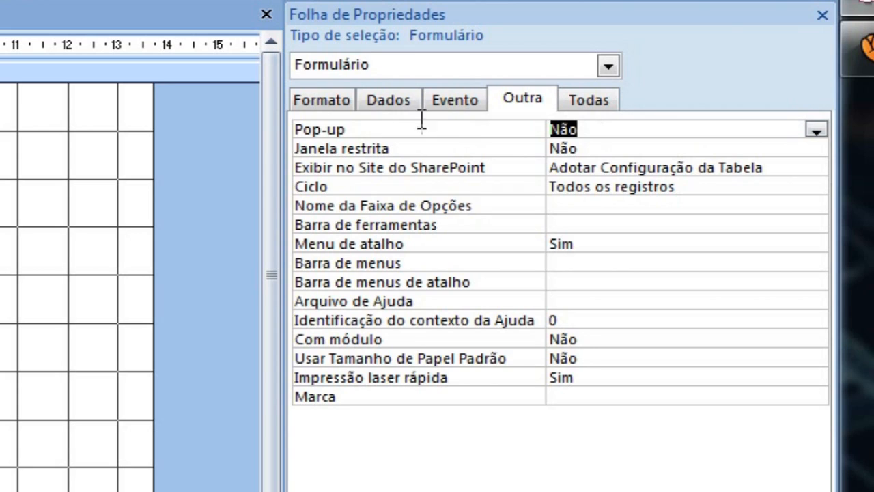
# Review the form views offered for Modo padrão among the Formato properties.
pyautogui.click(322, 100)
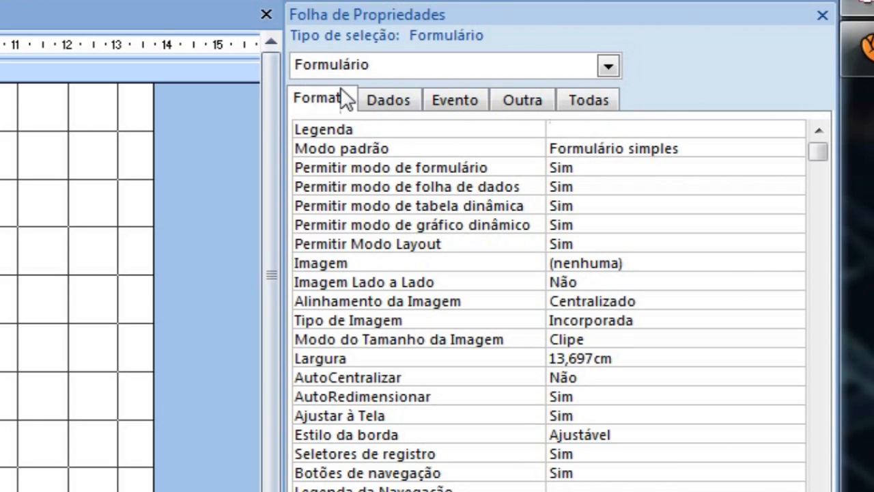
pyautogui.click(624, 148)
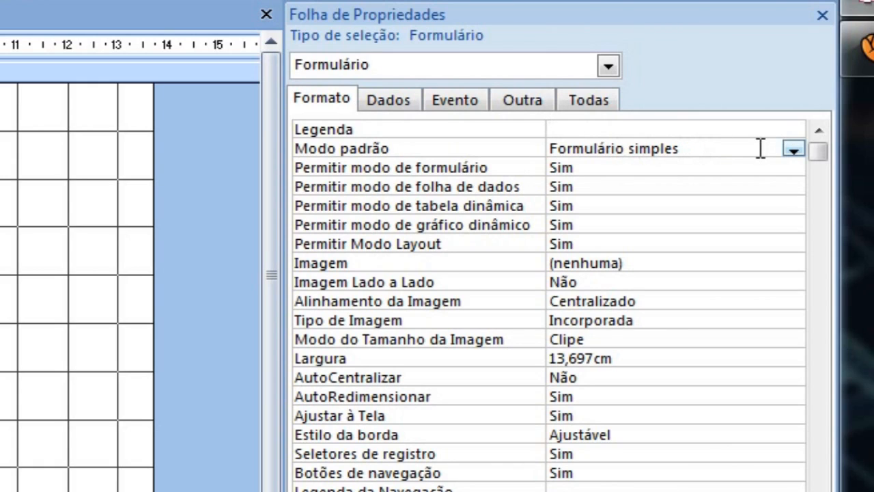
pyautogui.click(790, 150)
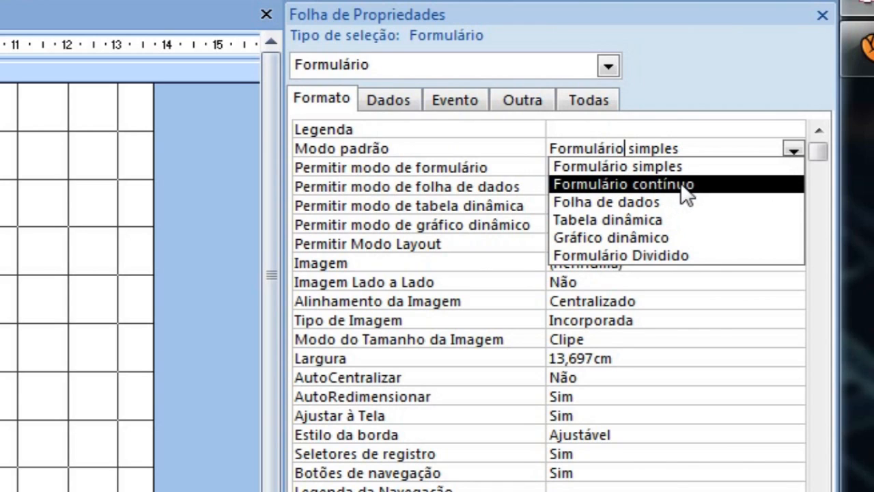
pyautogui.click(678, 147)
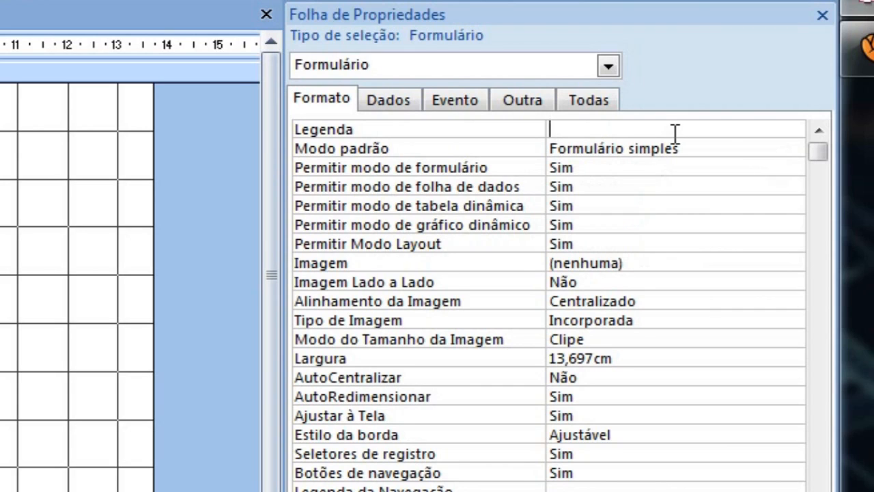
# Compare the form's allowed-view properties with the list of available view modes, staying in Modo Design.
pyautogui.click(613, 166)
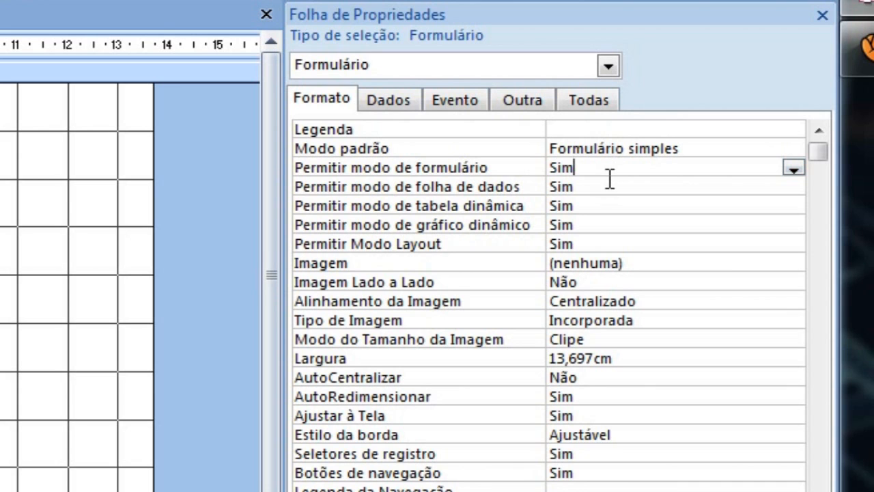
pyautogui.click(607, 188)
pyautogui.click(609, 205)
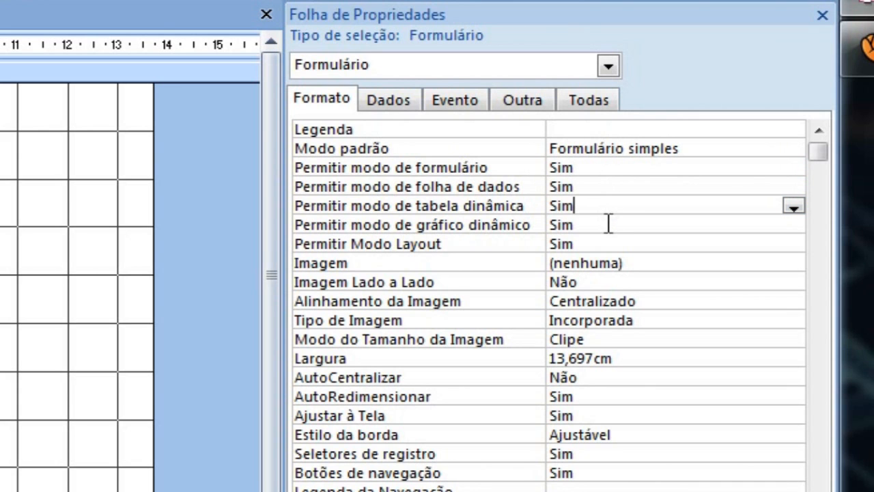
pyautogui.click(608, 224)
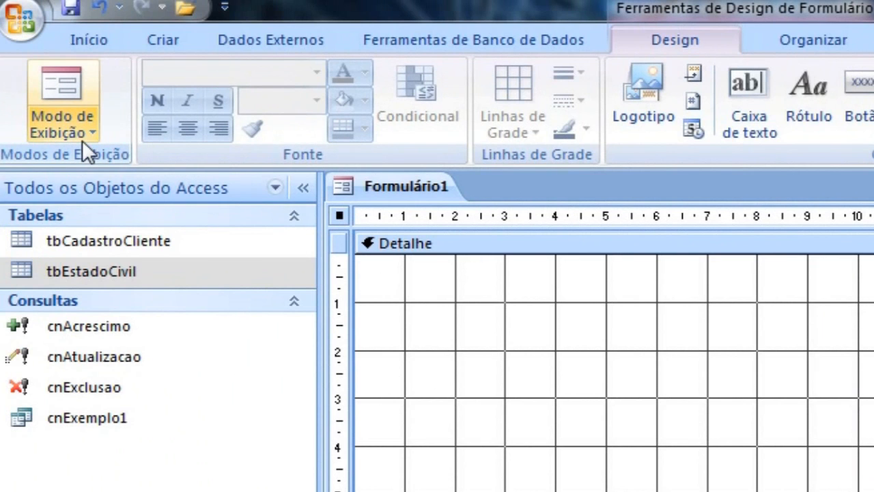
pyautogui.click(82, 140)
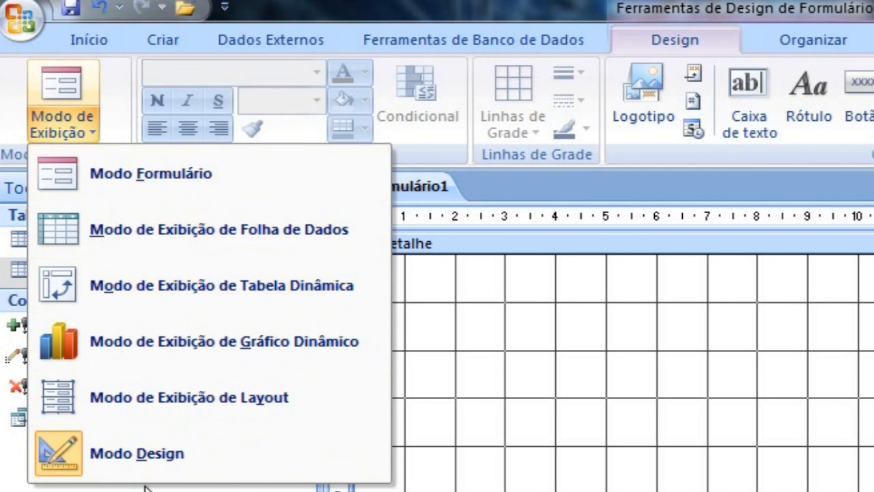
pyautogui.click(160, 456)
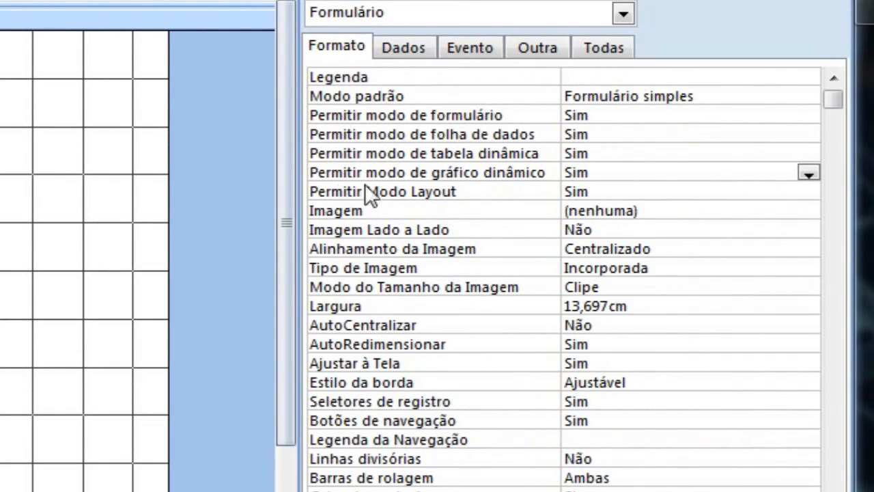
# Set Permitir modo de formulário, Permitir modo de folha de dados and Permitir modo de tabela dinâmica to Não.
pyautogui.click(611, 116)
pyautogui.doubleClick(611, 116)
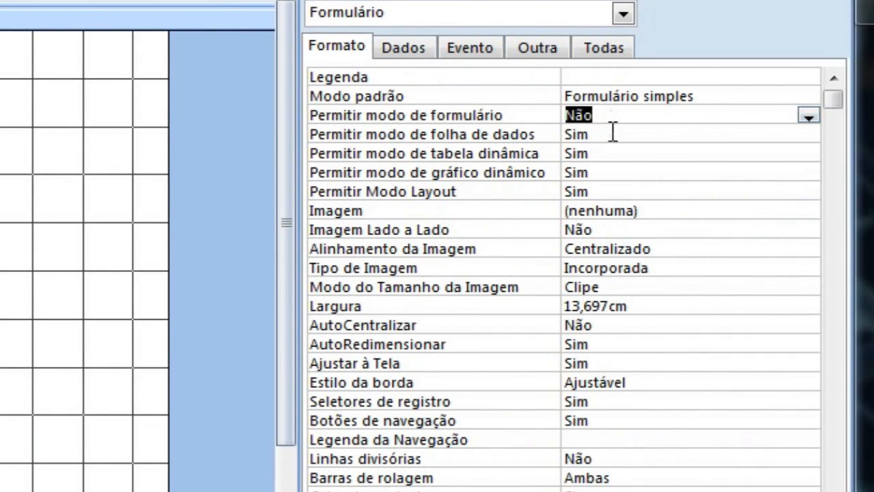
pyautogui.doubleClick(613, 134)
pyautogui.doubleClick(612, 152)
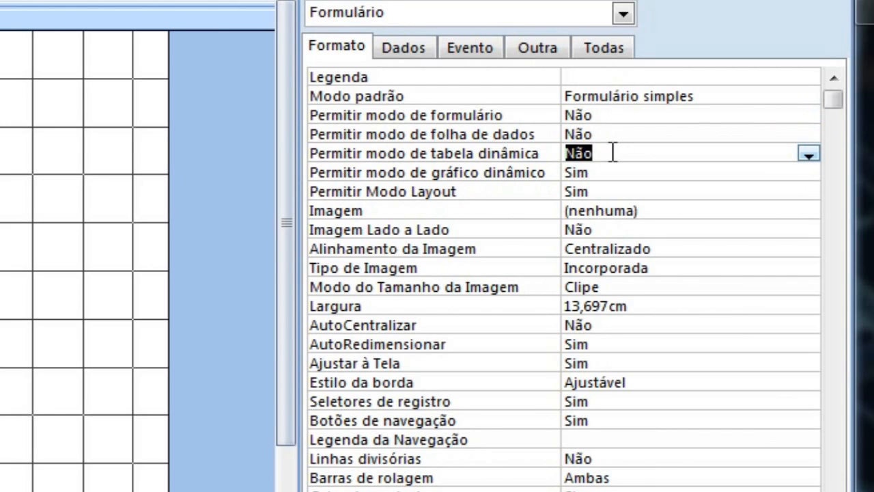
# Try to set Permitir modo de gráfico dinâmico to Não while the other three view permissions are off.
pyautogui.click(612, 165)
pyautogui.doubleClick(612, 166)
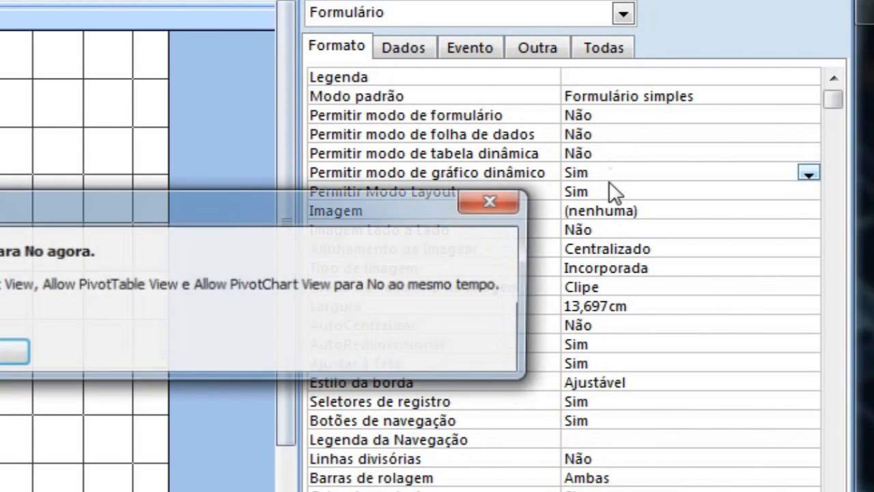
pyautogui.click(18, 362)
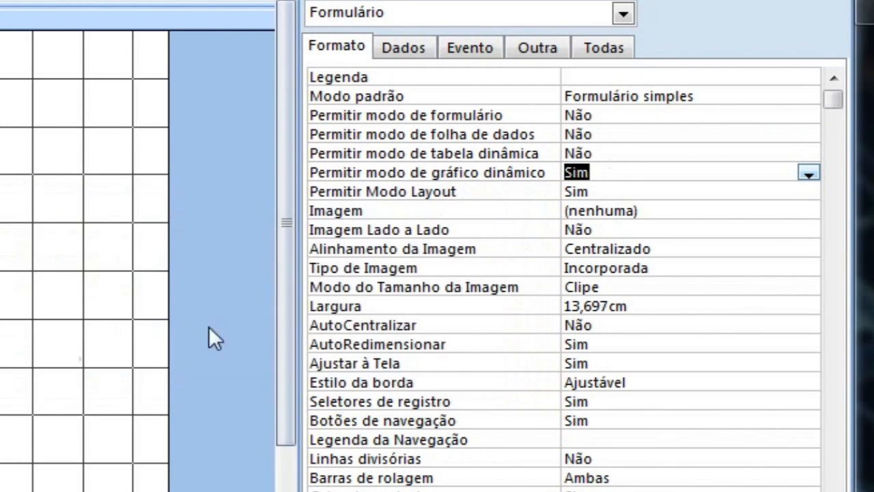
pyautogui.doubleClick(638, 174)
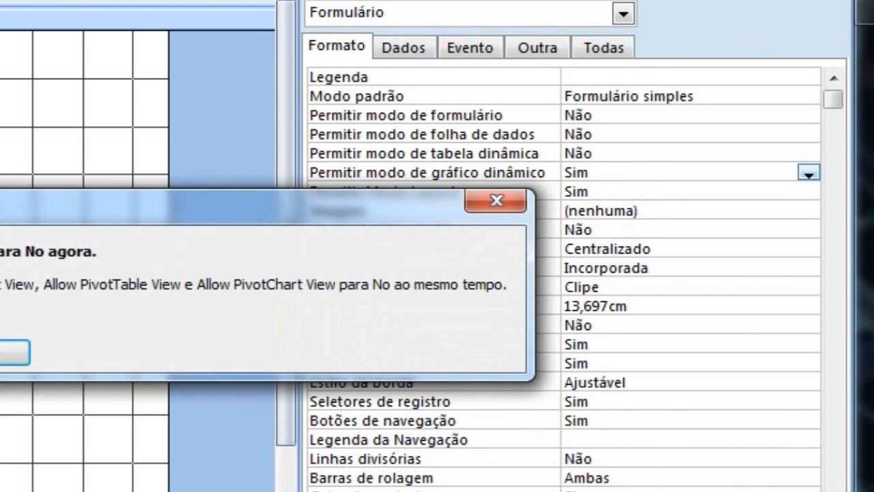
pyautogui.press('Return')
# Set Permitir modo de formulário to Sim, and Permitir modo de gráfico dinâmico and Permitir Modo Layout to Não.
pyautogui.click(631, 115)
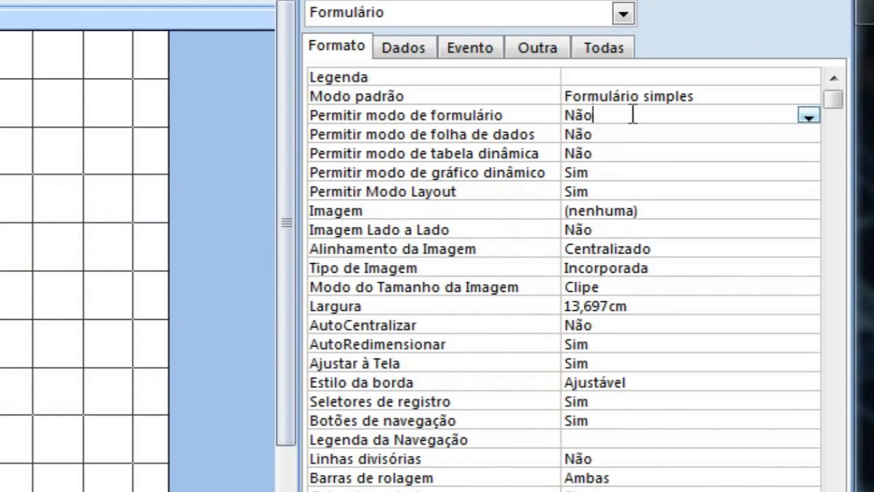
pyautogui.doubleClick(632, 114)
pyautogui.doubleClick(615, 173)
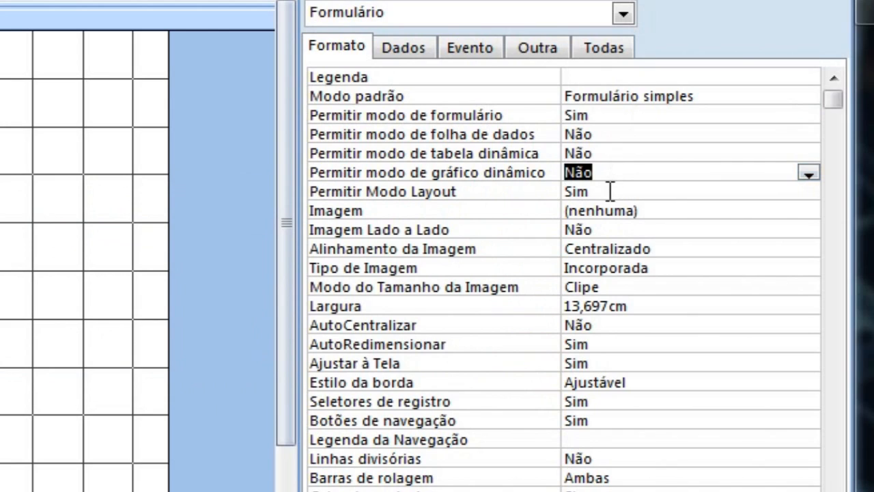
pyautogui.doubleClick(609, 192)
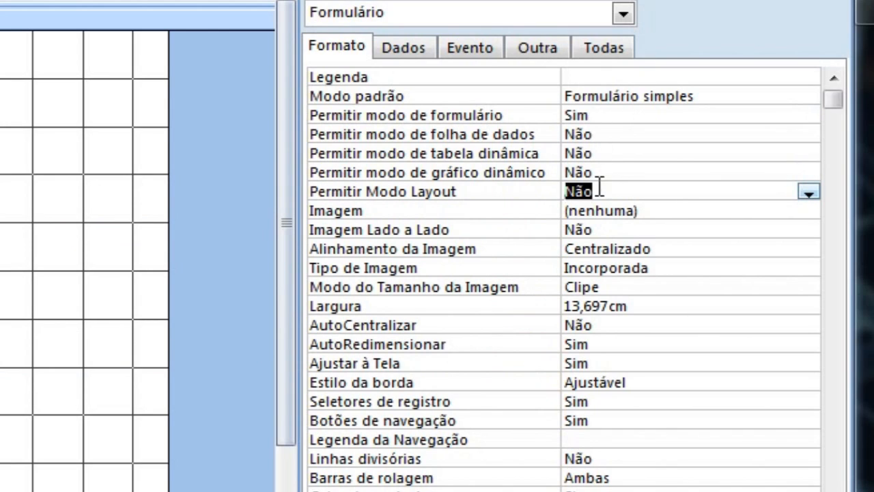
pyautogui.click(601, 113)
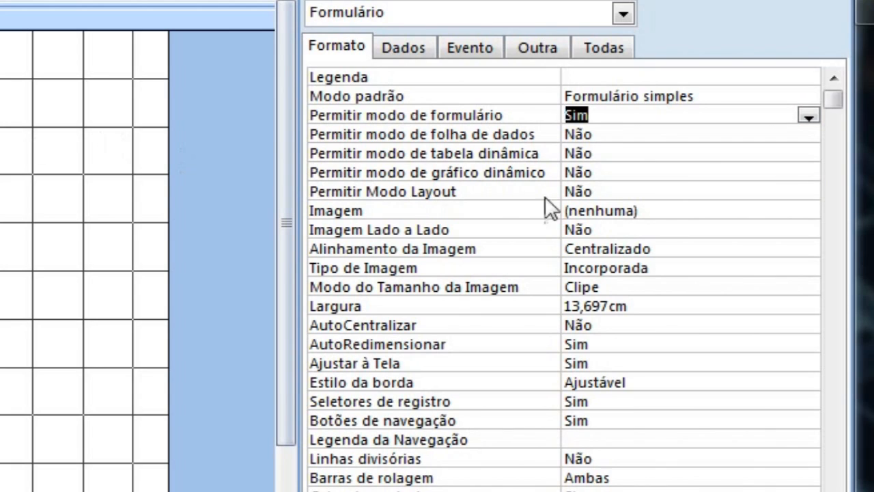
# Set Crisântemo.jpg from the Amostras de Imagens folder as the form's background image.
pyautogui.click(669, 211)
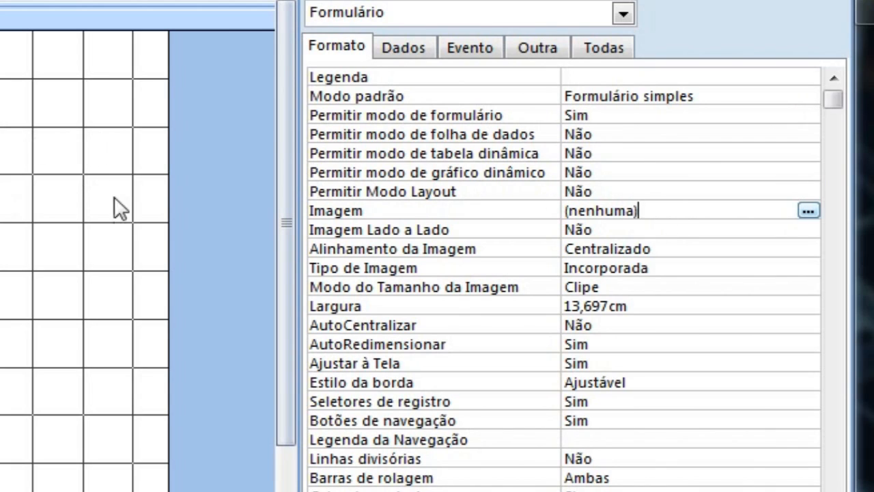
pyautogui.click(660, 230)
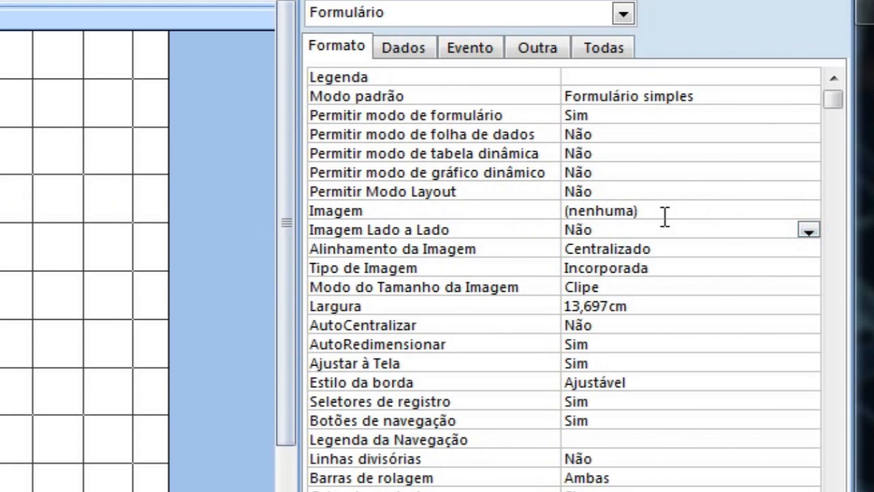
pyautogui.click(665, 216)
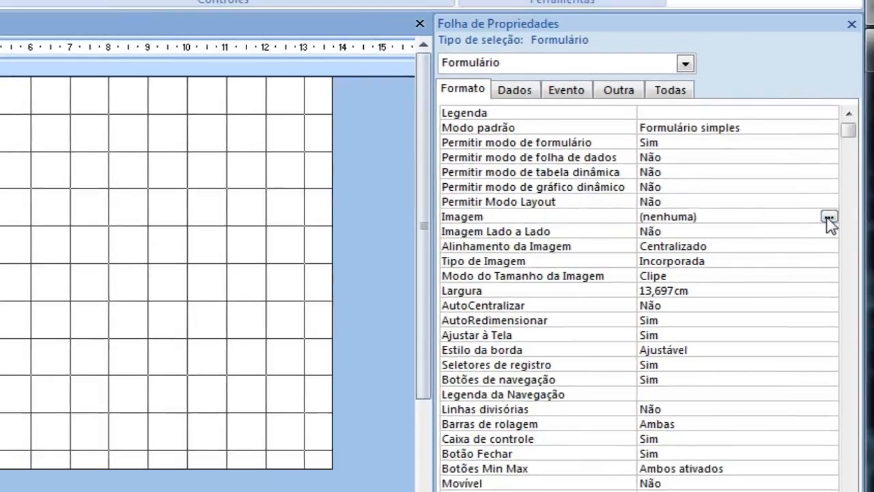
pyautogui.click(807, 213)
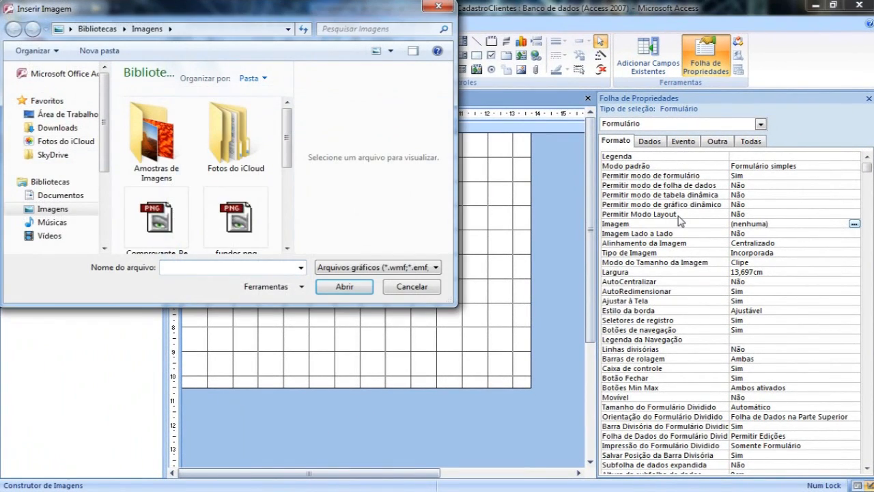
pyautogui.scroll(-1, 290, 133)
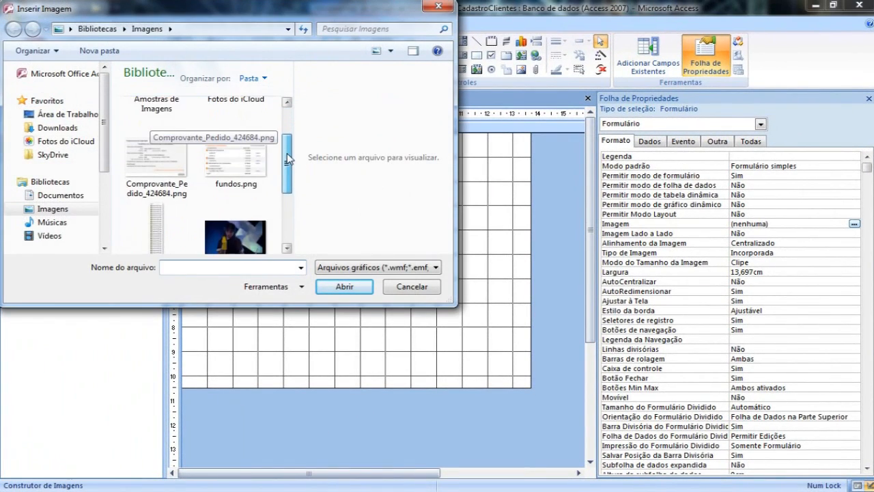
pyautogui.scroll(1, 286, 158)
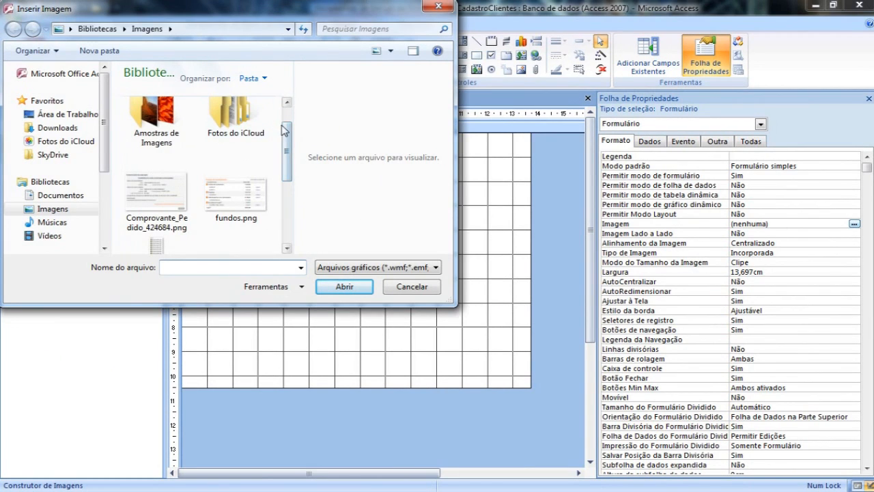
pyautogui.scroll(1, 287, 140)
pyautogui.click(163, 131)
pyautogui.doubleClick(164, 132)
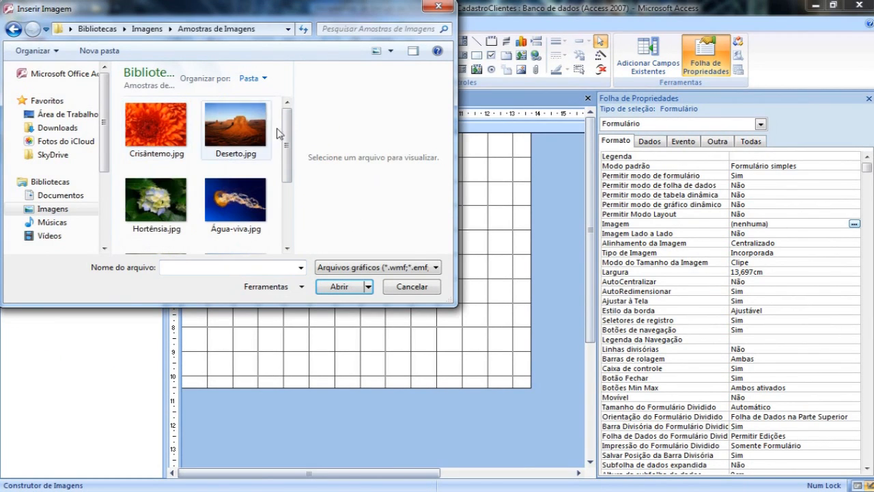
pyautogui.scroll(-1, 286, 162)
pyautogui.scroll(-1, 286, 161)
pyautogui.scroll(2, 286, 112)
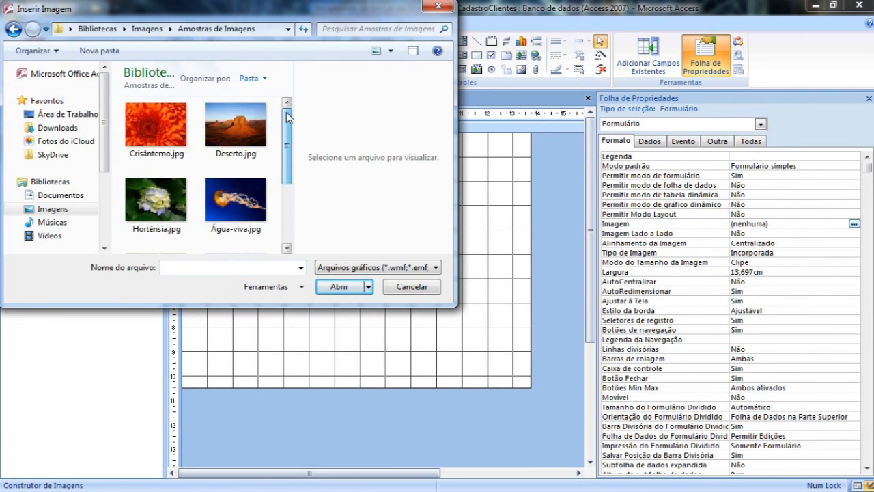
pyautogui.click(162, 120)
pyautogui.click(342, 287)
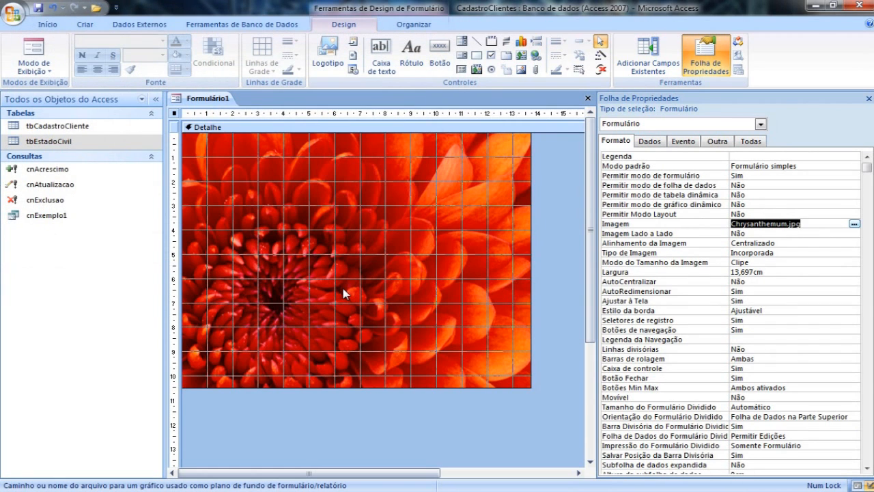
# Remove the Chrysanthemum.jpg background image from the form.
pyautogui.click(396, 253)
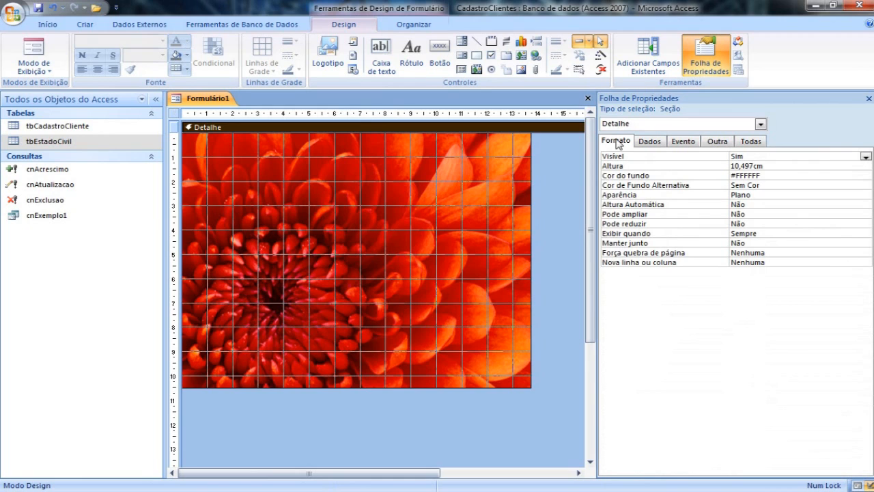
pyautogui.click(175, 114)
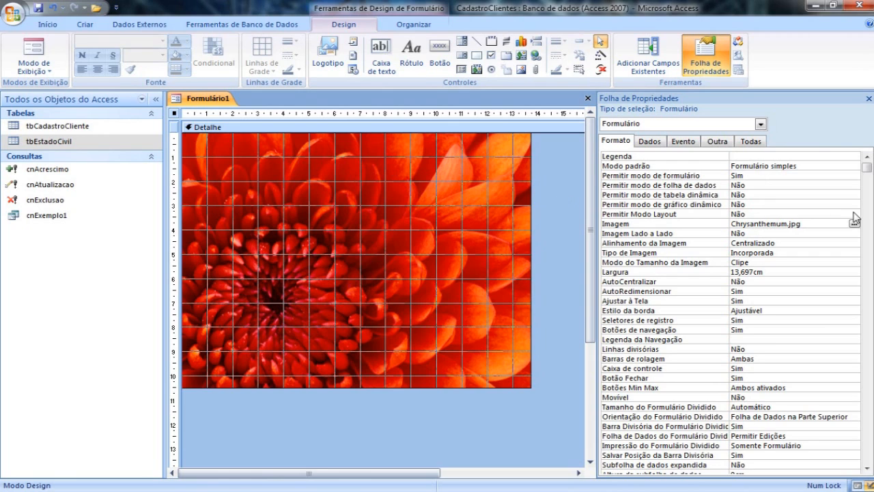
pyautogui.click(633, 224)
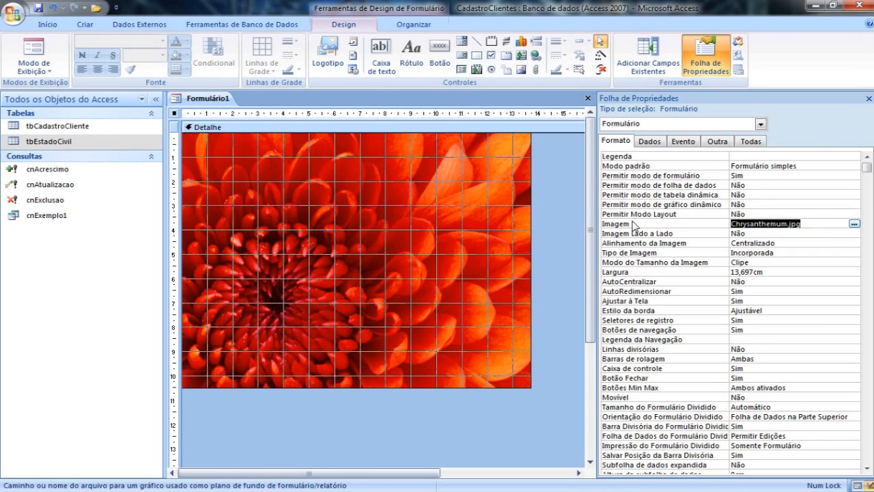
pyautogui.press('Delete')
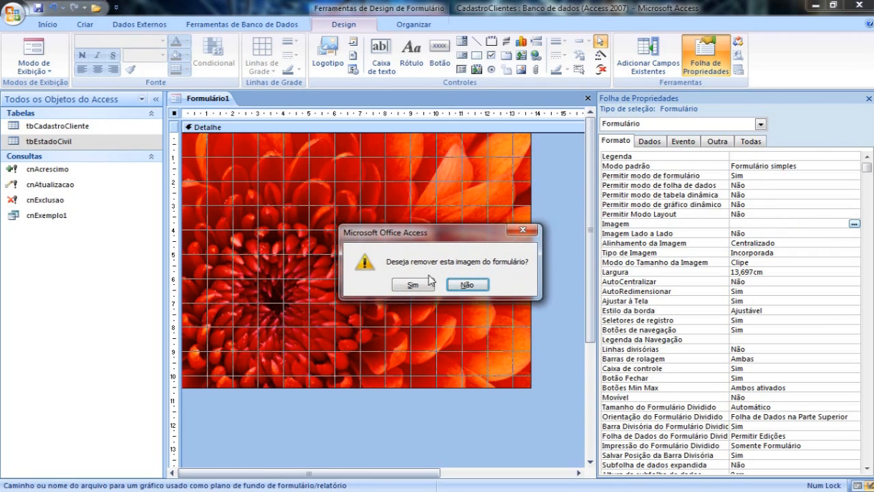
pyautogui.click(414, 284)
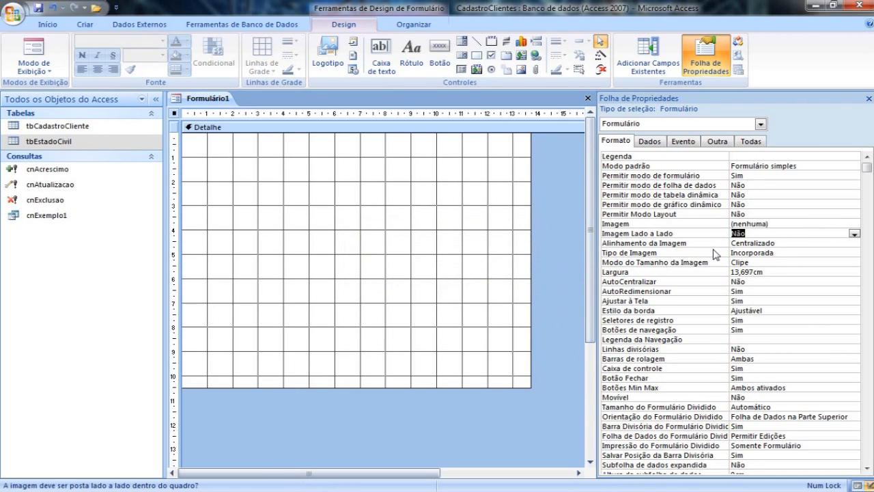
# Resize the form's design area to about 14.1 cm wide and 9.6 cm high.
pyautogui.click(778, 243)
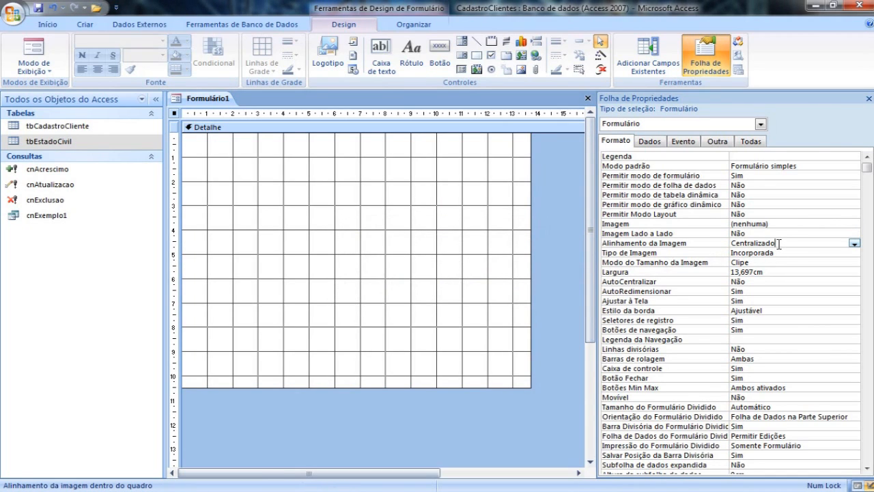
pyautogui.click(774, 262)
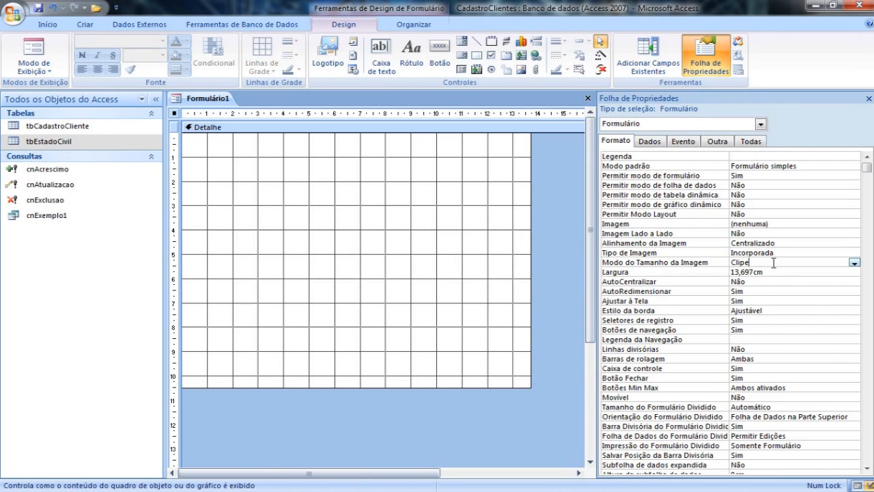
pyautogui.click(772, 273)
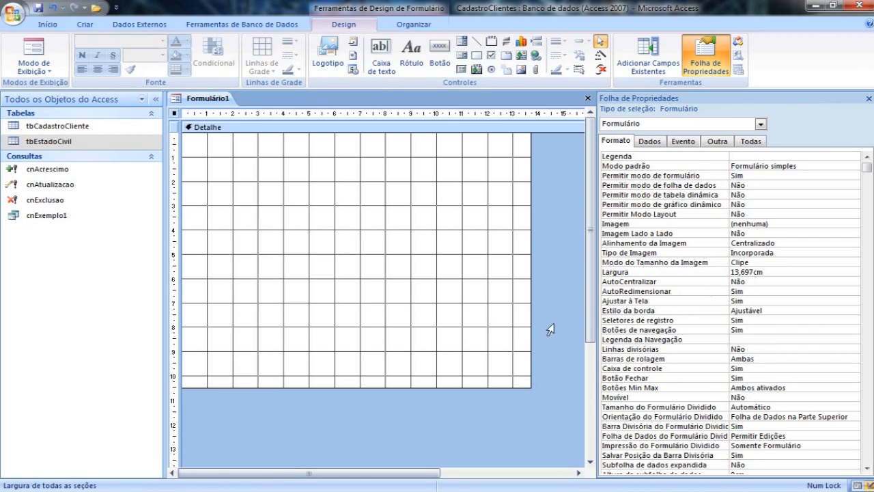
pyautogui.moveTo(531, 388); pyautogui.dragTo(540, 364)
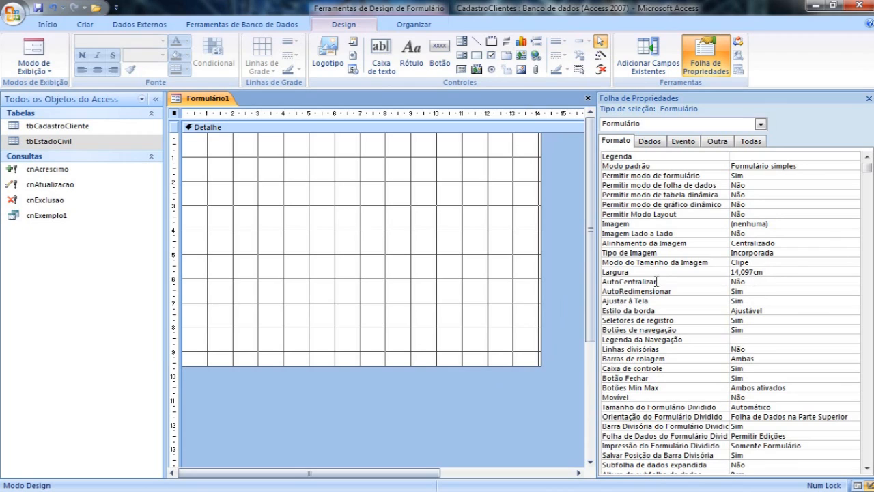
# Review the form's format properties from AutoCentralizar to Botões de navegação, and its Fonte de Registro setting.
pyautogui.click(754, 281)
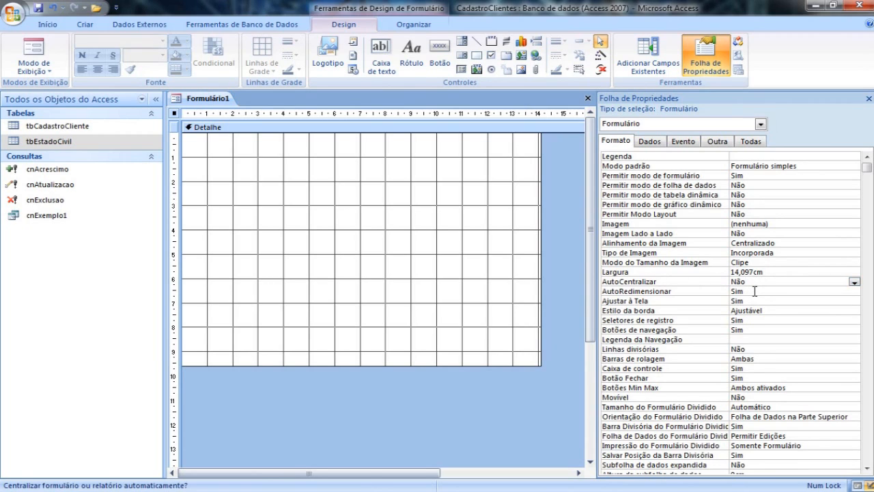
pyautogui.click(754, 291)
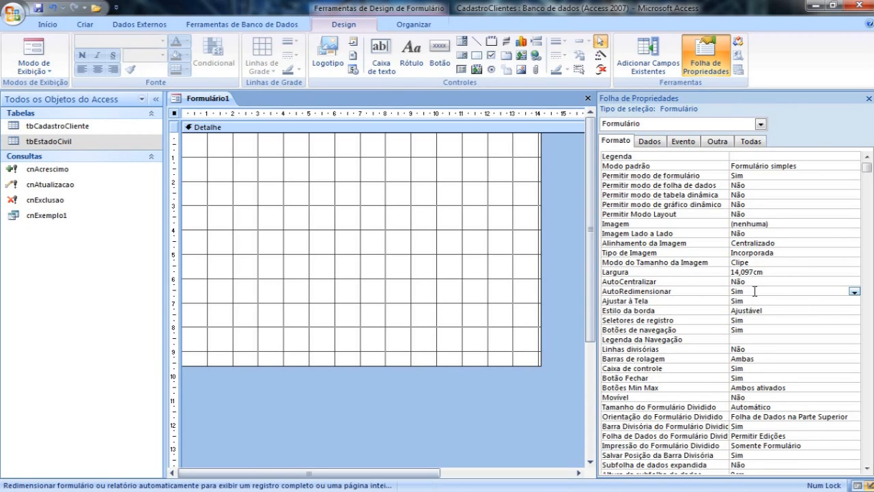
pyautogui.click(755, 302)
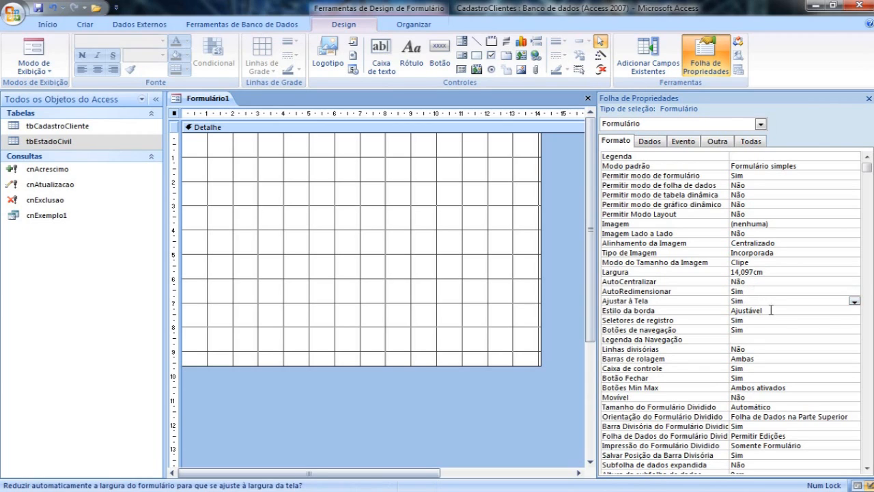
pyautogui.click(770, 310)
pyautogui.click(760, 321)
pyautogui.click(759, 330)
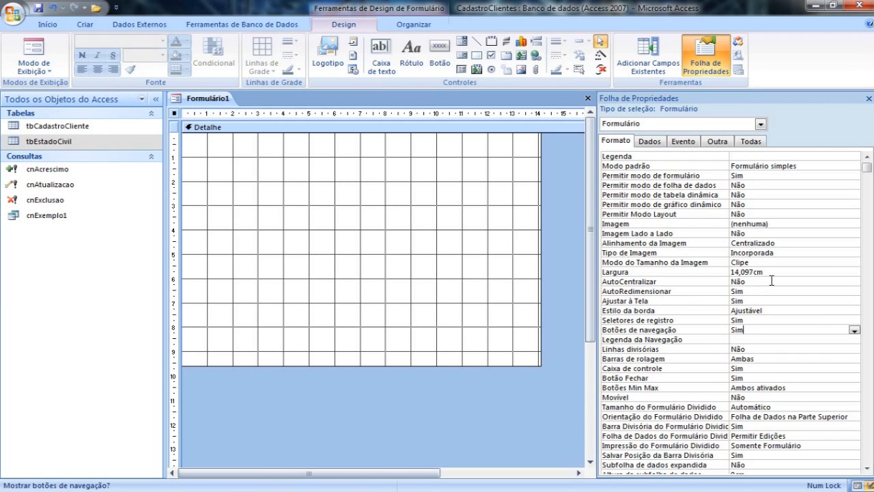
pyautogui.click(649, 142)
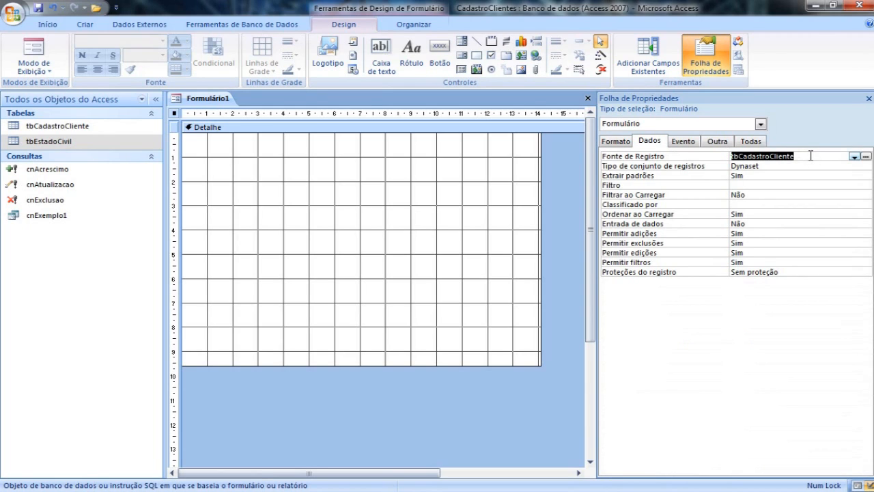
pyautogui.moveTo(810, 155); pyautogui.dragTo(725, 157)
# Add an unbound text box about 2 cm down the Detalhe section, widen it to about 4.3 cm and shift it slightly left.
pyautogui.click(381, 60)
pyautogui.click(347, 176)
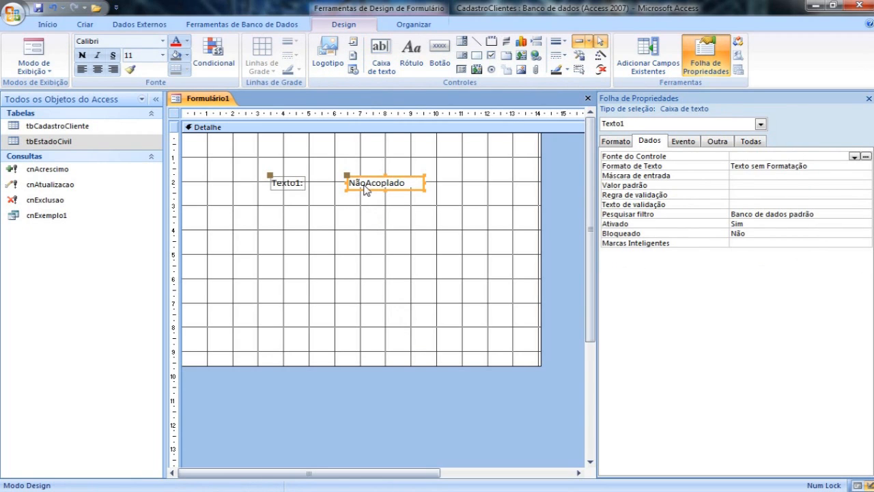
pyautogui.moveTo(423, 181); pyautogui.dragTo(456, 182)
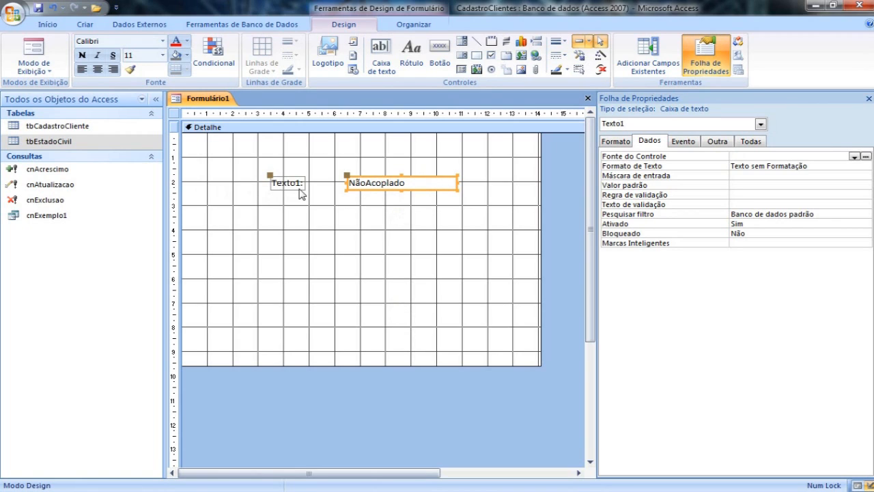
pyautogui.moveTo(353, 189); pyautogui.dragTo(350, 190)
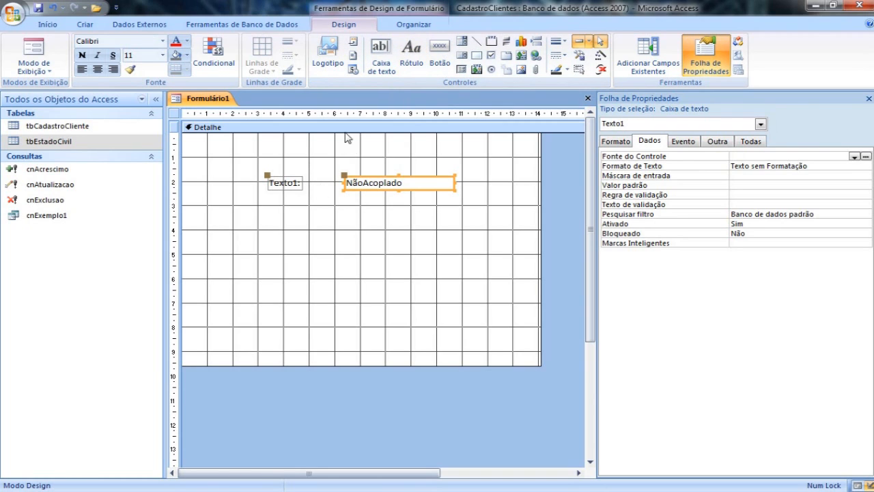
# Add a label reading "Cadastro de Clientes" and place it in the upper-left corner of the Detalhe section.
pyautogui.click(419, 65)
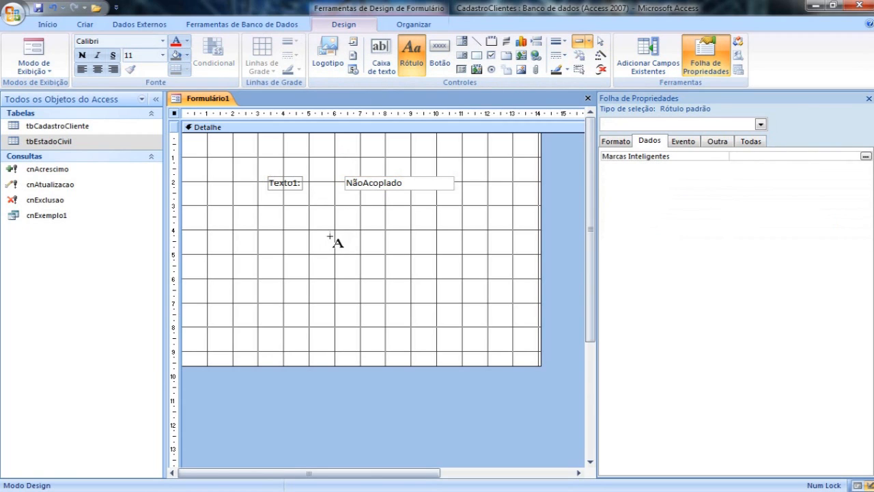
pyautogui.click(330, 237)
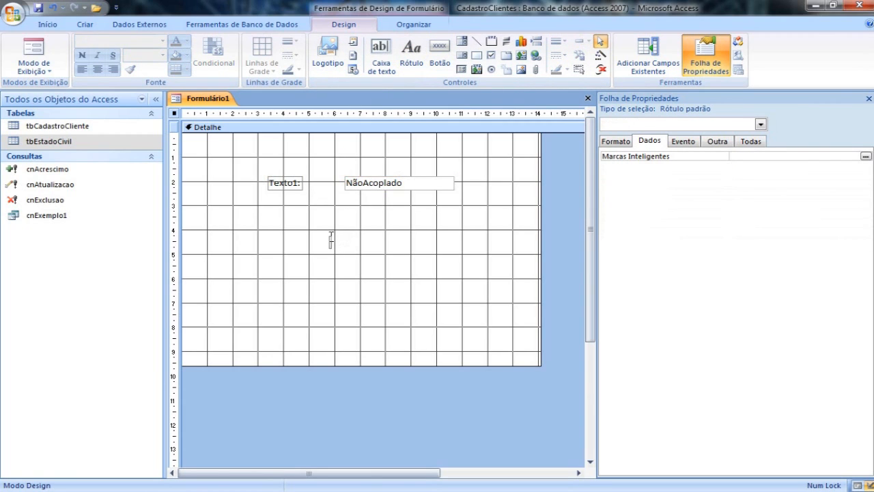
pyautogui.write('Cadastro de Clientes')
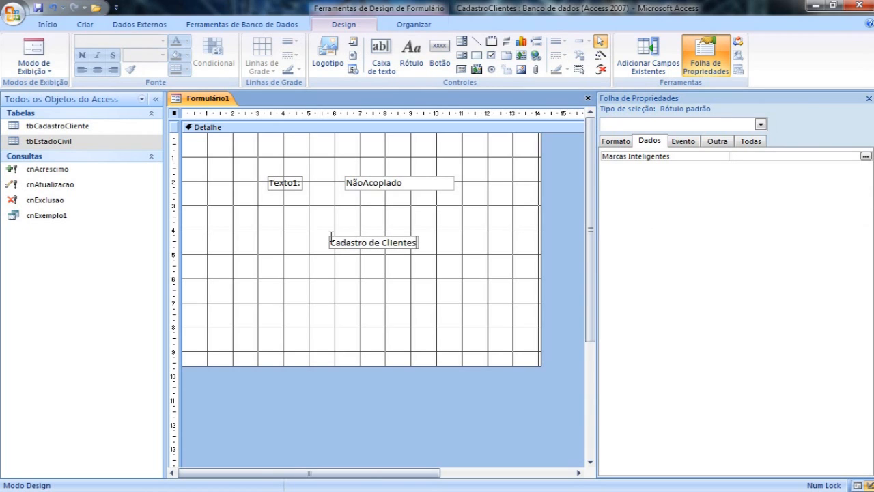
pyautogui.press('Return')
pyautogui.click(387, 260)
pyautogui.moveTo(387, 254); pyautogui.dragTo(278, 156)
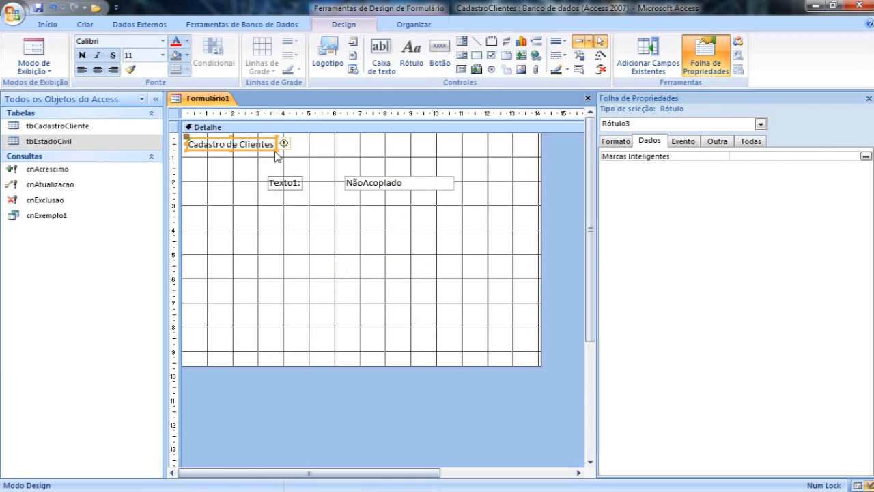
# Enlarge the "Cadastro de Clientes" label to about 9 cm wide and 0.9 cm high.
pyautogui.click(303, 161)
pyautogui.click(274, 150)
pyautogui.moveTo(273, 149); pyautogui.dragTo(417, 164)
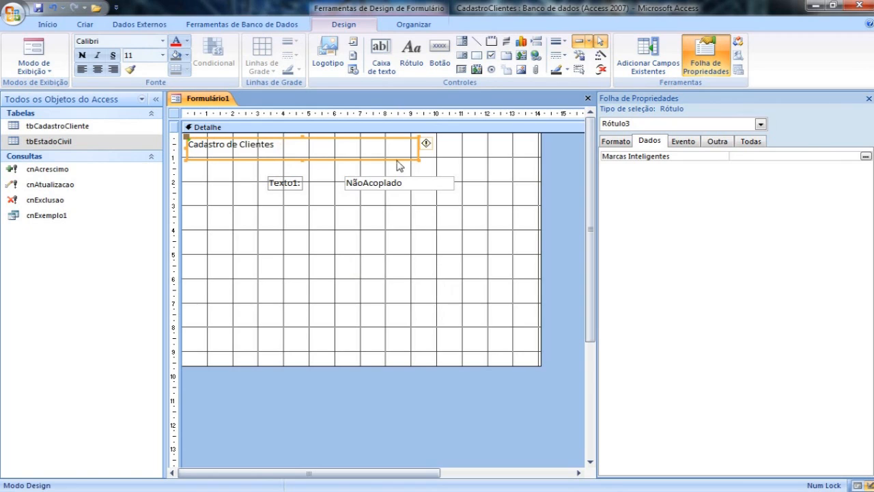
# Format the "Cadastro de Clientes" label as bold, 16-point text in dark blue.
pyautogui.click(83, 58)
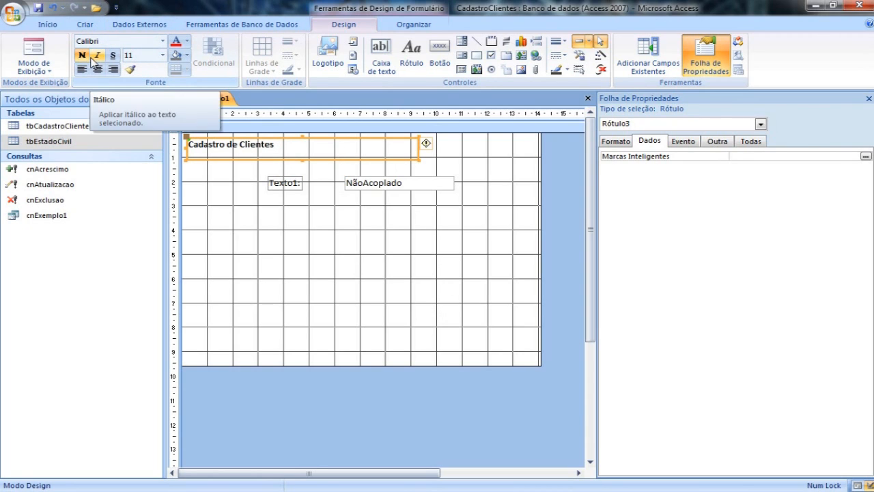
pyautogui.click(162, 55)
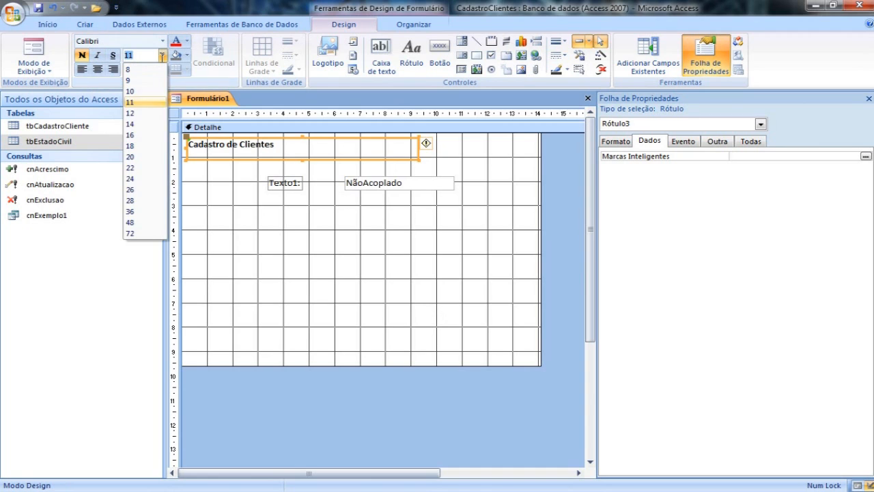
pyautogui.click(133, 134)
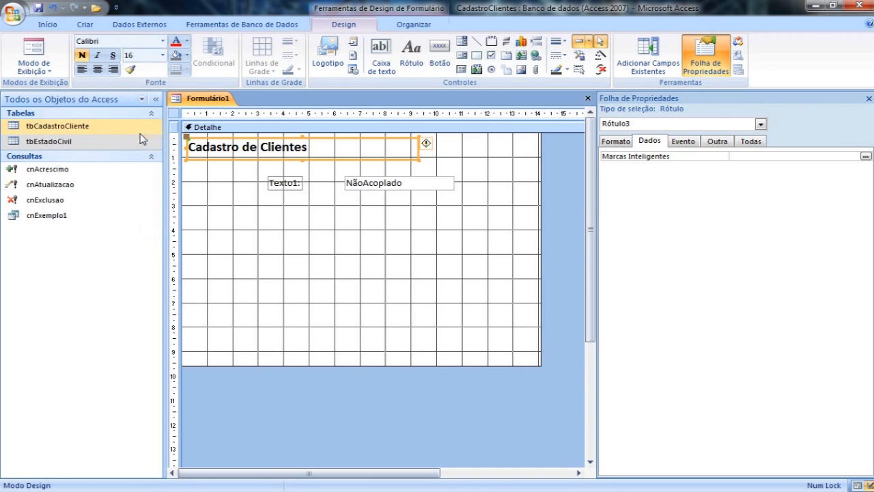
pyautogui.click(187, 42)
pyautogui.click(211, 119)
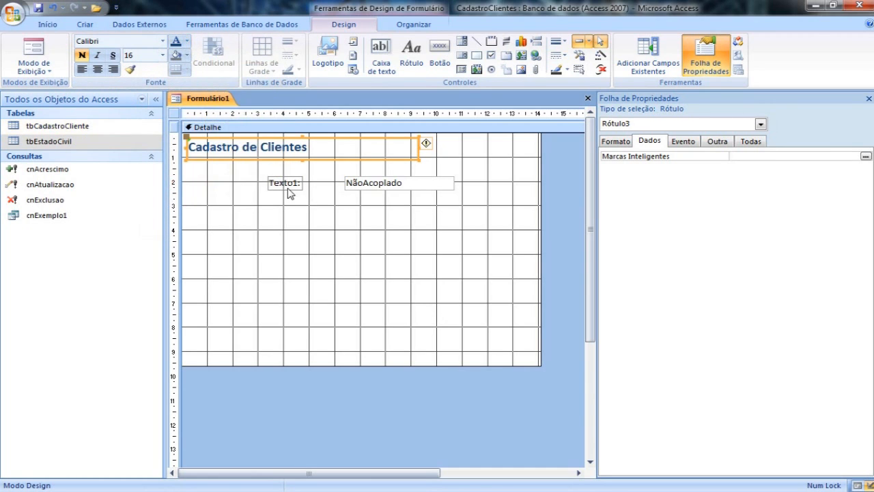
# Add the form header and footer sections and move the "Cadastro de Clientes" label into the header.
pyautogui.click(328, 235)
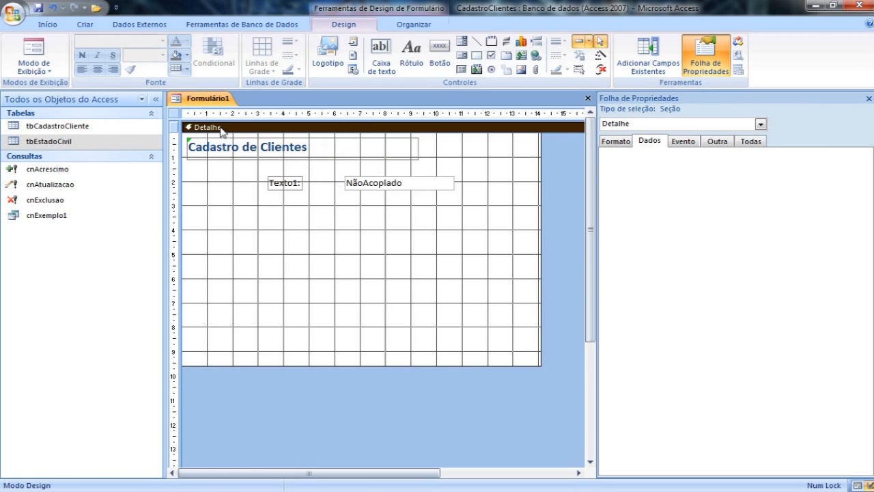
pyautogui.rightClick(333, 231)
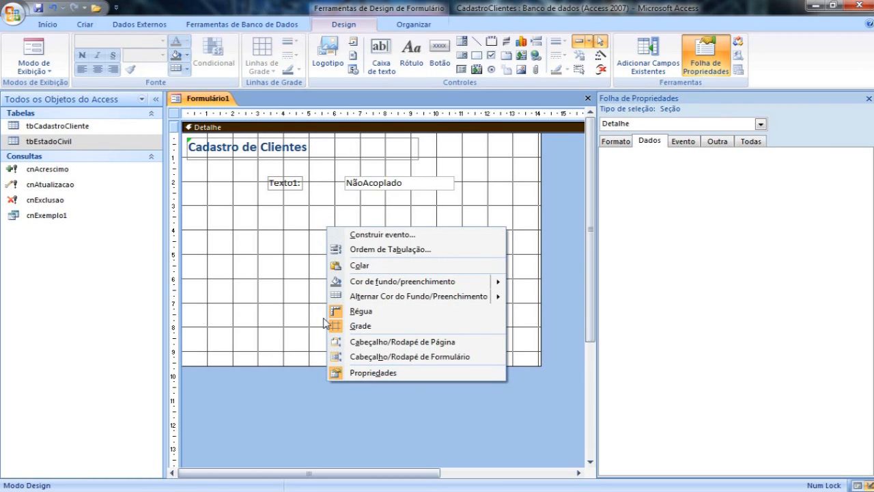
pyautogui.click(374, 356)
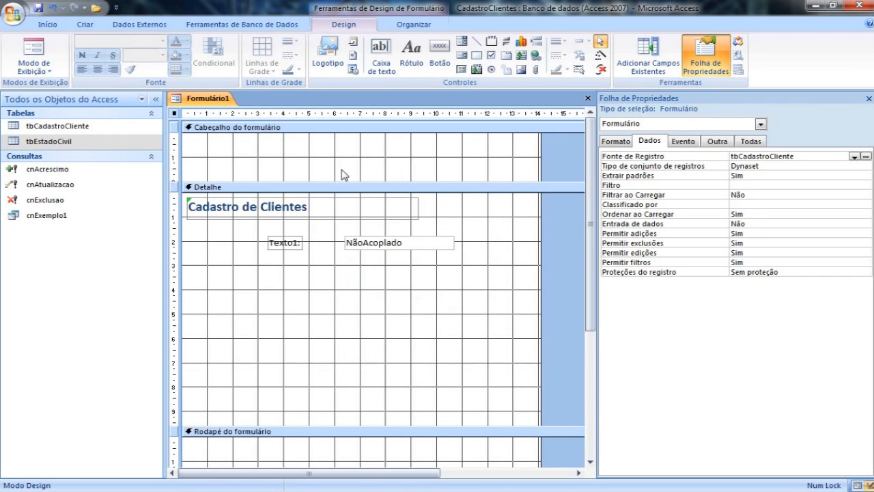
pyautogui.moveTo(307, 217); pyautogui.dragTo(307, 153)
# Reduce the section heights to about 1.3 cm for the header, 5.6 cm for Detalhe and 0.7 cm for the footer.
pyautogui.moveTo(320, 183); pyautogui.dragTo(319, 165)
pyautogui.moveTo(341, 415); pyautogui.dragTo(342, 315)
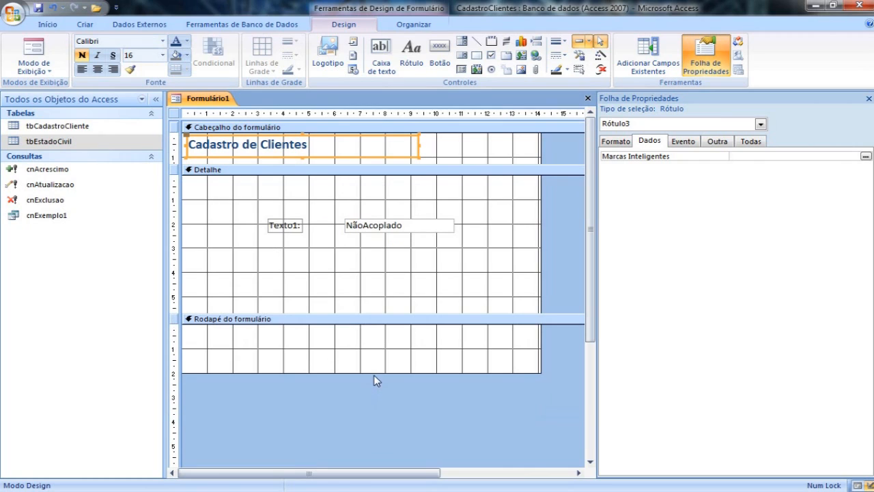
pyautogui.moveTo(375, 373); pyautogui.dragTo(373, 339)
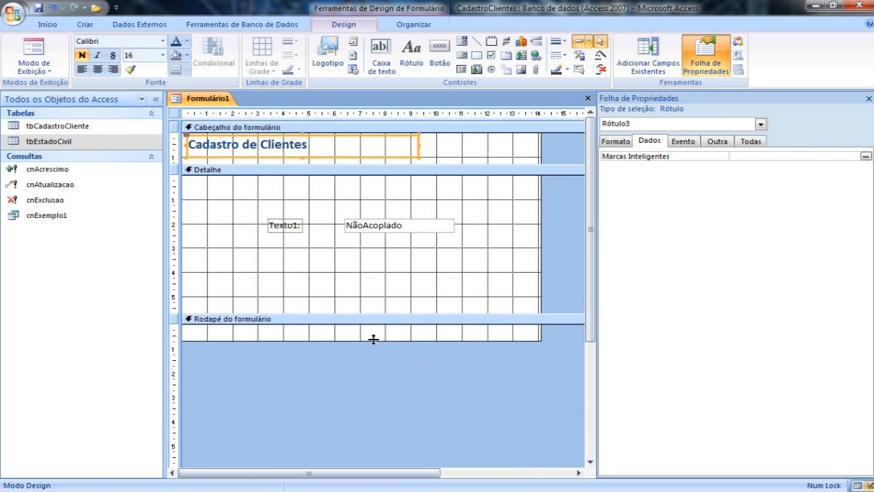
# Fill the Cabeçalho do formulário section with a medium blue theme colour.
pyautogui.click(468, 155)
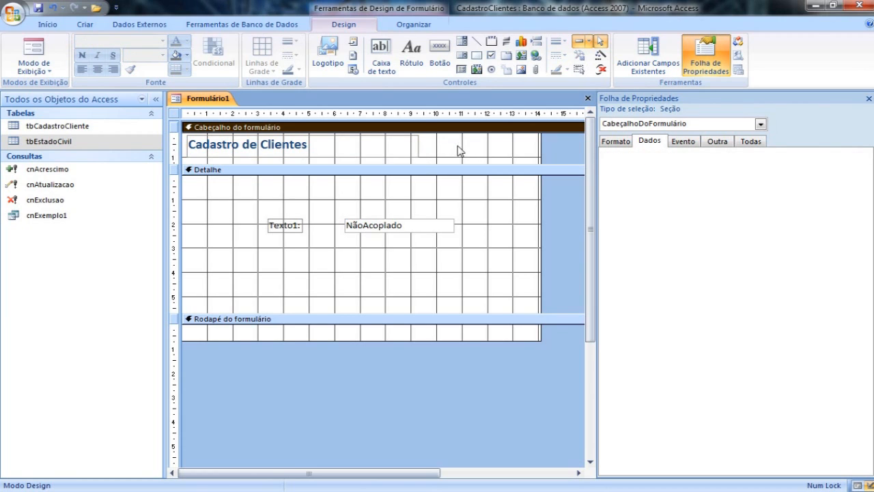
pyautogui.click(188, 55)
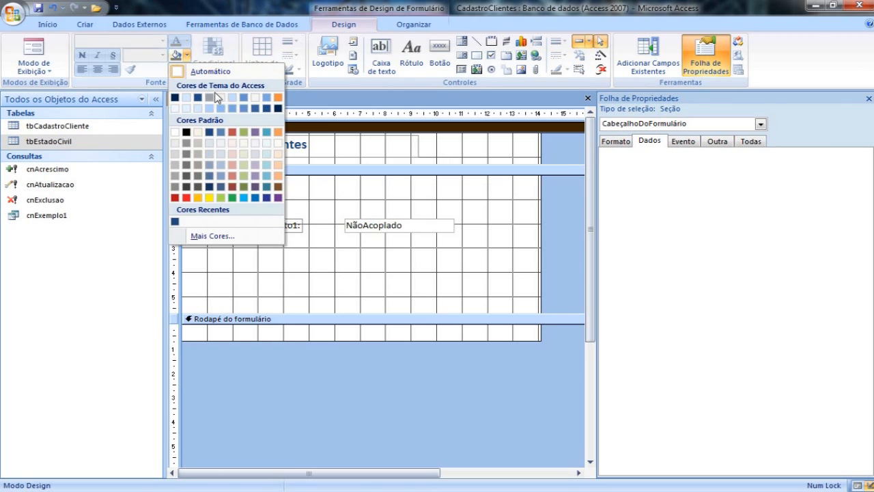
pyautogui.click(232, 109)
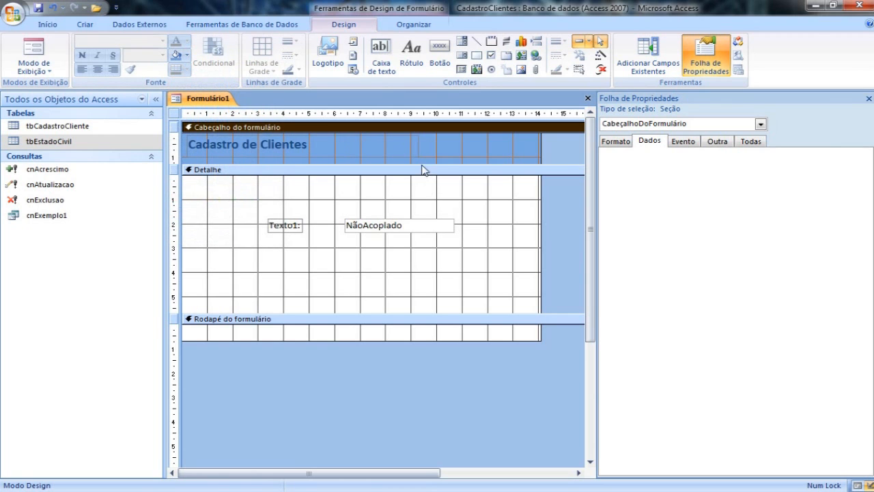
# Fill the Rodapé do formulário section with the same medium blue as the header and set the "Cadastro de Clientes" label's text to white.
pyautogui.click(410, 332)
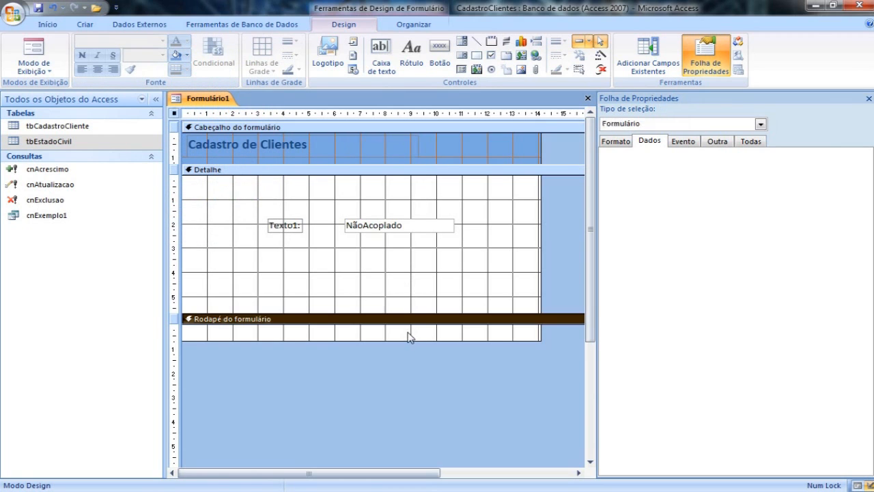
pyautogui.click(176, 57)
pyautogui.click(285, 159)
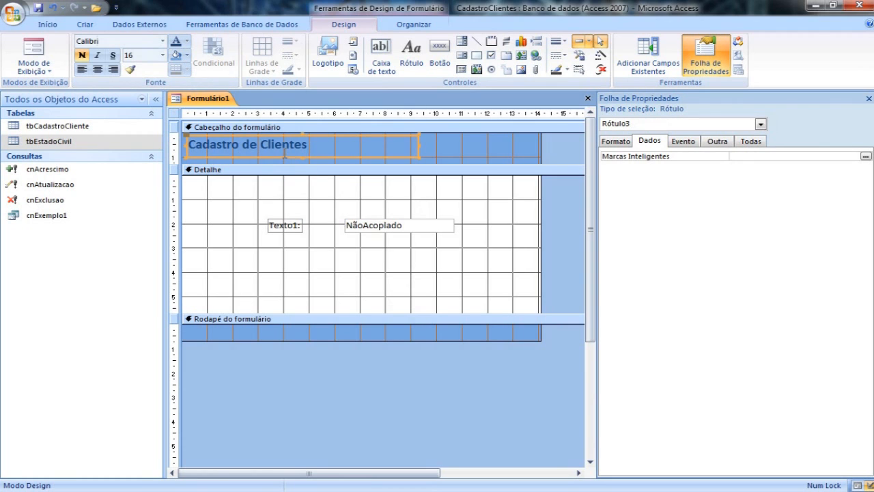
pyautogui.click(186, 41)
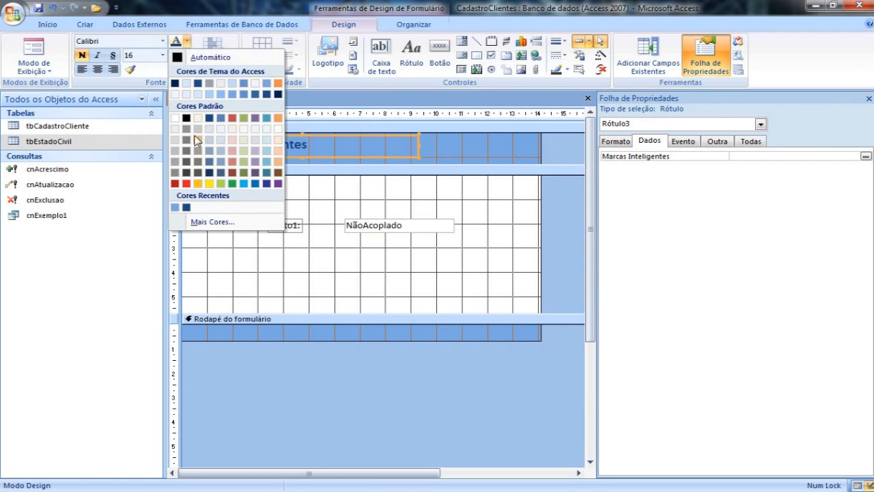
pyautogui.click(176, 117)
pyautogui.click(556, 213)
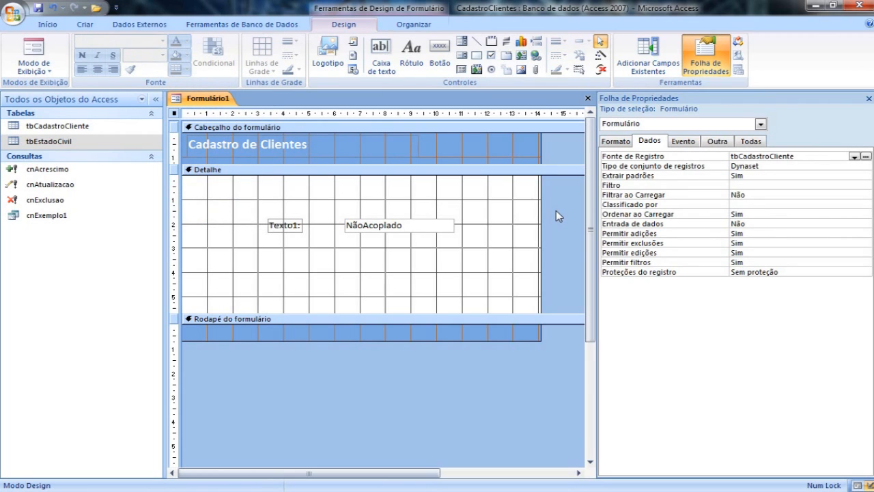
# Preview the form in Form view, browse forward and back through its records, and return to Design view.
pyautogui.click(36, 54)
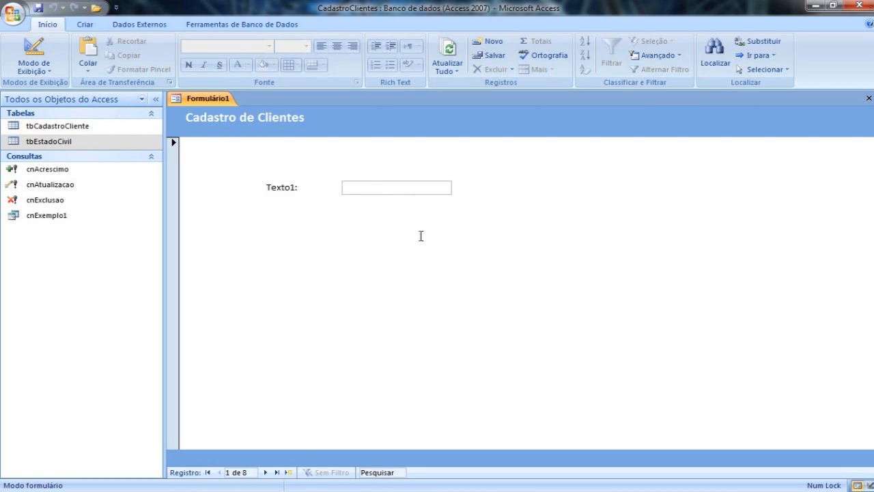
pyautogui.click(379, 184)
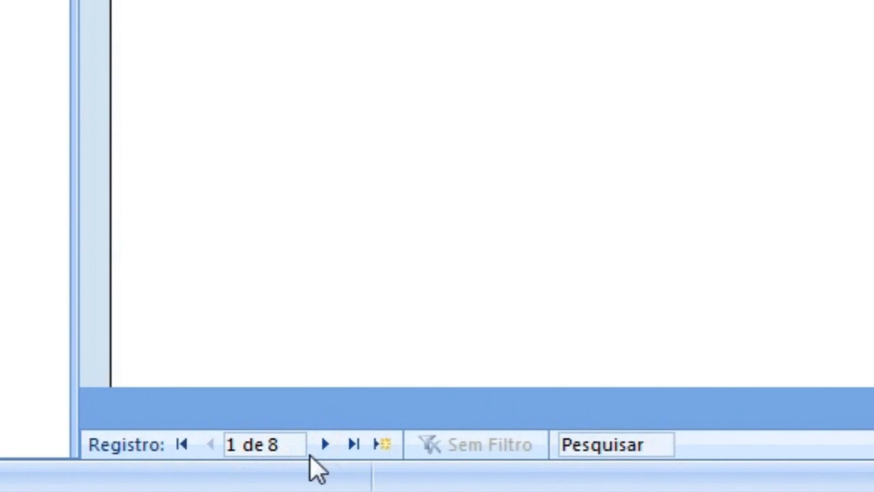
pyautogui.click(326, 446)
pyautogui.click(326, 445)
pyautogui.click(326, 445)
pyautogui.click(326, 445)
pyautogui.click(327, 445)
pyautogui.click(327, 445)
pyautogui.click(210, 444)
pyautogui.click(211, 444)
pyautogui.click(210, 444)
pyautogui.click(211, 445)
pyautogui.click(326, 445)
pyautogui.click(326, 444)
pyautogui.click(326, 445)
pyautogui.click(326, 444)
pyautogui.click(327, 444)
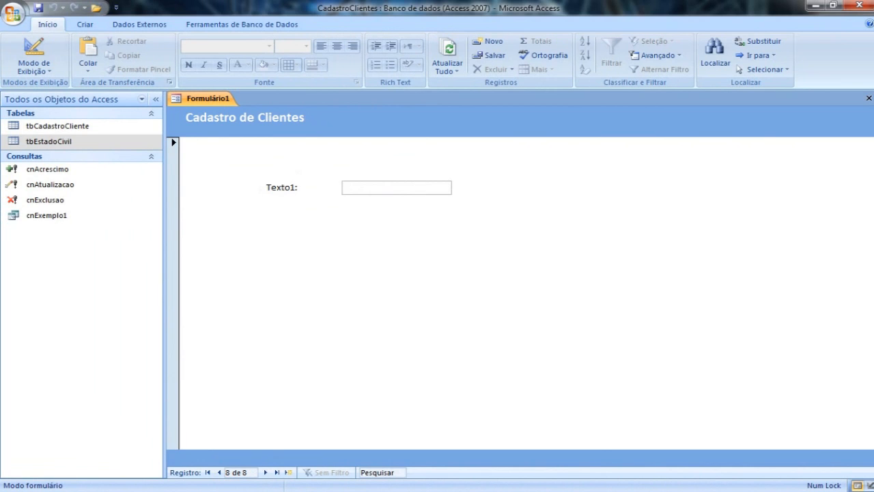
pyautogui.click(33, 49)
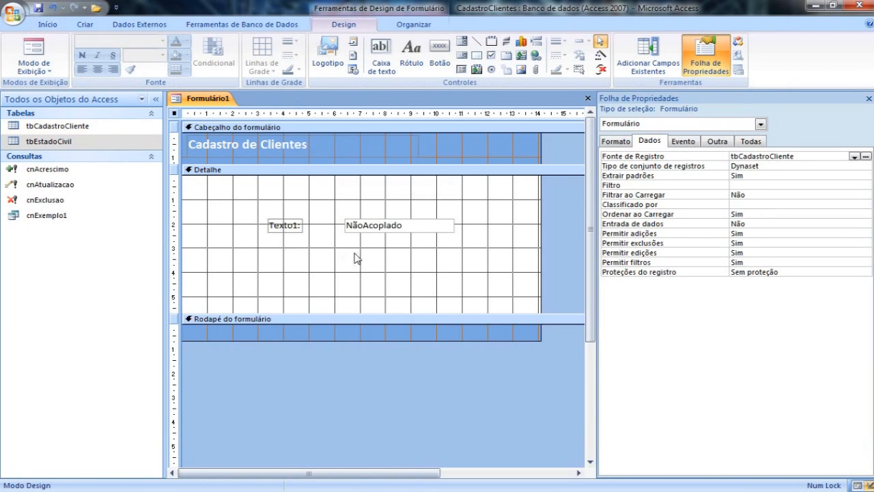
# Move the Texto1 text box with its label to about 0.5 cm below the top of Detalhe and bind it to the CodCliente field.
pyautogui.moveTo(387, 234); pyautogui.dragTo(377, 212)
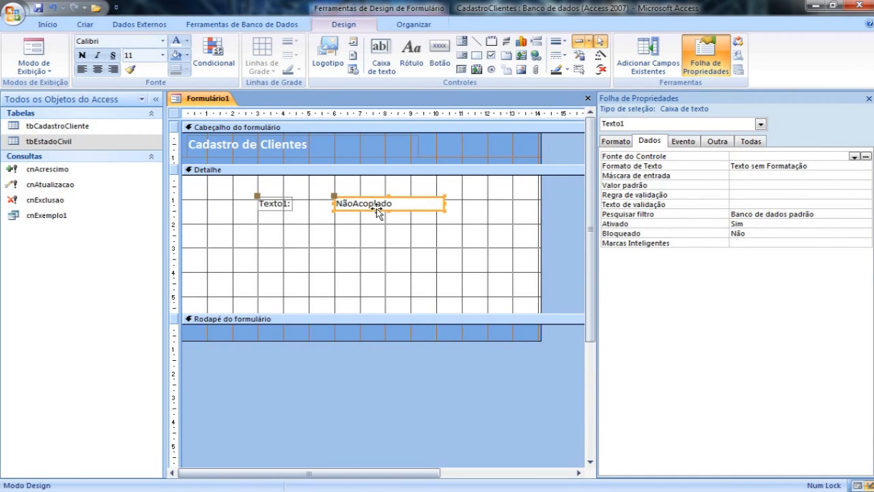
pyautogui.moveTo(378, 212); pyautogui.dragTo(379, 203)
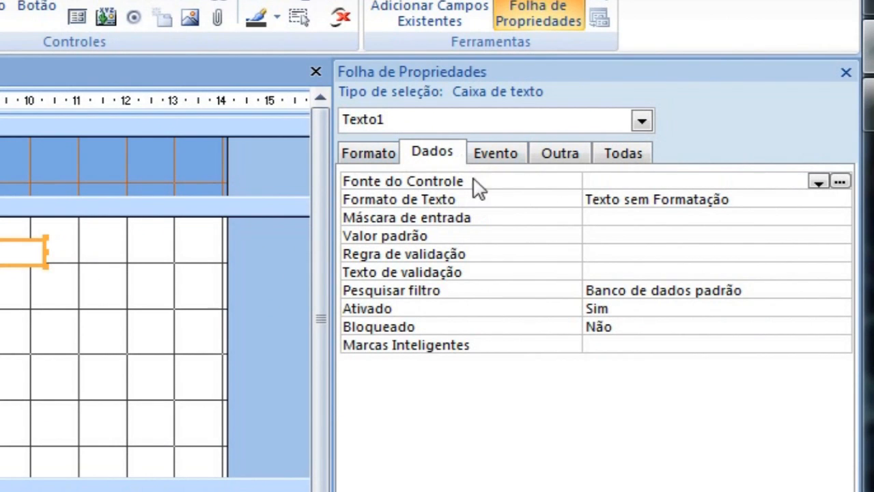
pyautogui.click(818, 181)
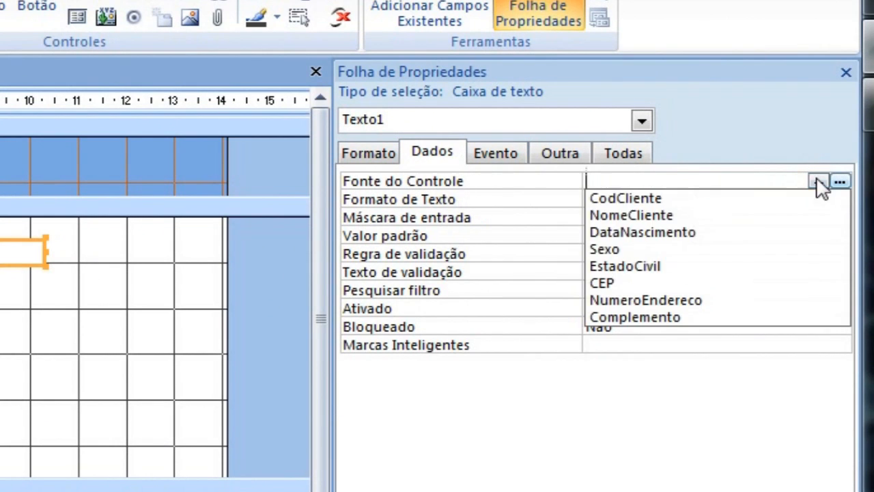
pyautogui.click(633, 204)
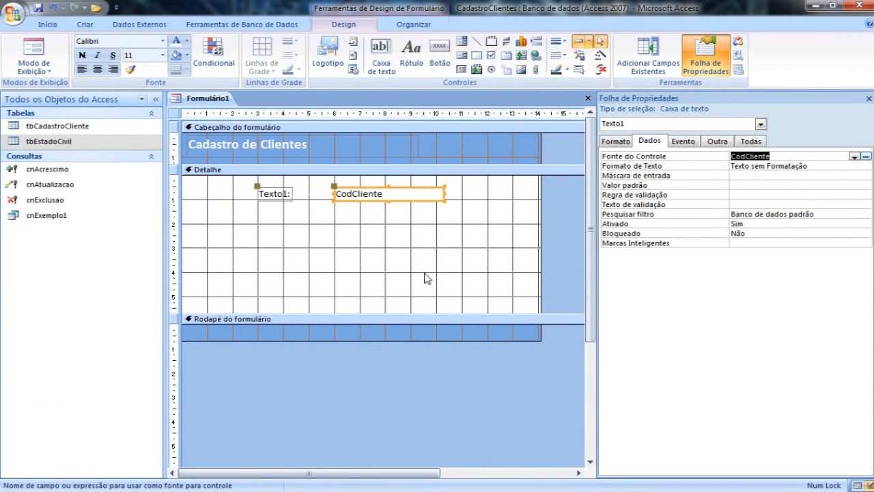
pyautogui.click(428, 270)
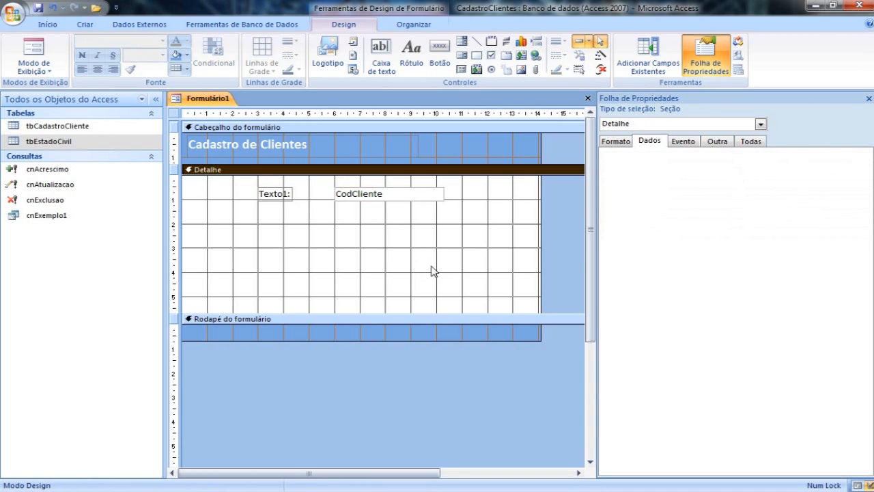
# Check the CodCliente text box in Form view across a few records, then switch back to Design view.
pyautogui.click(42, 50)
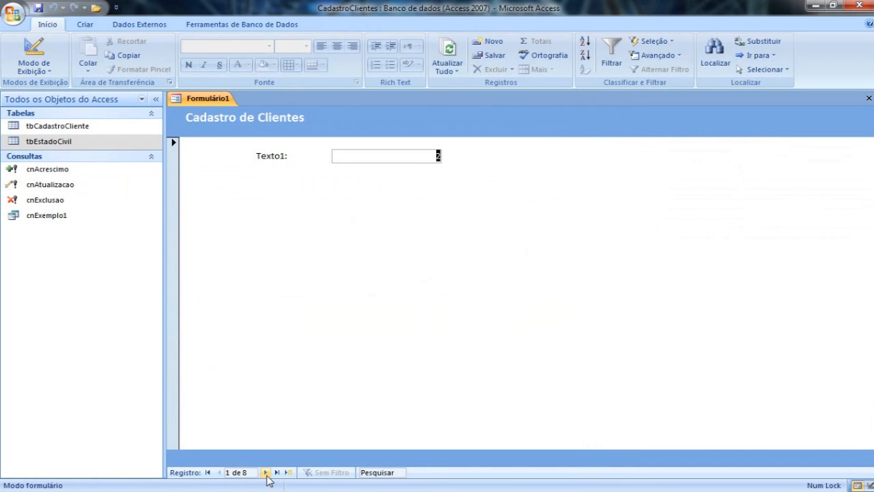
pyautogui.click(265, 472)
pyautogui.click(265, 473)
pyautogui.click(266, 473)
pyautogui.click(35, 58)
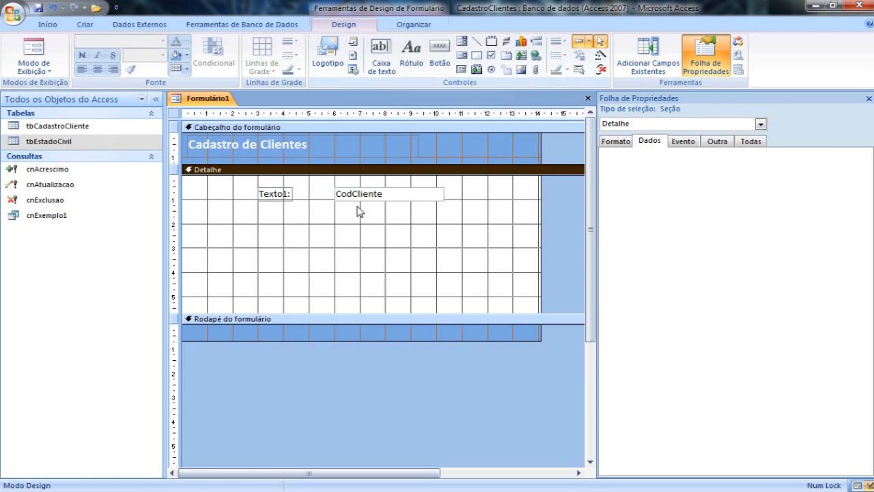
# Caption the Texto1 label "Cód Cliente" in bold and widen it to about 2.1 cm.
pyautogui.click(287, 197)
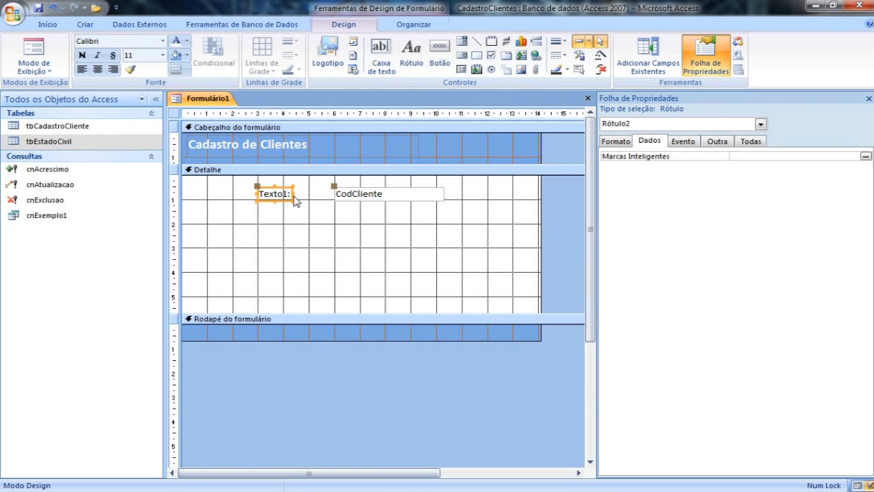
pyautogui.moveTo(294, 196); pyautogui.dragTo(312, 194)
pyautogui.click(616, 142)
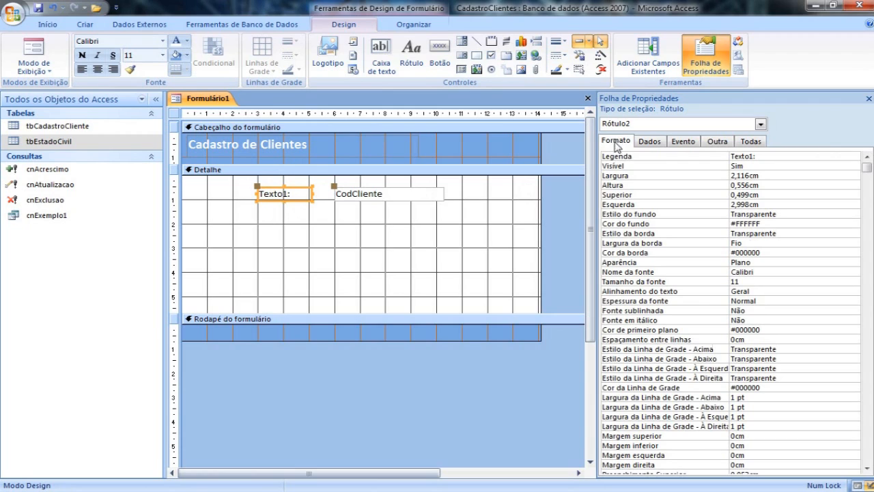
pyautogui.moveTo(775, 155); pyautogui.dragTo(699, 156)
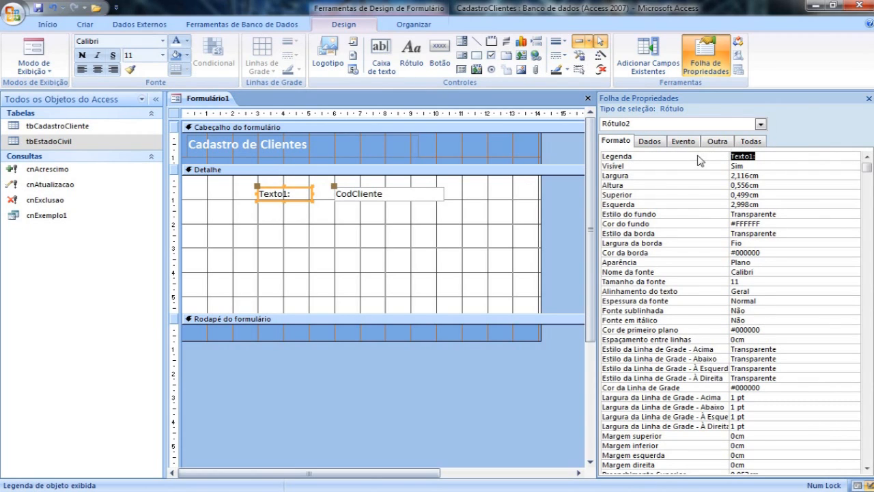
pyautogui.write('Cód Cliente')
pyautogui.press('Return')
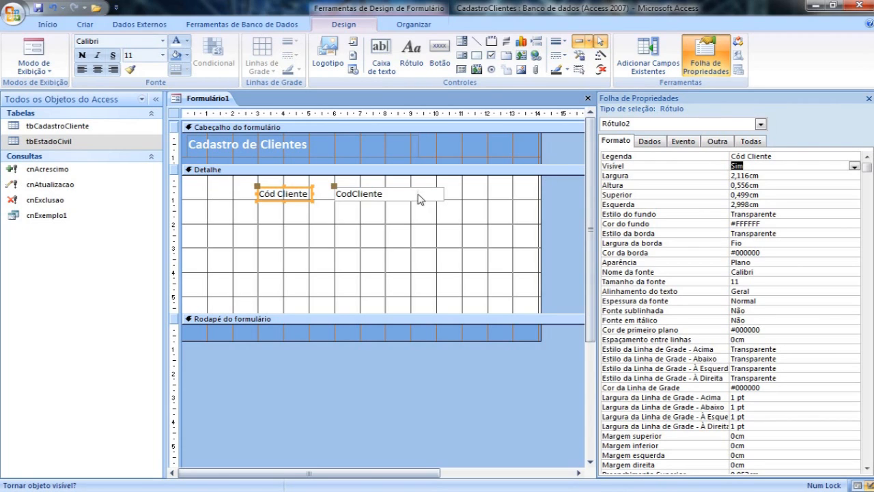
pyautogui.click(82, 55)
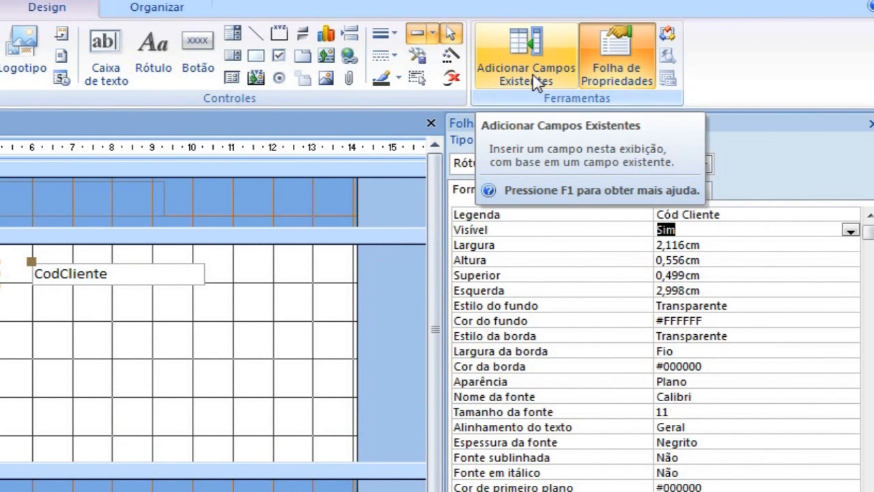
# Add the tbCadastroCliente fields NomeCliente through Complemento to Detalhe, aligned under CodCliente with text boxes of the same width.
pyautogui.click(535, 82)
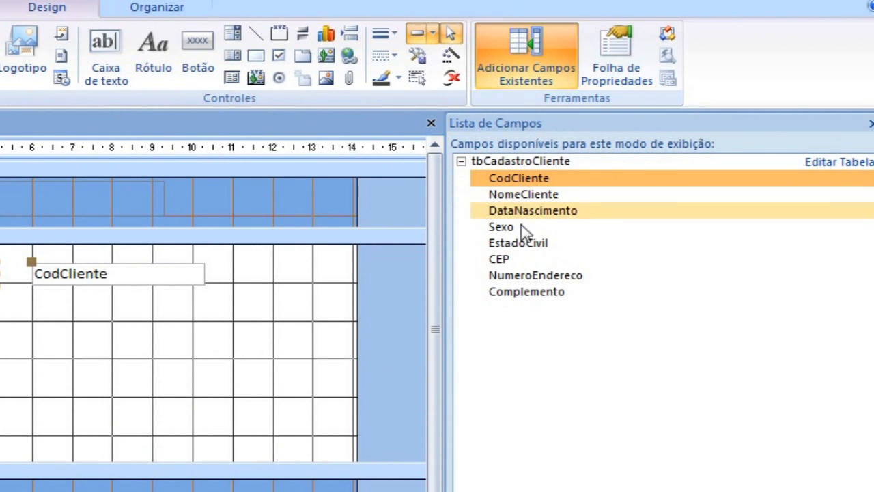
pyautogui.click(524, 197)
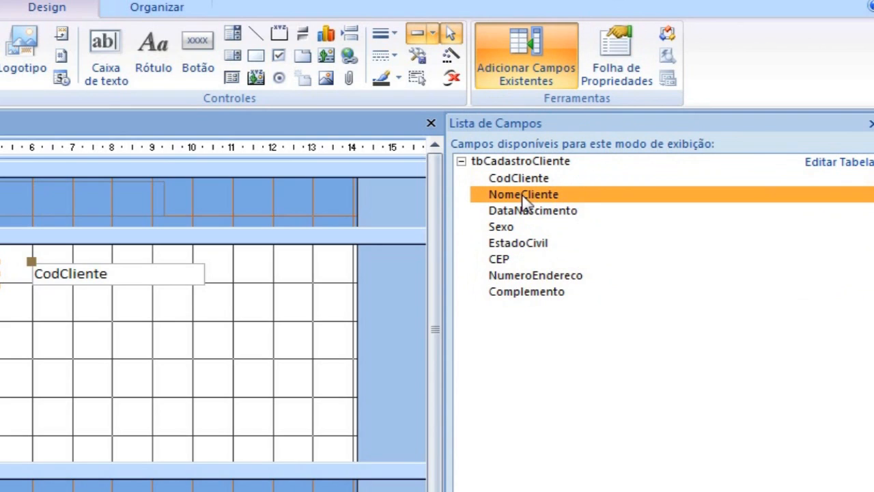
pyautogui.hotkey('shift', 'Down')
pyautogui.hotkey('shift', 'Down')
pyautogui.hotkey('shift', 'Down')
pyautogui.hotkey('shift', 'Down')
pyautogui.hotkey('shift', 'Down')
pyautogui.hotkey('shift', 'Down')
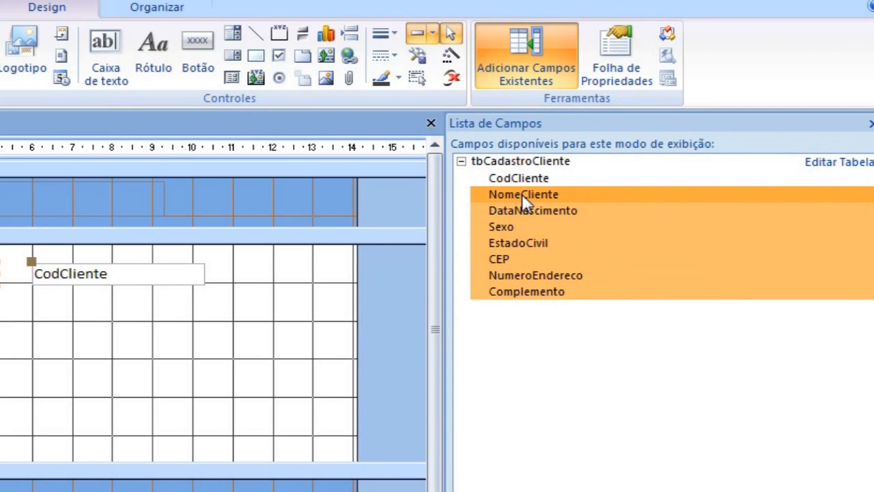
pyautogui.moveTo(524, 197); pyautogui.dragTo(8, 314)
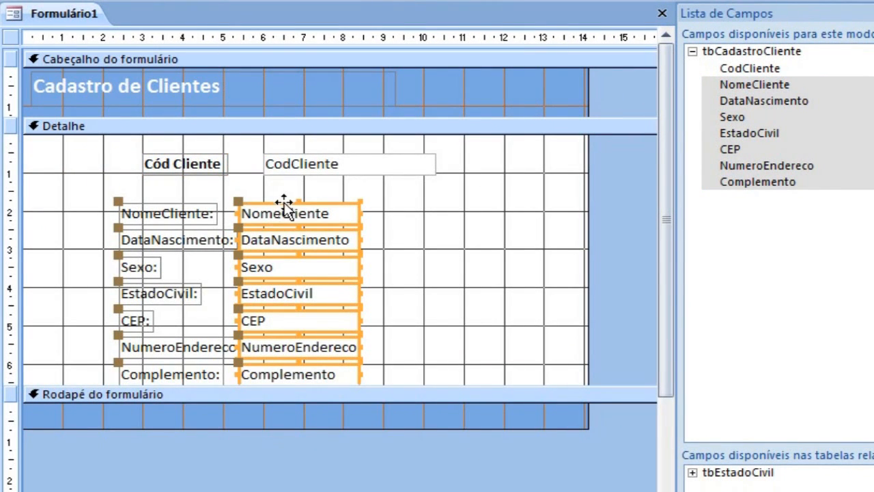
pyautogui.moveTo(316, 200); pyautogui.dragTo(336, 182)
pyautogui.moveTo(386, 193); pyautogui.dragTo(438, 191)
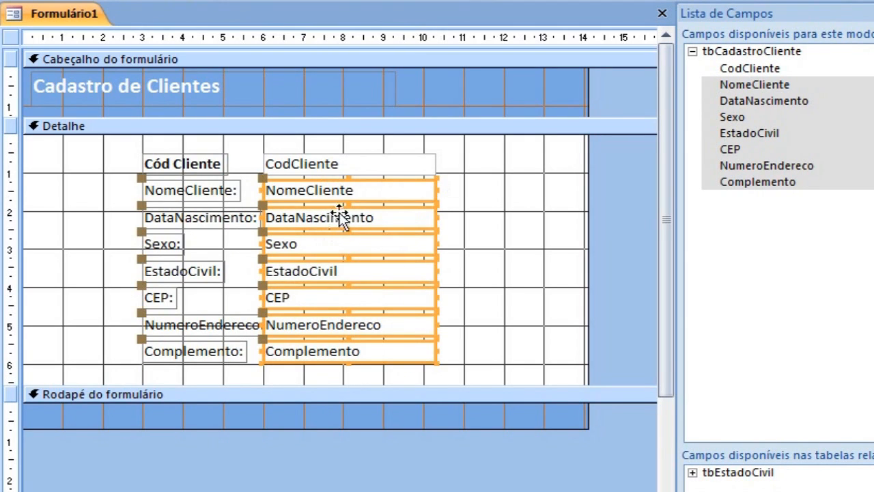
# Examine the added fields in Form view over several client records and go back to Design view.
pyautogui.press('F5')
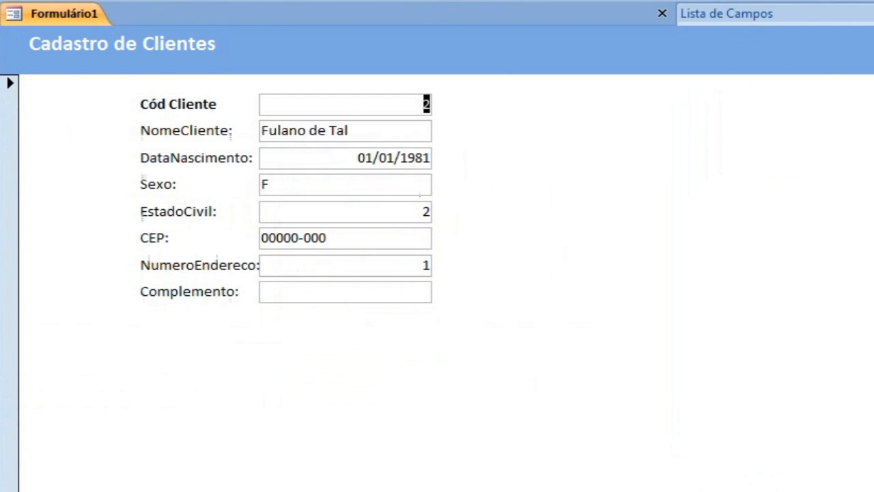
pyautogui.press('pagedown')
pyautogui.press('pagedown')
pyautogui.press('pagedown')
pyautogui.press('pagedown')
pyautogui.press('pagedown')
pyautogui.press('pagedown')
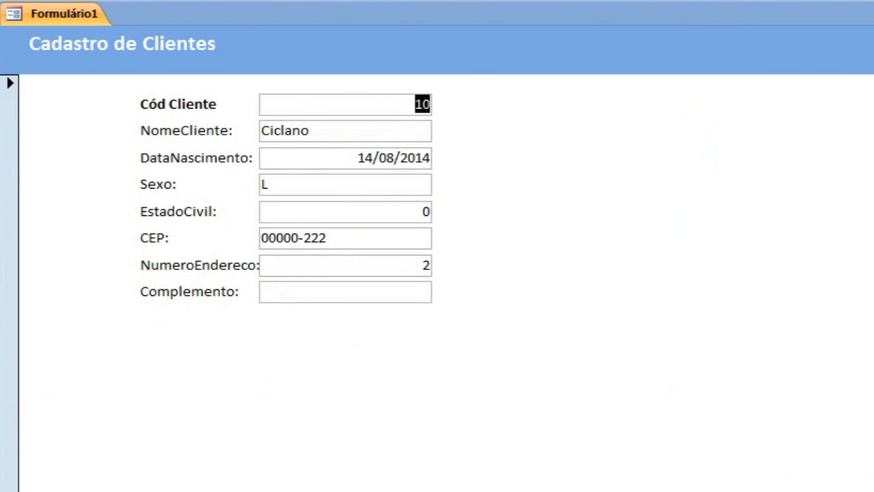
pyautogui.press('pageup')
pyautogui.press('pageup')
pyautogui.press('pageup')
pyautogui.press('pageup')
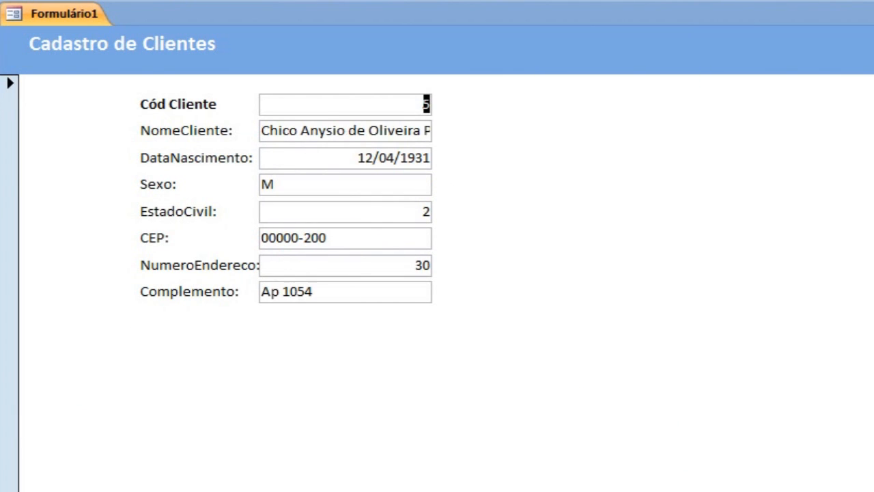
pyautogui.hotkey('ctrl', ',')
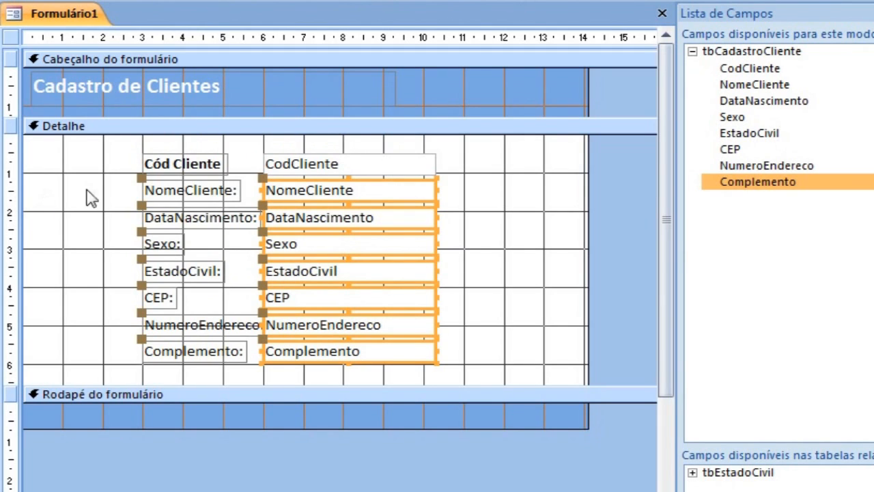
# Make all the field labels in the Detalhe section bold, from Cód Cliente to Complemento.
pyautogui.moveTo(107, 158); pyautogui.dragTo(190, 367)
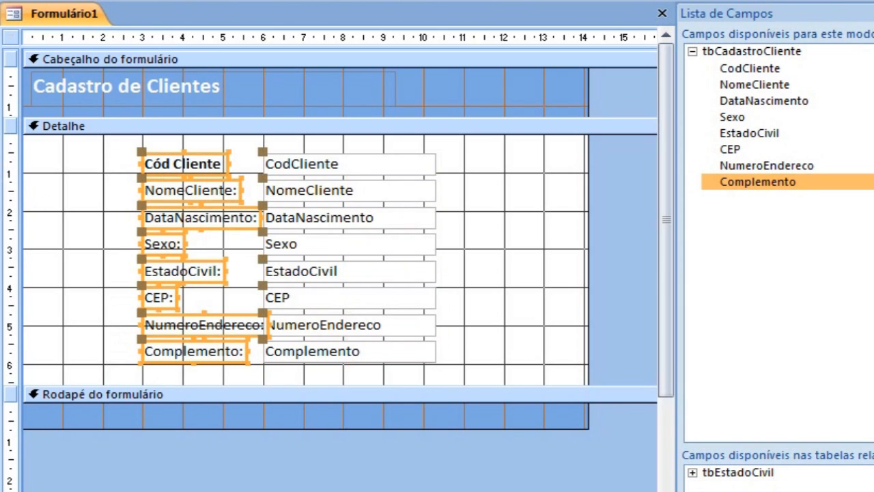
pyautogui.hotkey('ctrl', 'n')
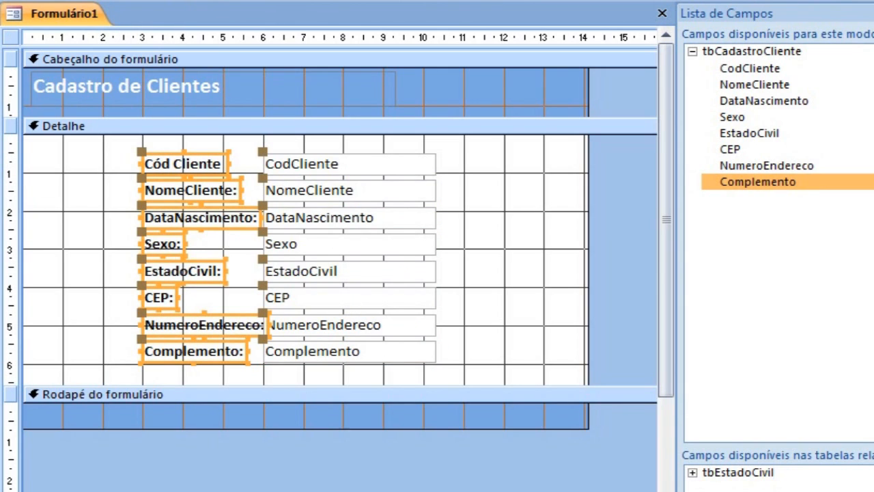
pyautogui.click(87, 250)
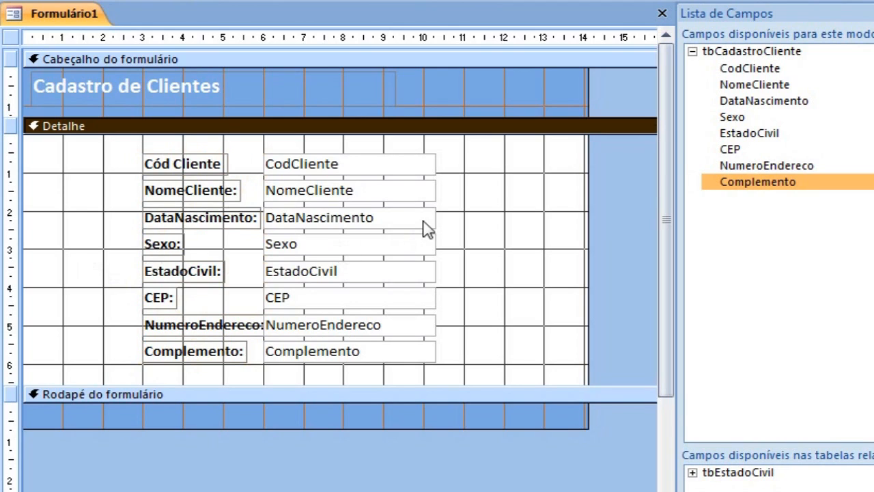
# Narrow the CodCliente text box to about 1.8 cm and widen the NomeCliente text box to about 7.6 cm.
pyautogui.click(432, 169)
pyautogui.moveTo(437, 164); pyautogui.dragTo(340, 163)
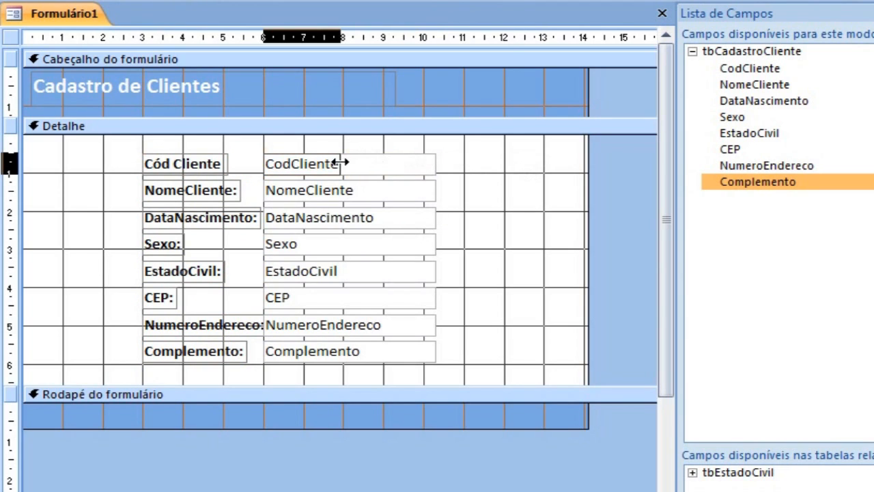
pyautogui.click(412, 189)
pyautogui.moveTo(437, 190); pyautogui.dragTo(570, 192)
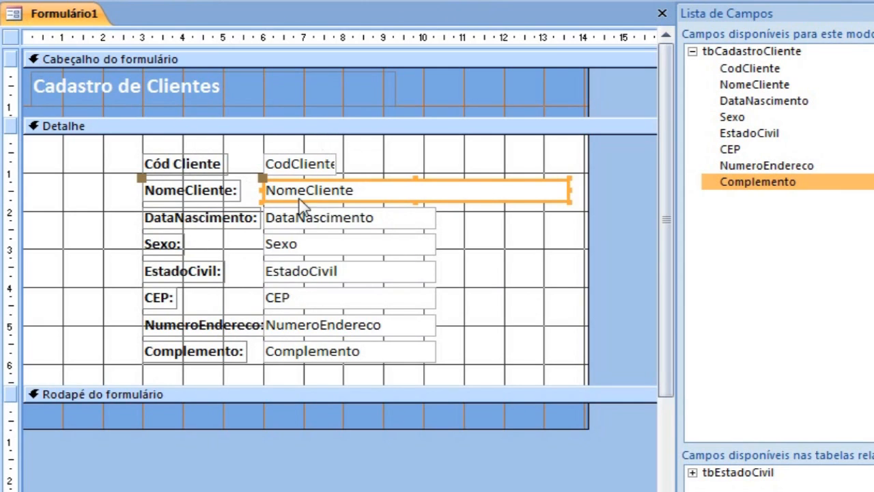
# Change the font colour of the CodCliente label and its text box to the standard red.
pyautogui.moveTo(145, 146); pyautogui.dragTo(367, 172)
pyautogui.click(29, 1)
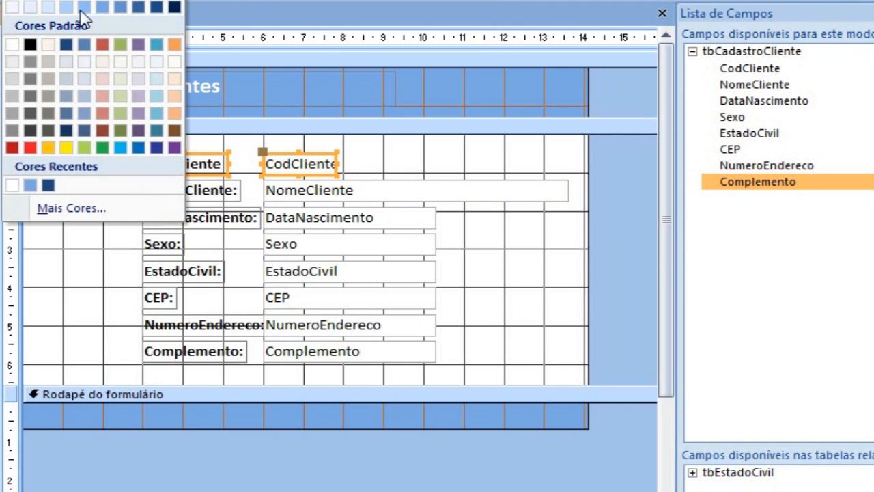
pyautogui.click(28, 147)
pyautogui.click(39, 180)
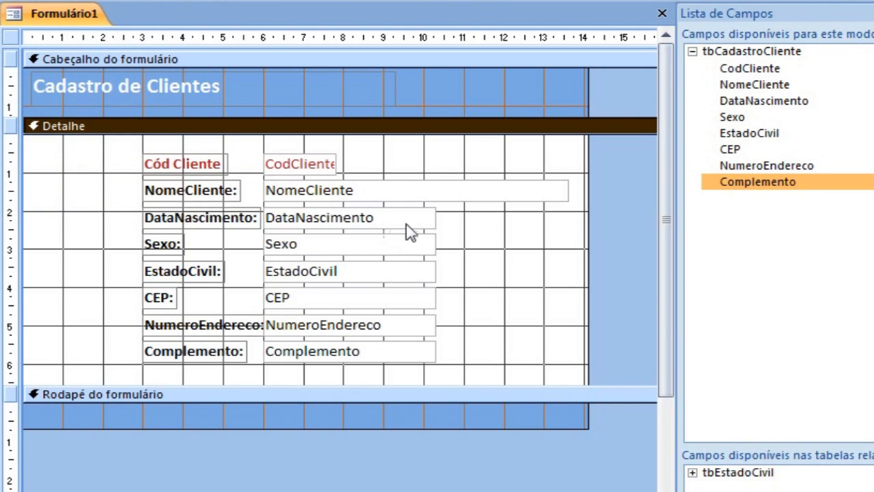
# Narrow the text boxes DataNascimento to about 3.3 cm, Sexo to about 1.3 cm, and EstadoCivil and CEP to about 2 cm.
pyautogui.click(435, 217)
pyautogui.moveTo(437, 217); pyautogui.dragTo(396, 219)
pyautogui.click(434, 247)
pyautogui.moveTo(435, 247); pyautogui.dragTo(318, 242)
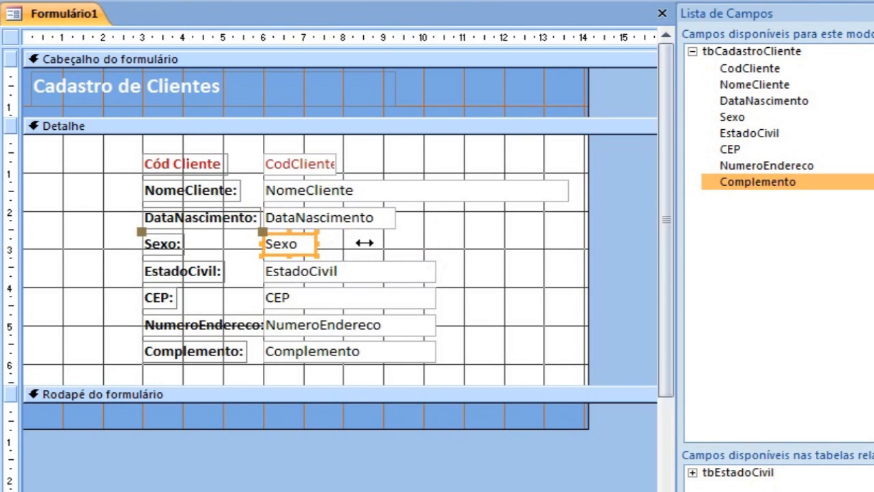
pyautogui.click(435, 271)
pyautogui.moveTo(435, 271); pyautogui.dragTo(346, 271)
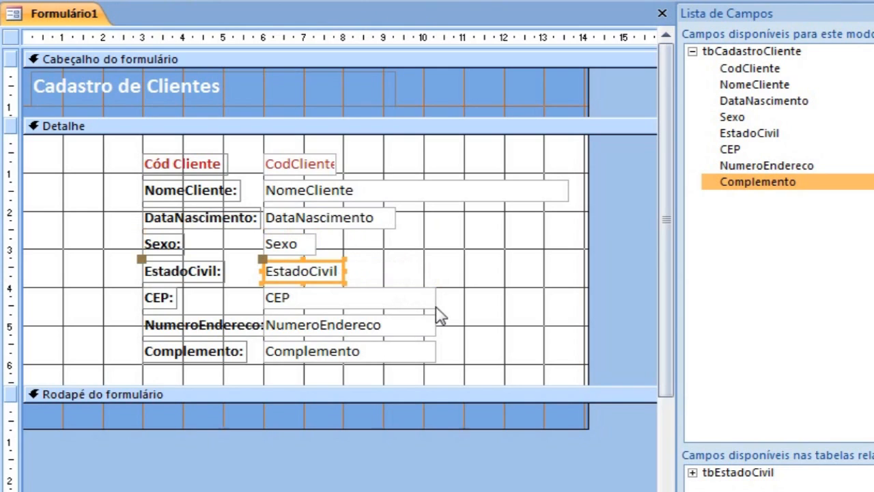
pyautogui.click(437, 299)
pyautogui.moveTo(437, 299); pyautogui.dragTo(344, 296)
# Widen the NumeroEndereco and Complemento text boxes to about 6.3 cm each.
pyautogui.click(435, 325)
pyautogui.moveTo(438, 324); pyautogui.dragTo(517, 324)
pyautogui.click(437, 360)
pyautogui.moveTo(437, 355); pyautogui.dragTo(518, 350)
# Extend the left edge of all field labels in Detalhe outward by about 0.5 cm, away from the text boxes.
pyautogui.moveTo(86, 156); pyautogui.dragTo(167, 373)
pyautogui.moveTo(140, 191); pyautogui.dragTo(122, 191)
pyautogui.click(443, 269)
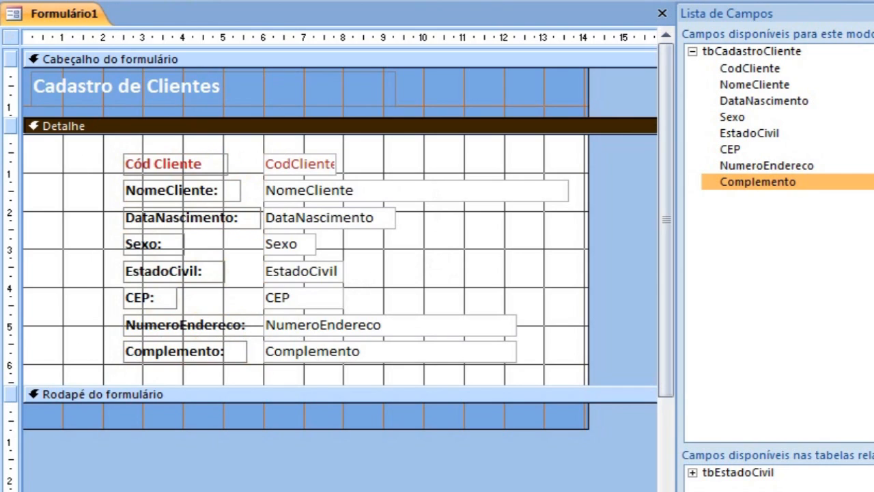
# Switch to Form view and try changing the client's DataNascimento with dates picked from the calendar.
pyautogui.press('F5')
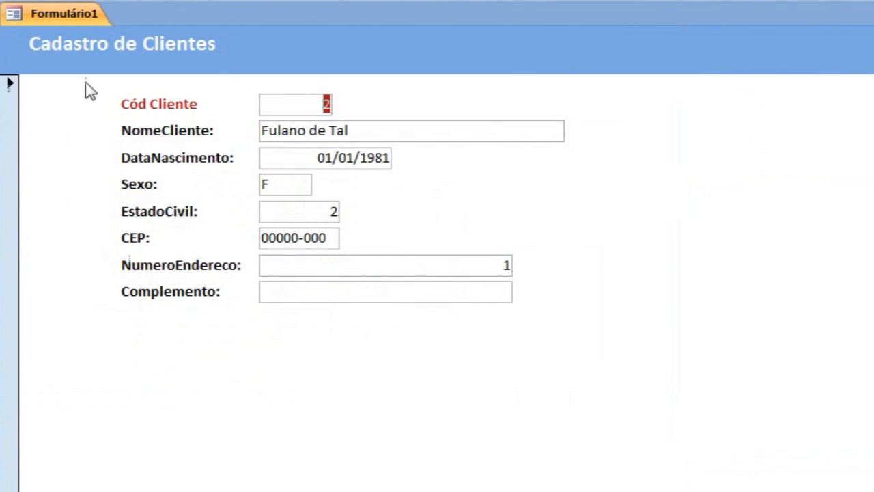
pyautogui.click(284, 184)
pyautogui.click(266, 156)
pyautogui.click(403, 158)
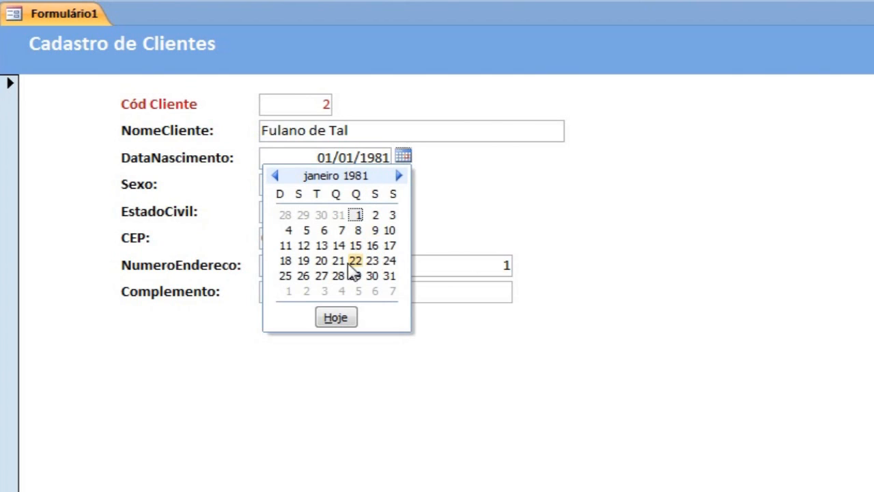
pyautogui.click(339, 246)
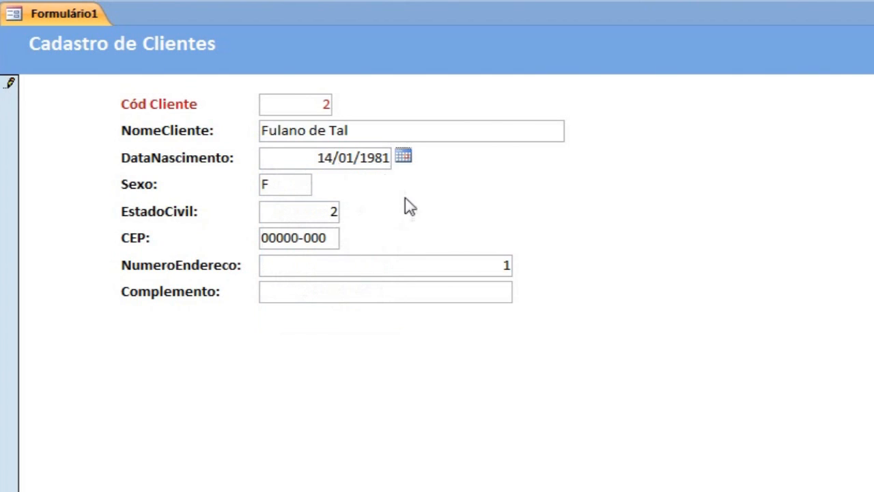
pyautogui.click(408, 160)
pyautogui.click(372, 246)
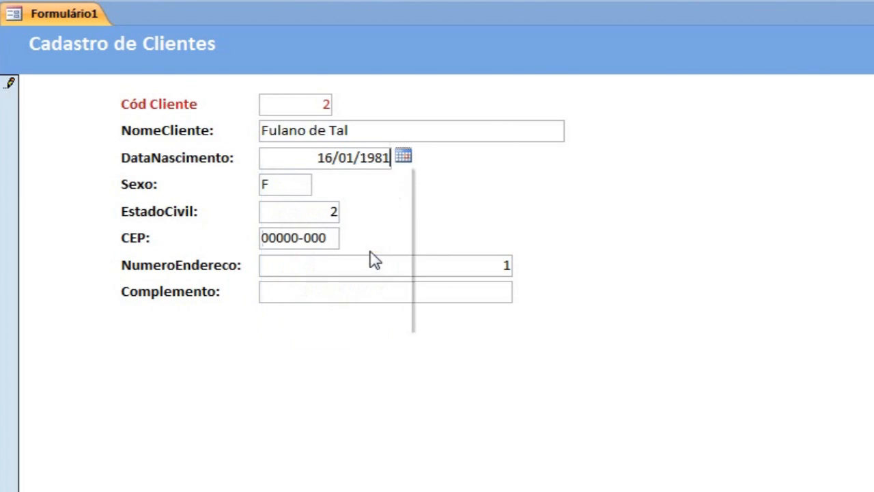
pyautogui.click(307, 133)
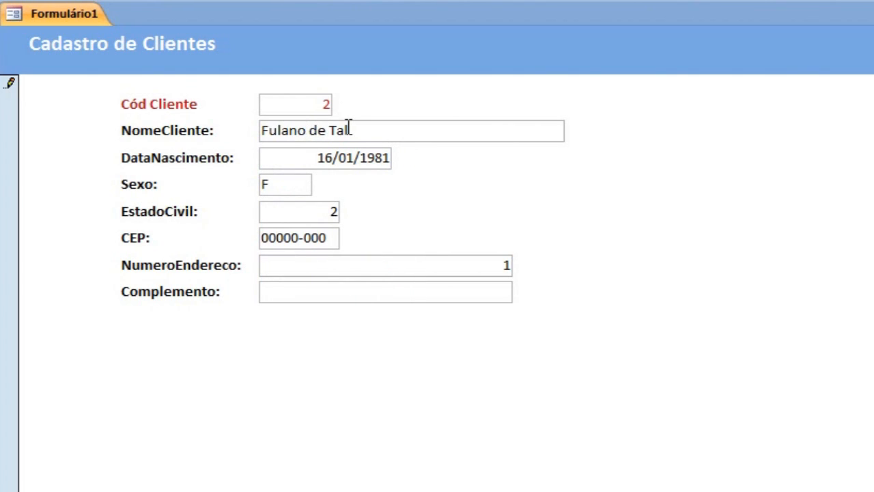
# Replace the client's DataNascimento with a manually entered birth date, including the slashes, and return to Design view.
pyautogui.moveTo(308, 158); pyautogui.dragTo(376, 158)
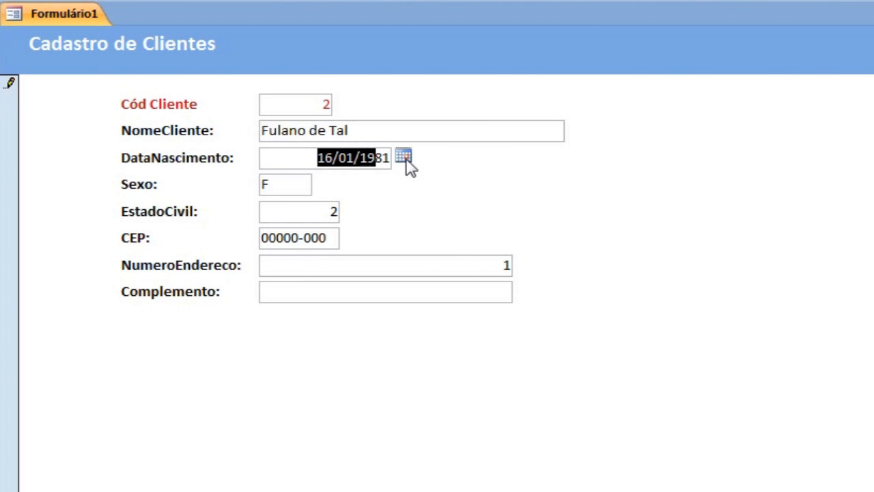
pyautogui.click(404, 160)
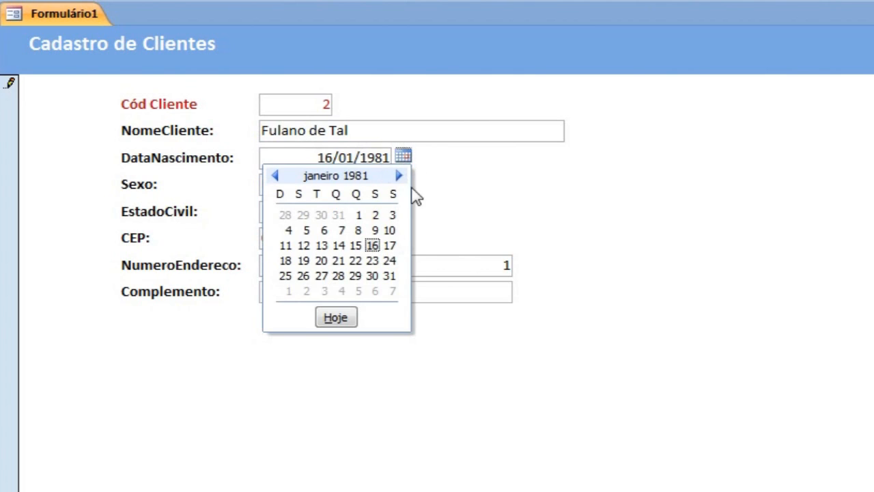
pyautogui.click(487, 185)
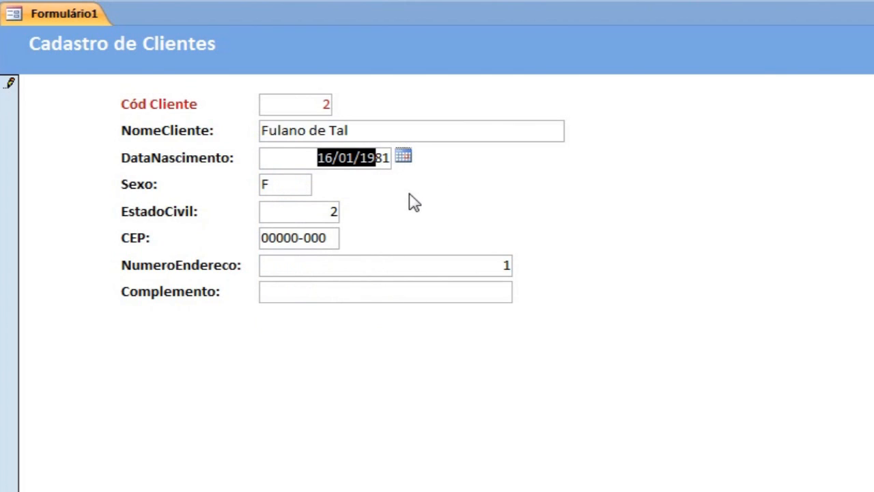
pyautogui.moveTo(300, 163); pyautogui.dragTo(448, 159)
pyautogui.write('16')
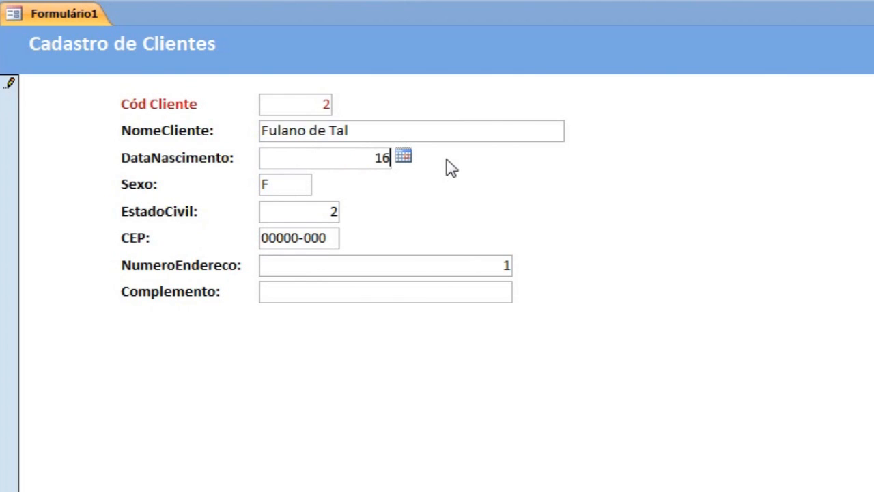
pyautogui.write('/01/2000')
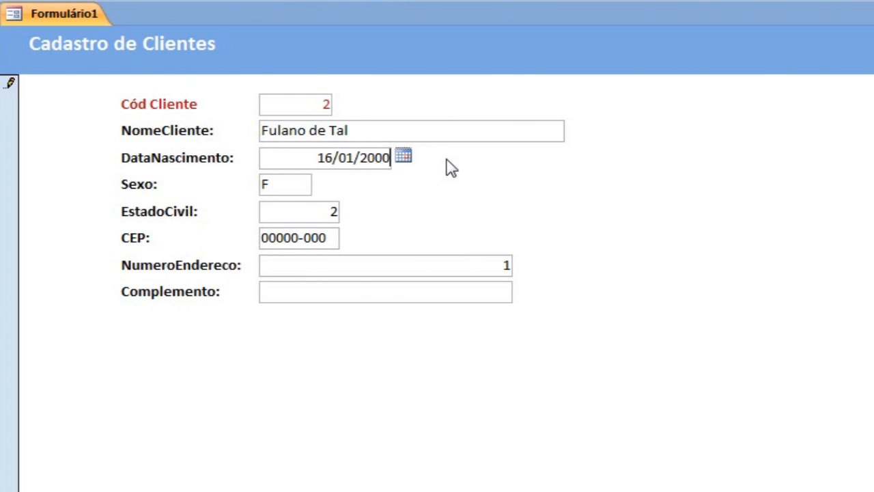
pyautogui.click(298, 186)
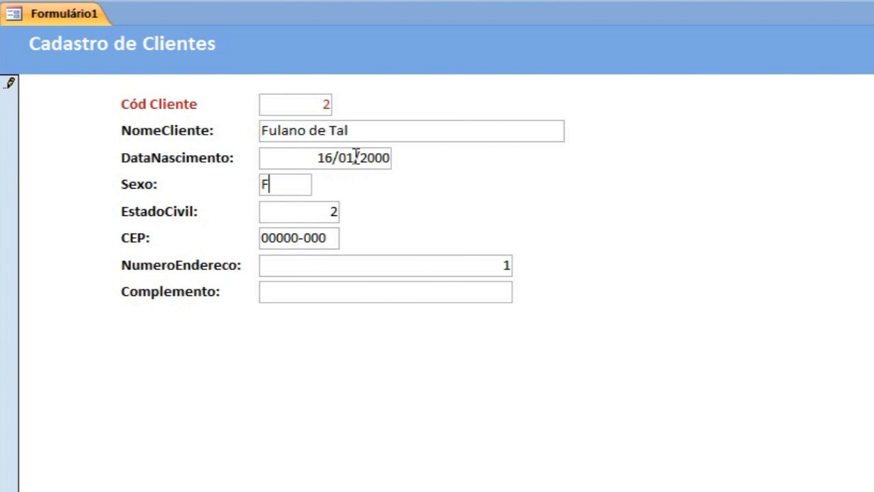
pyautogui.click(16, 1)
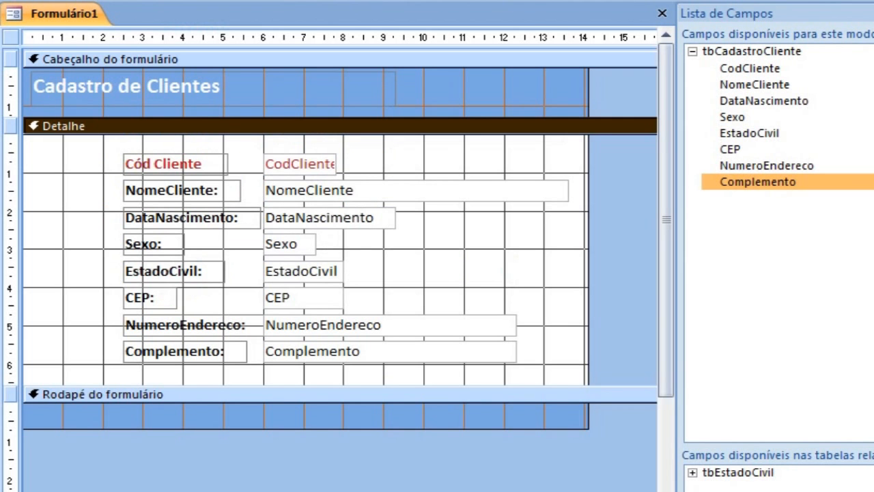
# Display the data properties of the DataNascimento text box in the property sheet.
pyautogui.click(353, 226)
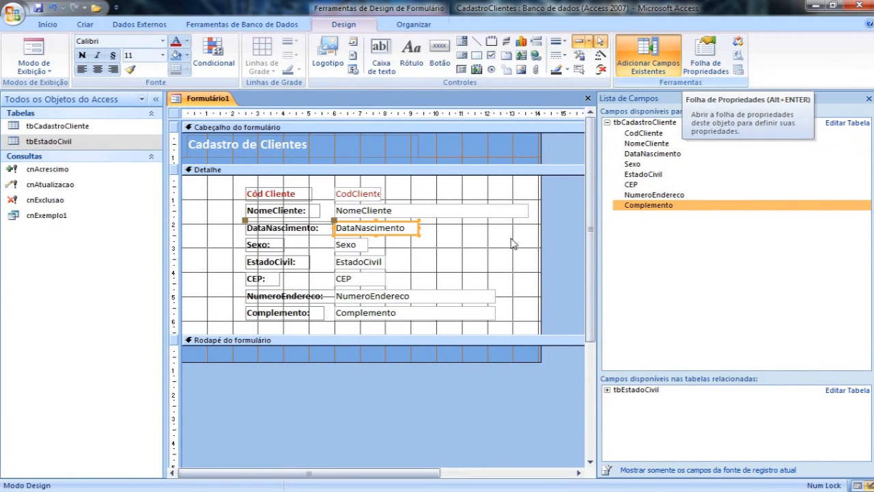
pyautogui.rightClick(398, 239)
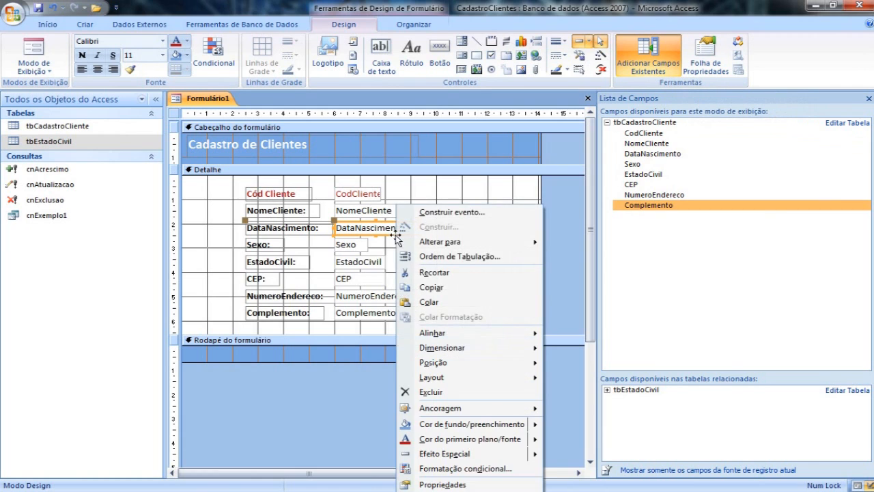
pyautogui.click(443, 484)
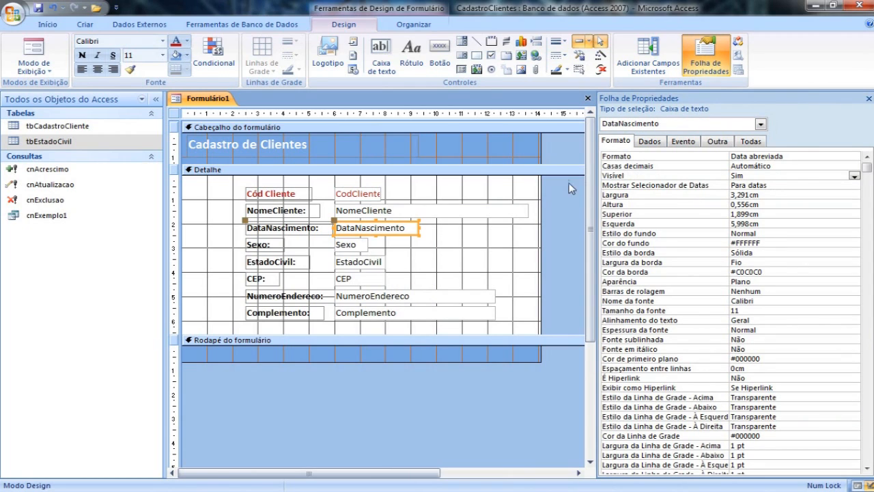
pyautogui.click(651, 141)
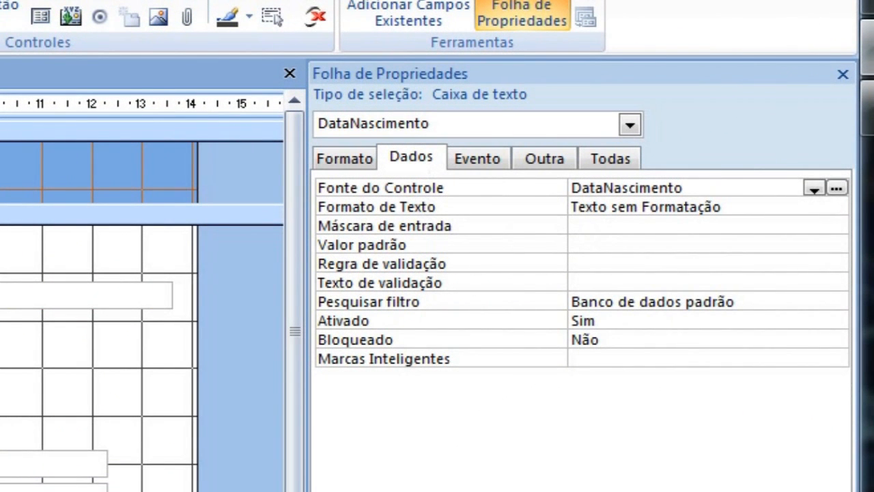
pyautogui.click(604, 226)
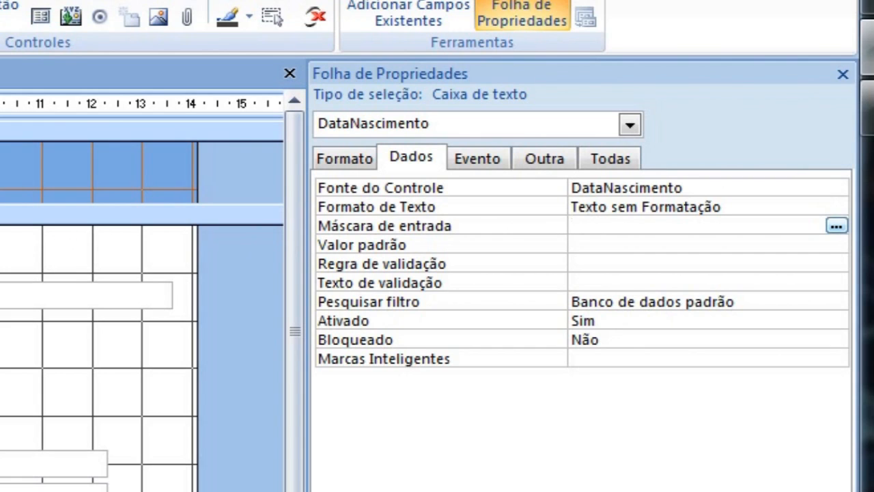
pyautogui.click(1, 328)
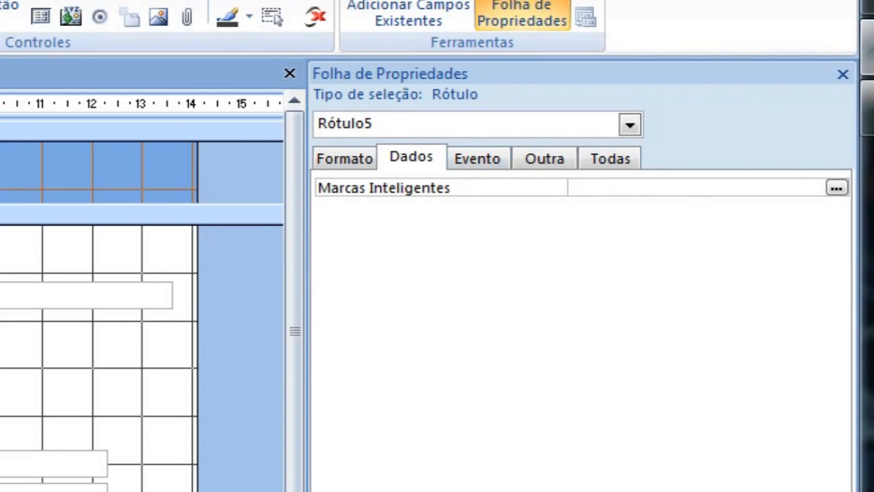
pyautogui.click(2, 328)
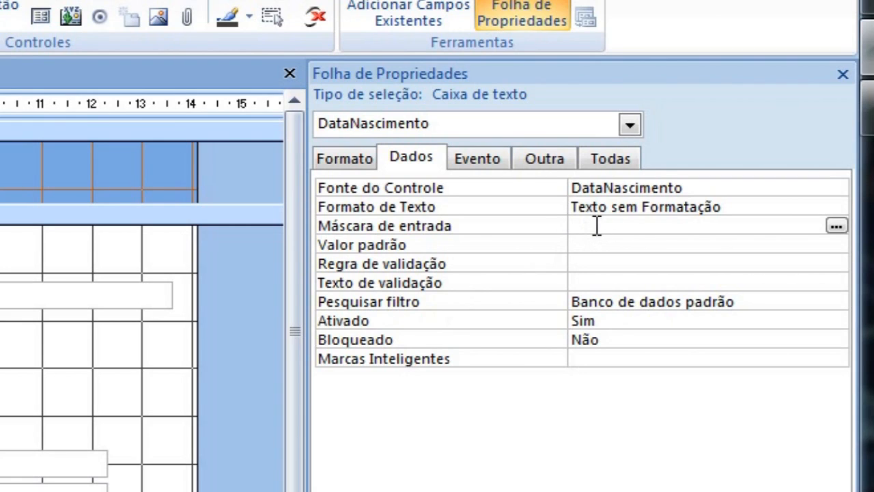
# Use the input mask wizard to give DataNascimento the Data abreviada mask 00/00/0000 with the underscore placeholder.
pyautogui.click(836, 226)
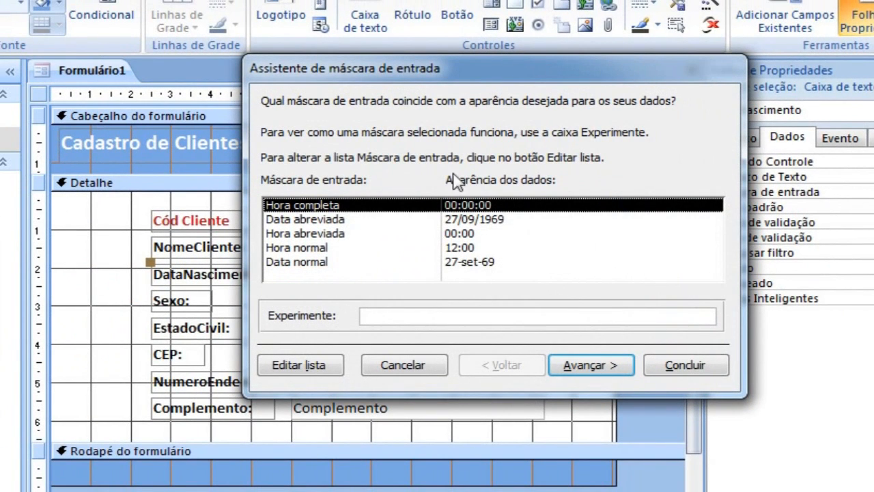
pyautogui.moveTo(459, 68); pyautogui.dragTo(487, 104)
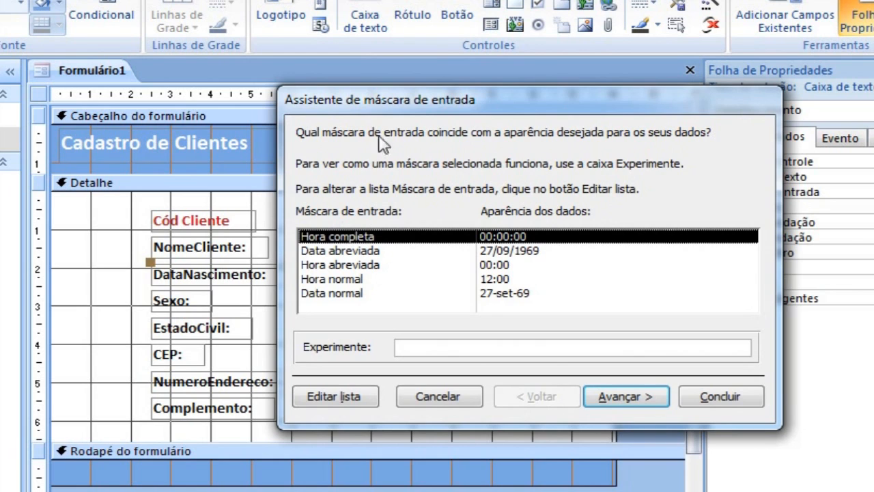
pyautogui.moveTo(410, 107); pyautogui.dragTo(425, 130)
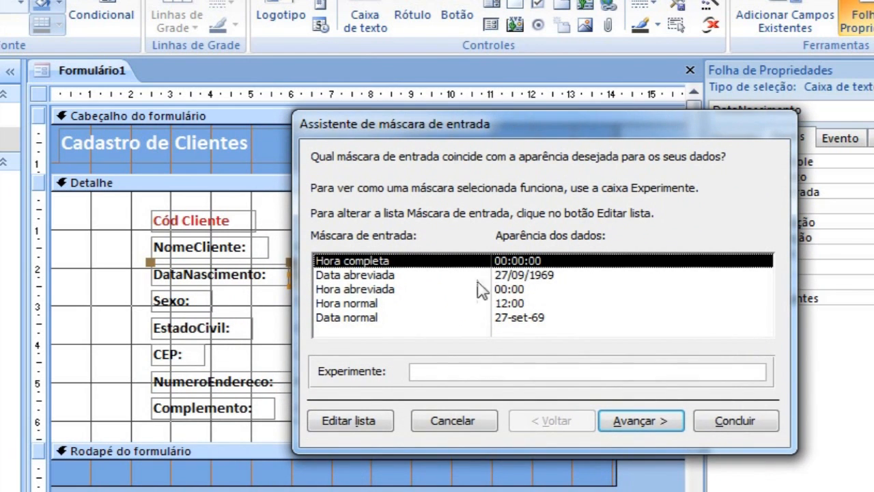
pyautogui.click(527, 276)
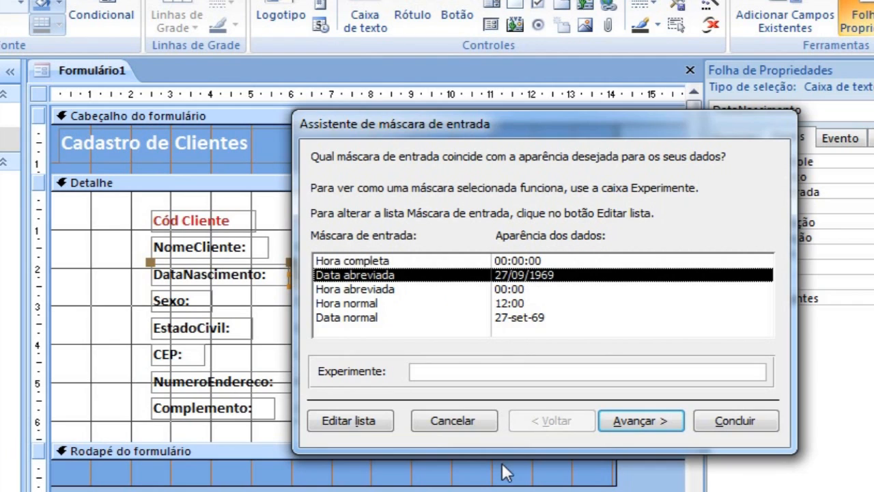
pyautogui.click(640, 421)
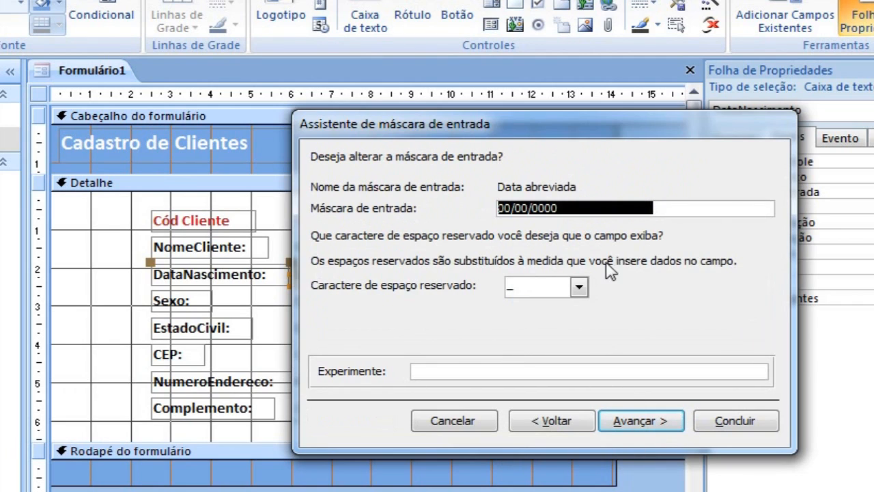
pyautogui.click(710, 429)
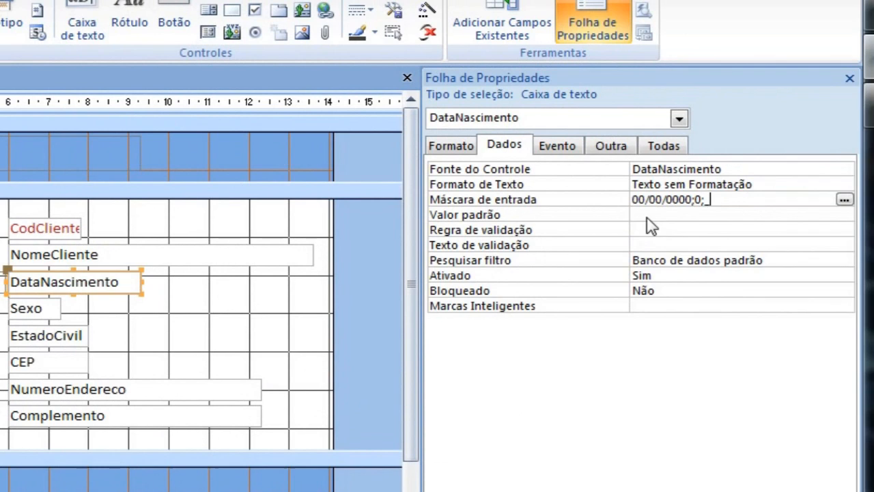
# Test the DataNascimento input mask in Form view by clearing the client's birth date and entering a new one.
pyautogui.click(647, 218)
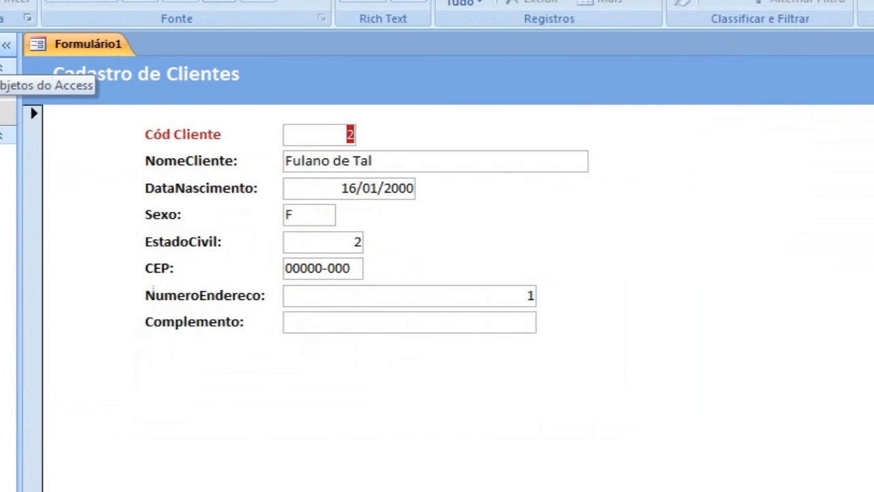
pyautogui.moveTo(331, 187); pyautogui.dragTo(441, 189)
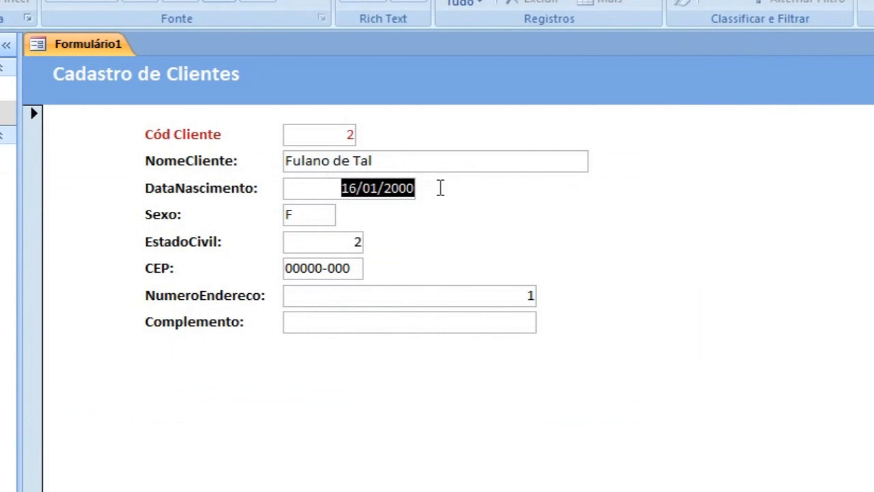
pyautogui.press('Delete')
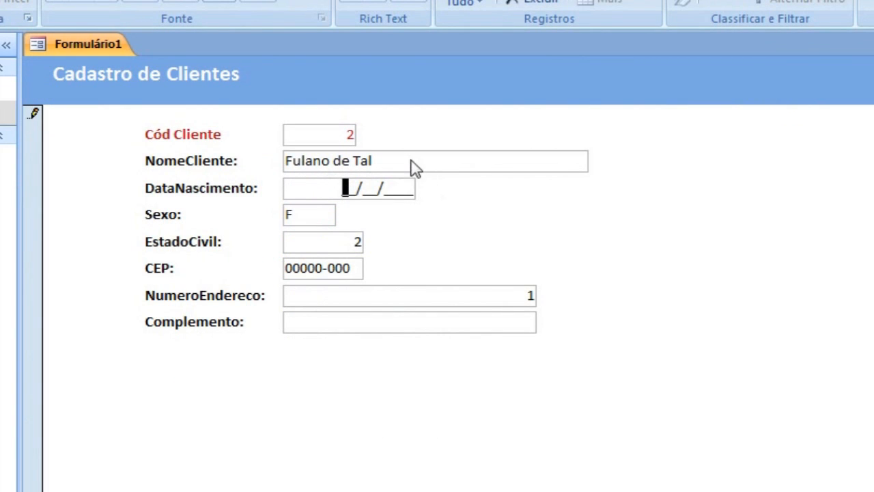
pyautogui.click(384, 171)
pyautogui.press('Tab')
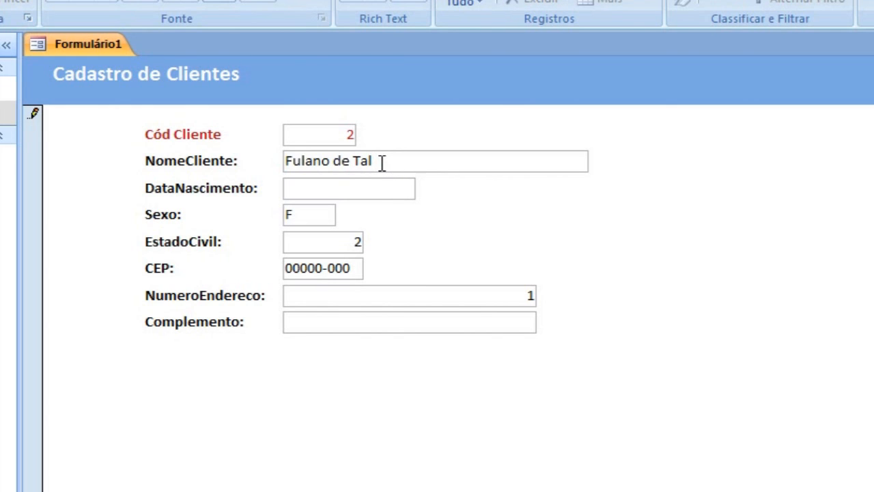
pyautogui.write('01/')
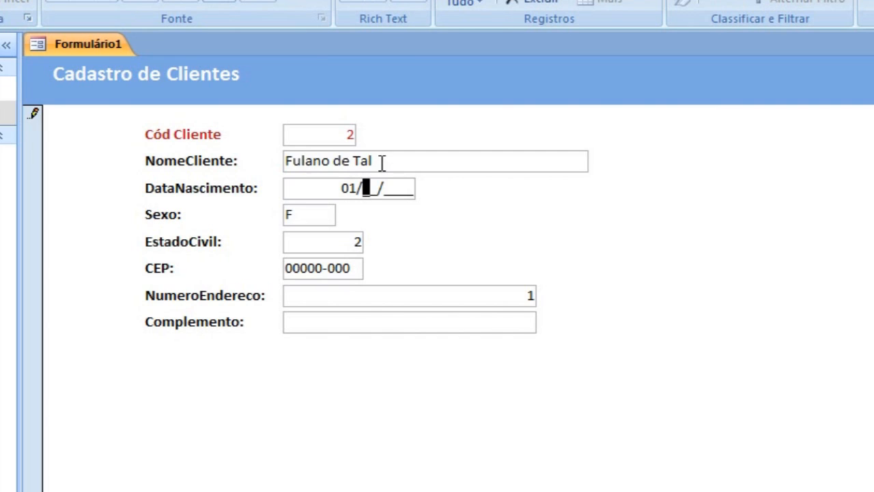
pyautogui.write('01/2000')
pyautogui.click(319, 219)
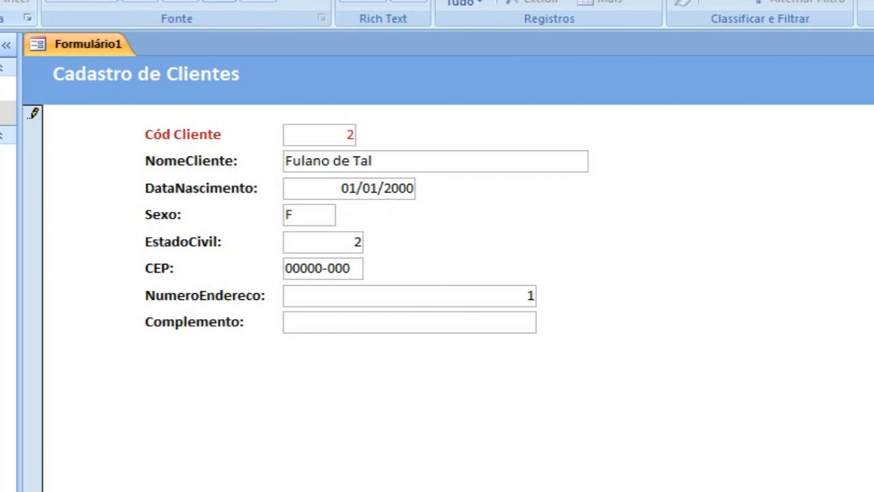
# Back in Design view, set the Sexo text box's validation rule to "M" Ou "F".
pyautogui.click(2, 1)
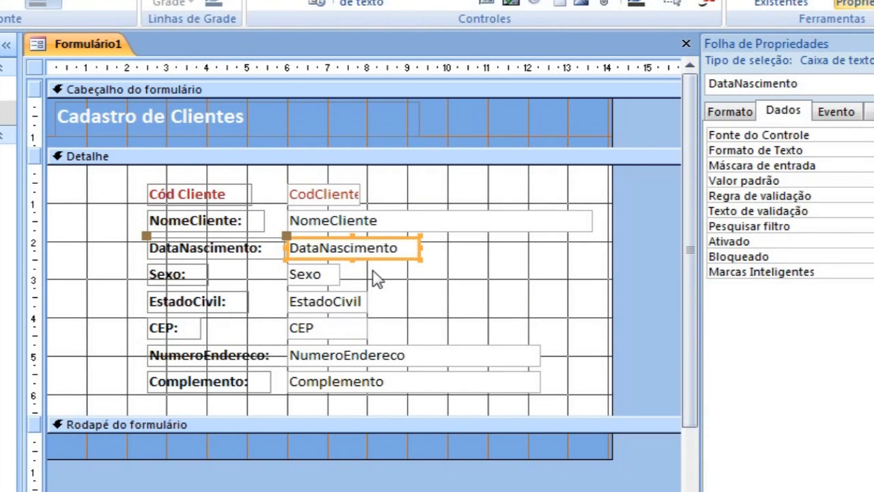
pyautogui.click(332, 279)
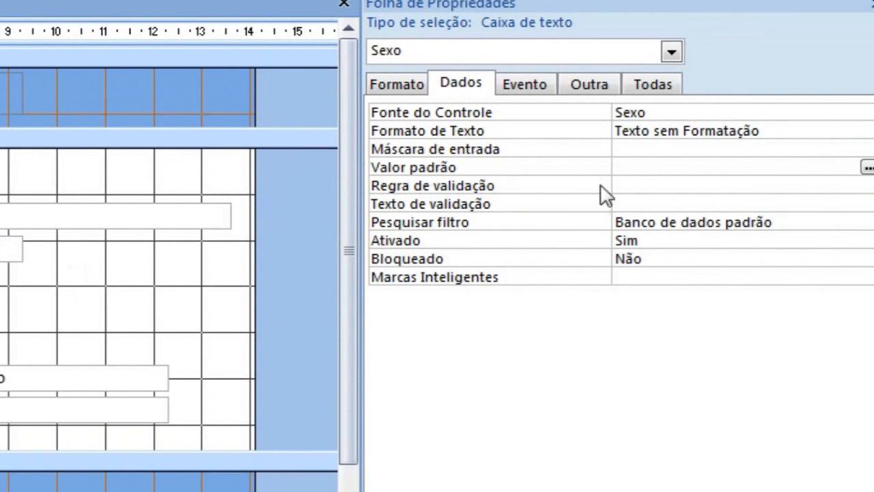
pyautogui.click(634, 185)
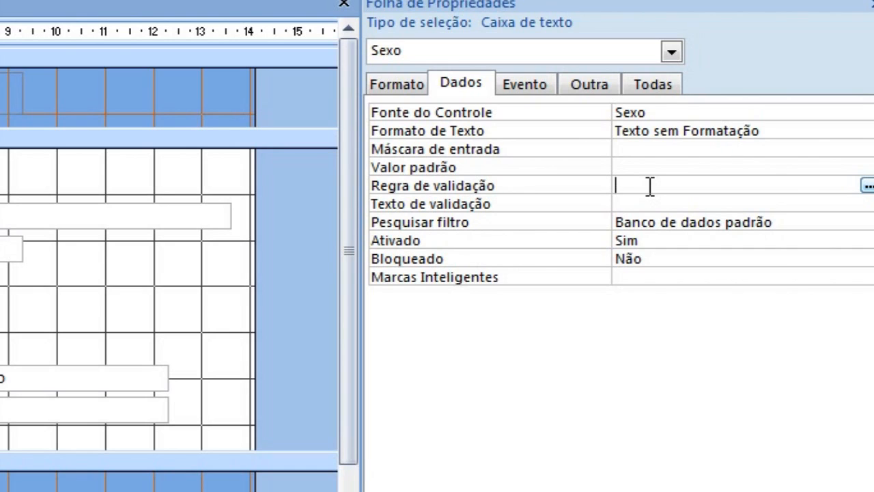
pyautogui.write('M ou F')
pyautogui.click(657, 203)
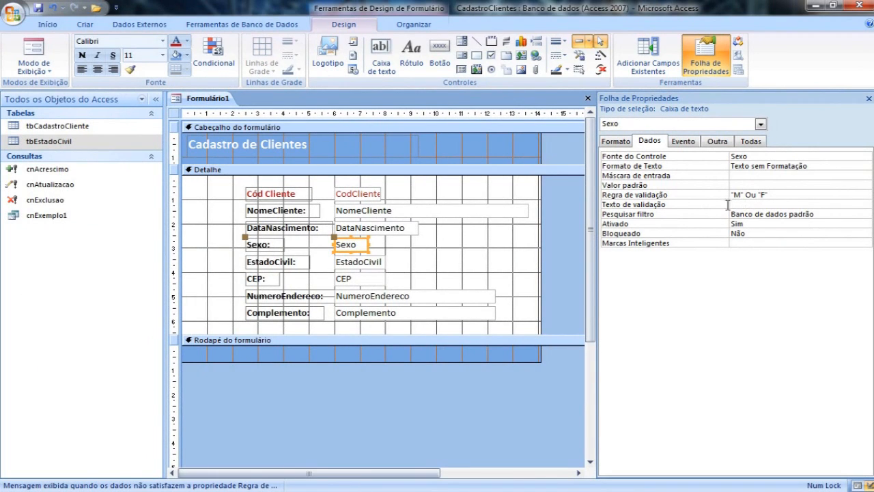
# Test the Sexo validation rule in Form view by leaving the field empty and by entering d.
pyautogui.click(44, 49)
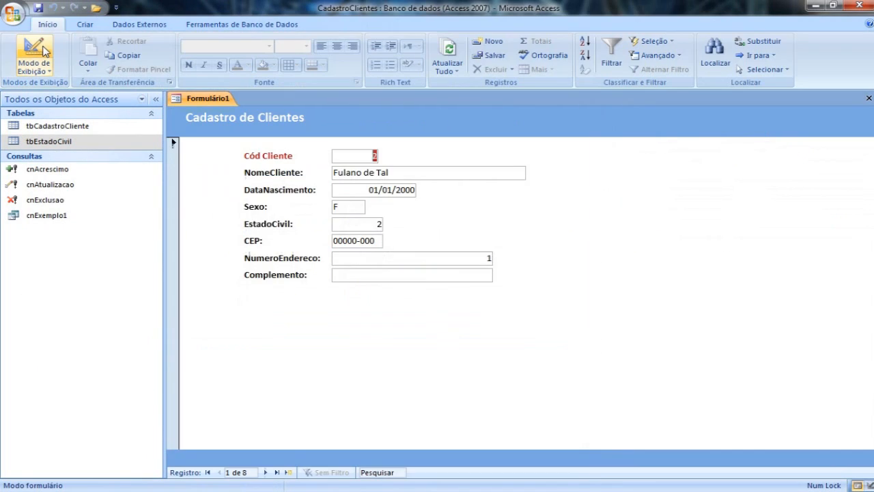
pyautogui.click(339, 205)
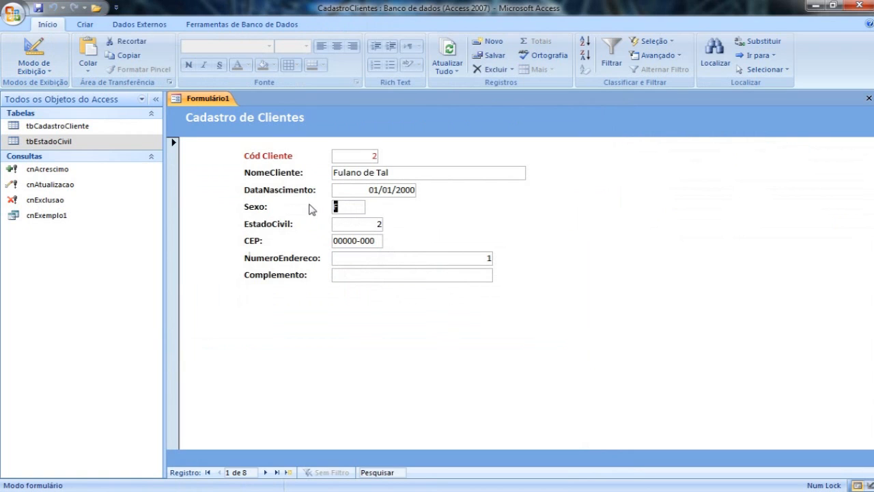
pyautogui.press('Delete')
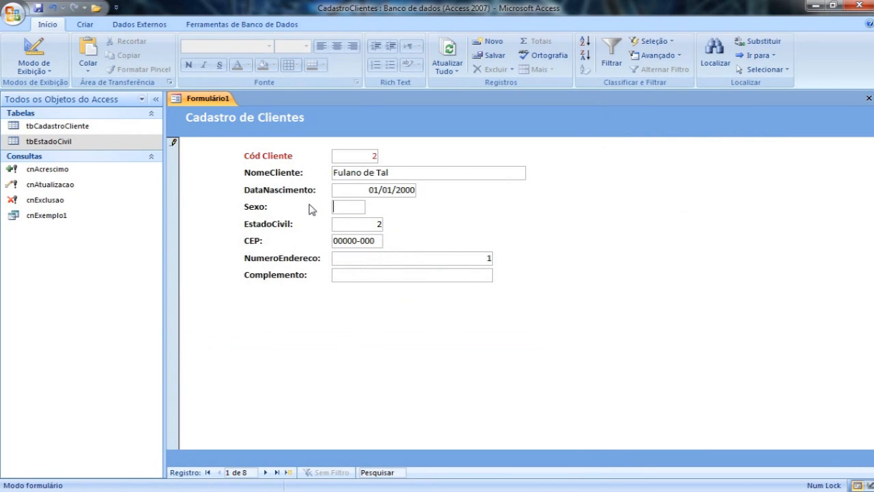
pyautogui.press('Tab')
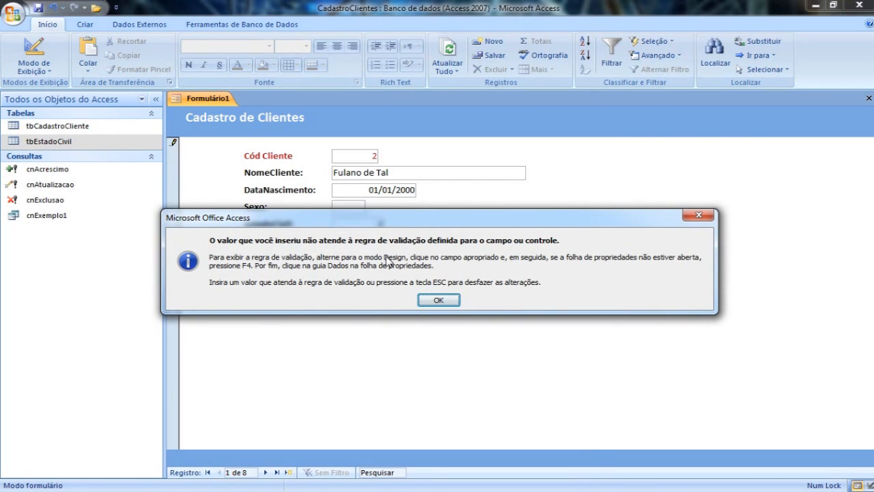
pyautogui.click(440, 303)
pyautogui.write('d')
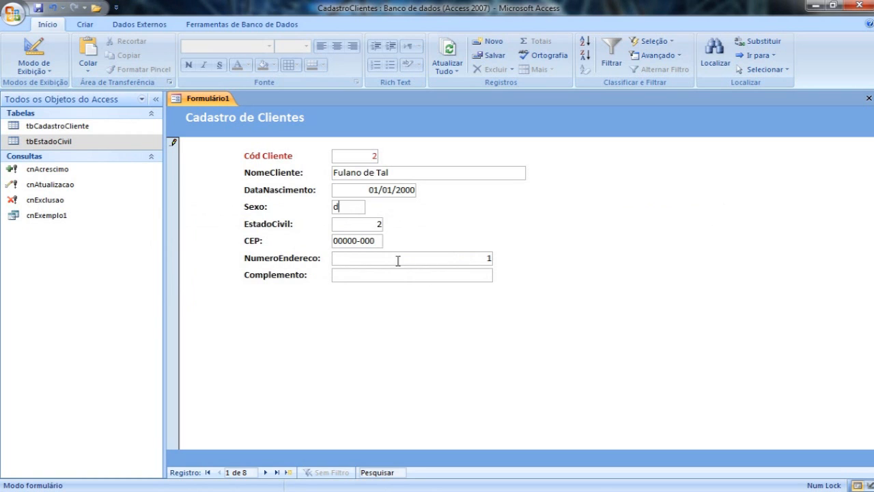
pyautogui.click(363, 222)
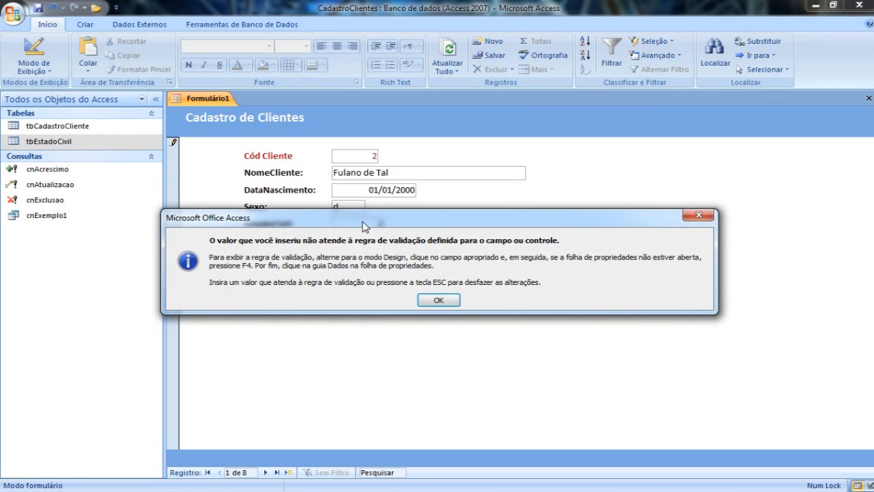
pyautogui.click(444, 301)
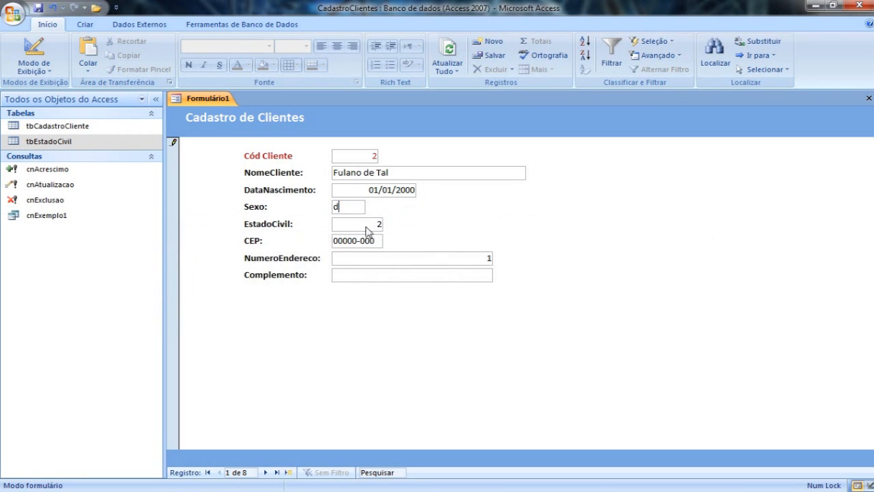
# Test the permitted Sexo values on the same client by entering F and M in turn.
pyautogui.moveTo(347, 206); pyautogui.dragTo(302, 203)
pyautogui.write('F')
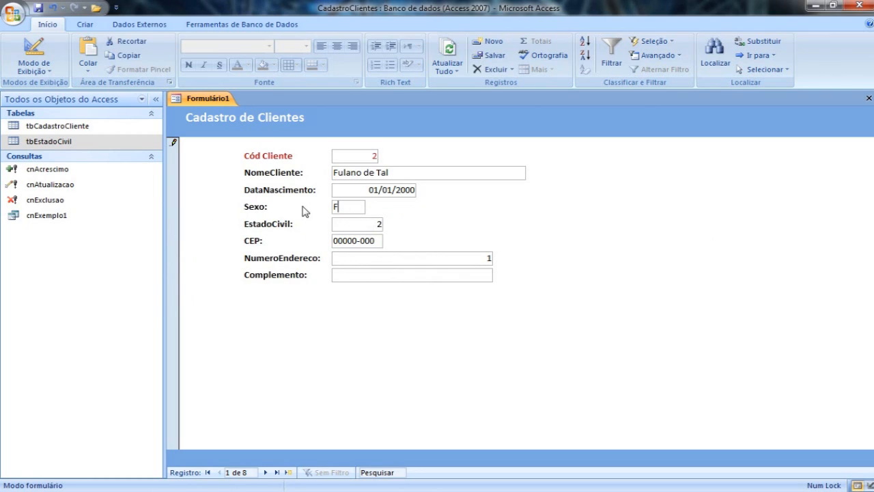
pyautogui.press('Tab')
pyautogui.moveTo(355, 206); pyautogui.dragTo(309, 210)
pyautogui.write('M')
pyautogui.press('Tab')
# Try 4 as the client's Sexo value and replace it with M.
pyautogui.moveTo(353, 209); pyautogui.dragTo(298, 206)
pyautogui.write('4')
pyautogui.click(361, 229)
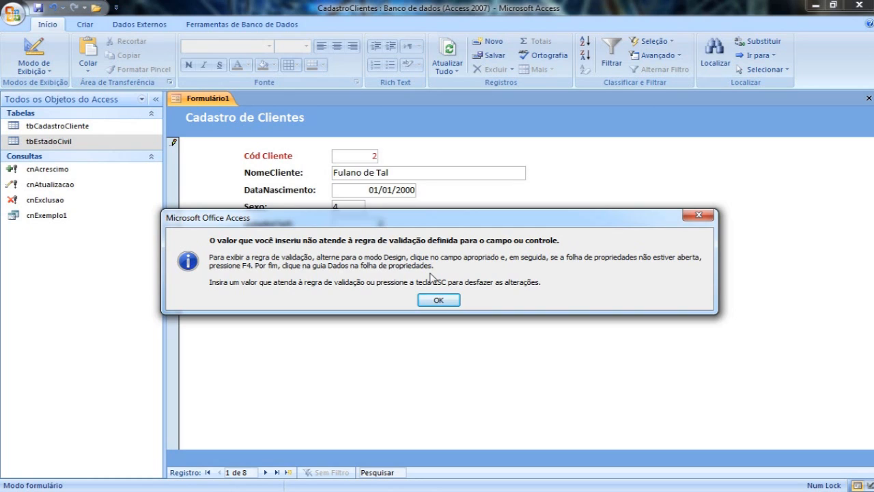
pyautogui.click(439, 300)
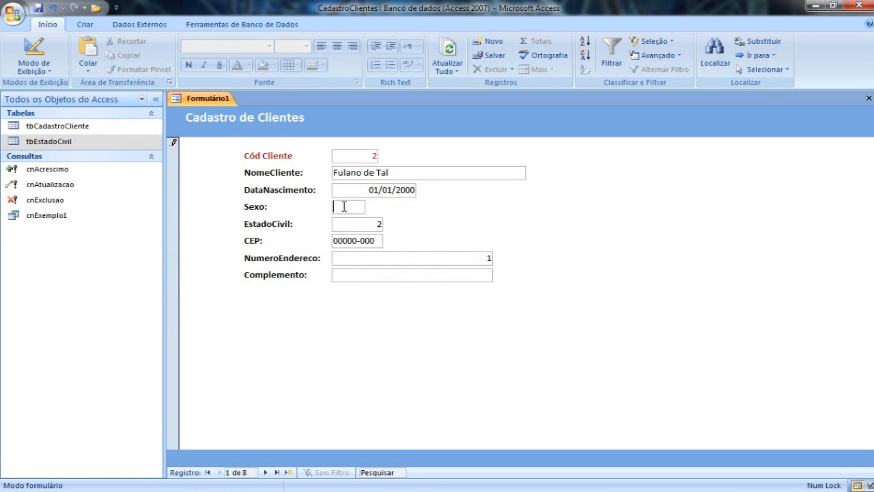
pyautogui.write('M')
pyautogui.press('Tab')
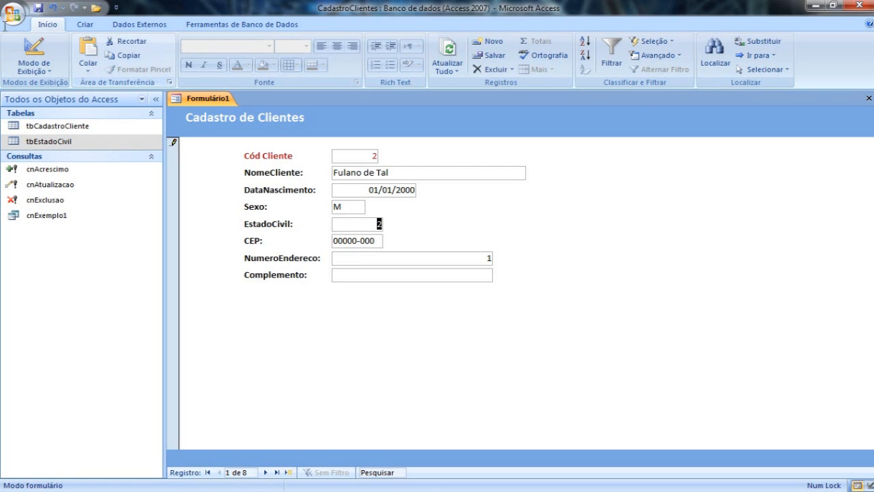
# In Design view, set the Sexo text box's validation text to "Favor informar o Sexo como M ou F".
pyautogui.click(34, 55)
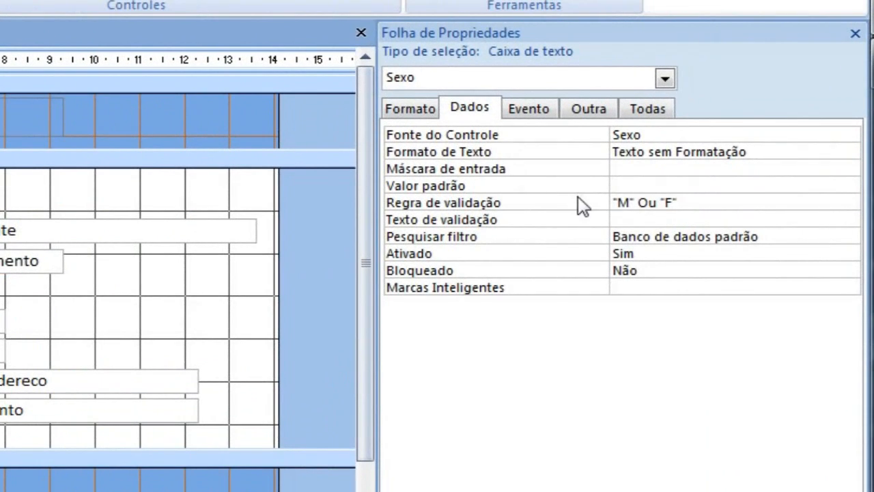
pyautogui.click(623, 218)
pyautogui.click(642, 217)
pyautogui.write('Favor ')
pyautogui.write('digi')
pyautogui.press('BackSpace')
pyautogui.press('BackSpace')
pyautogui.press('BackSpace')
pyautogui.press('BackSpace')
pyautogui.write('informar')
pyautogui.write(' Se')
pyautogui.press('BackSpace')
pyautogui.press('BackSpace')
pyautogui.write('o Sexo como M ou F')
pyautogui.click(670, 237)
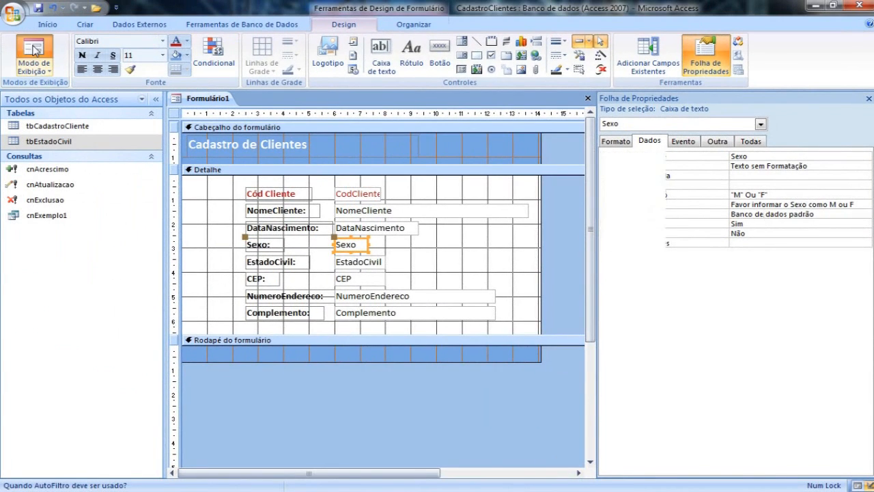
# Test the Sexo validation text in Form view with the value p, restore M, and return to Design view.
pyautogui.click(34, 48)
pyautogui.doubleClick(354, 207)
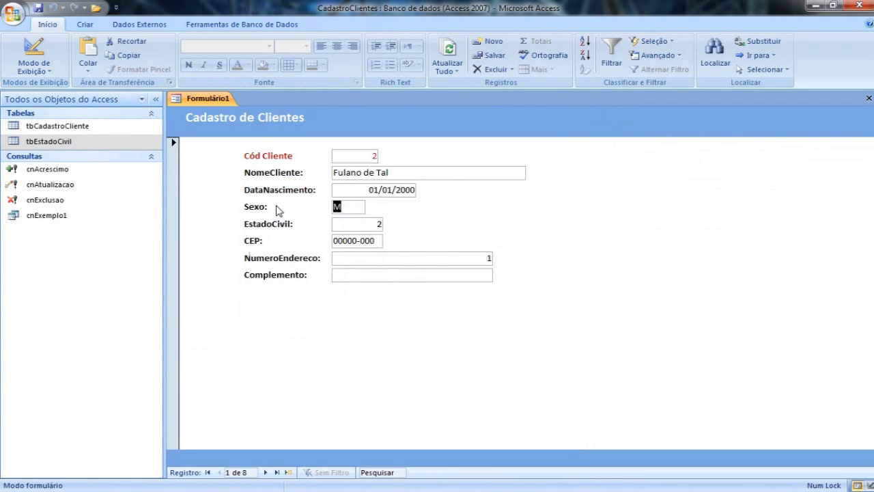
pyautogui.write('p')
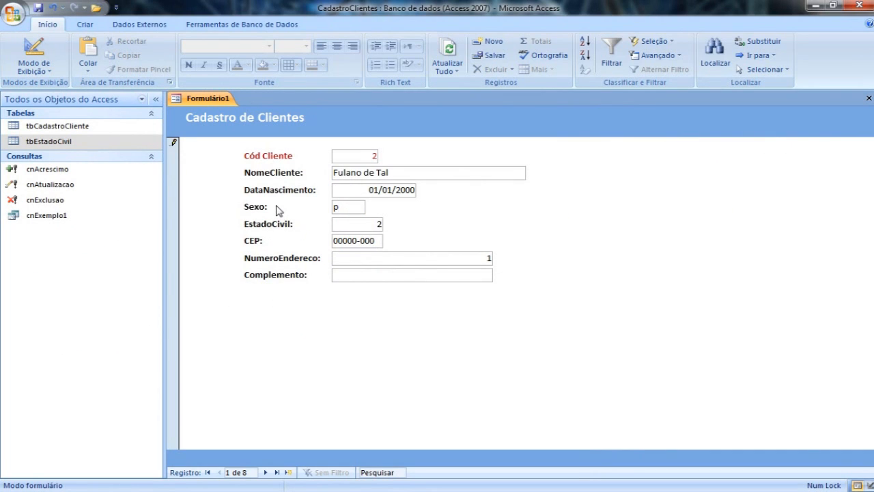
pyautogui.click(356, 225)
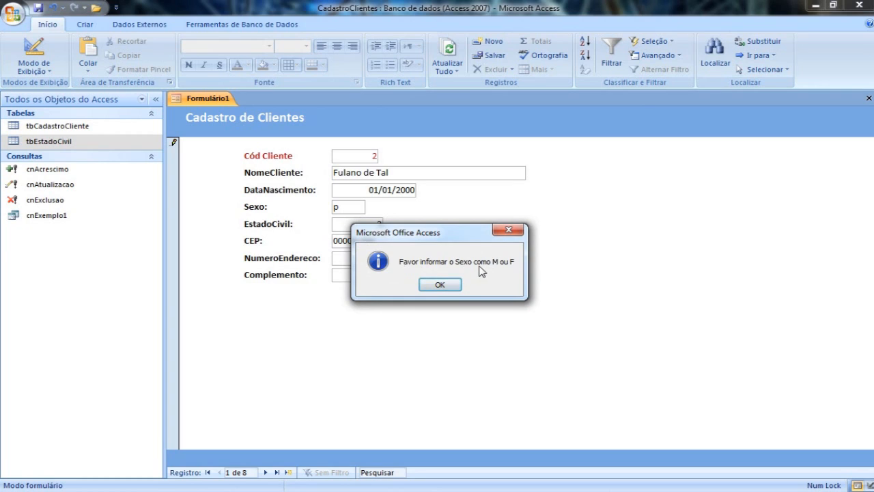
pyautogui.click(439, 284)
pyautogui.doubleClick(362, 212)
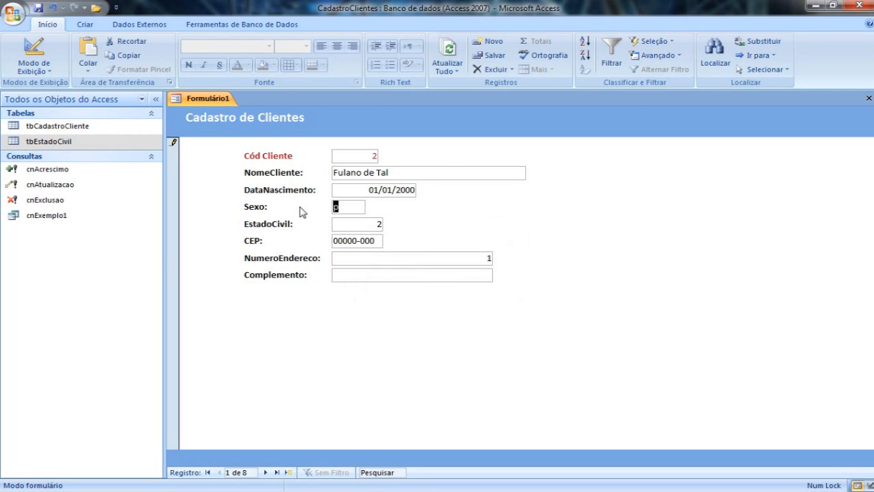
pyautogui.write('M')
pyautogui.press('Tab')
pyautogui.click(37, 56)
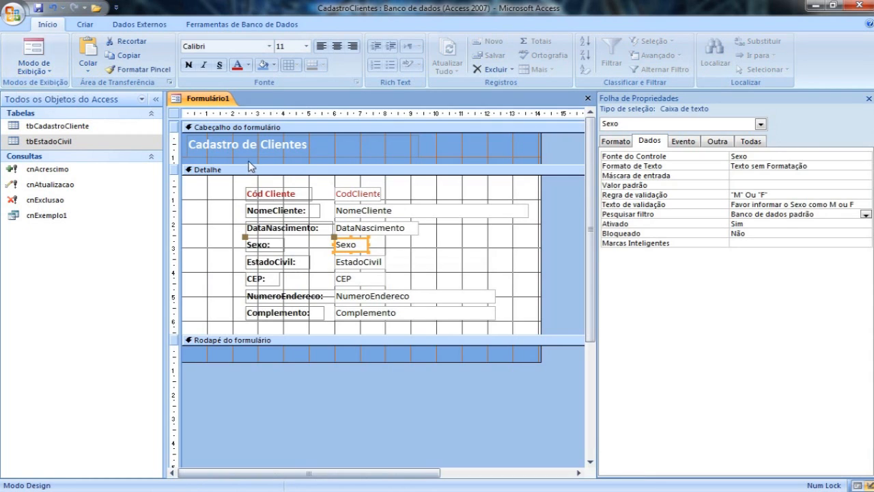
# Try placing an unbound combo box beside the EstadoCivil field in the Detalhe section, and delete it.
pyautogui.click(363, 268)
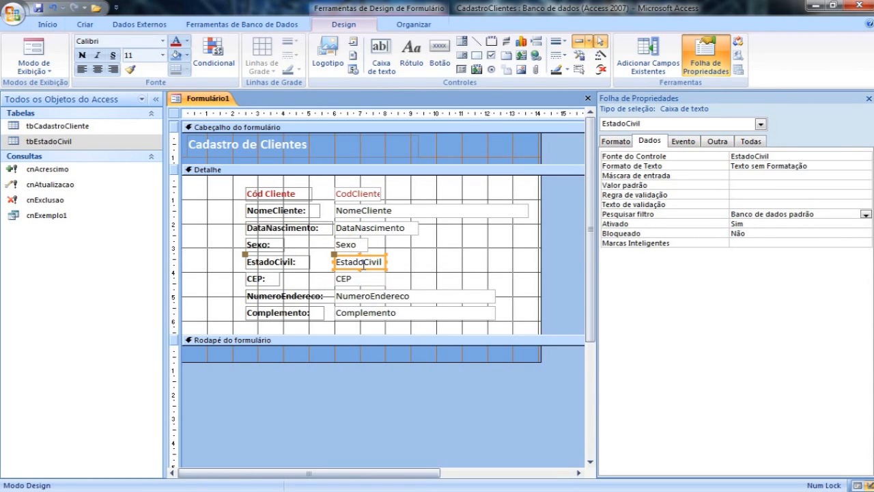
pyautogui.click(464, 44)
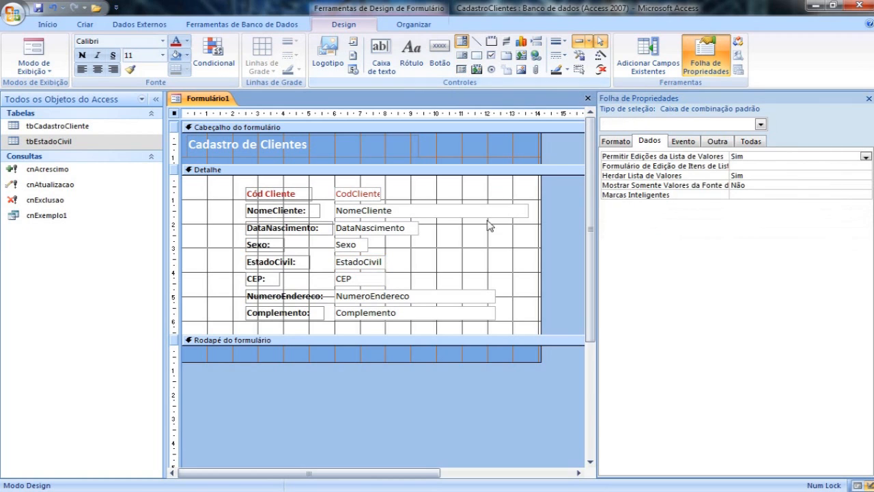
pyautogui.click(462, 248)
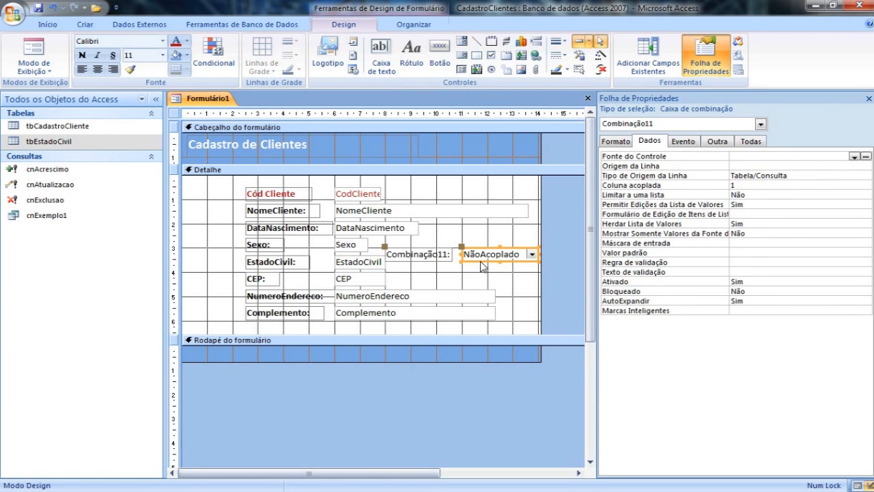
pyautogui.click(475, 259)
pyautogui.moveTo(475, 260); pyautogui.dragTo(476, 261)
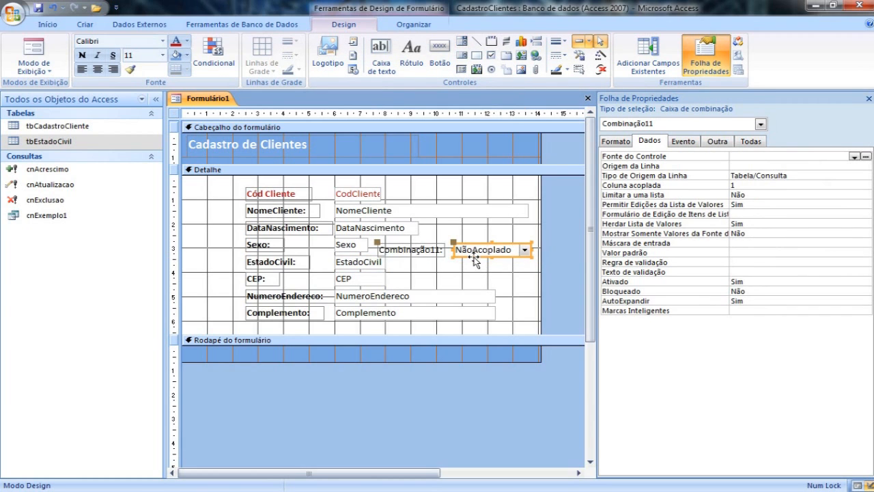
pyautogui.press('Delete')
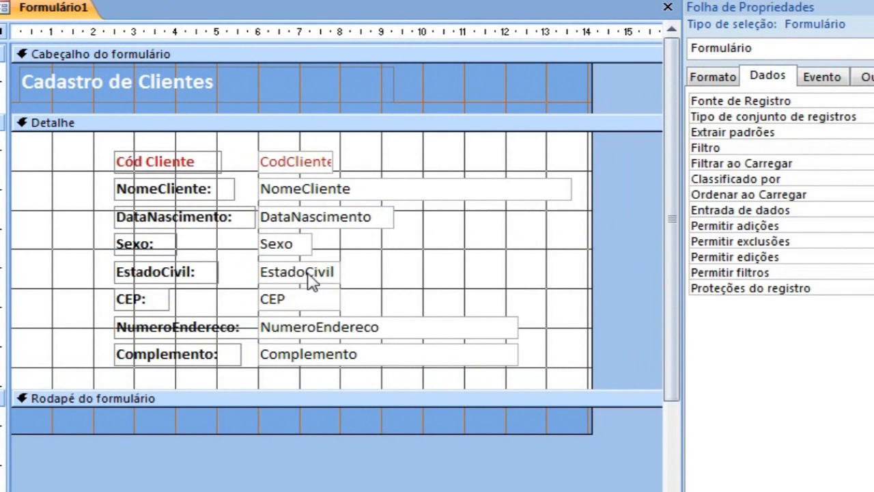
# Change the EstadoCivil text box in the Detalhe section to a combo box and widen it to about 3.4 cm.
pyautogui.click(367, 264)
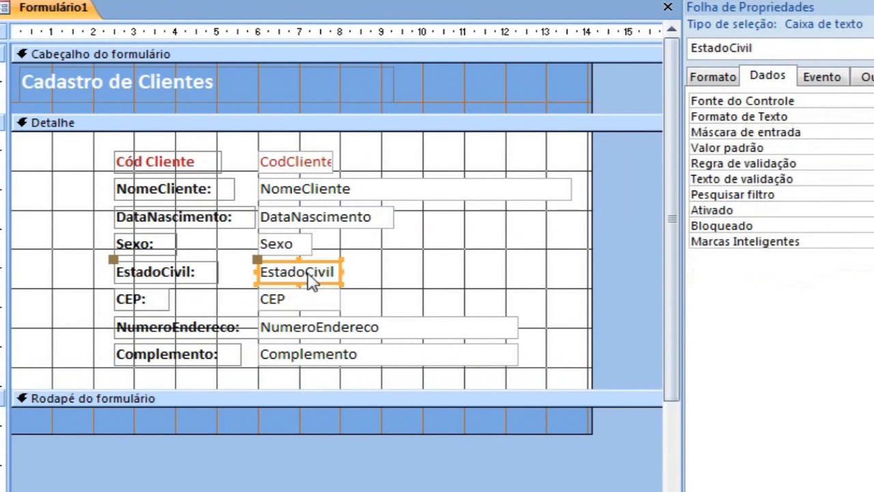
pyautogui.rightClick(309, 272)
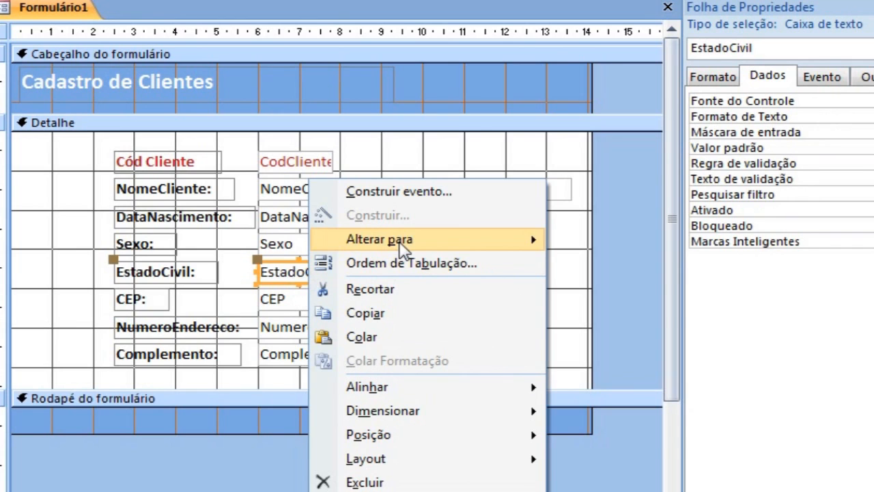
pyautogui.moveTo(511, 249)
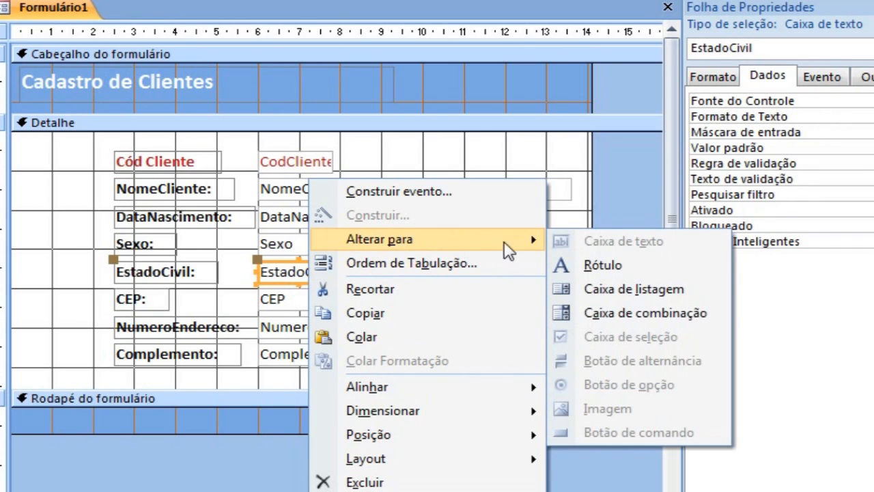
pyautogui.click(646, 316)
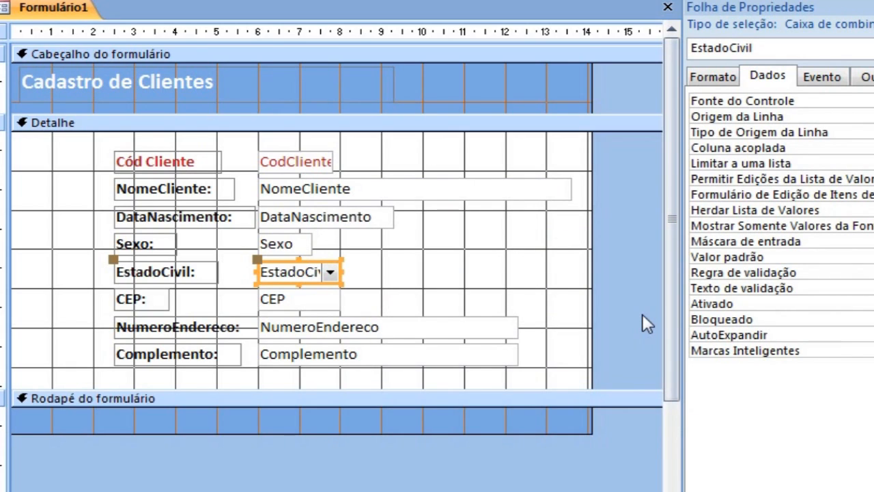
pyautogui.moveTo(339, 272); pyautogui.dragTo(400, 273)
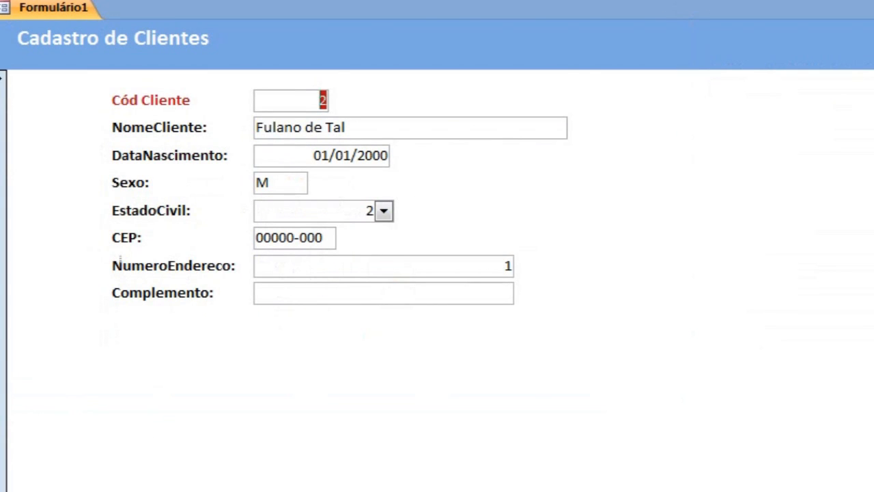
# Check the EstadoCivil combo box's drop-down list in Form view on client record 6, and return to Design view.
pyautogui.press('pagedown')
pyautogui.press('pagedown')
pyautogui.press('pagedown')
pyautogui.press('pagedown')
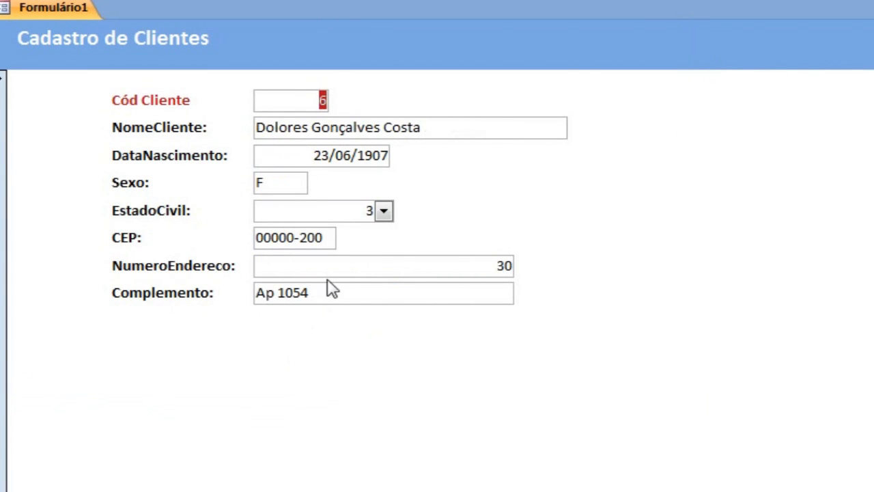
pyautogui.click(384, 211)
pyautogui.click(387, 211)
pyautogui.click(385, 211)
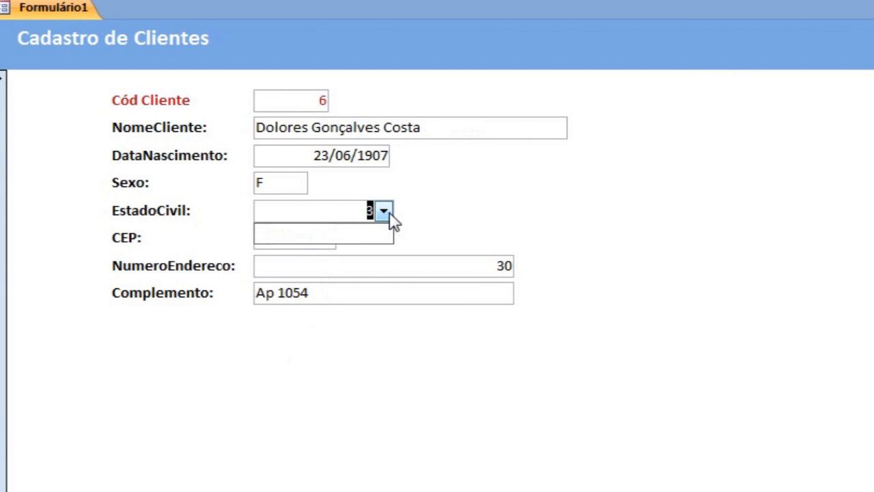
pyautogui.click(385, 212)
pyautogui.click(385, 212)
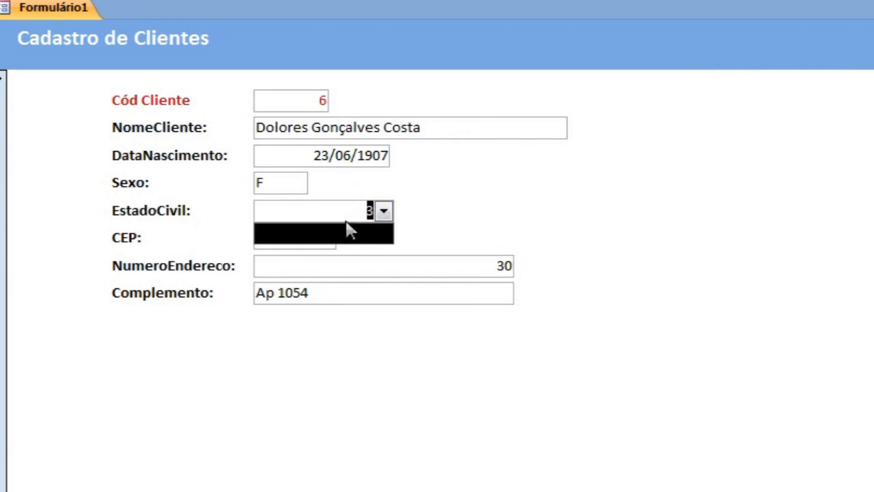
pyautogui.click(102, 0)
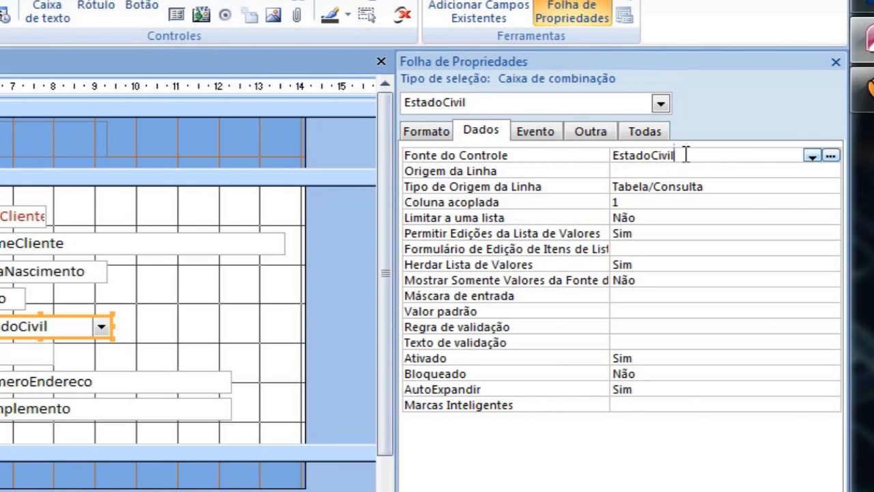
# Set the EstadoCivil combo box's row source type (Tipo de Origem da Linha) to Lista de valores.
pyautogui.moveTo(685, 155); pyautogui.dragTo(610, 155)
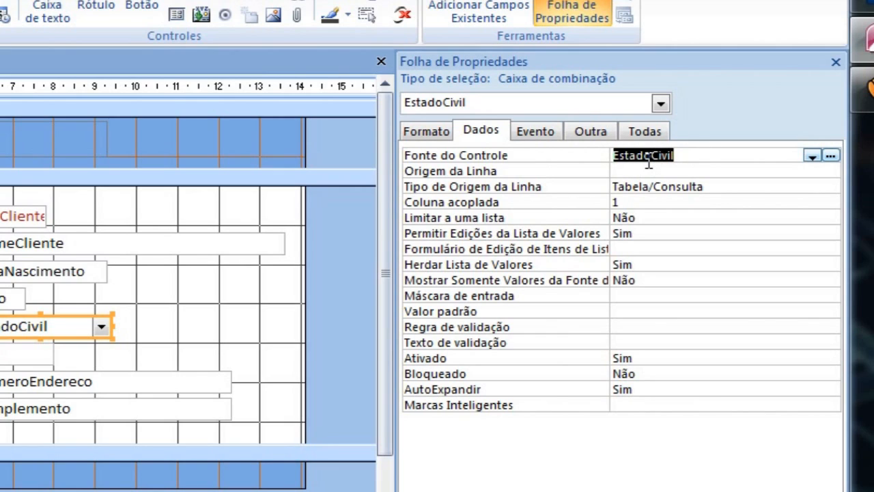
pyautogui.click(619, 171)
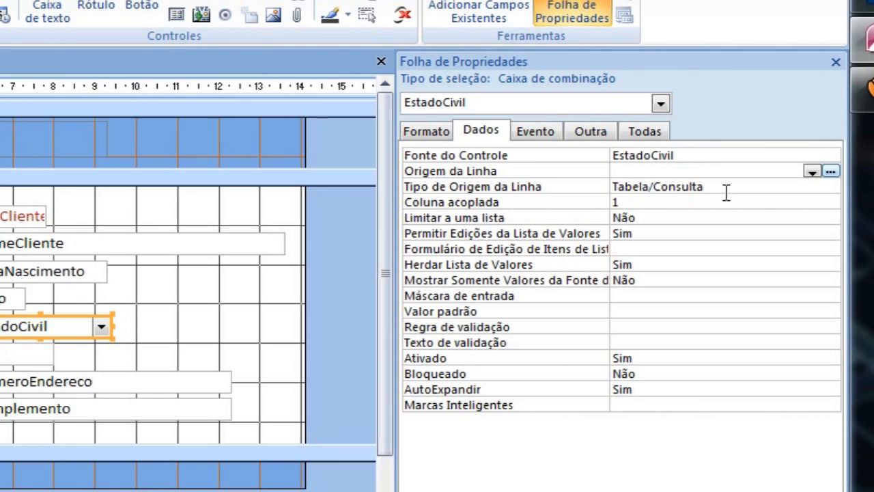
pyautogui.moveTo(718, 187); pyautogui.dragTo(609, 187)
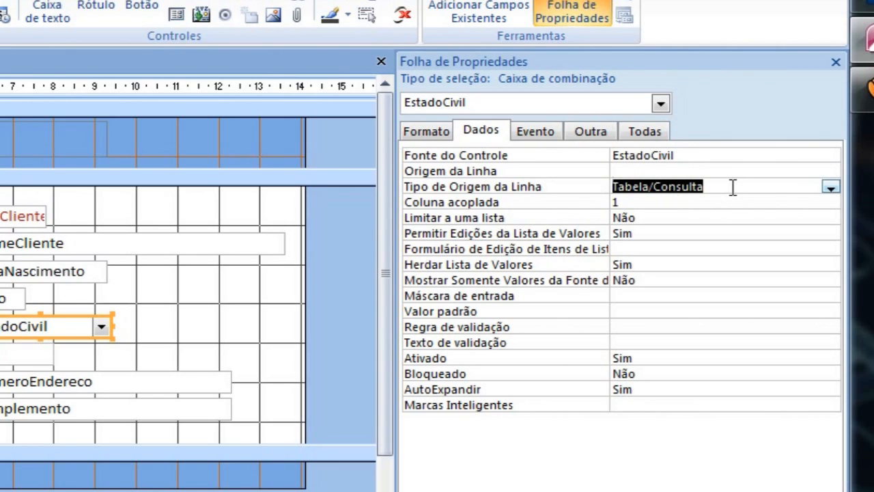
pyautogui.click(830, 188)
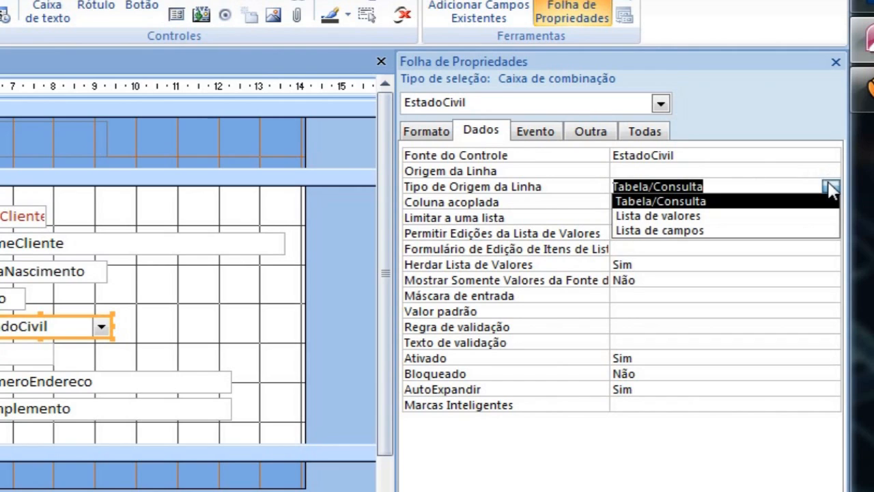
pyautogui.click(674, 217)
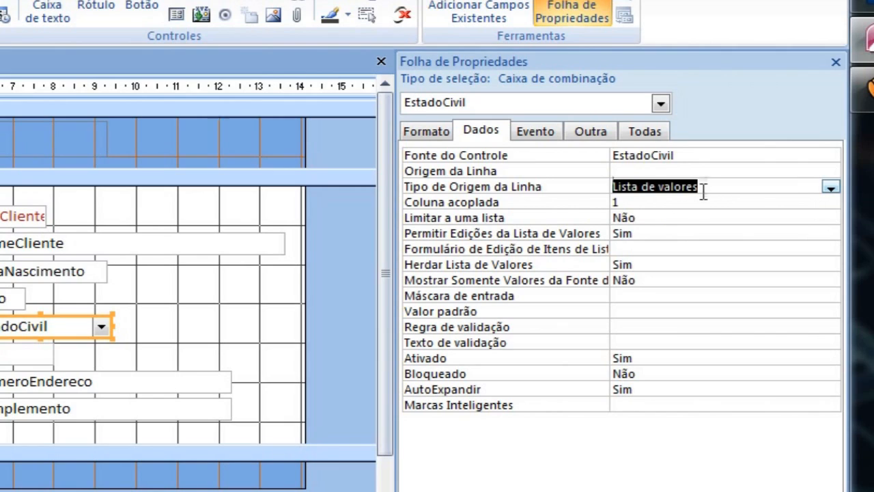
# Enter 0;1;2;3;4 as the EstadoCivil combo box's row source (Origem da Linha).
pyautogui.click(624, 172)
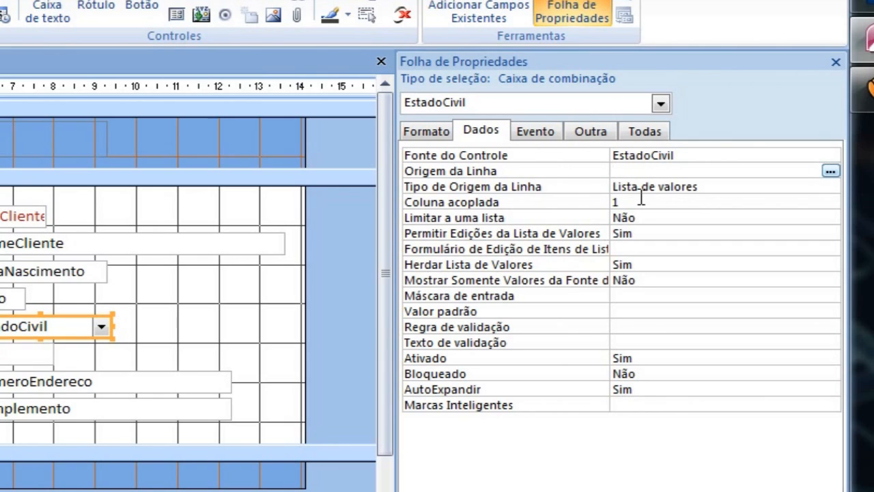
pyautogui.write('0;1;2;3;4')
pyautogui.press('Return')
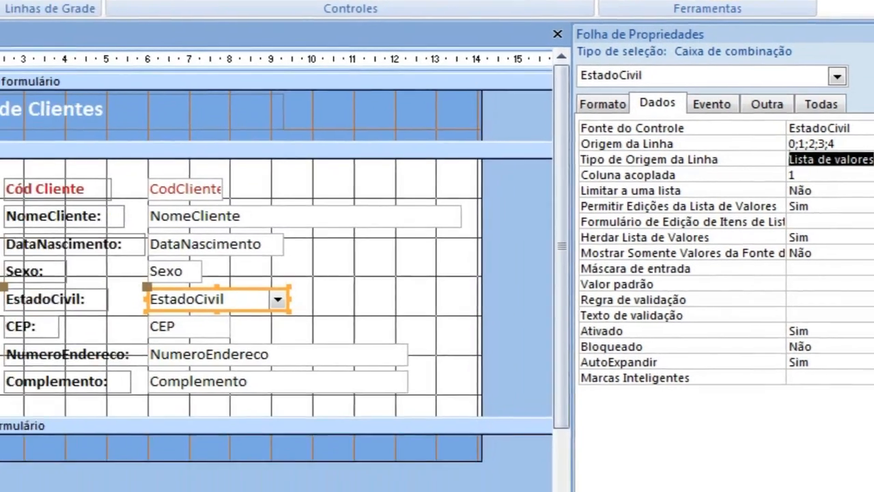
# Test the EstadoCivil value list in Form view by choosing 2 for the first client, and return to Design view.
pyautogui.click(1, 1)
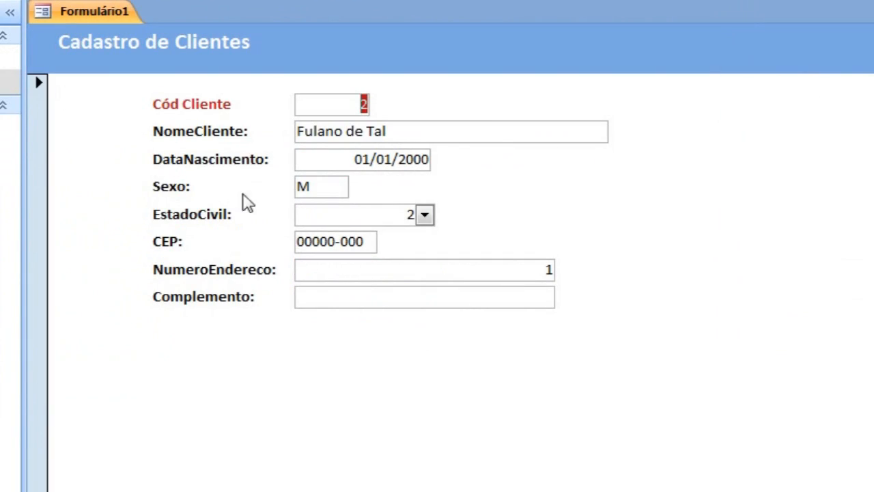
pyautogui.click(424, 215)
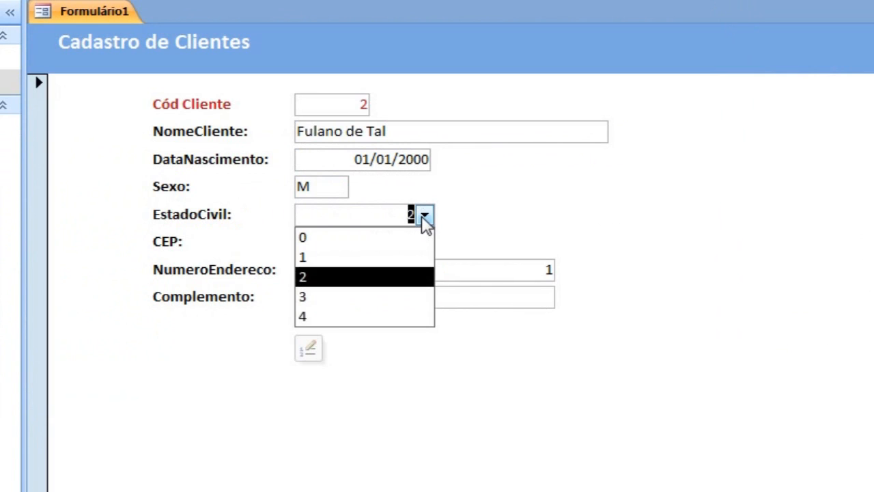
pyautogui.click(326, 277)
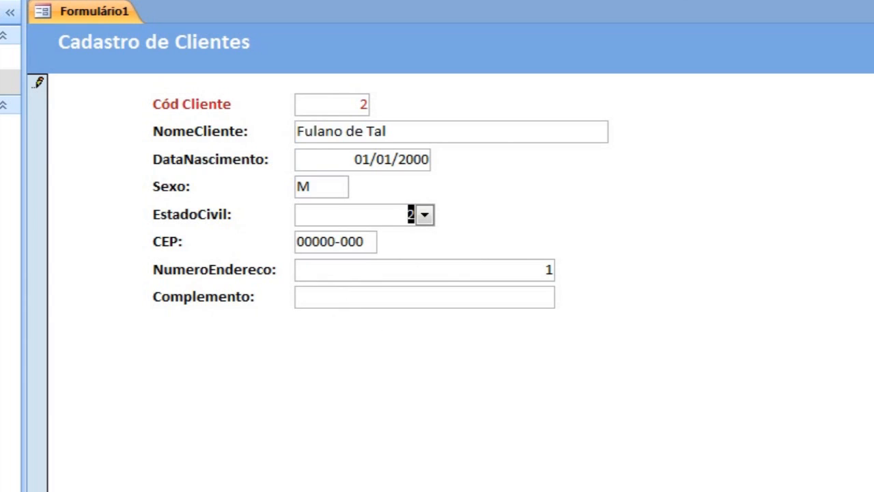
pyautogui.click(14, 2)
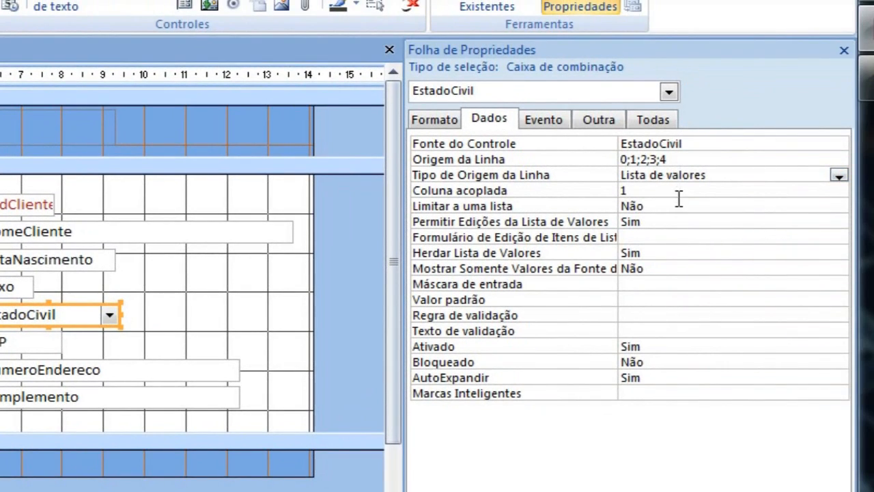
# Try adding the value 5 to the EstadoCivil row source list, and clear the whole row source.
pyautogui.click(678, 159)
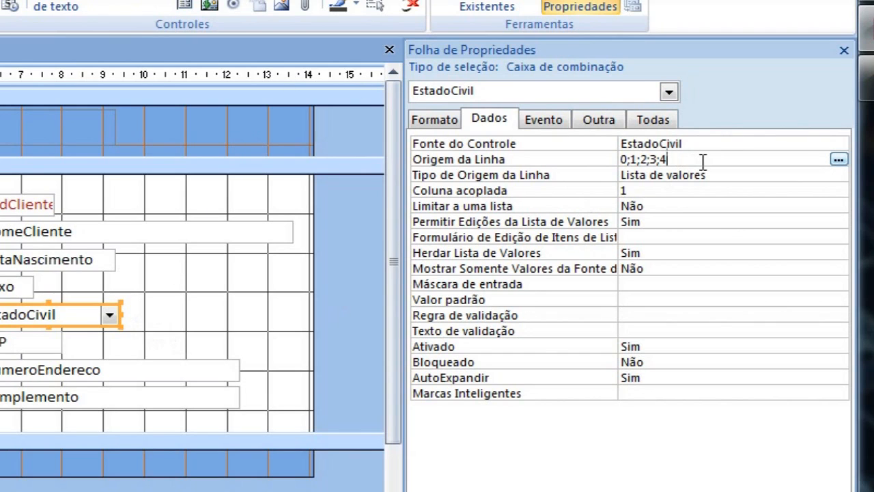
pyautogui.write(';5')
pyautogui.press('Return')
pyautogui.press('Up')
pyautogui.press('Delete')
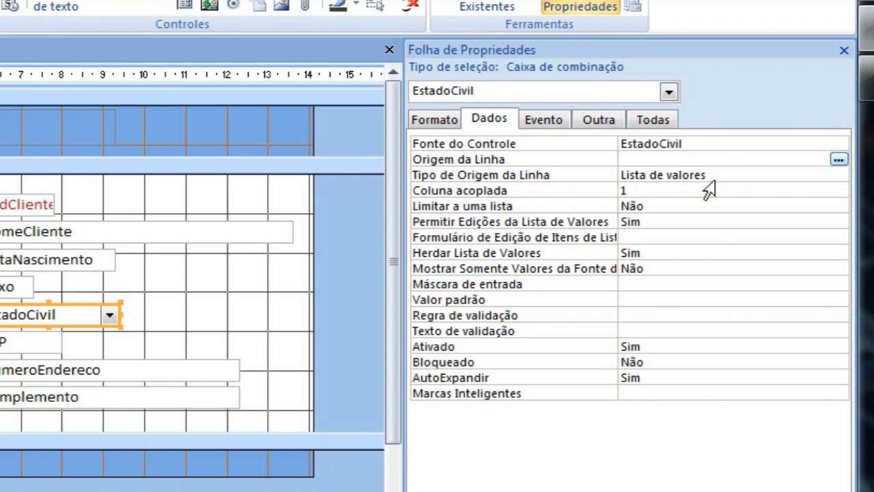
# Set the EstadoCivil combo box's row source type to Tabela/Consulta and its row source to tbEstadoCivil.
pyautogui.click(718, 176)
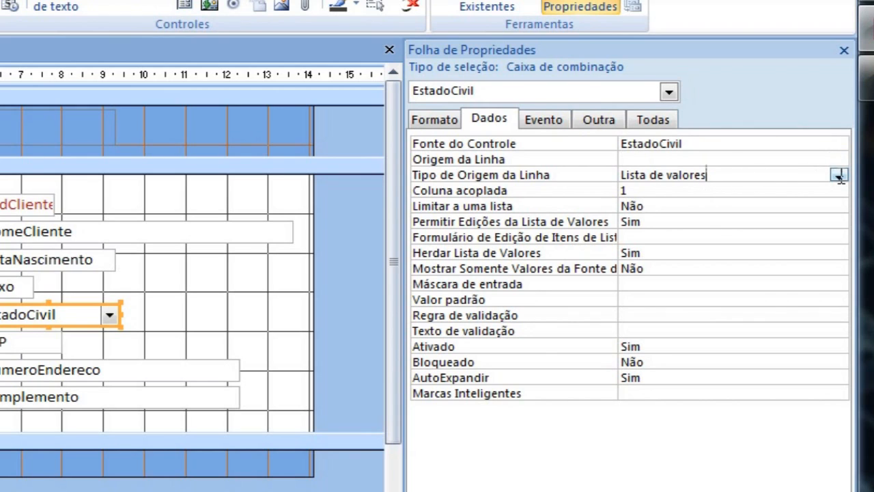
pyautogui.click(838, 176)
pyautogui.click(708, 191)
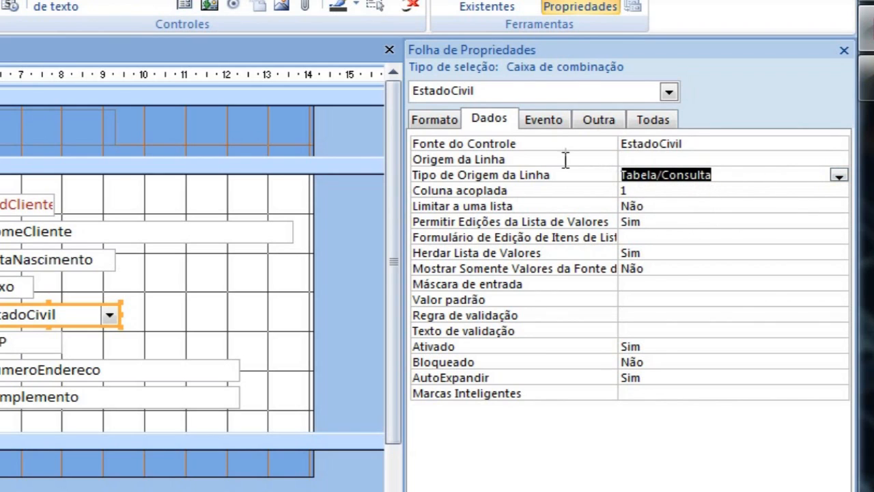
pyautogui.click(672, 159)
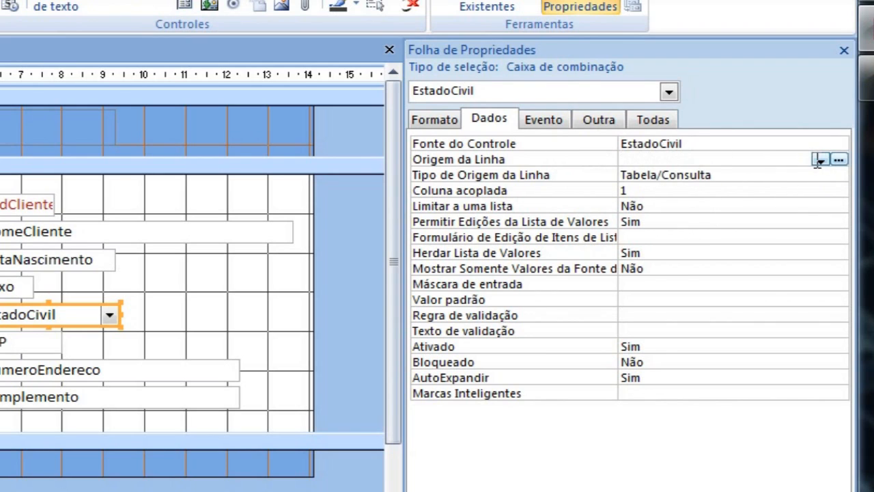
pyautogui.click(820, 159)
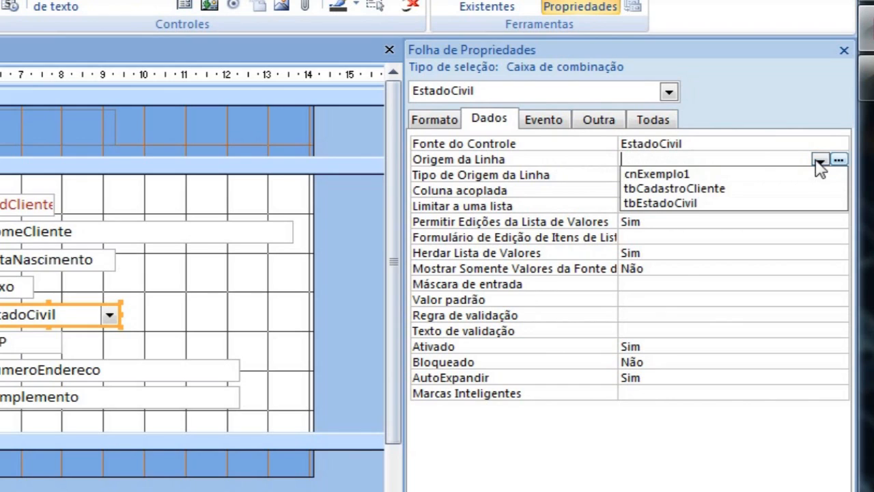
pyautogui.click(665, 209)
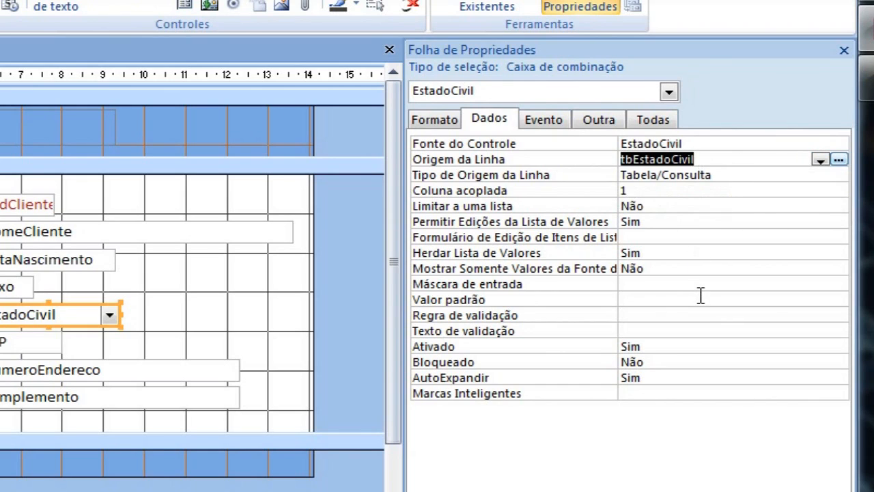
pyautogui.click(700, 298)
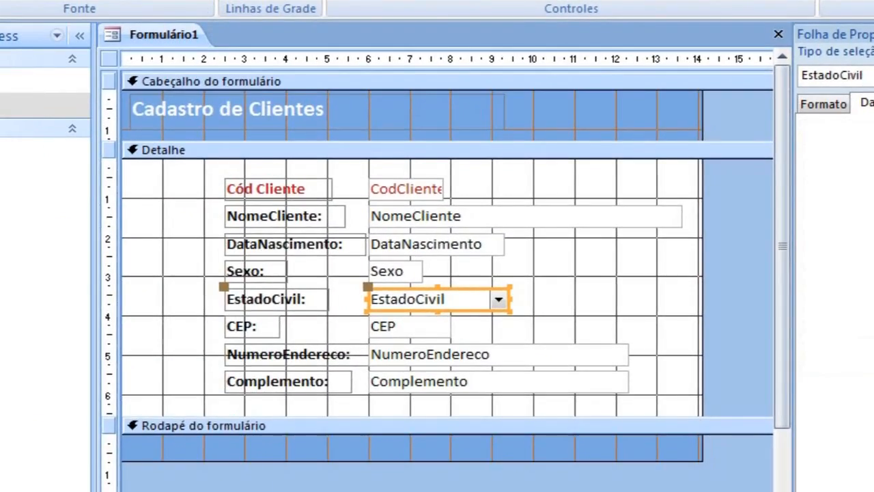
# Check the table-based EstadoCivil drop-down list in Form view, and return to Design view.
pyautogui.click(0, 0)
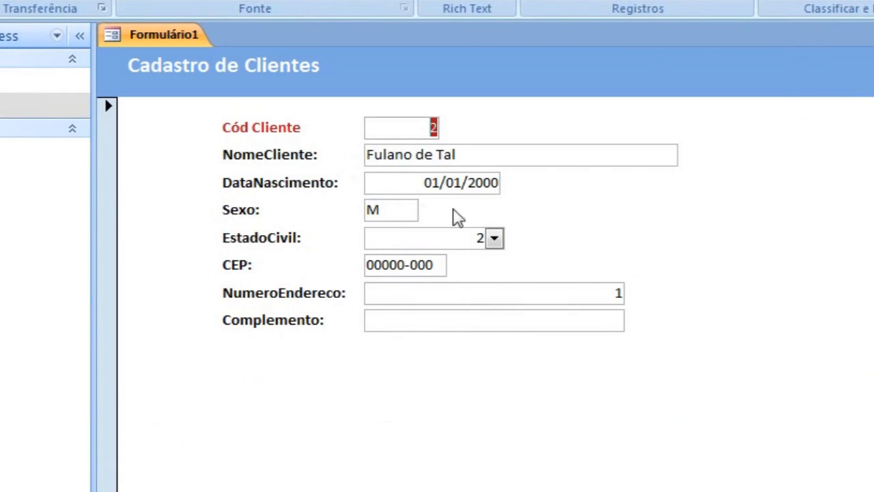
pyautogui.click(494, 238)
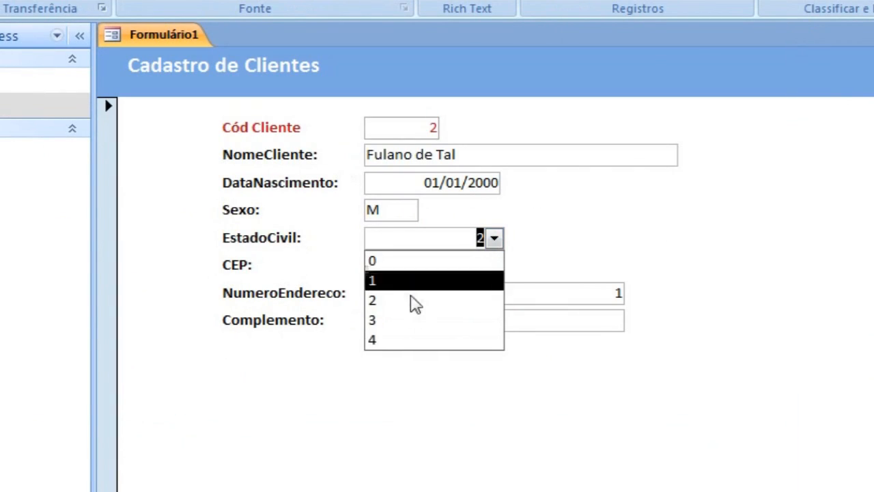
pyautogui.click(0, 0)
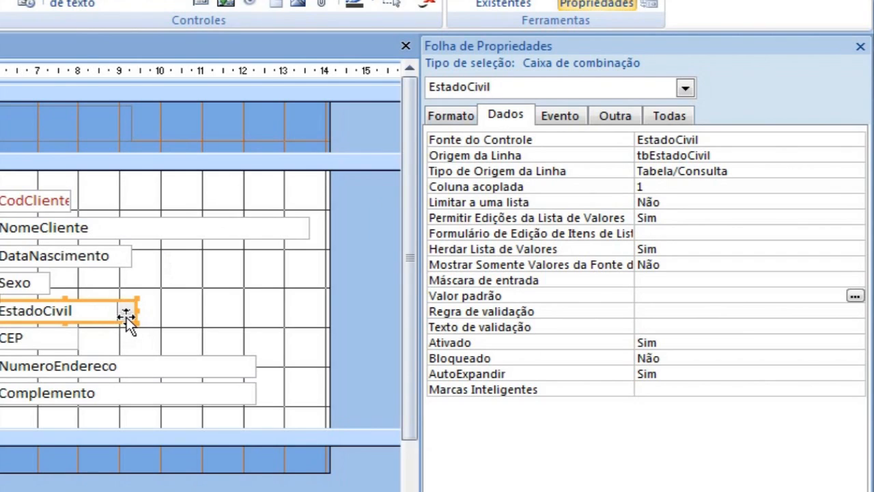
# Set the EstadoCivil combo box's number of columns (Número de colunas) to 2 and check its list in Form view.
pyautogui.click(452, 117)
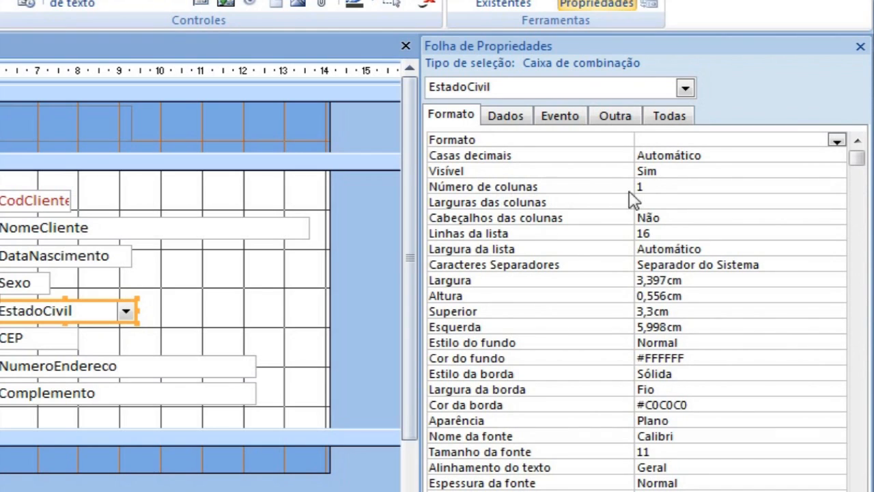
pyautogui.click(652, 188)
pyautogui.write('2')
pyautogui.press('Return')
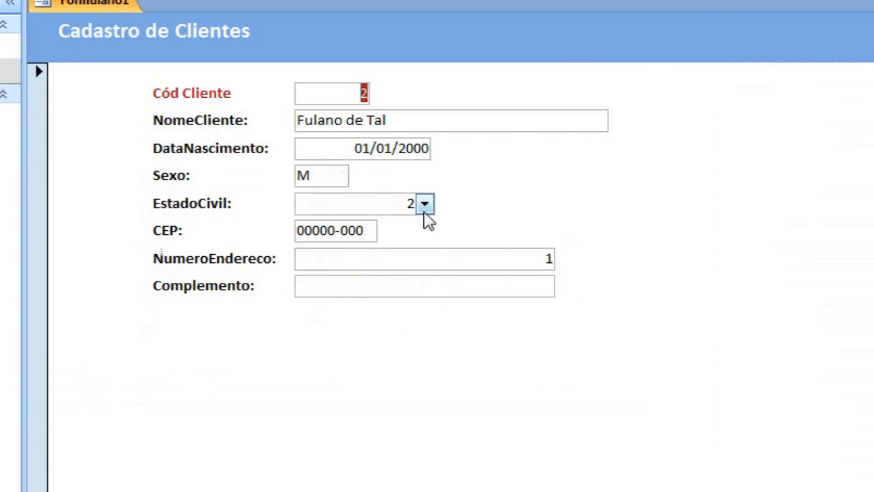
pyautogui.click(425, 205)
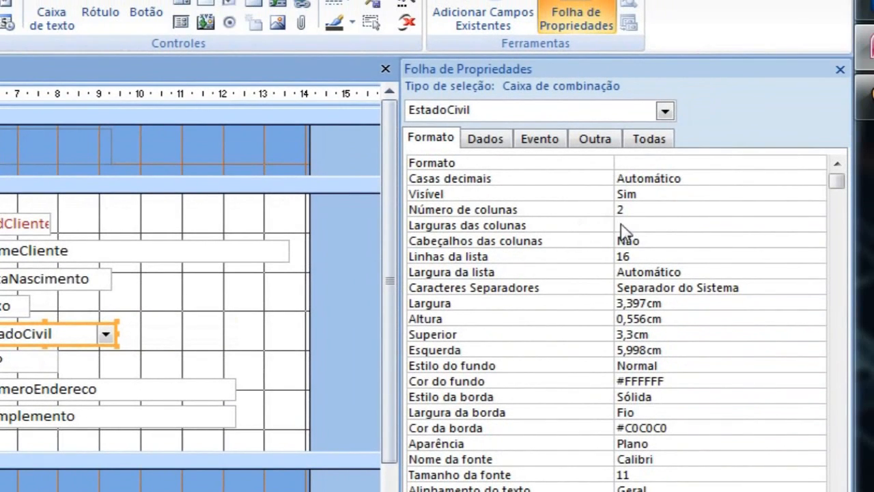
# Set the EstadoCivil combo box's column widths (Larguras das colunas) to 0,4;3.
pyautogui.click(635, 223)
pyautogui.write('0,4;3')
pyautogui.press('Return')
# Test the EstadoCivil list in Form view by alternately choosing Separado and Casado, and return to Design view.
pyautogui.press('F5')
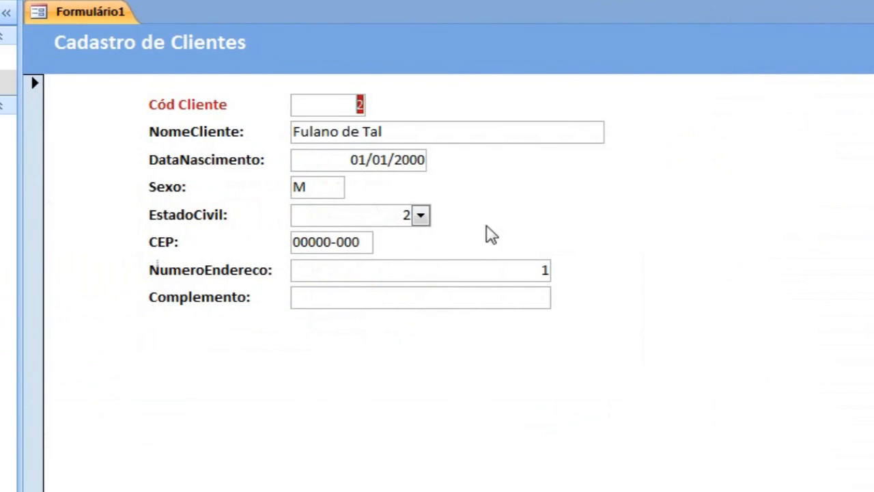
pyautogui.click(419, 217)
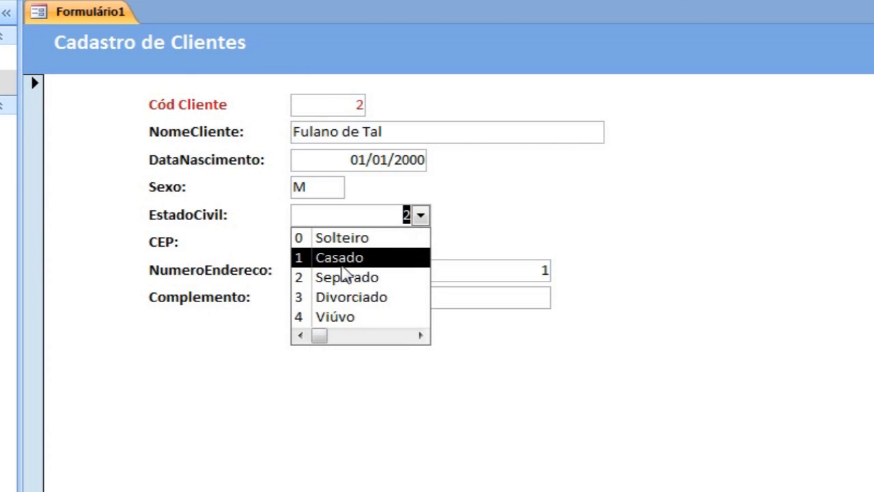
pyautogui.click(346, 279)
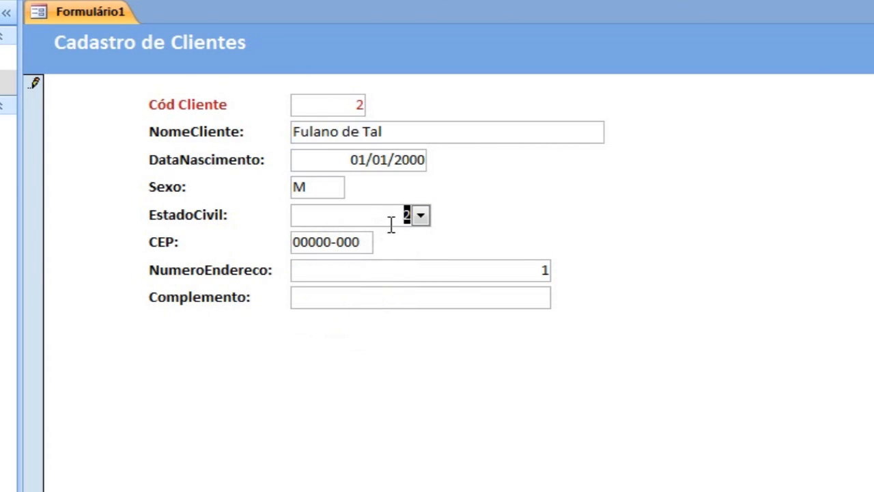
pyautogui.click(423, 217)
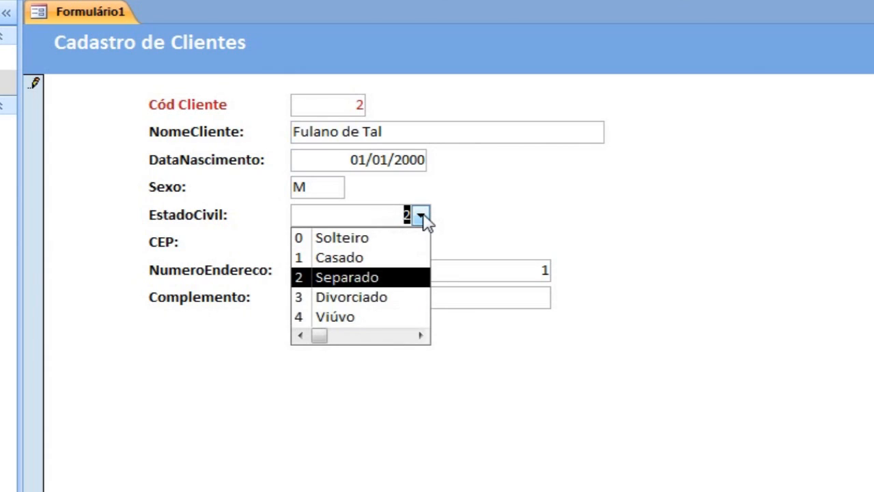
pyautogui.click(370, 257)
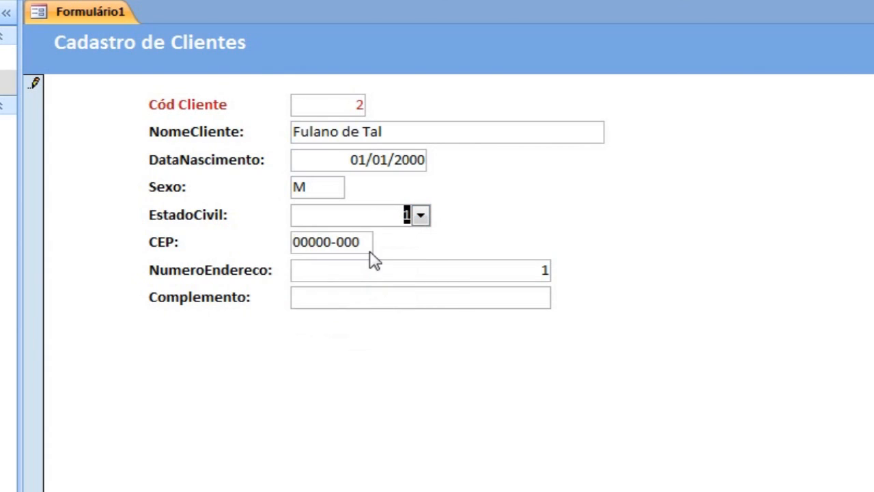
pyautogui.click(421, 216)
pyautogui.click(375, 278)
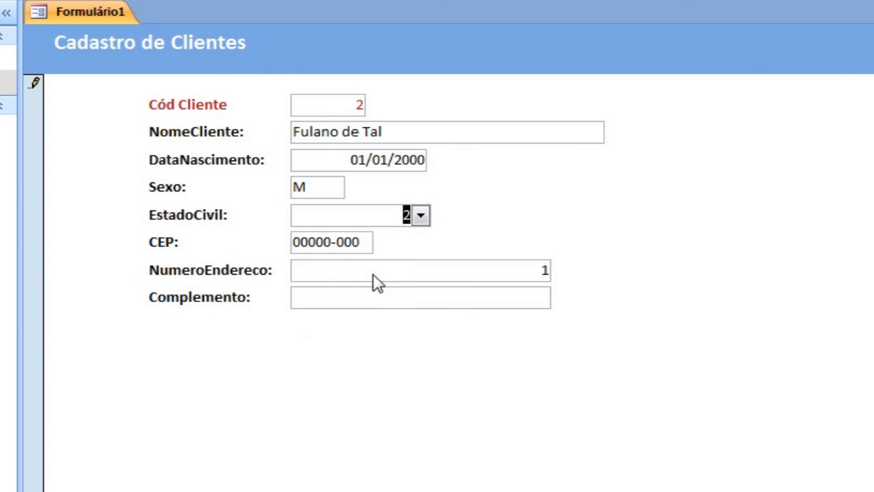
pyautogui.click(419, 216)
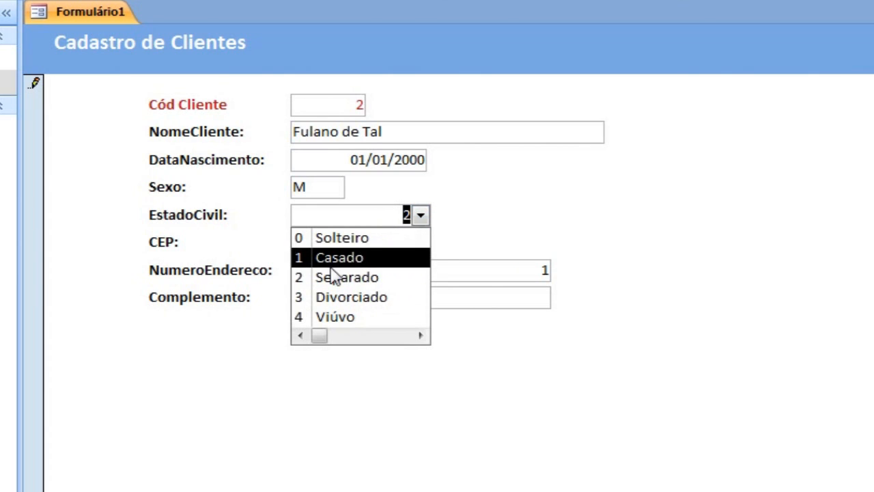
pyautogui.click(52, 2)
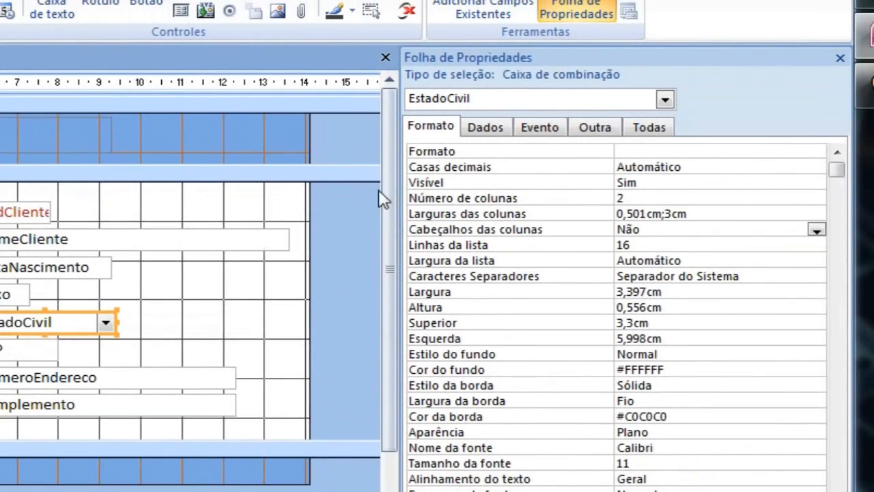
# Try 2 as the EstadoCivil combo box's bound column (Coluna acoplada), and restore it to 1.
pyautogui.click(484, 127)
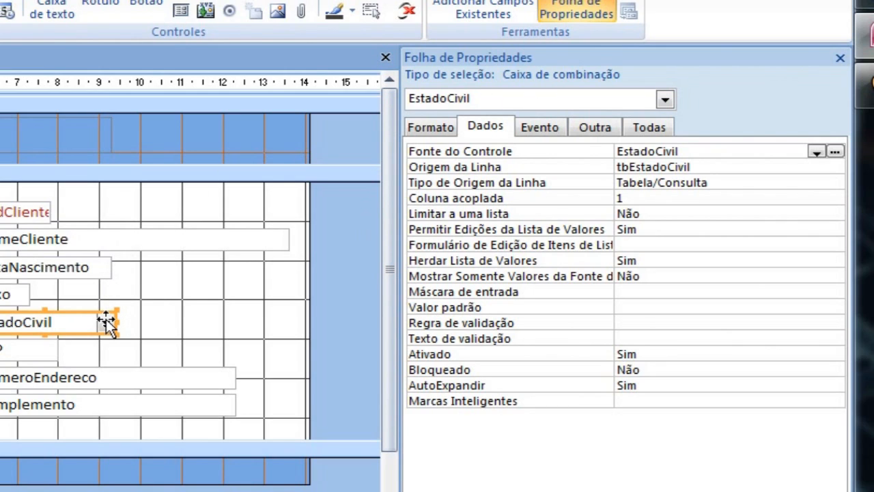
pyautogui.moveTo(626, 199); pyautogui.dragTo(601, 199)
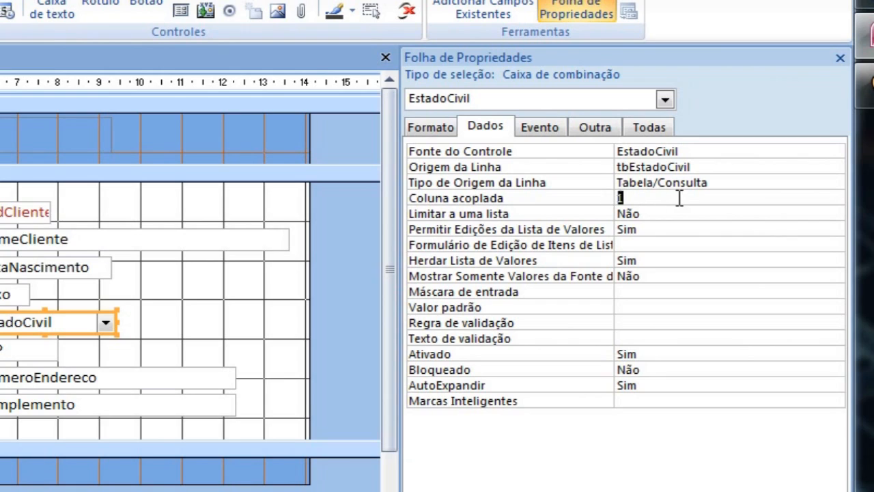
pyautogui.write('2')
pyautogui.press('BackSpace')
pyautogui.write('1')
pyautogui.press('Tab')
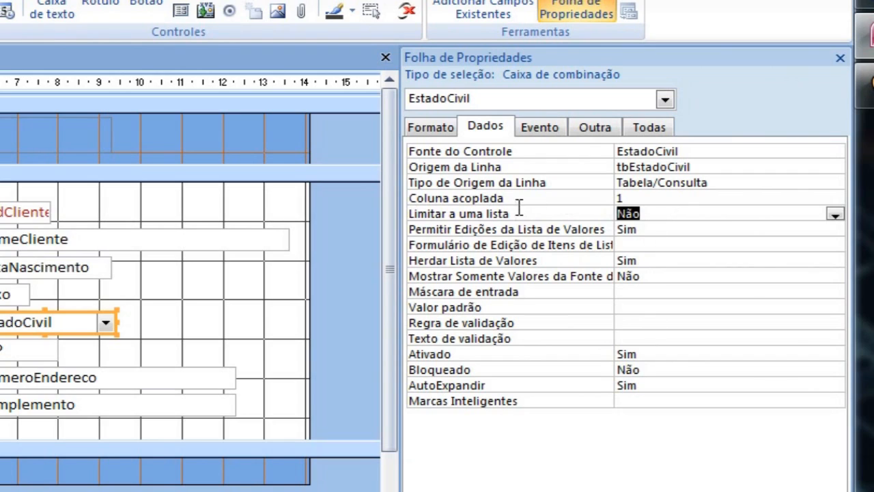
# Restrict the EstadoCivil combo box to its list entries by setting Limitar a uma lista to Sim.
pyautogui.click(665, 214)
pyautogui.moveTo(665, 214); pyautogui.dragTo(589, 215)
pyautogui.moveTo(672, 214); pyautogui.dragTo(572, 215)
pyautogui.write('s')
pyautogui.press('Return')
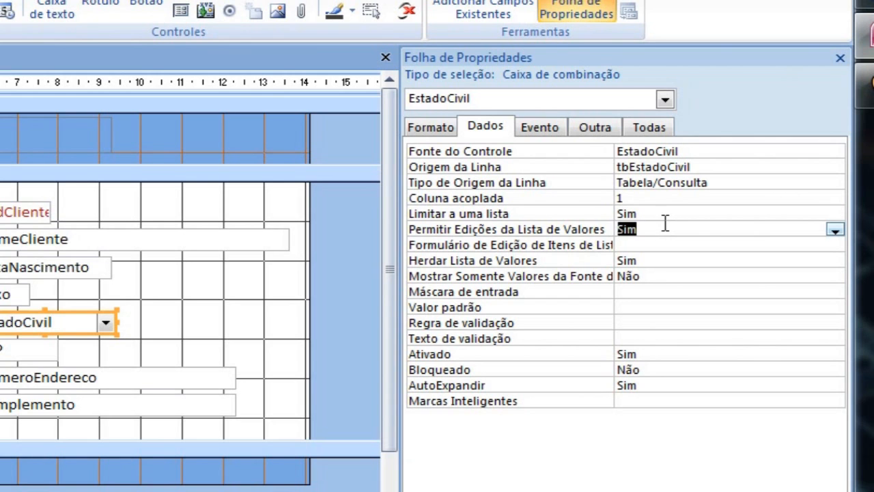
pyautogui.click(666, 212)
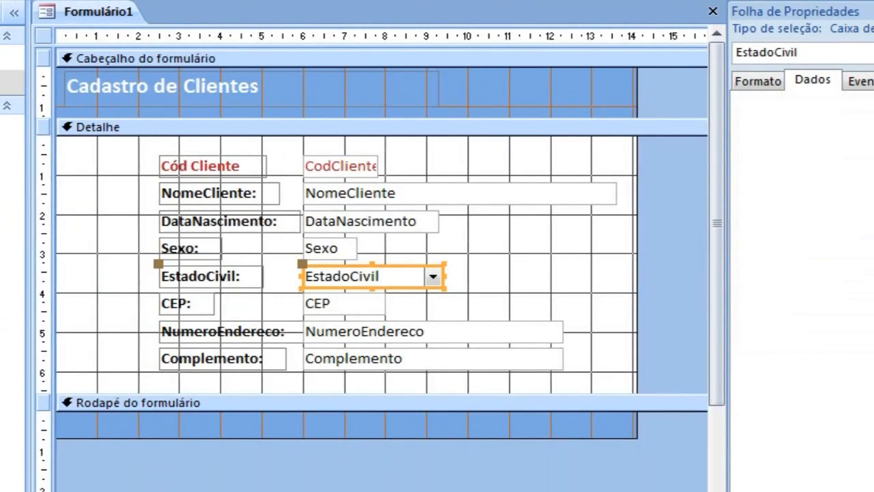
# Test the unlisted value 6 for EstadoCivil in Form view, choose Casado instead, and return to Design view.
pyautogui.click(2, 2)
pyautogui.click(396, 217)
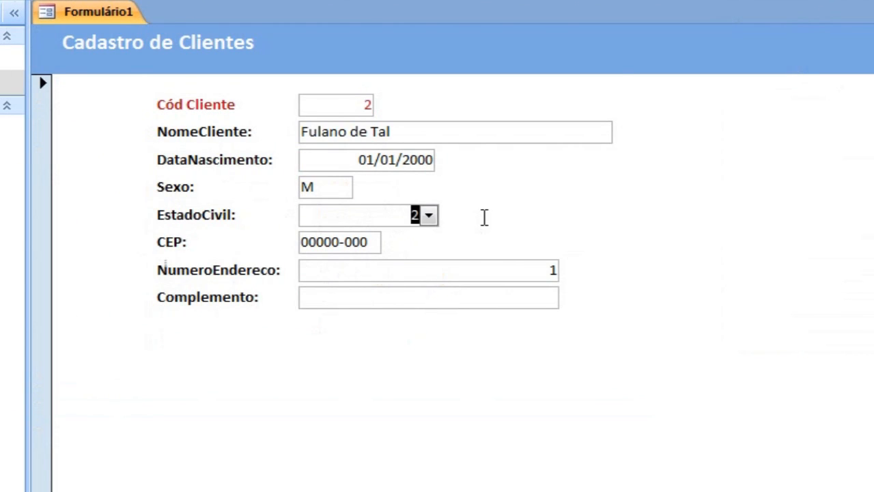
pyautogui.write('6')
pyautogui.click(371, 242)
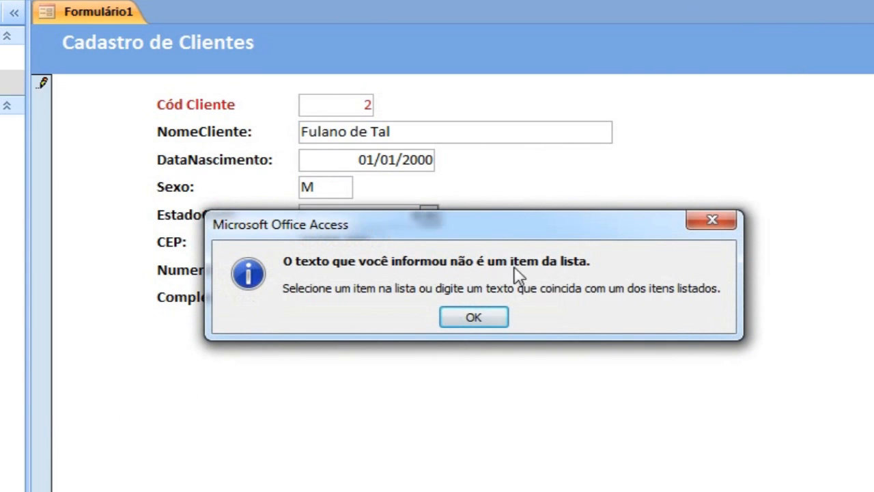
pyautogui.click(477, 318)
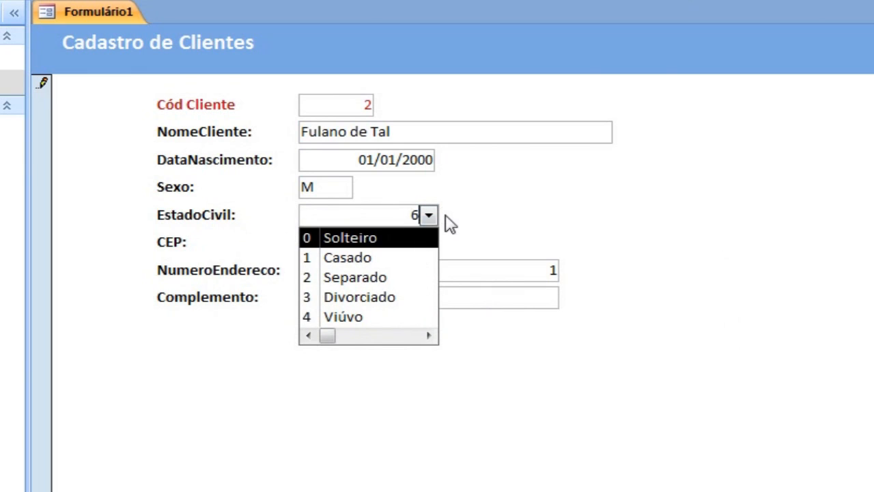
pyautogui.click(379, 262)
pyautogui.click(27, 0)
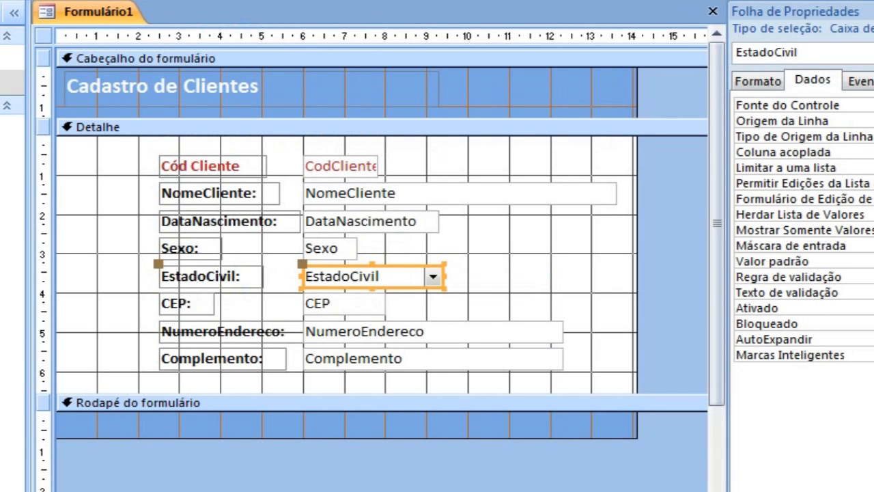
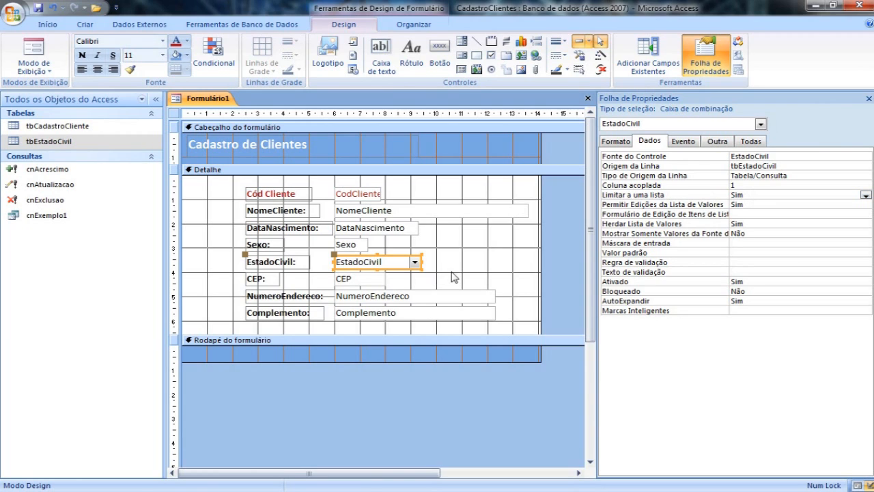
# Lock and disable the CodCliente text box by setting Bloqueado to Sim and Ativado to Não.
pyautogui.click(383, 282)
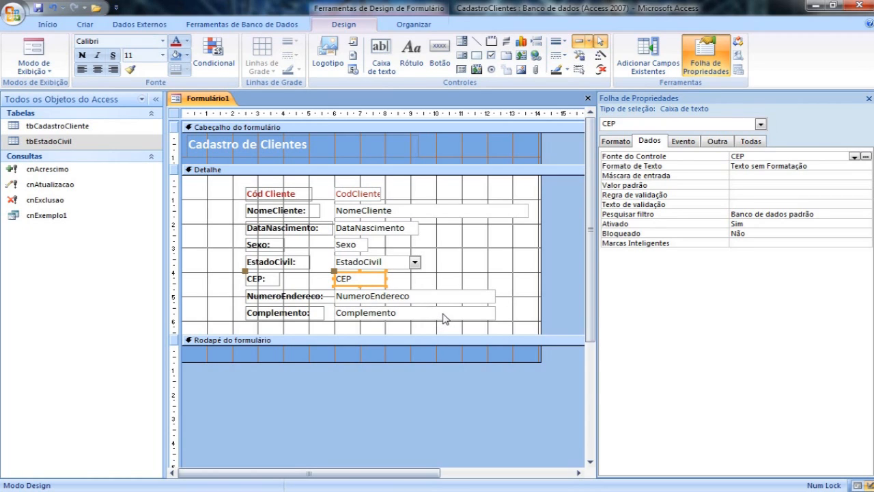
pyautogui.click(376, 195)
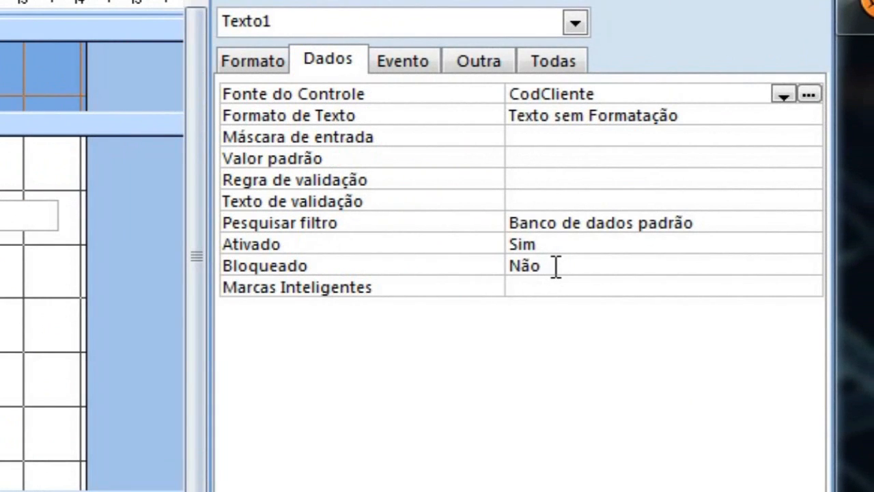
pyautogui.doubleClick(556, 266)
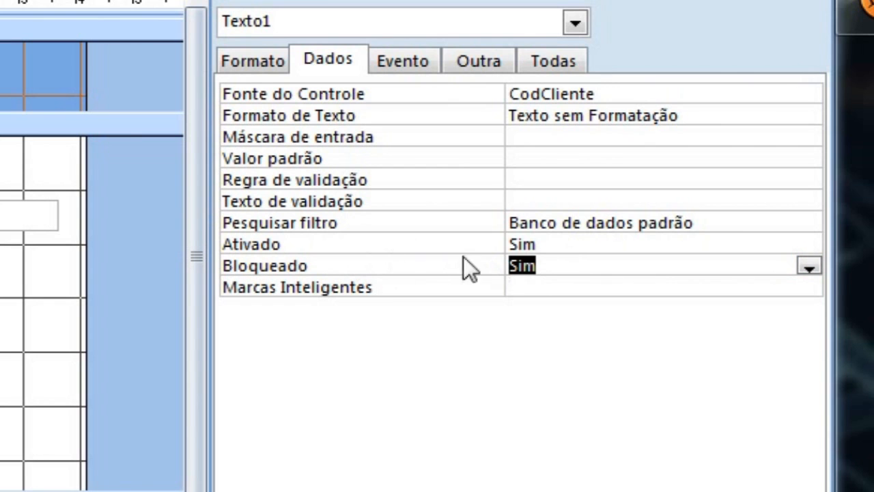
pyautogui.doubleClick(569, 246)
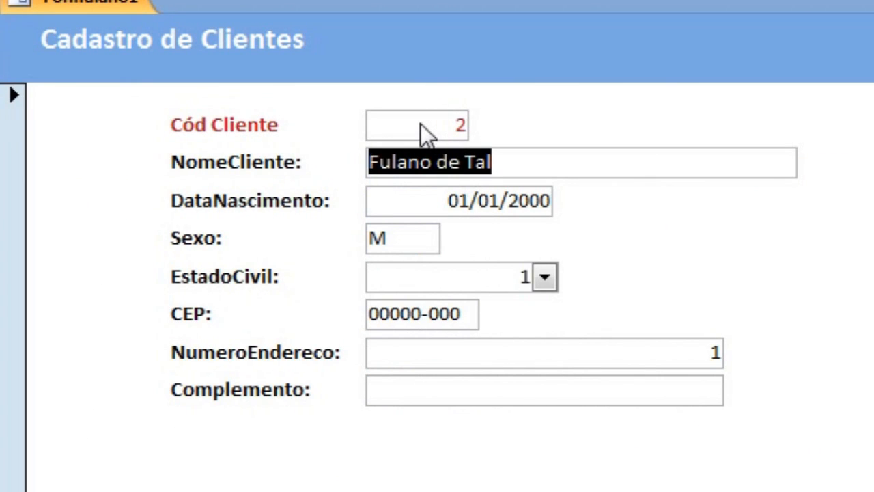
# Test the disabled CodCliente in Form view by moving through the fields to the following record, and return to Design view.
pyautogui.press('Tab')
pyautogui.press('Tab')
pyautogui.press('Tab')
pyautogui.press('Tab')
pyautogui.press('Tab')
pyautogui.press('Tab')
pyautogui.press('Tab')
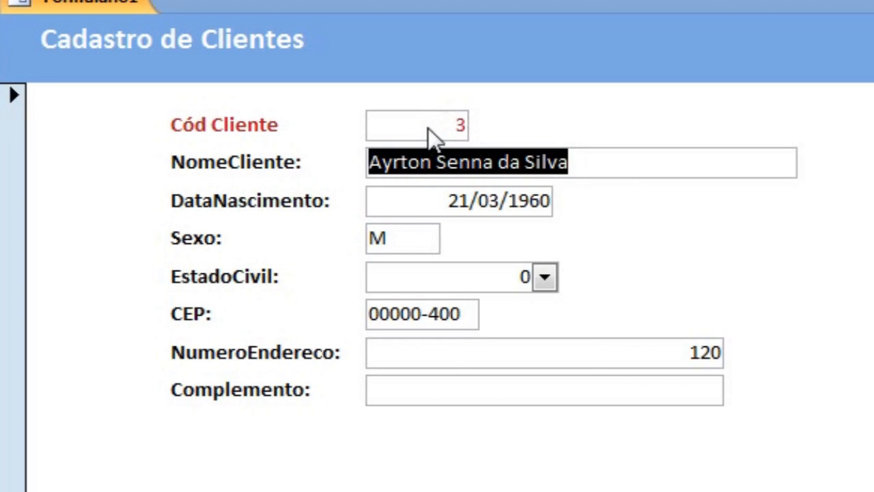
pyautogui.rightClick(124, 124)
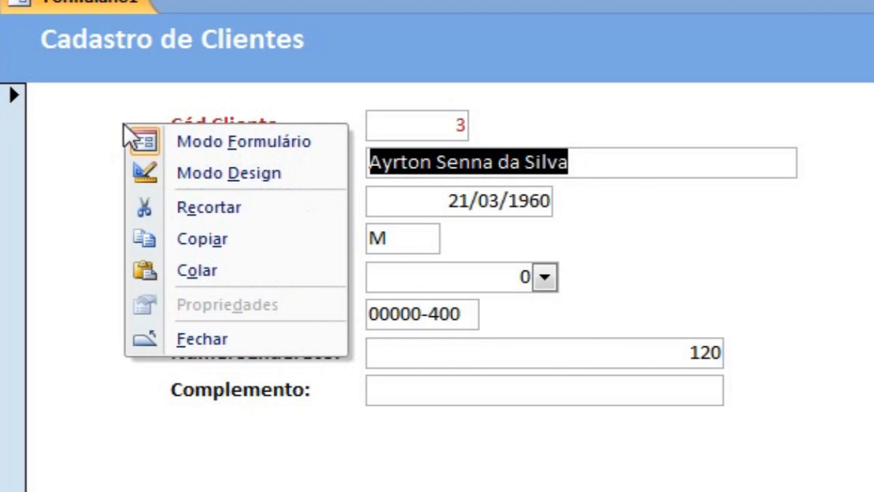
pyautogui.click(212, 172)
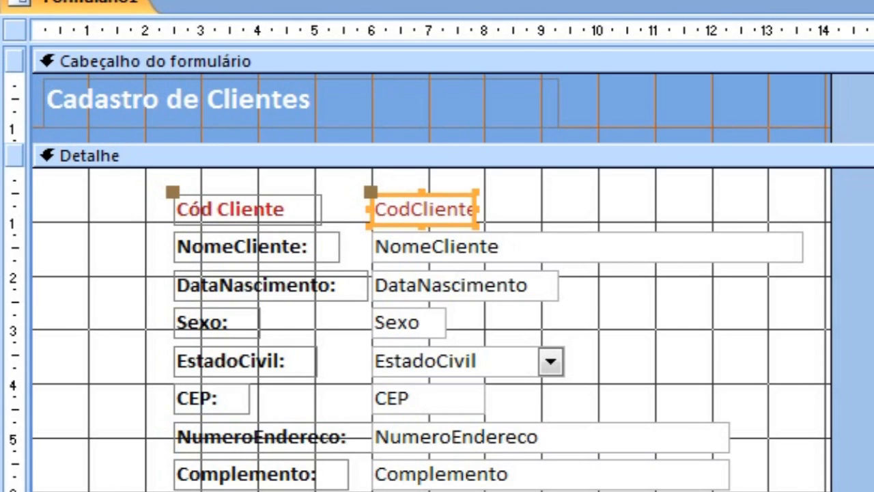
# Select the whole form, preview it in Form view, and return to Design view.
pyautogui.rightClick(85, 278)
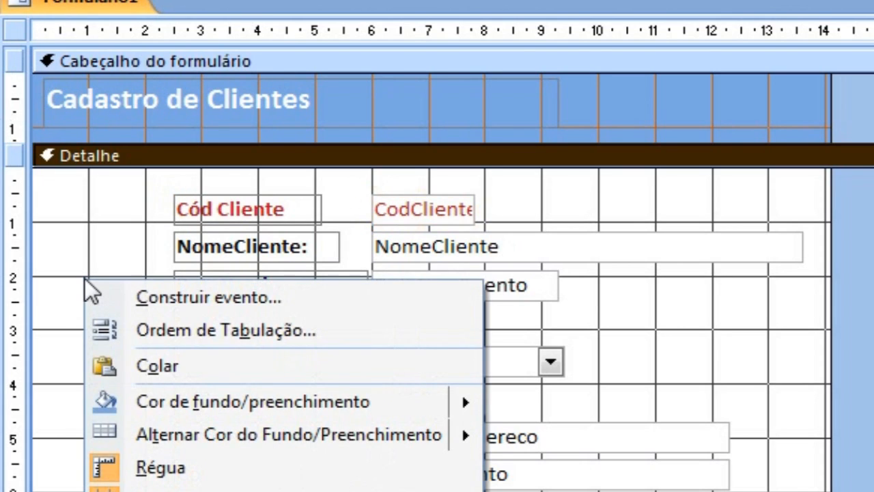
pyautogui.click(9, 30)
pyautogui.rightClick(9, 30)
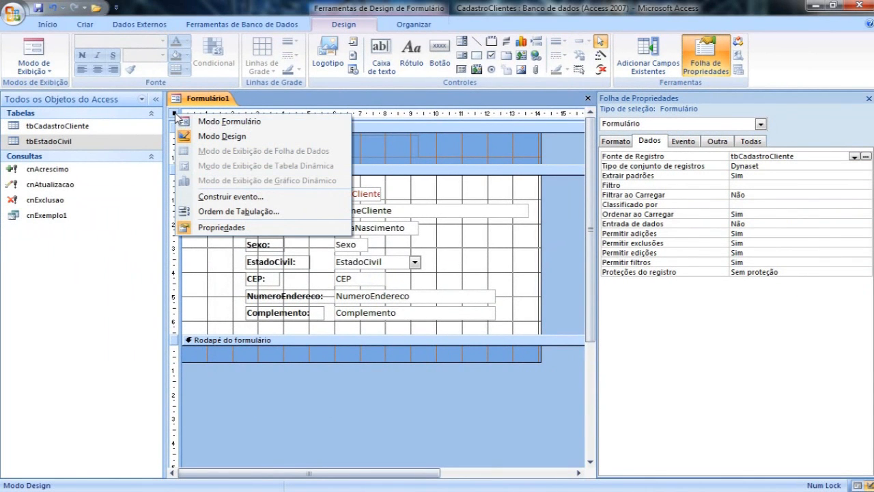
pyautogui.click(219, 123)
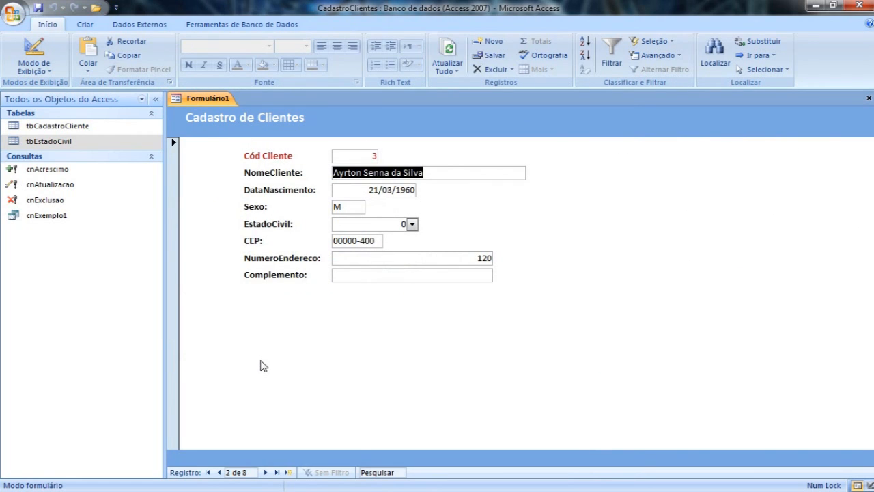
pyautogui.rightClick(261, 365)
pyautogui.click(323, 383)
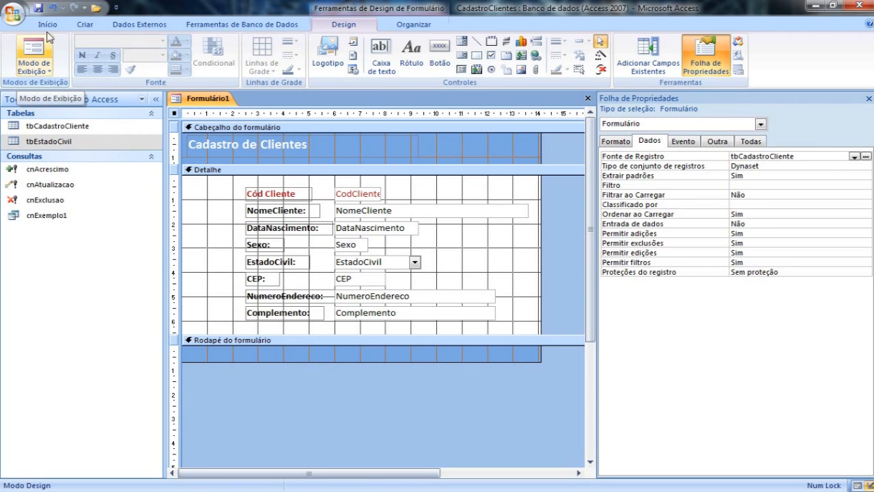
# Save the form under the name frmCadastroCliente.
pyautogui.click(38, 7)
pyautogui.write('frm')
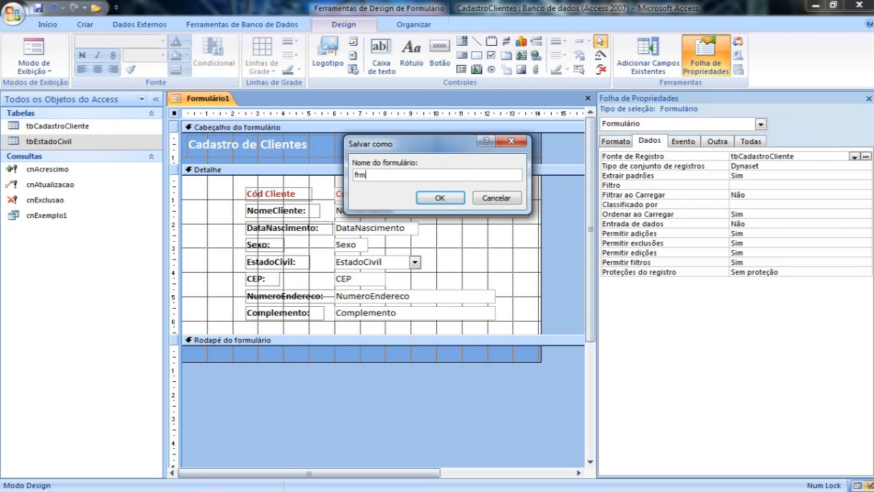
pyautogui.write('CadClientes')
pyautogui.press('BackSpace')
pyautogui.press('BackSpace')
pyautogui.press('BackSpace')
pyautogui.press('BackSpace')
pyautogui.press('BackSpace')
pyautogui.press('BackSpace')
pyautogui.press('BackSpace')
pyautogui.press('BackSpace')
pyautogui.write('astroCliente')
pyautogui.click(437, 199)
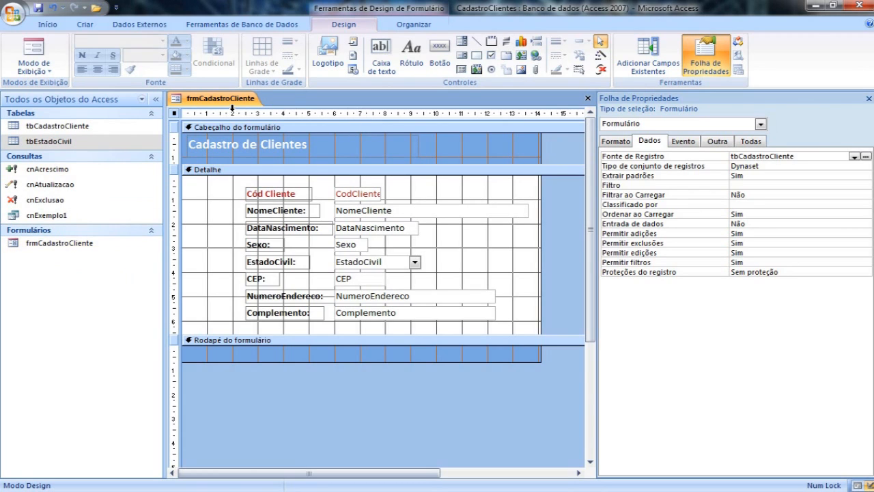
# Open frmCadastroCliente in Form view, go to the last record, and start a new blank one.
pyautogui.click(35, 49)
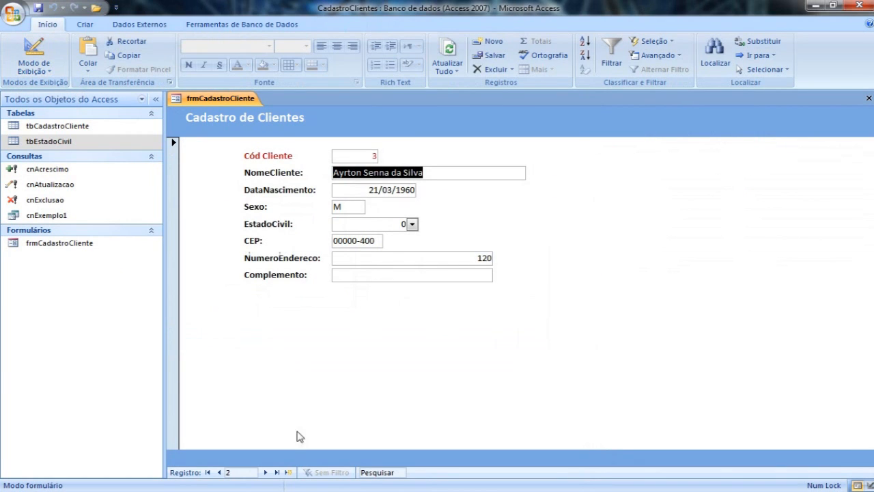
pyautogui.click(278, 473)
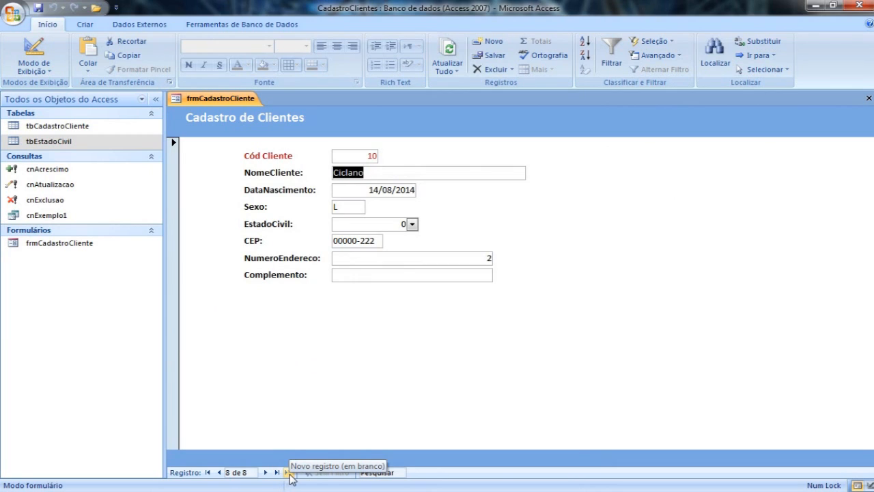
pyautogui.click(288, 473)
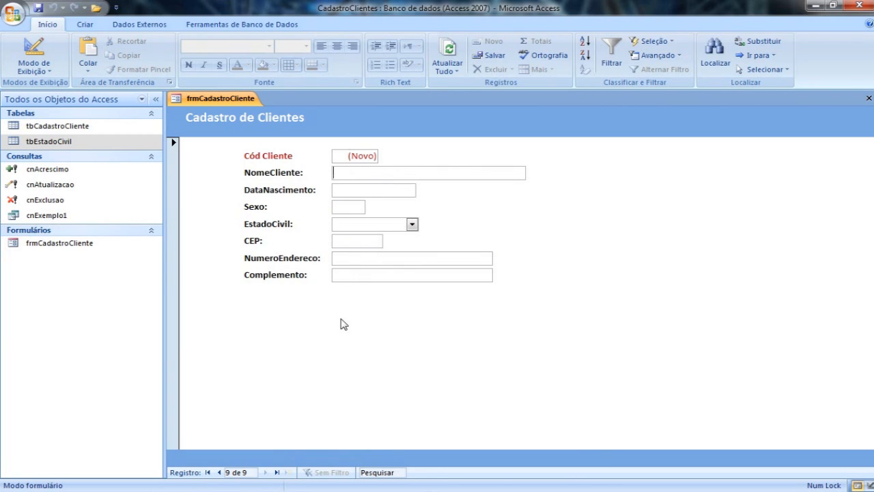
# Fill the new record's NomeCliente with "Testando o Cadastro" and enter the client's birth date in DataNascimento.
pyautogui.write('Testan')
pyautogui.write('do ')
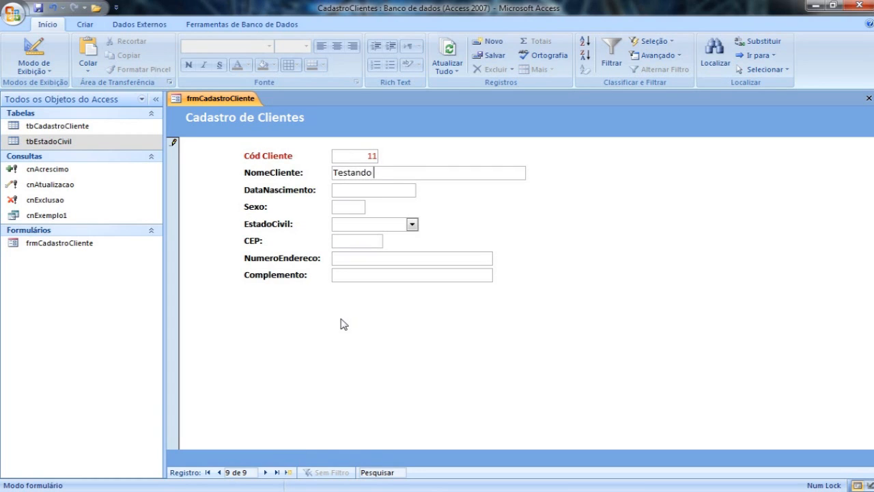
pyautogui.write('o Cadastro')
pyautogui.press('Tab')
pyautogui.write('10/10/2')
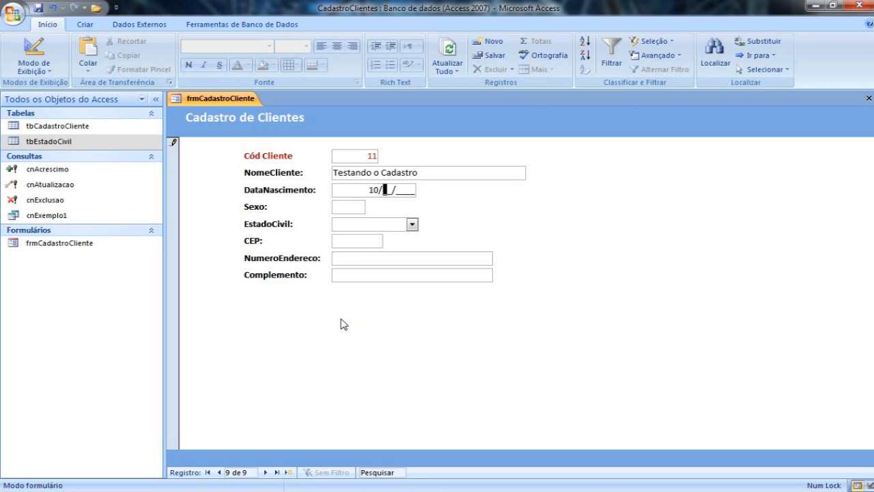
pyautogui.write('010')
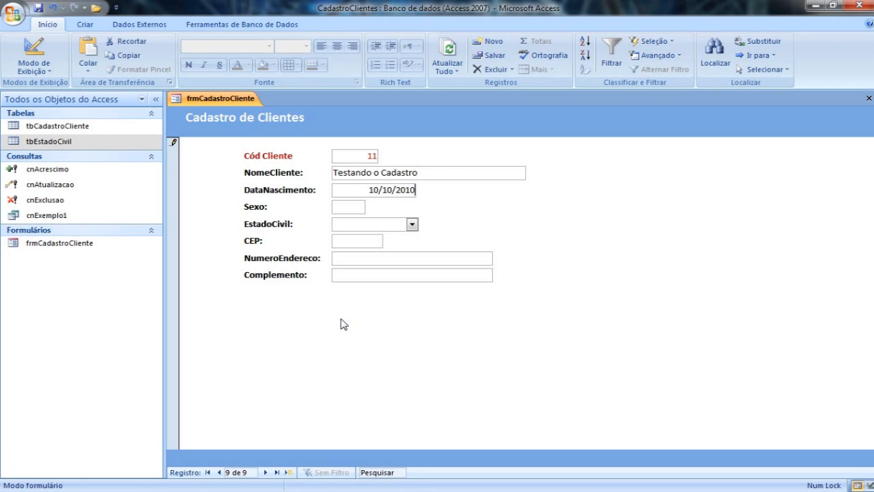
pyautogui.press('Tab')
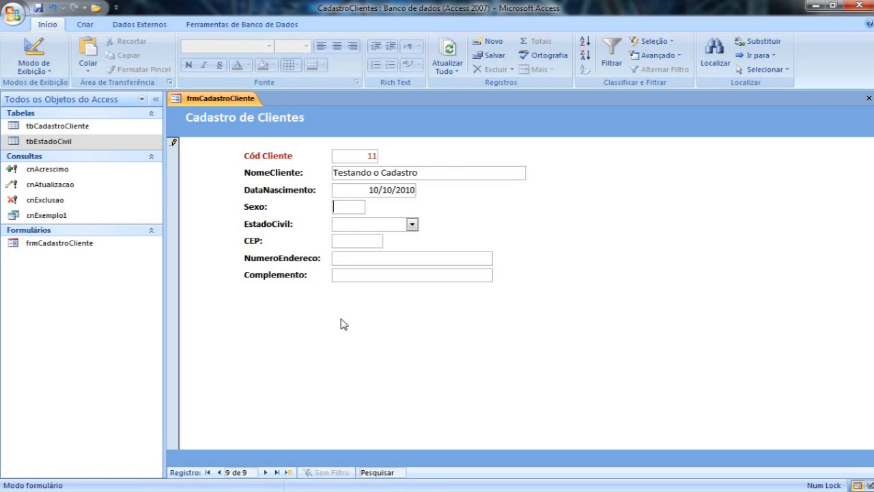
# Test the Sexo validation with the invalid value g, and replace it with M.
pyautogui.write('g')
pyautogui.press('Tab')
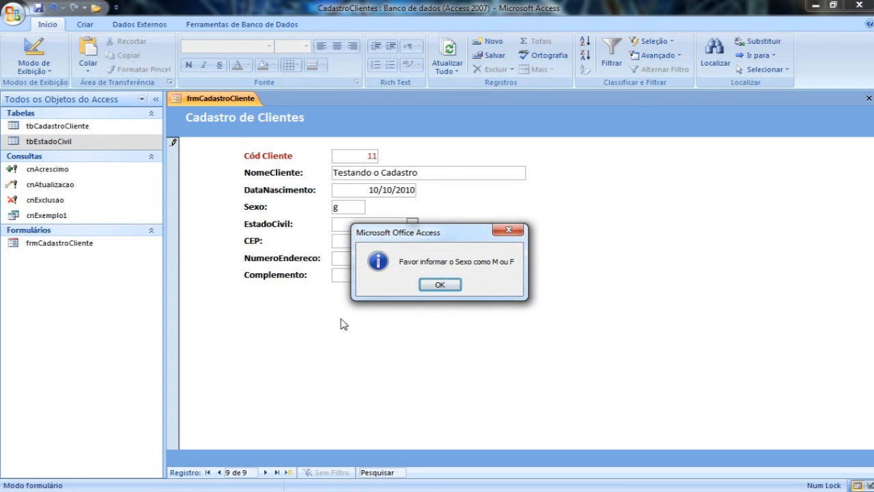
pyautogui.press('Return')
pyautogui.press('BackSpace')
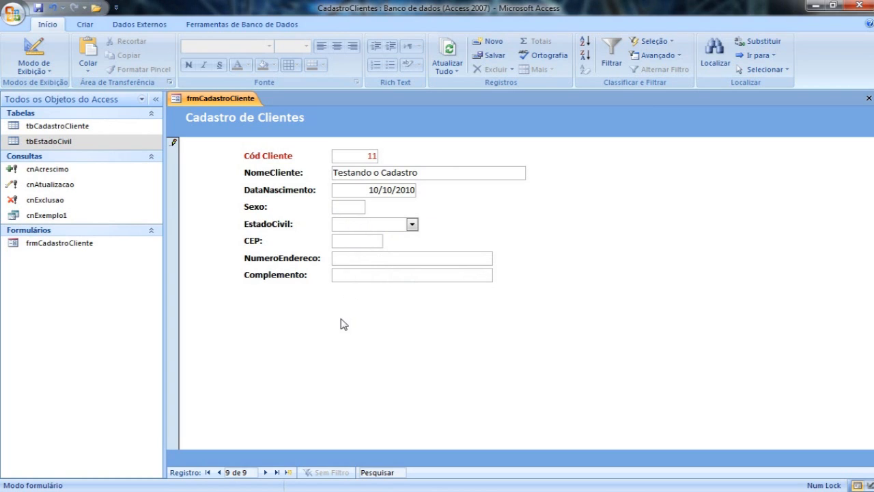
pyautogui.write('M')
# Choose Separado as the new record's EstadoCivil and enter the postal code in CEP.
pyautogui.click(412, 224)
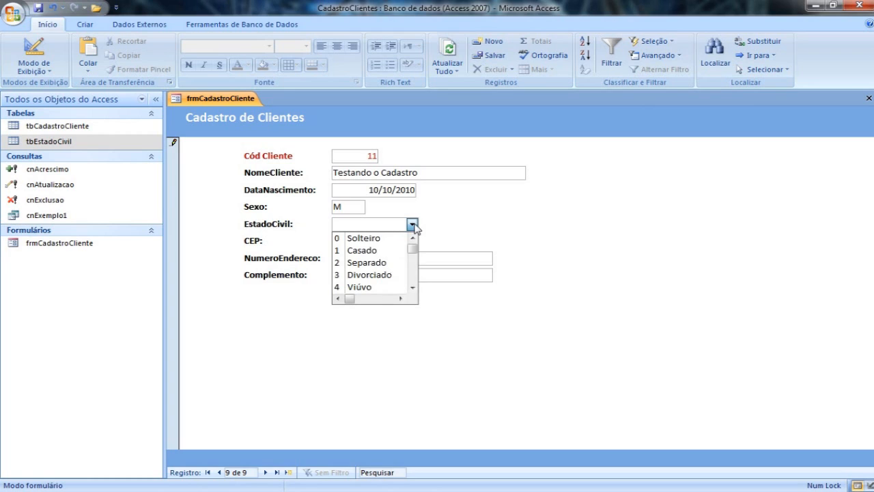
pyautogui.click(380, 266)
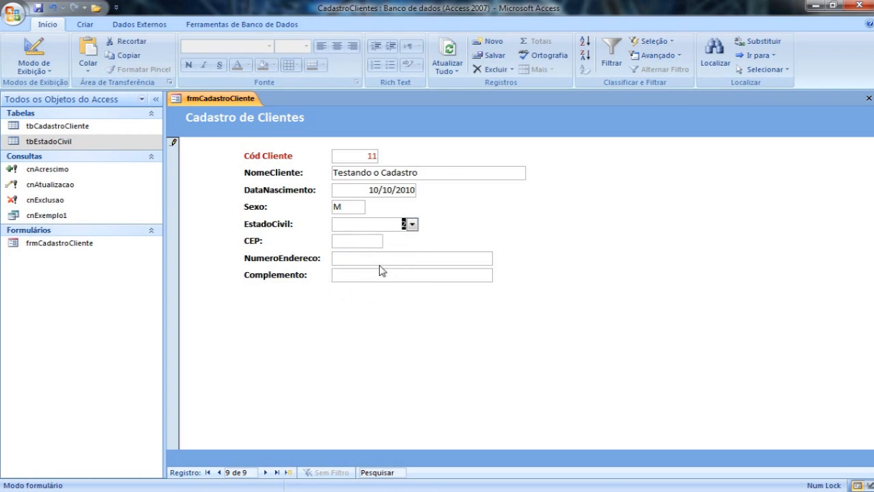
pyautogui.click(339, 242)
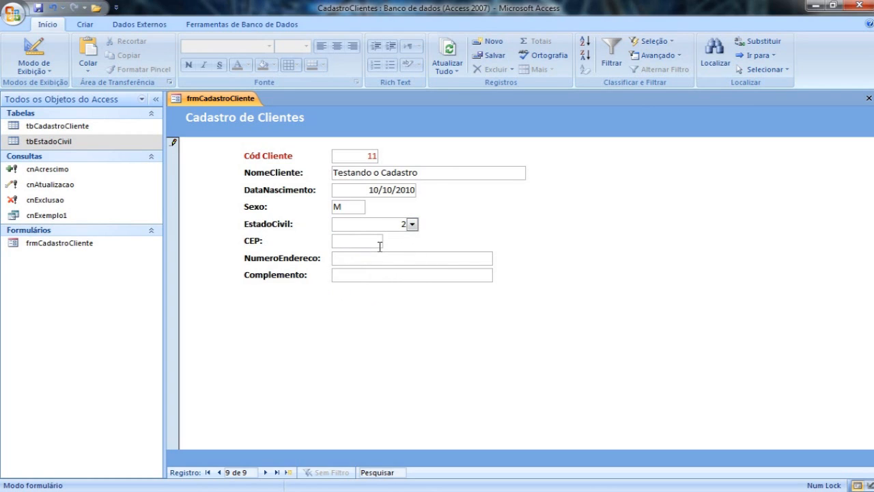
pyautogui.write('22222-222')
pyautogui.press('Tab')
# Test NumeroEndereco with a house number ending in the letter A, and remove the letter to leave digits only.
pyautogui.write('100A')
pyautogui.press('Tab')
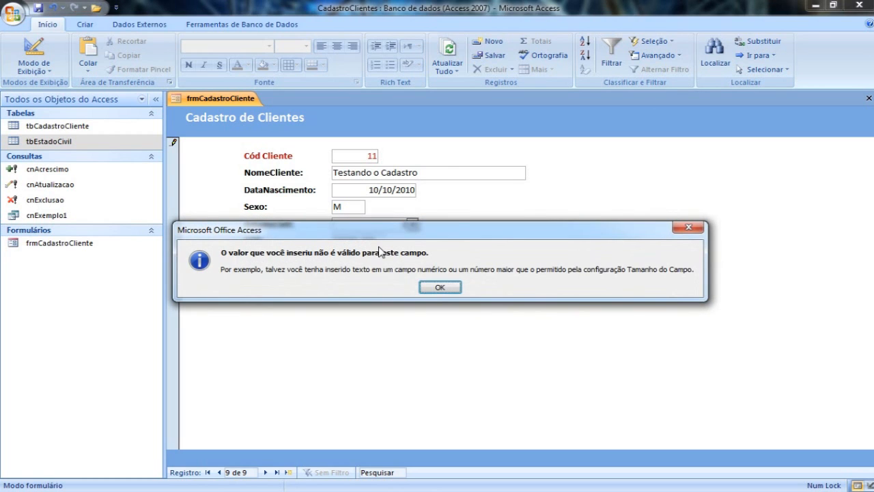
pyautogui.click(432, 288)
pyautogui.press('BackSpace')
pyautogui.press('Tab')
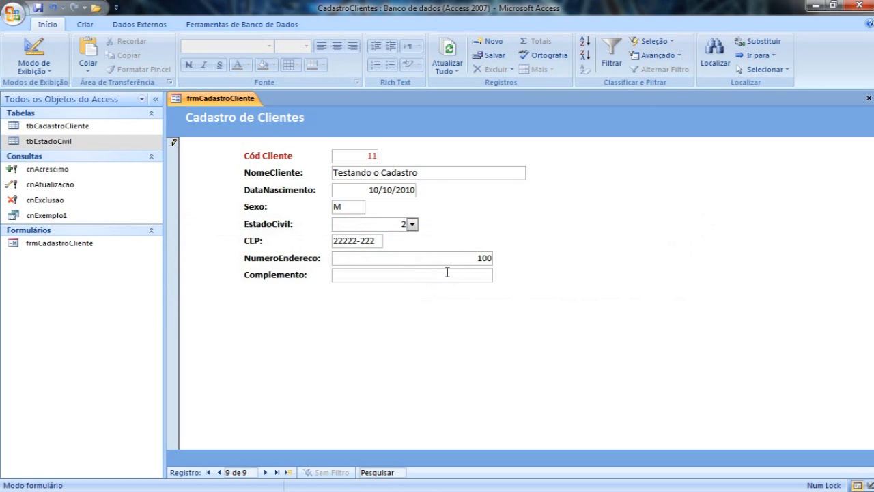
# Enter the apartment and block details in Complemento and commit the new client record.
pyautogui.write('A Casa')
pyautogui.press('BackSpace')
pyautogui.press('BackSpace')
pyautogui.press('BackSpace')
pyautogui.press('BackSpace')
pyautogui.press('BackSpace')
pyautogui.write('ap 10 bloco')
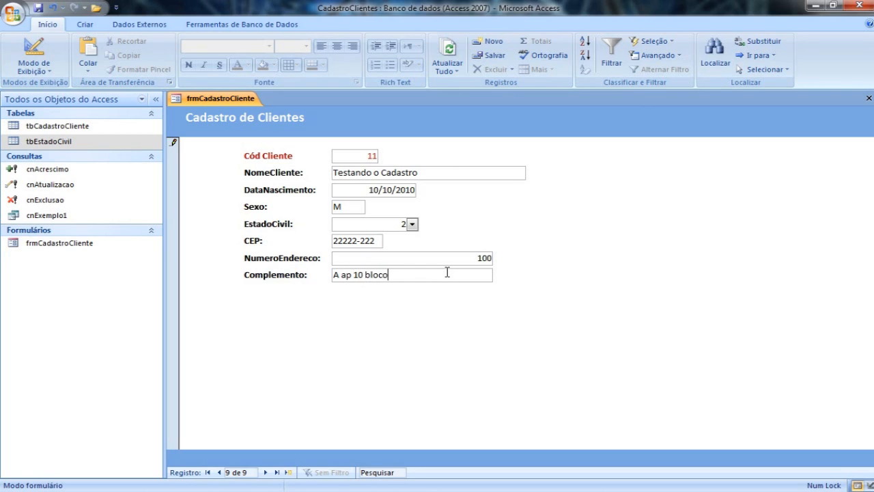
pyautogui.write(' 100 fu')
pyautogui.press('BackSpace')
pyautogui.press('BackSpace')
pyautogui.press('Tab')
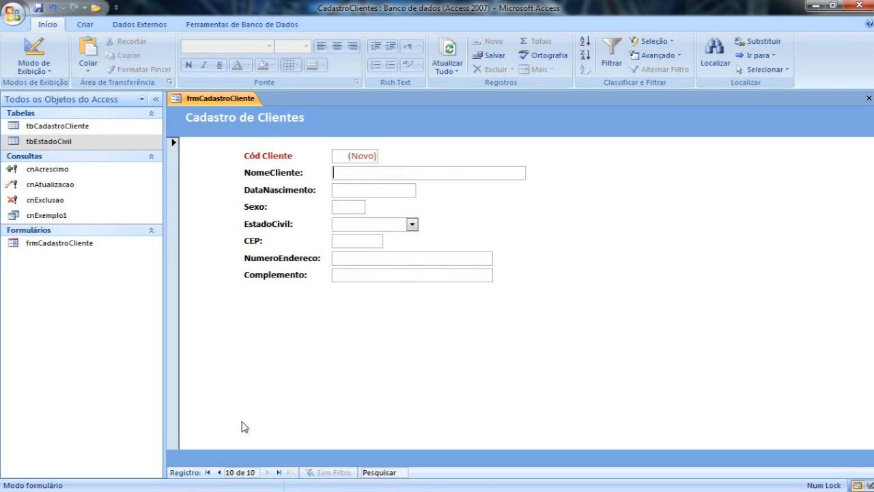
# Review the newly added client record in Form view, and return to Design view.
pyautogui.click(219, 472)
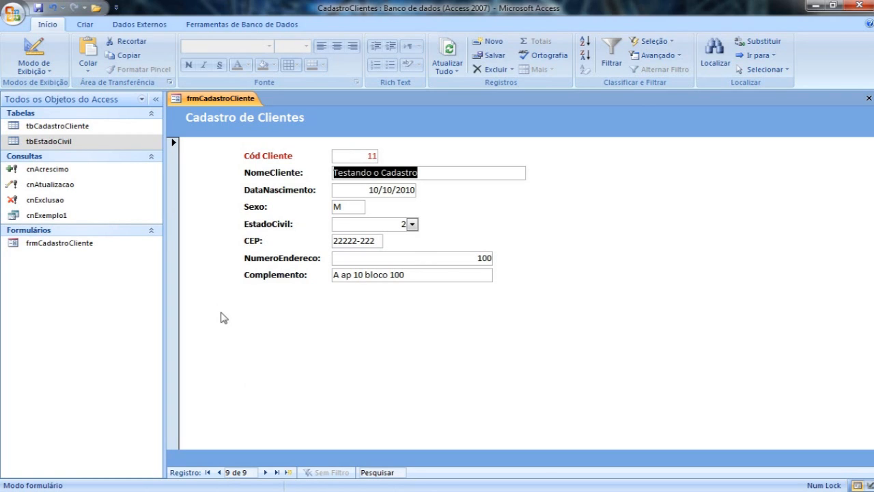
pyautogui.rightClick(231, 336)
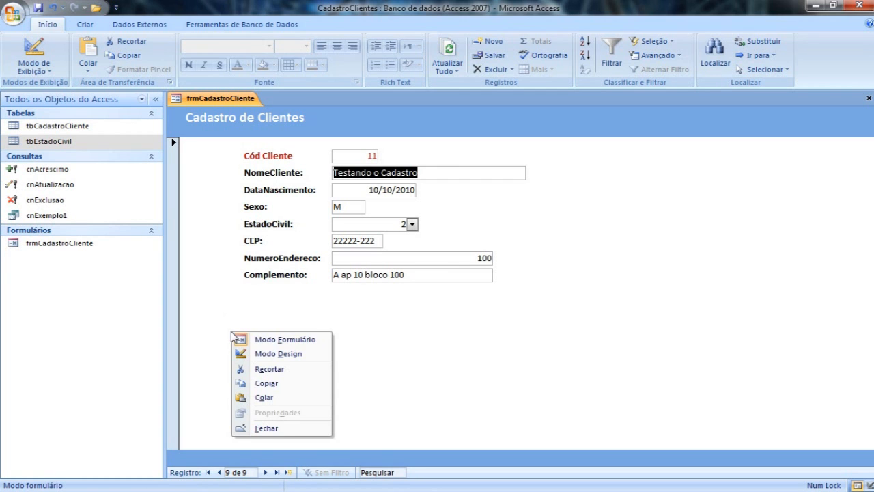
pyautogui.click(261, 354)
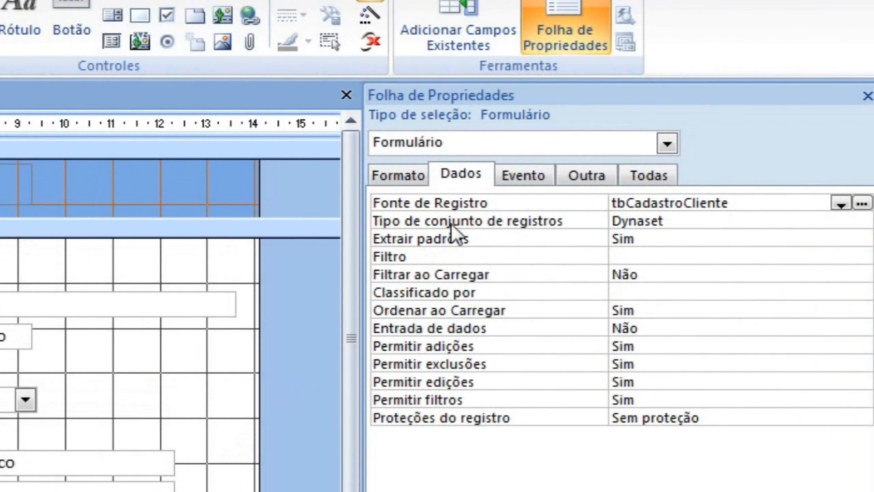
# Examine the tab index of each client field on the form, from CodCliente through Complemento.
pyautogui.click(583, 184)
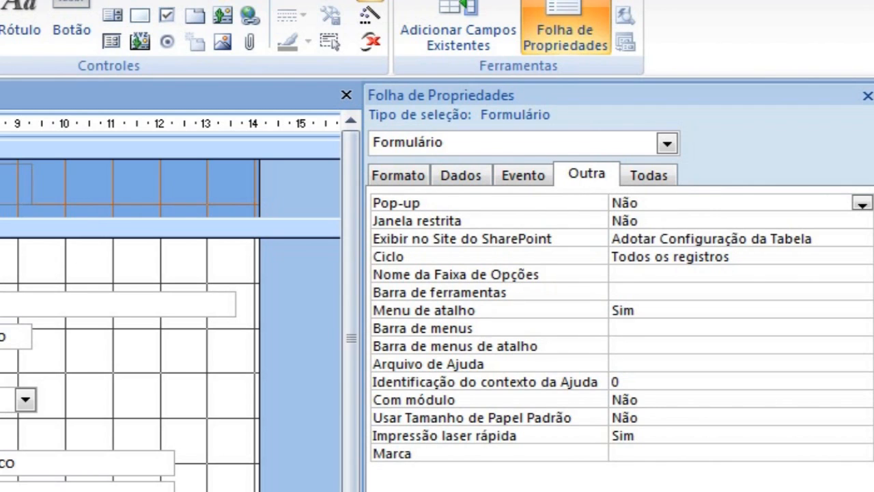
pyautogui.click(1, 273)
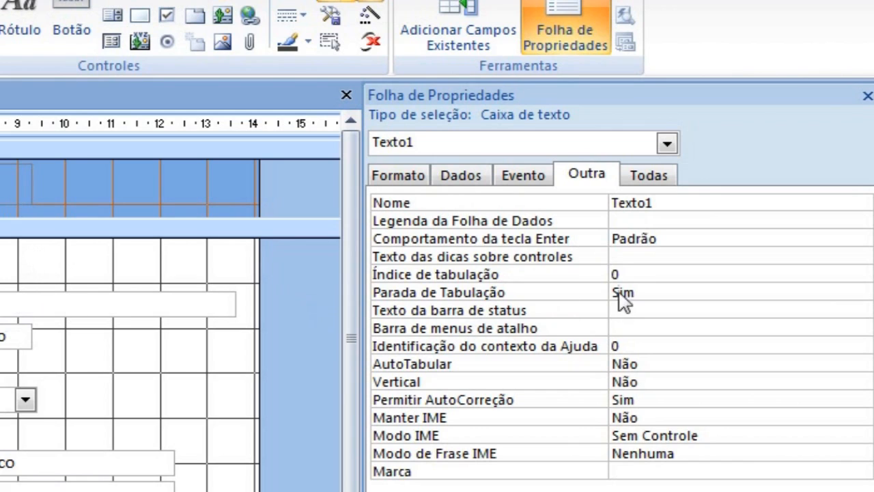
pyautogui.click(132, 304)
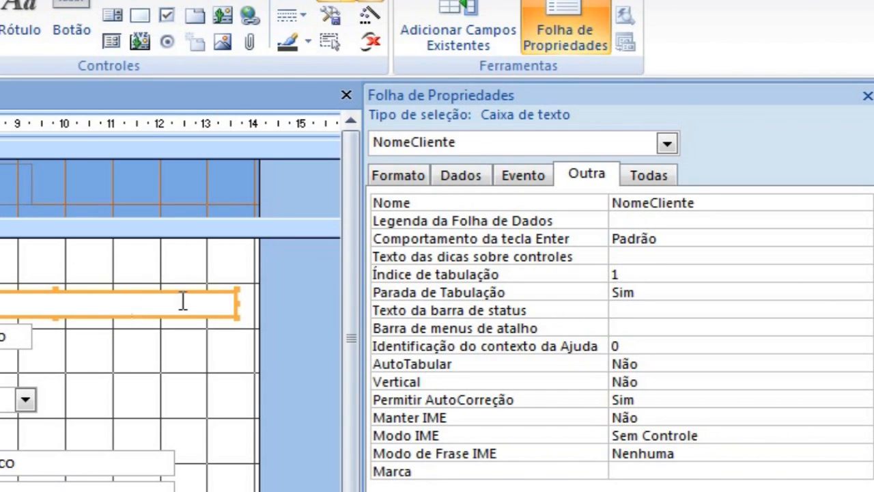
pyautogui.click(577, 273)
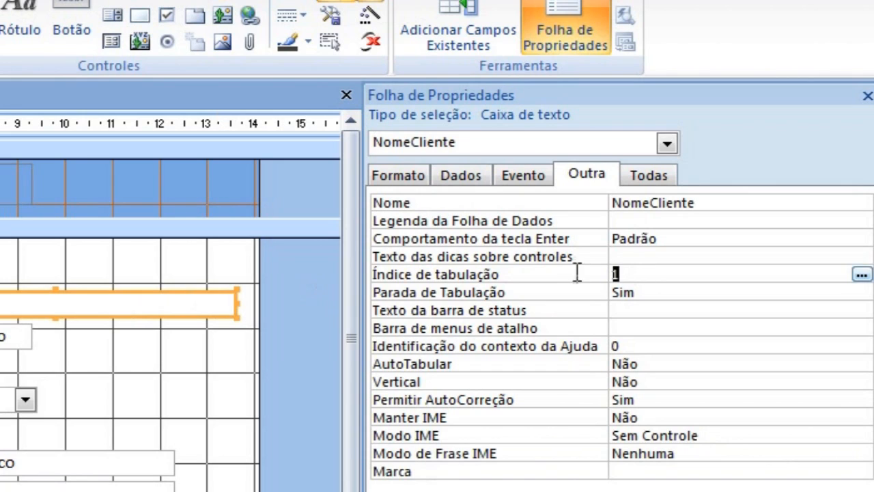
pyautogui.click(13, 338)
pyautogui.click(3, 367)
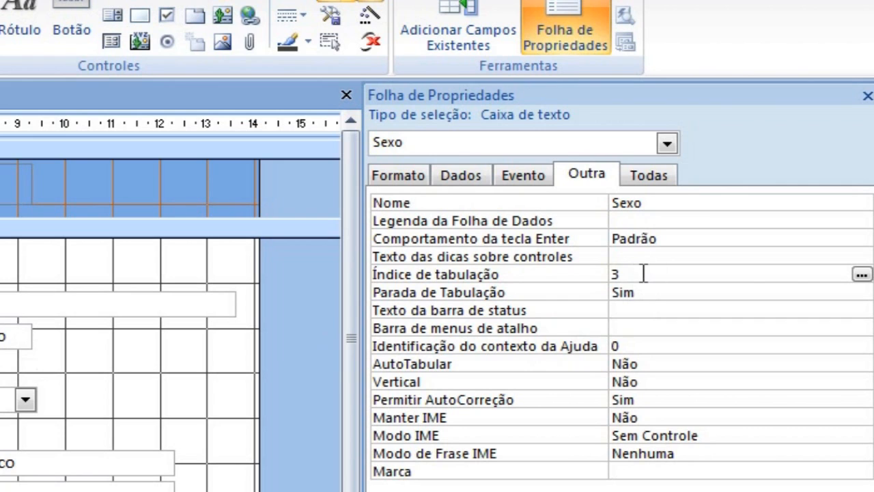
pyautogui.click(3, 403)
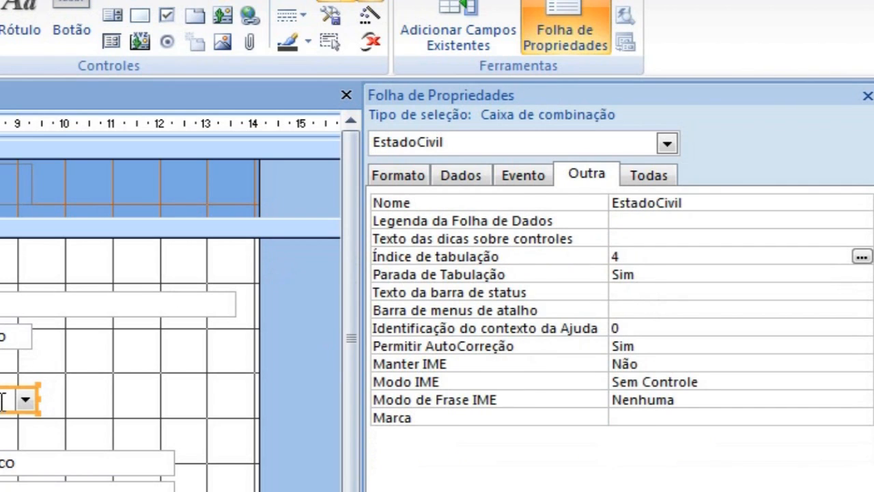
pyautogui.click(1, 431)
pyautogui.click(2, 463)
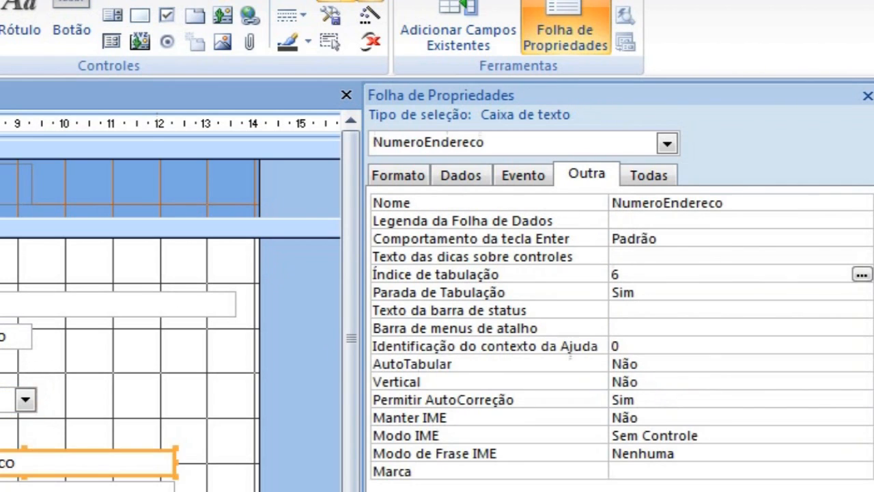
pyautogui.click(2, 489)
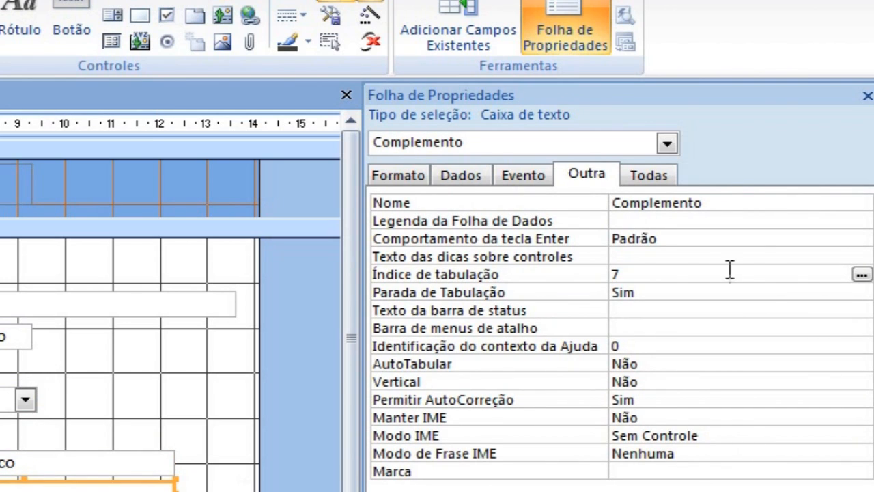
# Set Parada de Tabulação to Não for the Sexo text box.
pyautogui.click(652, 292)
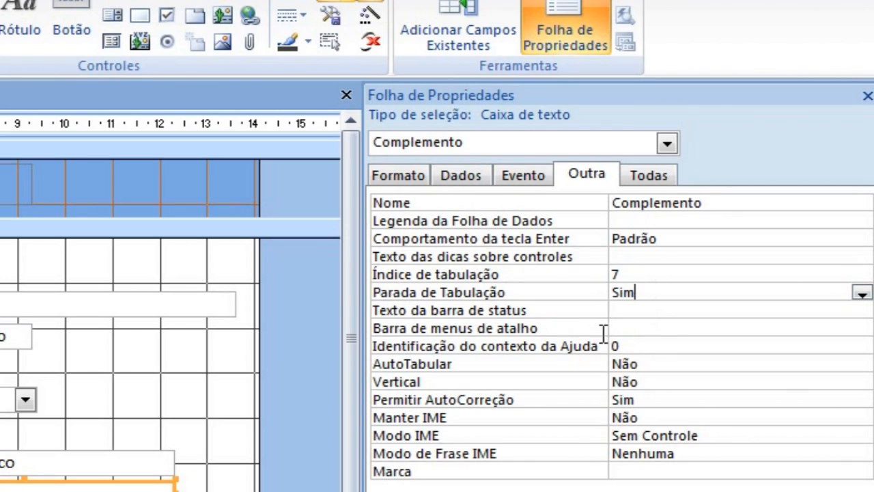
pyautogui.click(3, 312)
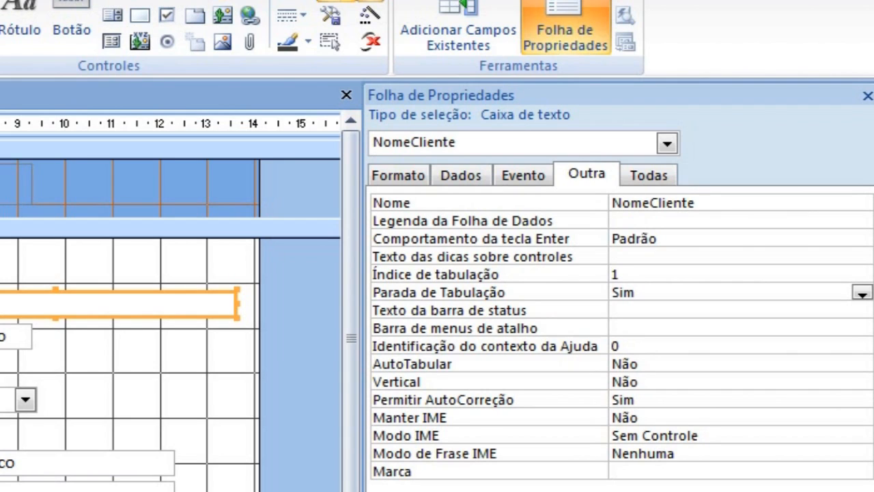
pyautogui.click(657, 292)
pyautogui.moveTo(657, 292); pyautogui.dragTo(537, 291)
pyautogui.click(1, 368)
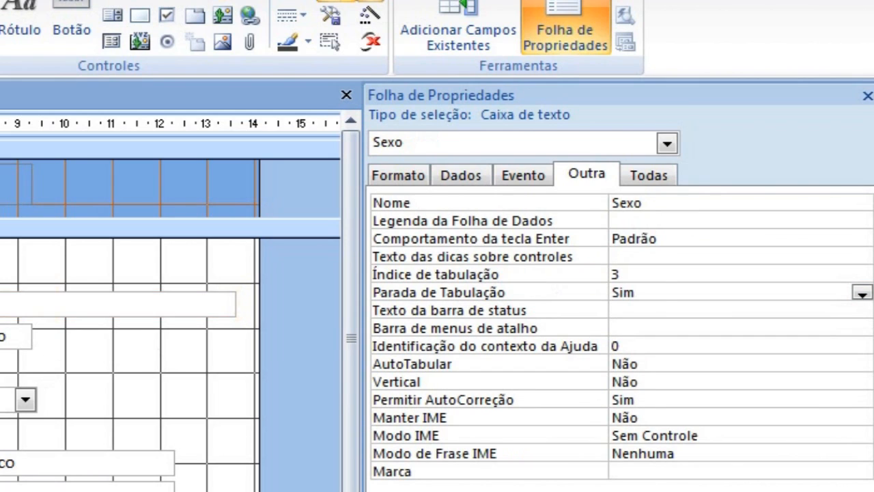
pyautogui.doubleClick(663, 292)
pyautogui.click(651, 306)
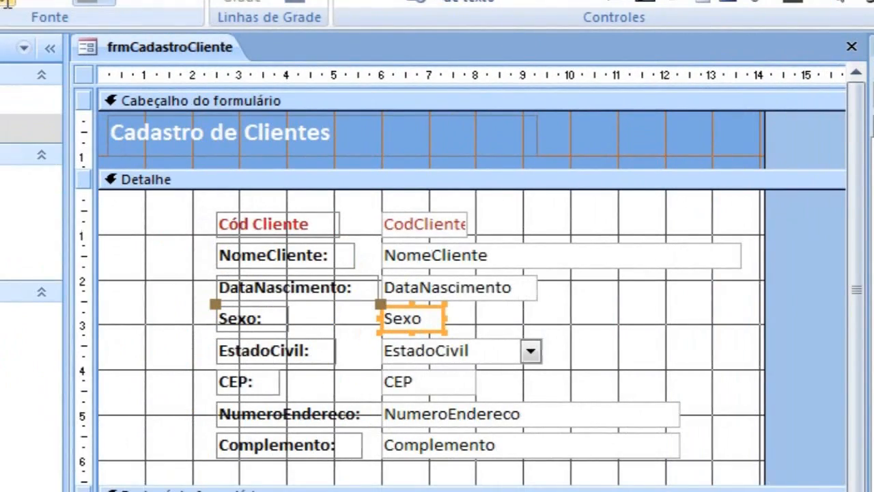
# Test the tab order in Form view by moving from NomeCliente through the remaining fields, and return to Design view.
pyautogui.press('F5')
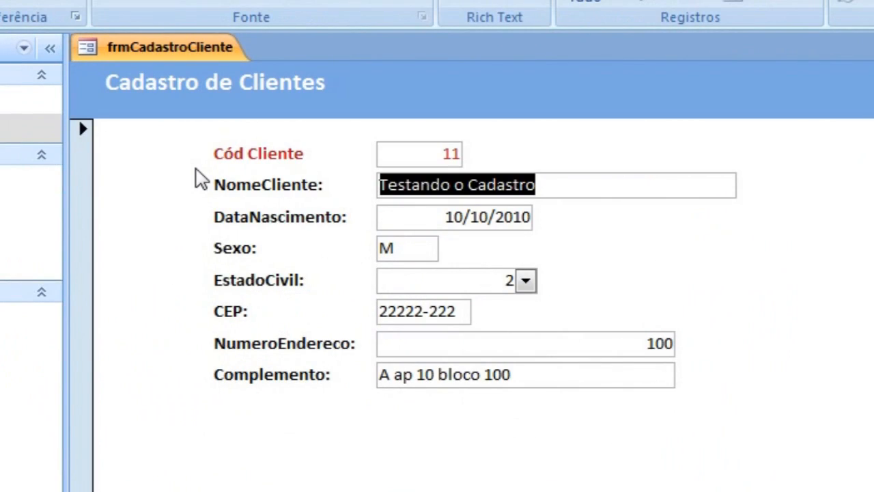
pyautogui.press('Tab')
pyautogui.press('Tab')
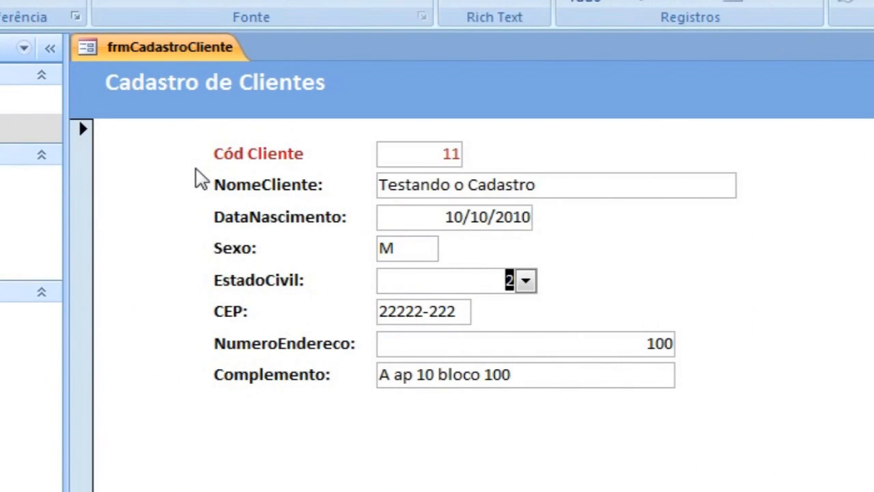
pyautogui.click(398, 186)
pyautogui.press('Tab')
pyautogui.press('Tab')
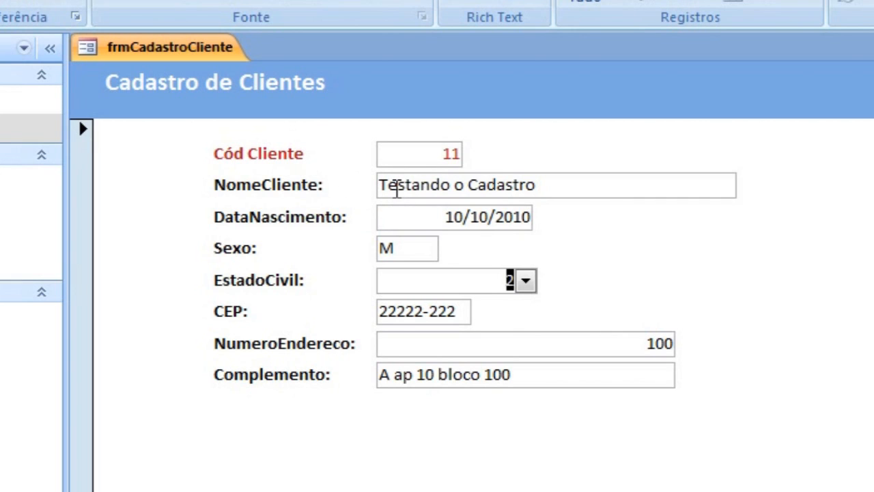
pyautogui.press('Tab')
pyautogui.press('Tab')
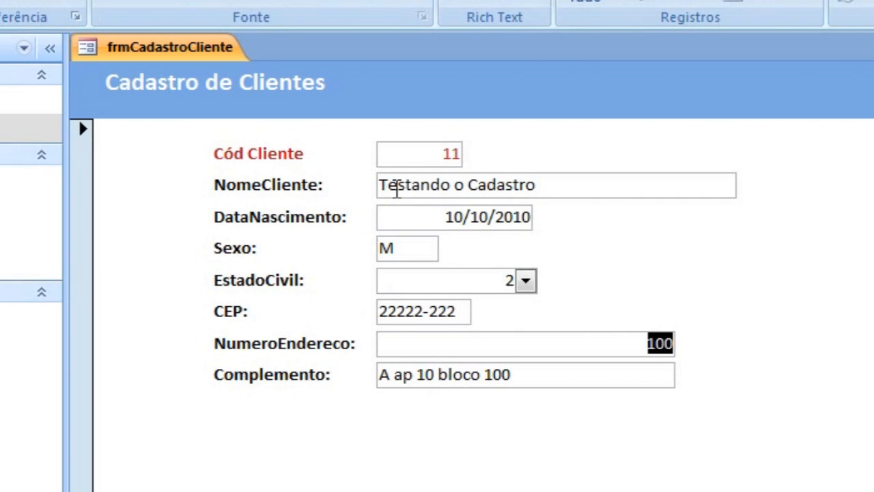
pyautogui.press('Tab')
pyautogui.press('Tab')
pyautogui.press('Tab')
pyautogui.press('Tab')
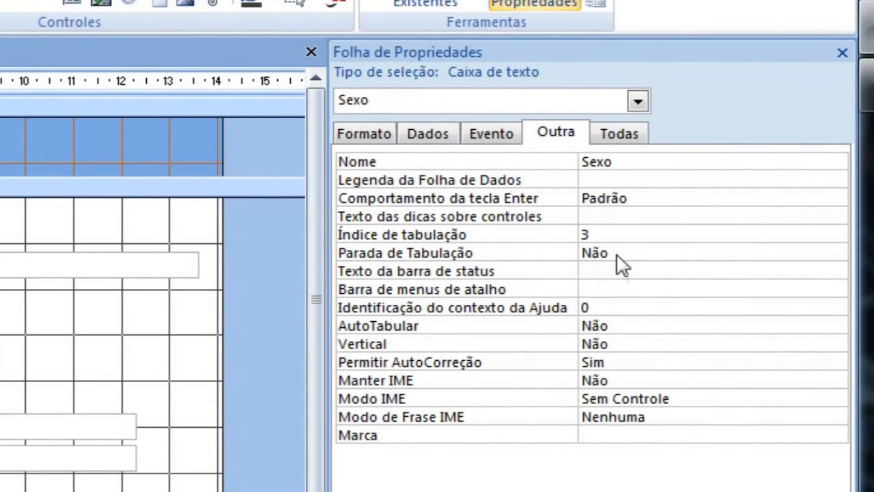
# Set Parada de Tabulação back to Sim for Sexo, and switch it to Não and back to Sim for Complemento.
pyautogui.doubleClick(623, 252)
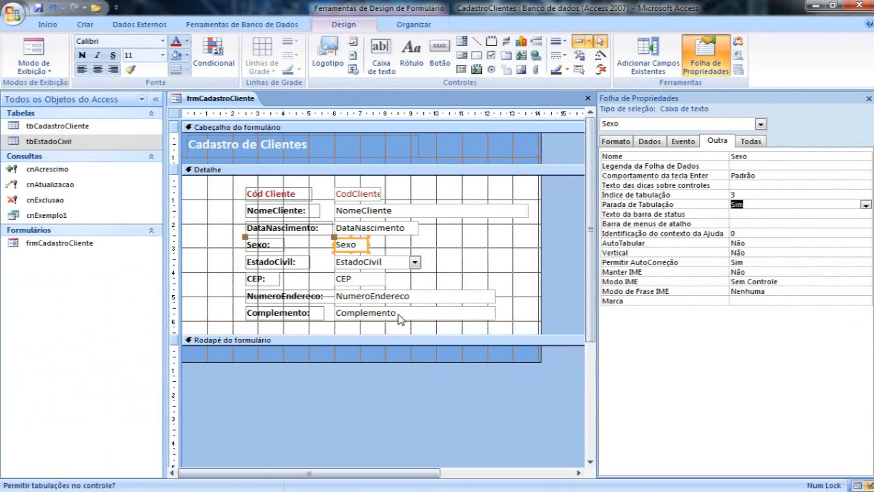
pyautogui.click(409, 312)
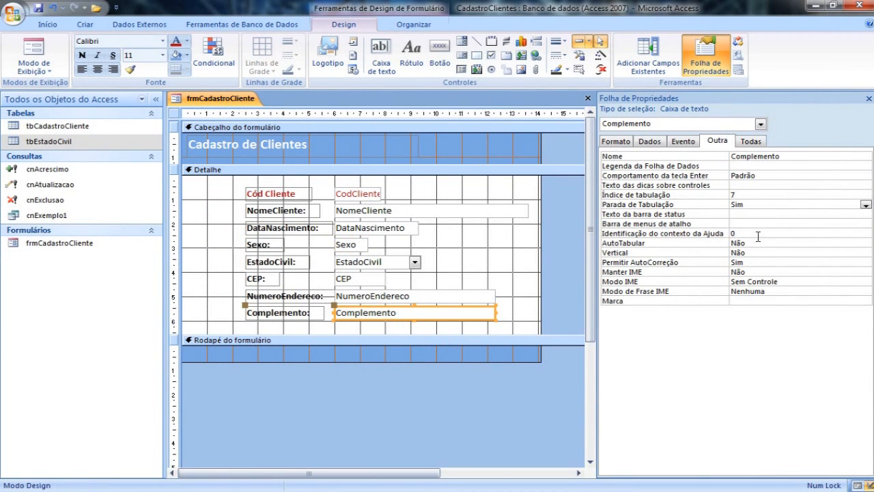
pyautogui.doubleClick(759, 205)
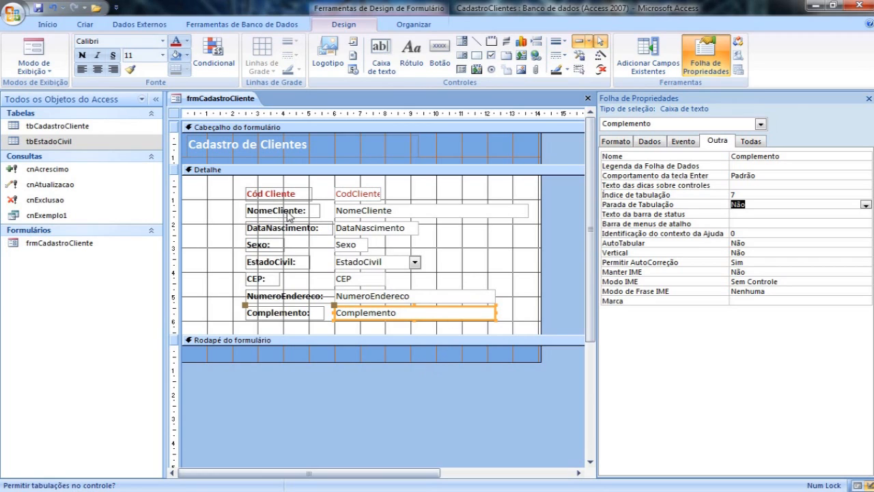
pyautogui.doubleClick(759, 204)
# Check the form in Form view, and extend the Detalhe section's height to about 8 cm in Design view.
pyautogui.click(41, 50)
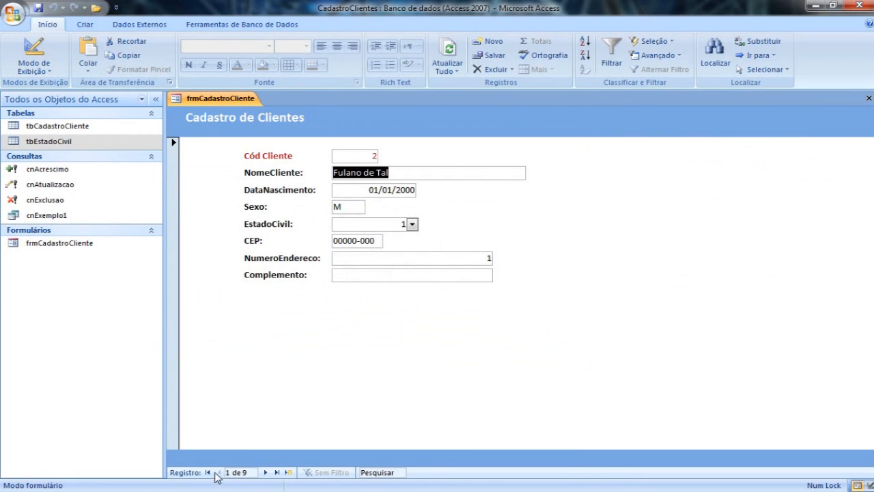
pyautogui.click(35, 53)
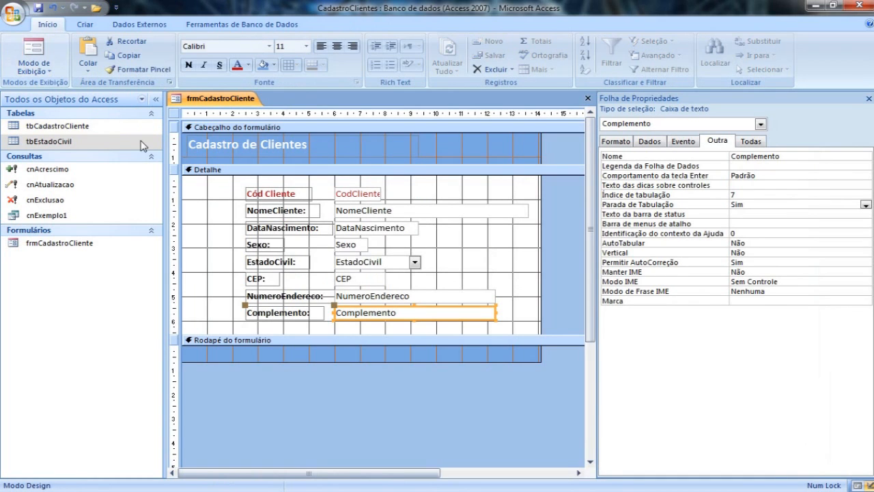
pyautogui.moveTo(343, 334); pyautogui.dragTo(341, 366)
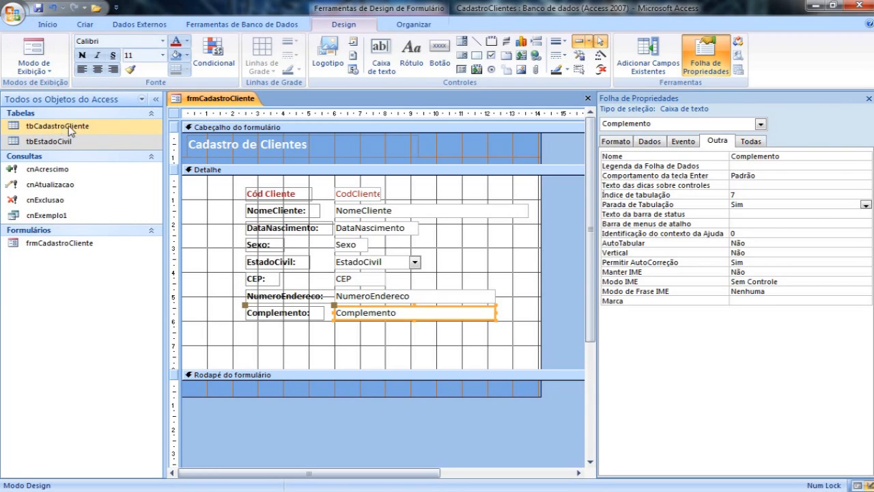
# Close frmCadastroCliente and create a new blank form in Design view.
pyautogui.click(587, 99)
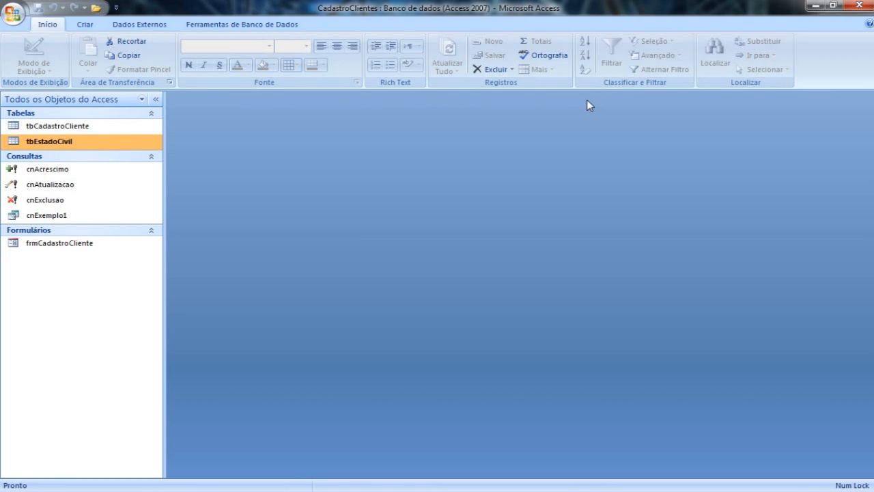
pyautogui.click(88, 25)
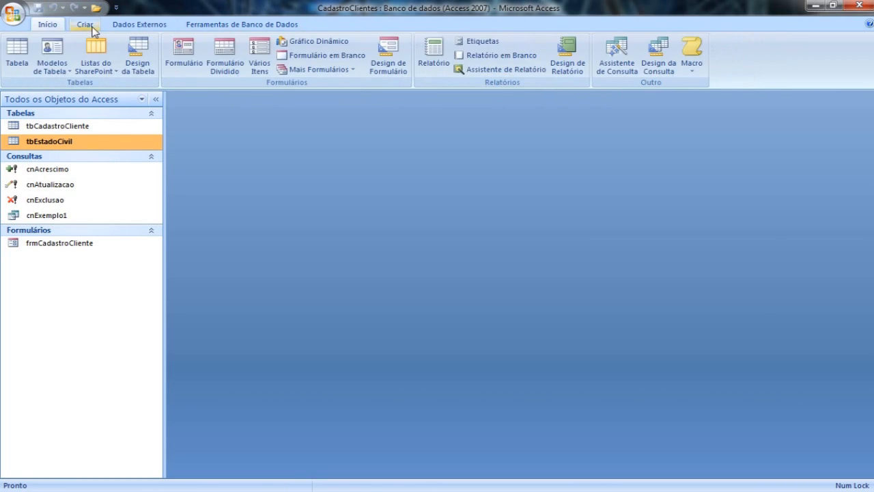
pyautogui.click(399, 76)
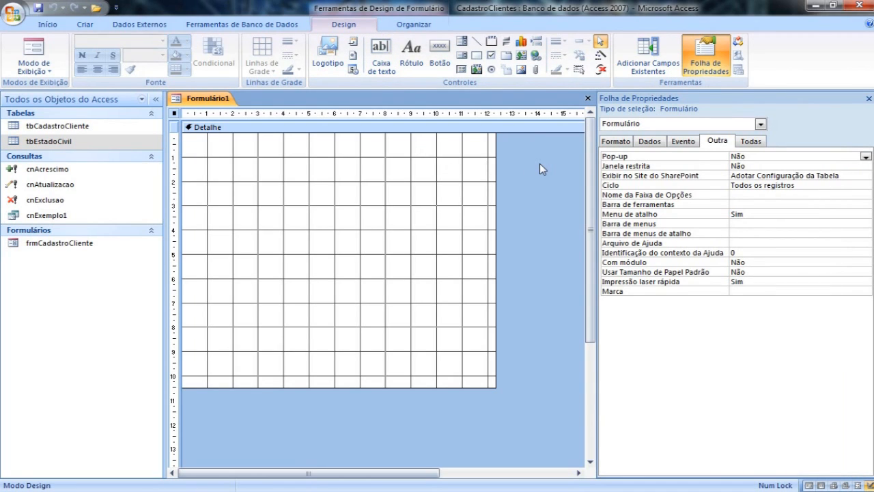
# Set the new form's Modo padrão to Formulário contínuo.
pyautogui.click(621, 144)
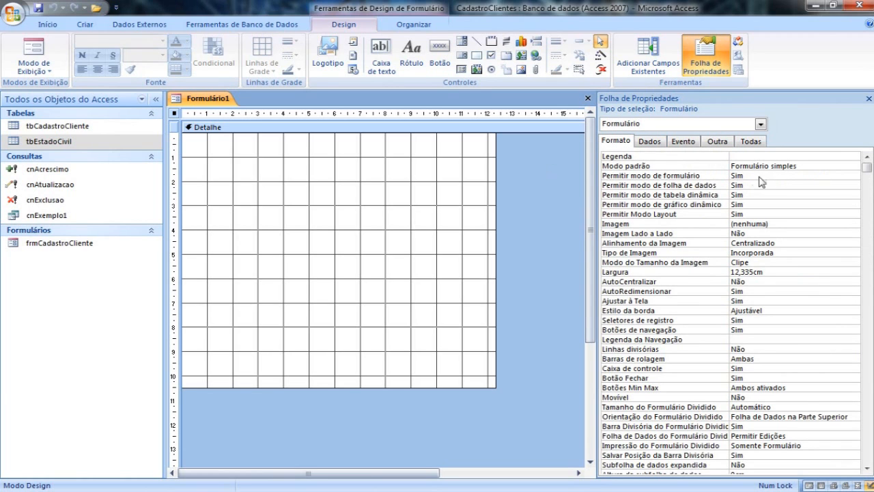
pyautogui.click(798, 166)
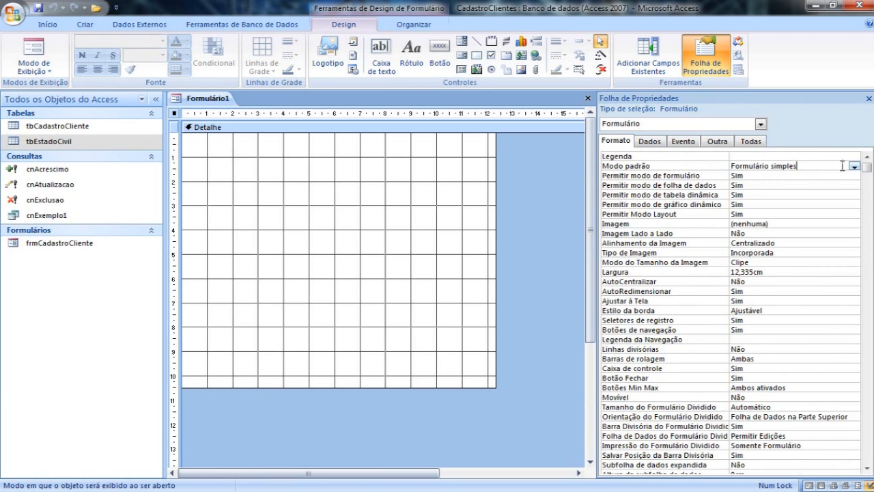
pyautogui.click(854, 167)
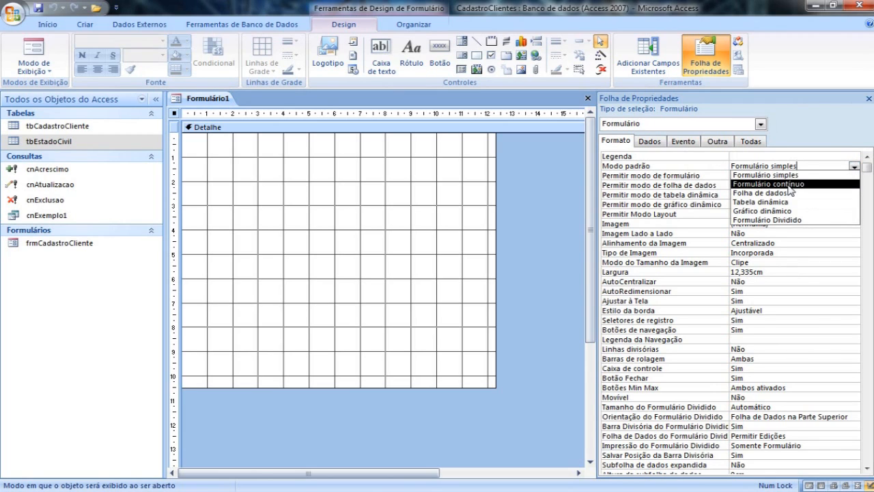
pyautogui.click(790, 185)
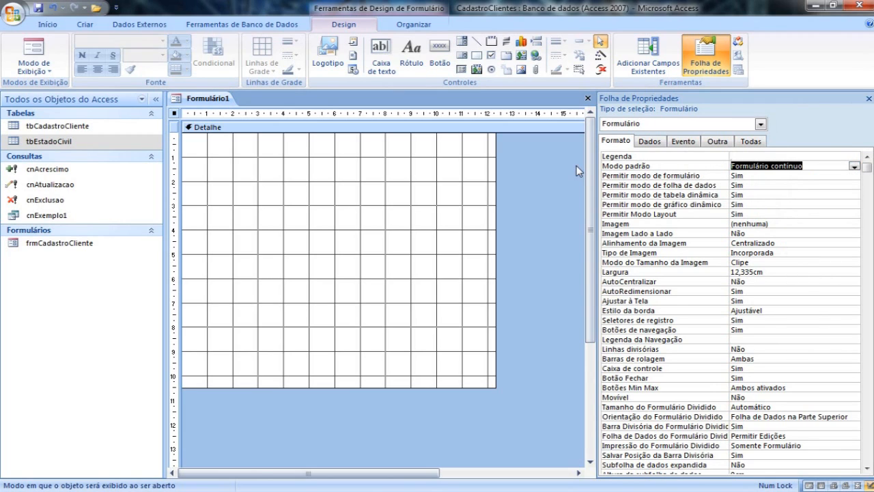
# Bind the new form to the tbEstadoCivil table through its Fonte de Registro property.
pyautogui.click(648, 146)
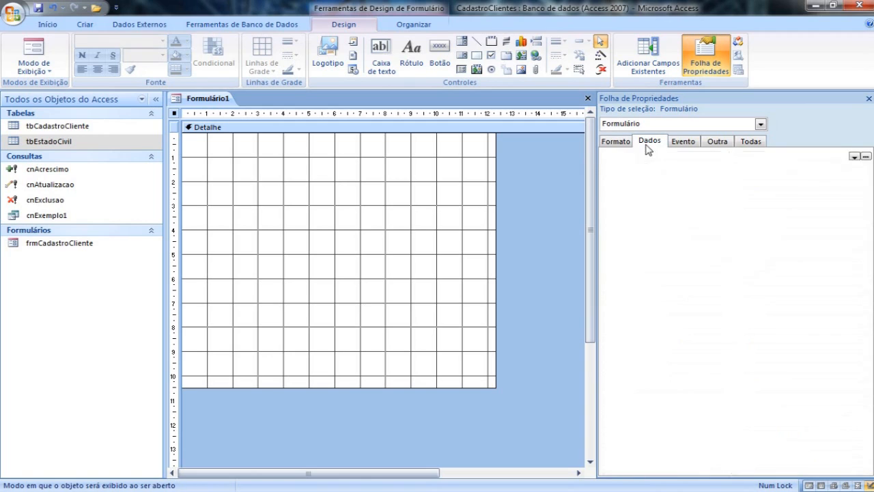
pyautogui.click(854, 156)
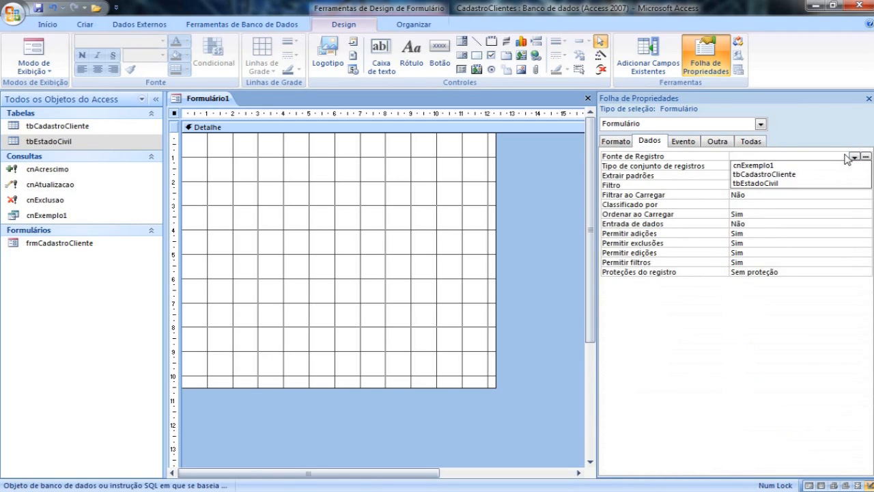
pyautogui.click(766, 183)
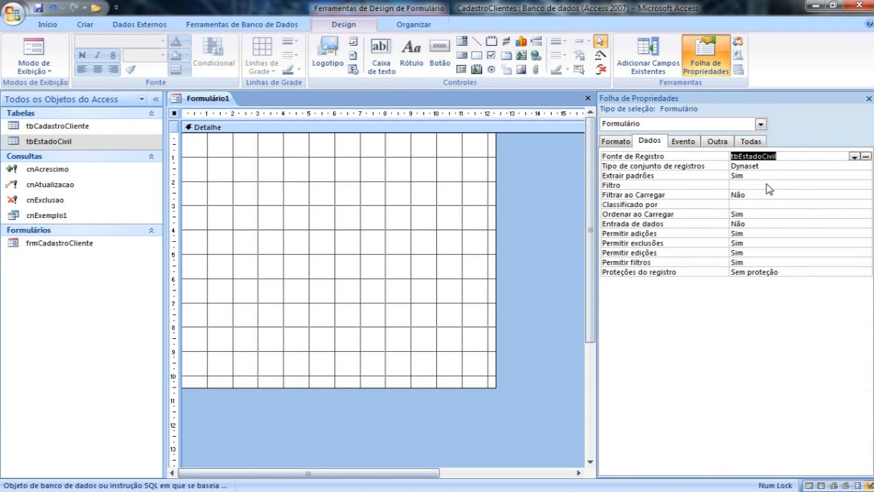
pyautogui.click(768, 183)
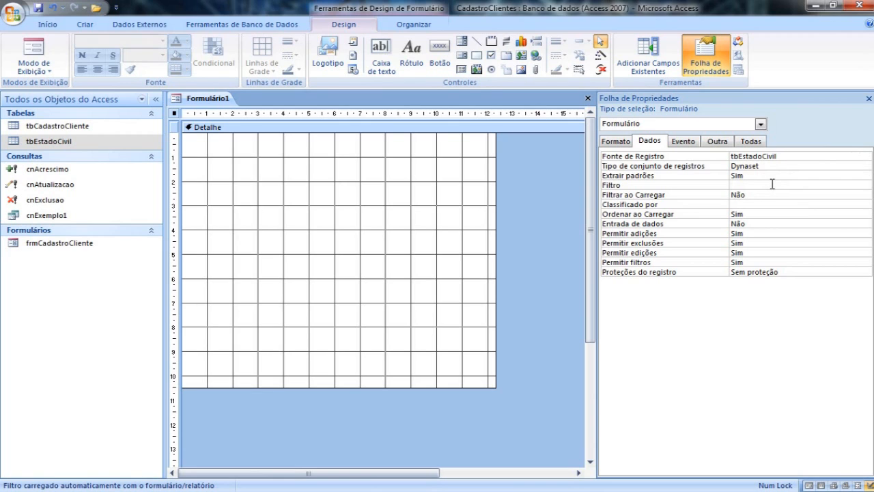
# Add the CodEstadoCivil and DescricaoEstadoCivil fields of tbEstadoCivil to the Detalhe section, with a small gap between the two rows.
pyautogui.click(647, 53)
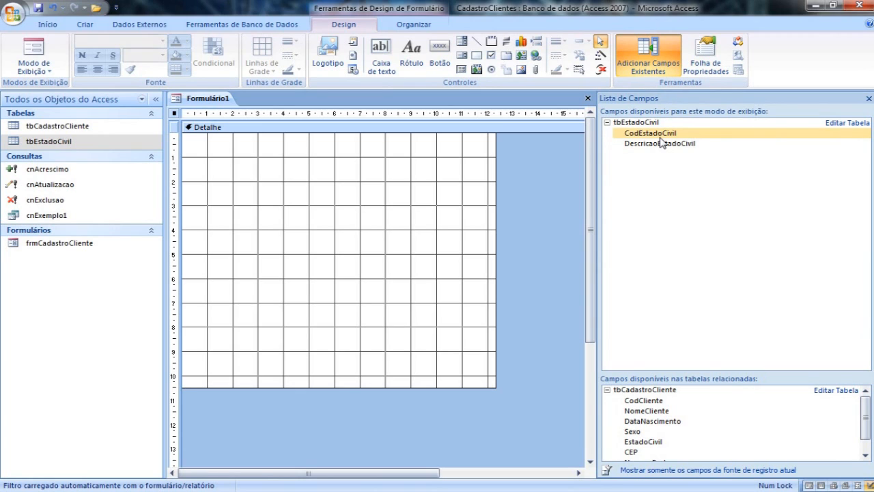
pyautogui.click(661, 143)
pyautogui.keyDown('shift'); pyautogui.click(664, 133); pyautogui.keyUp('shift')
pyautogui.moveTo(664, 133); pyautogui.dragTo(318, 200)
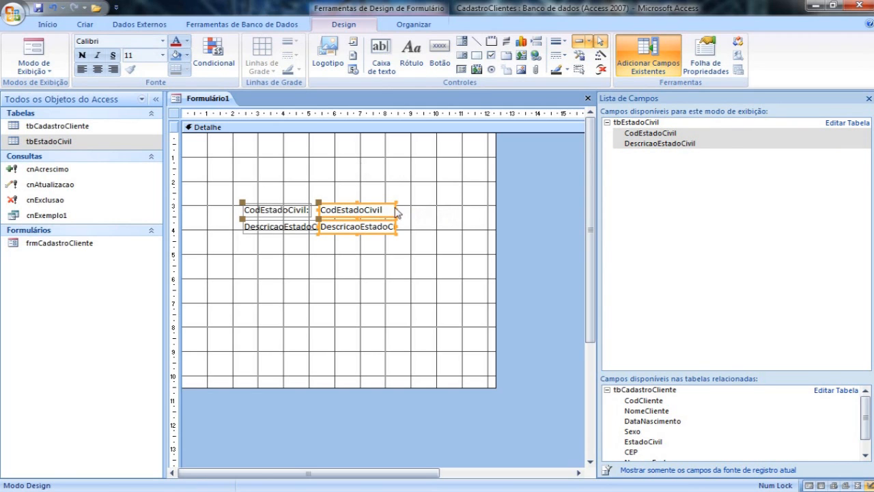
pyautogui.click(447, 208)
pyautogui.moveTo(347, 210); pyautogui.dragTo(334, 226)
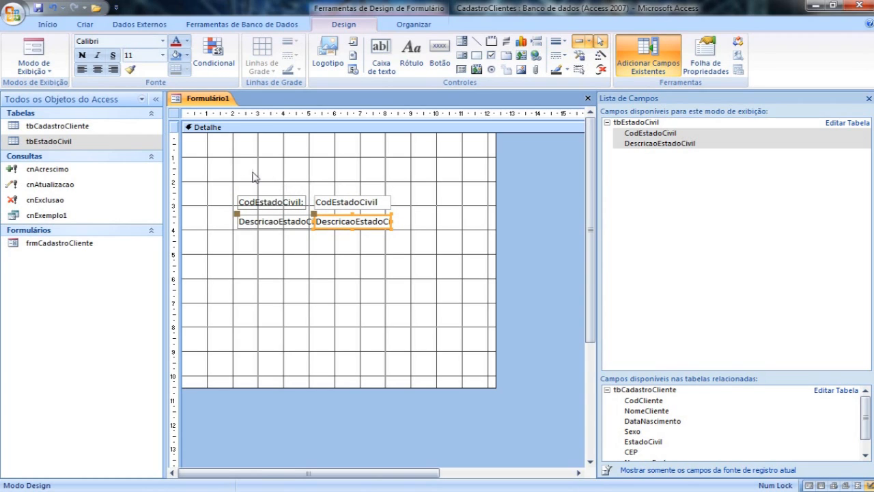
# Examine how the marital status records repeat down the continuous form in Form view.
pyautogui.click(37, 52)
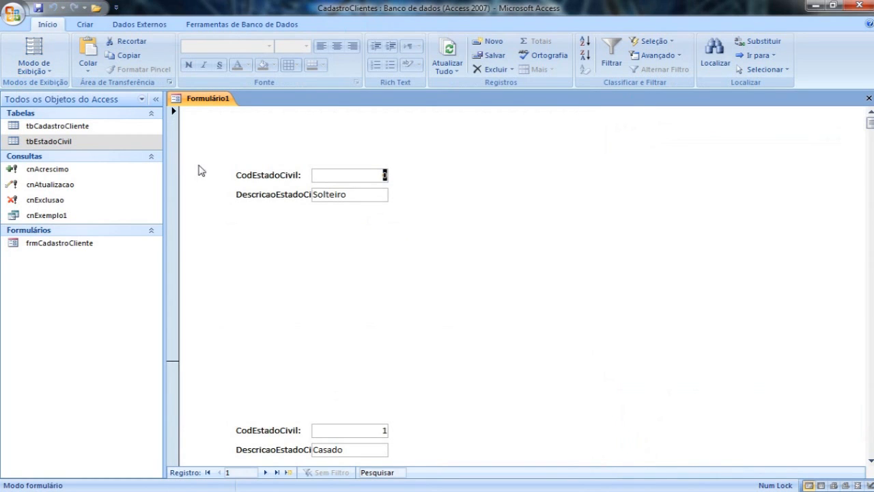
pyautogui.scroll(-2, 348, 213)
pyautogui.scroll(-2, 349, 213)
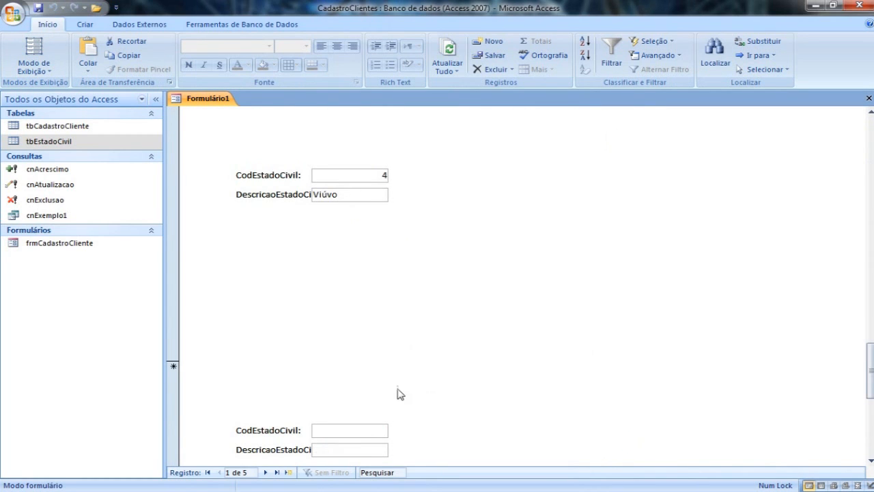
pyautogui.moveTo(871, 374); pyautogui.dragTo(866, 151)
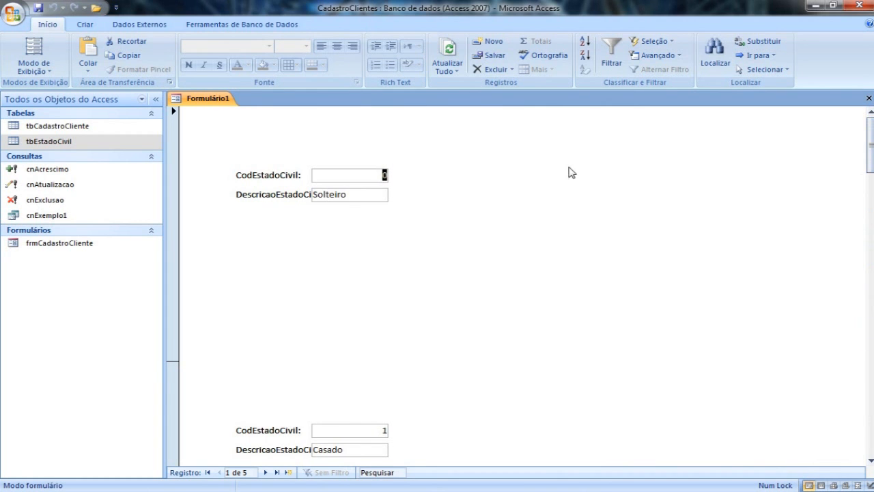
# Return to Design view and add a form header and footer (Cabeçalho/Rodapé de Formulário).
pyautogui.click(34, 69)
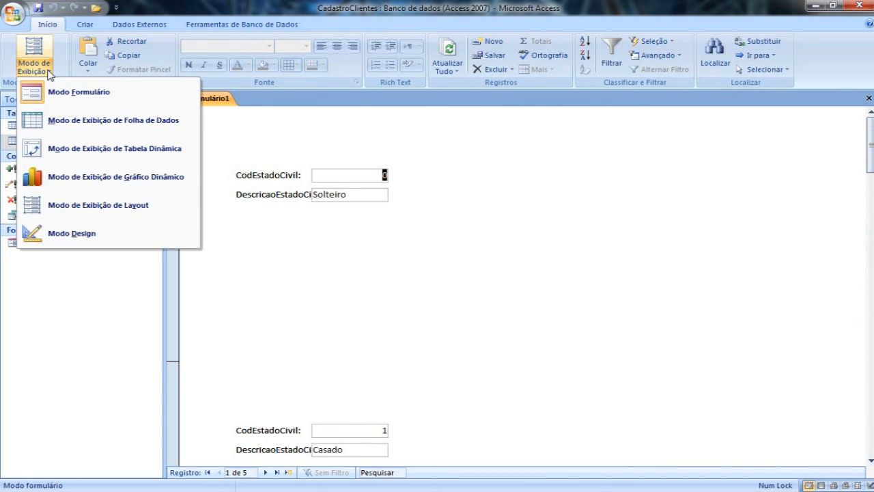
pyautogui.click(74, 234)
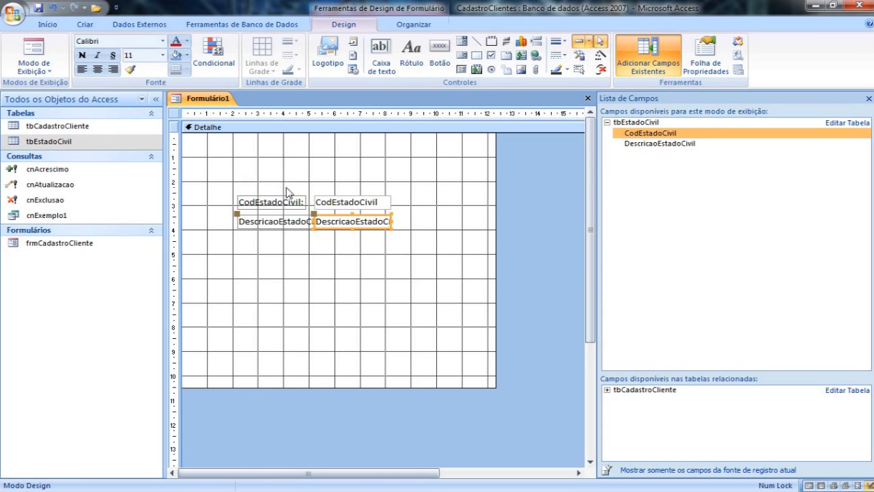
pyautogui.rightClick(243, 159)
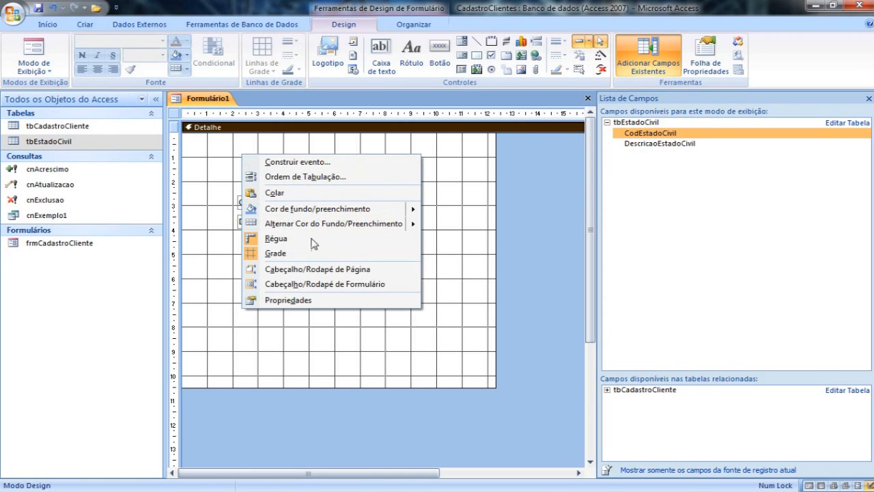
pyautogui.click(319, 284)
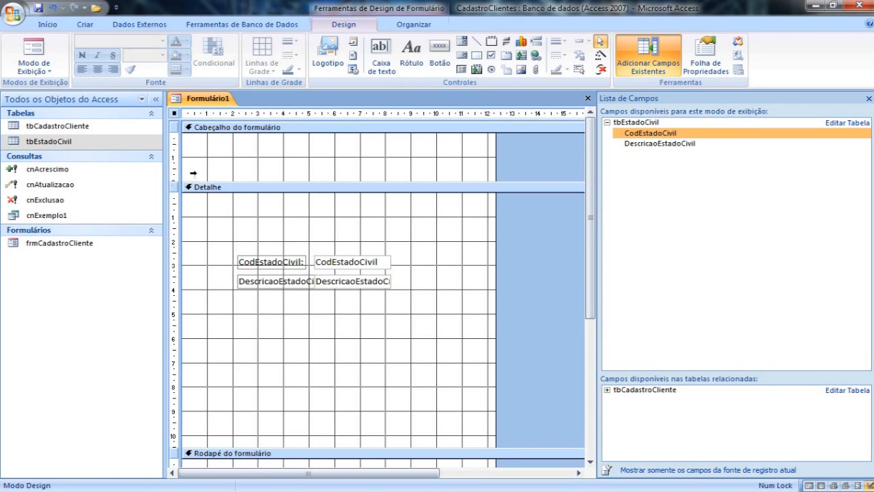
# Add a label reading "Cadastro Estado Civil" to the form header.
pyautogui.click(412, 56)
pyautogui.click(244, 158)
pyautogui.write('Cadastro Este')
pyautogui.write('do Civil')
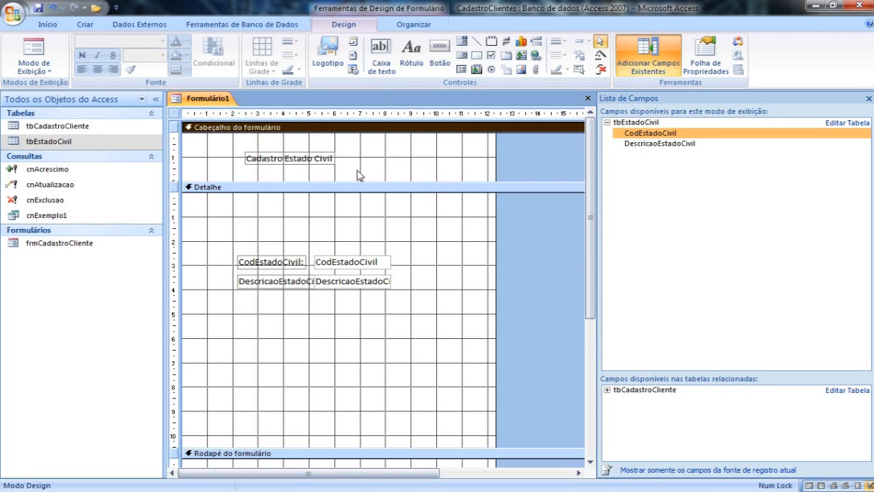
# Enlarge the header title label to about 8 cm wide and make its text bold, size 16 and white.
pyautogui.moveTo(295, 162); pyautogui.dragTo(388, 162)
pyautogui.click(82, 55)
pyautogui.click(163, 54)
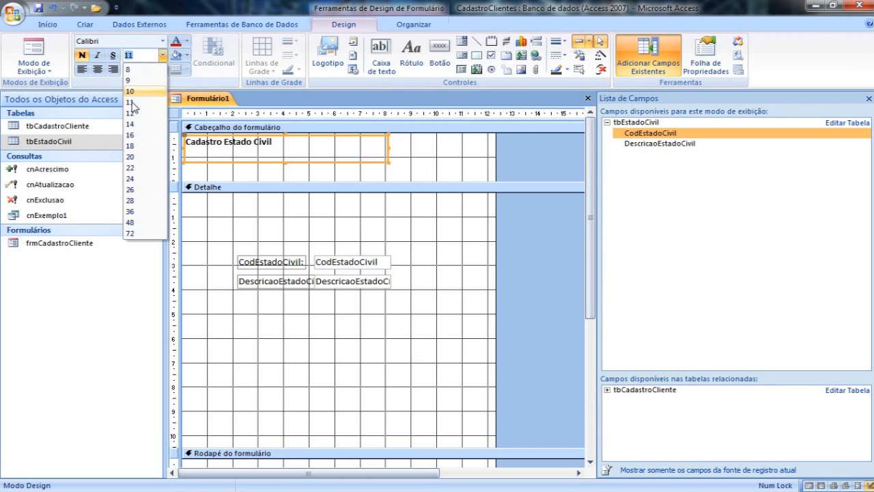
pyautogui.click(131, 134)
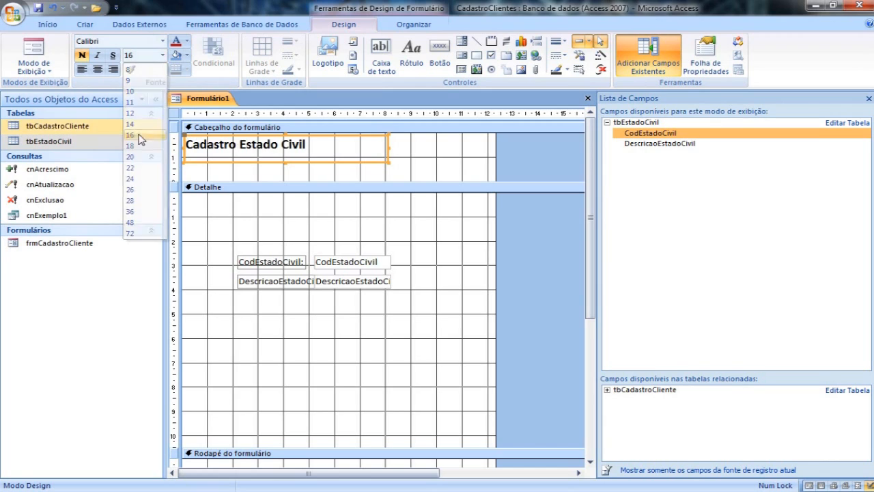
pyautogui.click(186, 42)
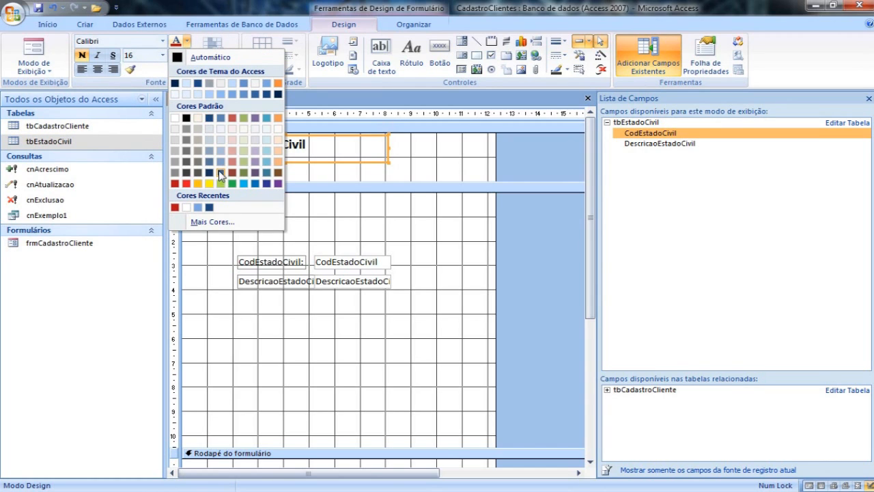
pyautogui.click(256, 183)
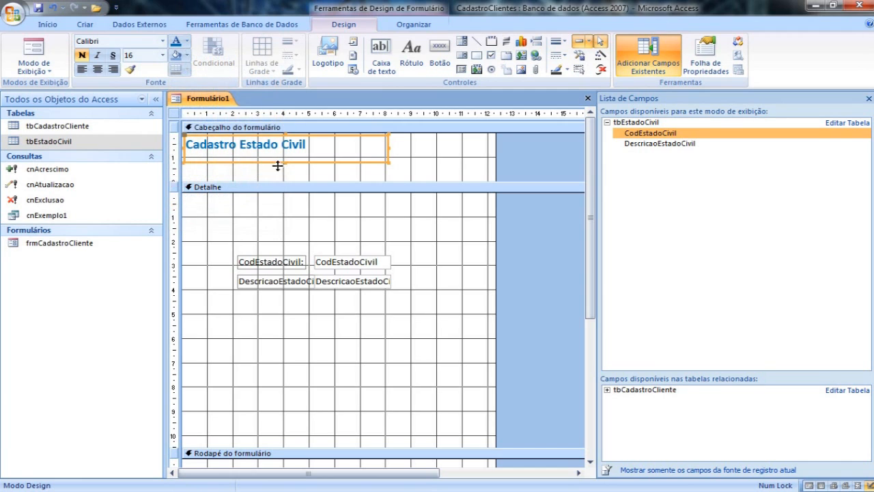
pyautogui.click(186, 41)
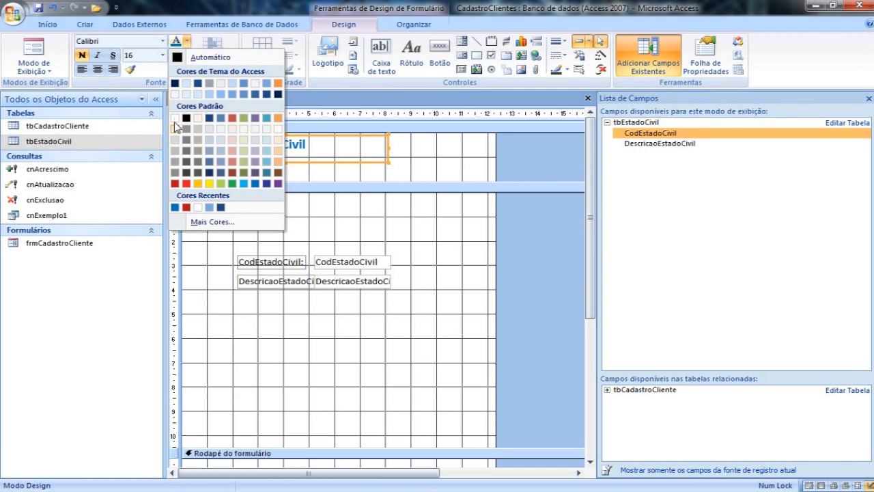
pyautogui.click(174, 118)
# Fill the form header and footer with blue, and shorten the Detalhe section to about 5.7 cm.
pyautogui.click(447, 157)
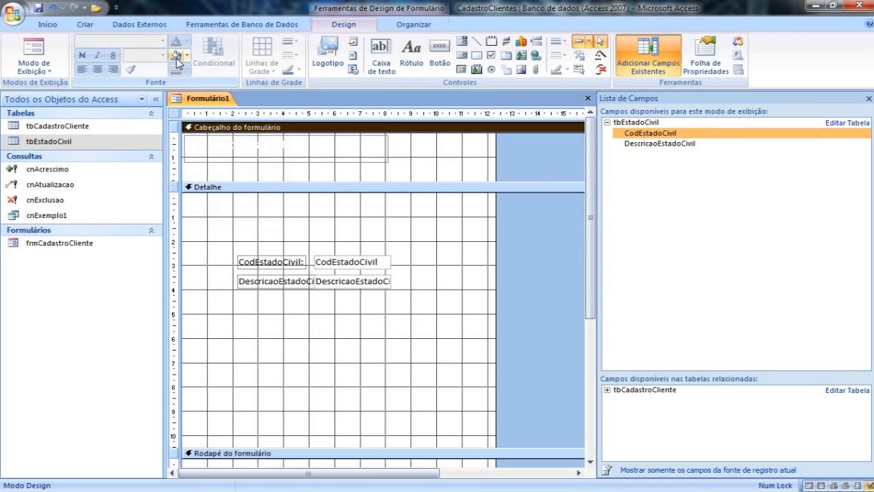
pyautogui.click(176, 55)
pyautogui.moveTo(398, 449); pyautogui.dragTo(399, 336)
pyautogui.click(396, 371)
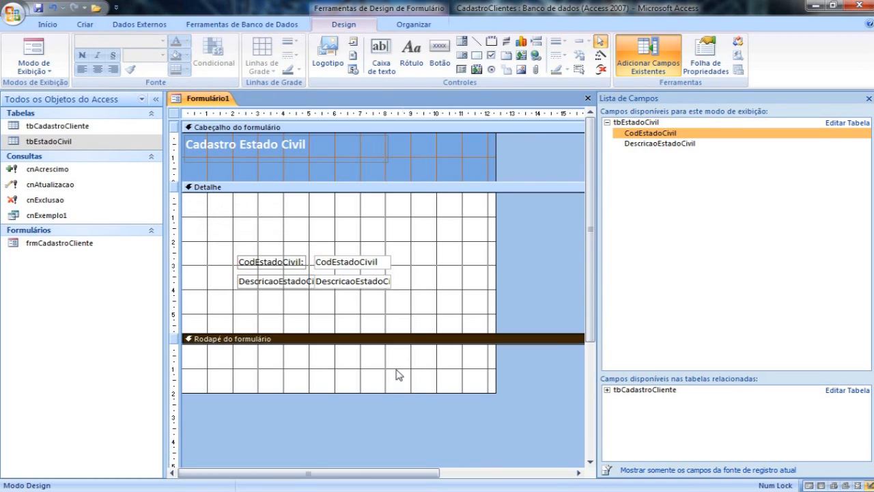
pyautogui.click(176, 56)
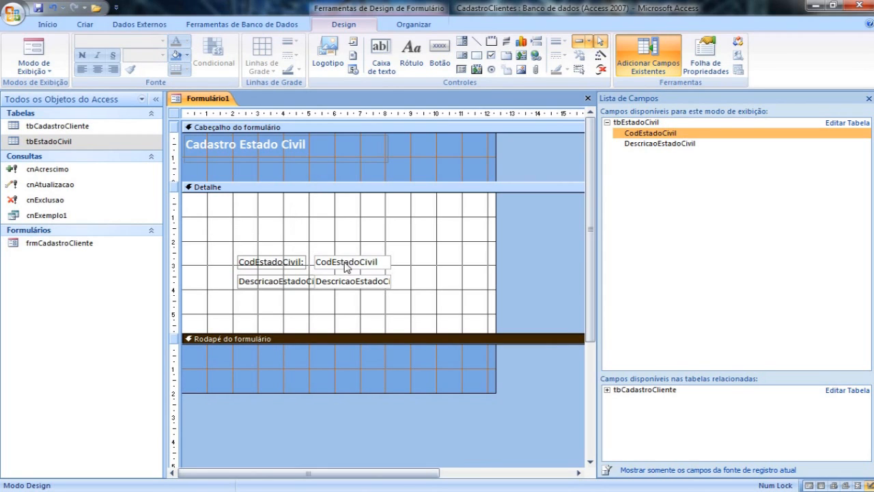
# Make the CodEstadoCivil and DescricaoEstadoCivil field labels in the Detalhe section bold.
pyautogui.click(261, 261)
pyautogui.moveTo(238, 255); pyautogui.dragTo(261, 297)
pyautogui.moveTo(217, 233); pyautogui.dragTo(273, 303)
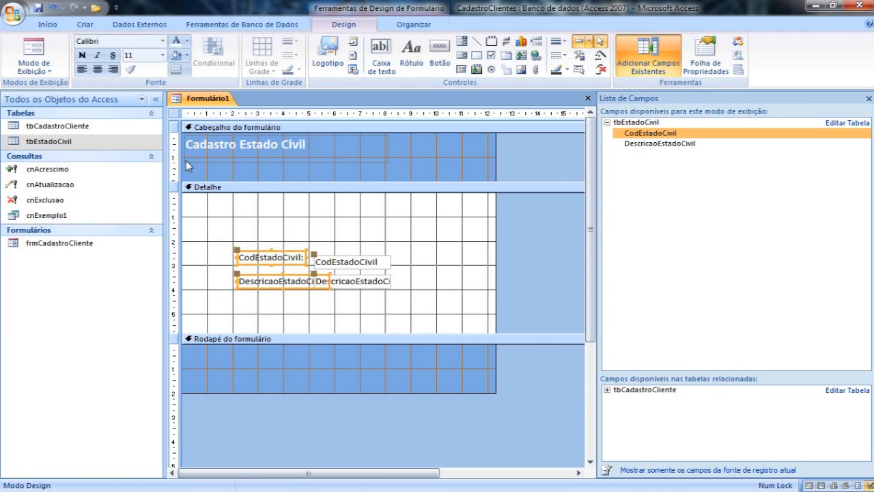
pyautogui.click(82, 54)
# Try to reposition the CodEstadoCivil label and its text box within the Detalhe section.
pyautogui.click(246, 225)
pyautogui.click(248, 254)
pyautogui.click(362, 262)
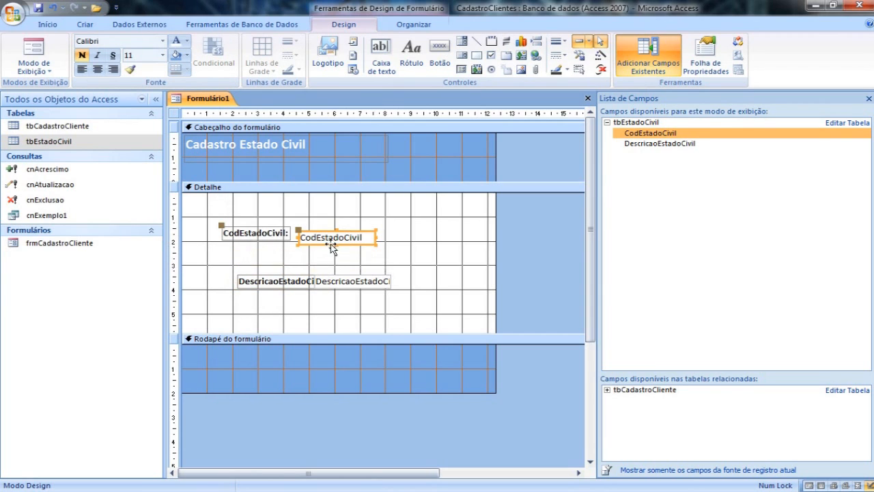
pyautogui.moveTo(264, 261); pyautogui.dragTo(269, 225)
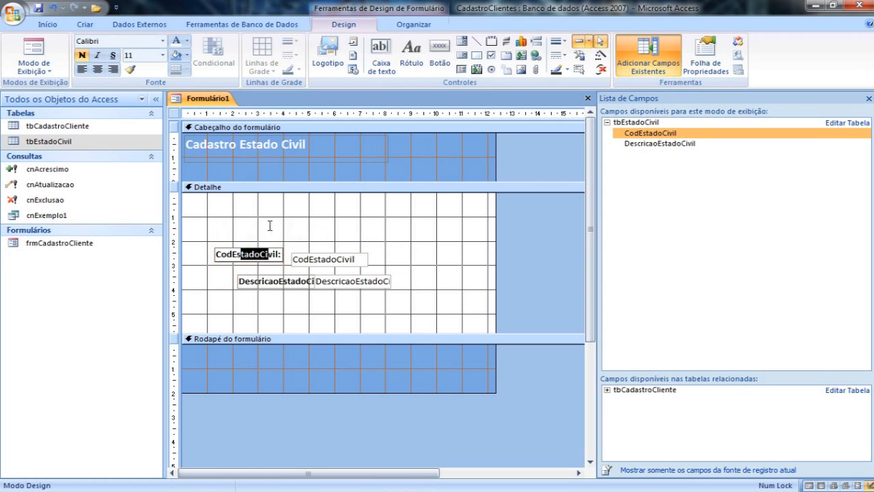
pyautogui.click(319, 239)
pyautogui.moveTo(308, 260); pyautogui.dragTo(365, 245)
pyautogui.click(368, 249)
pyautogui.click(369, 255)
pyautogui.click(373, 250)
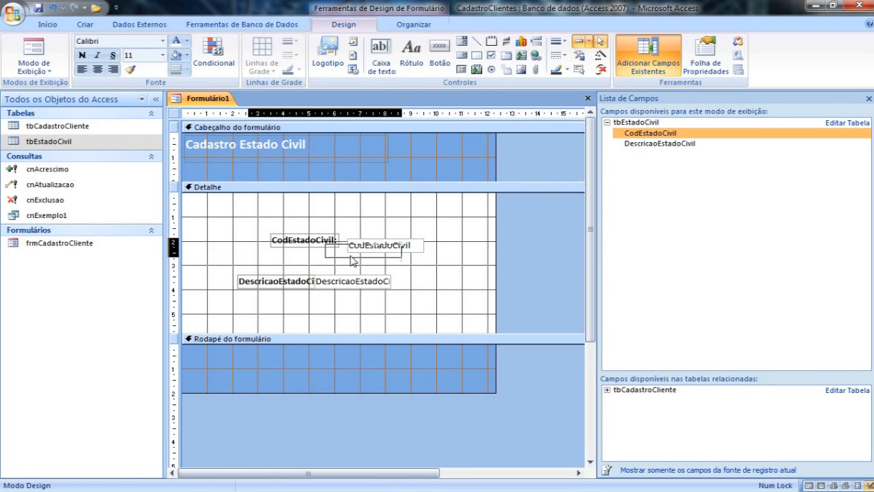
pyautogui.moveTo(375, 253); pyautogui.dragTo(352, 259)
pyautogui.moveTo(216, 219); pyautogui.dragTo(268, 294)
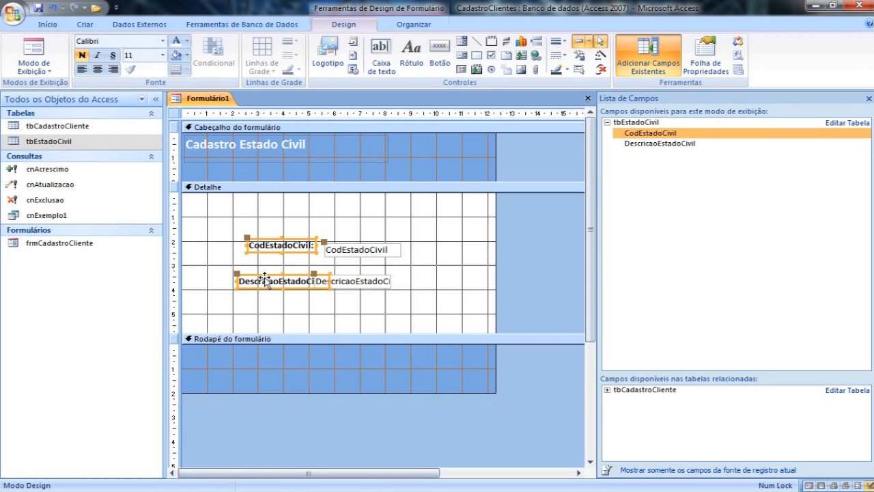
pyautogui.click(267, 227)
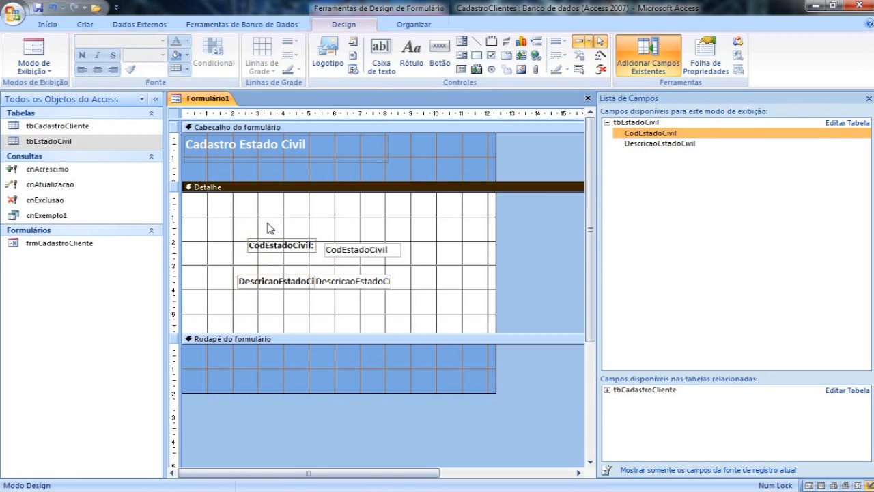
pyautogui.click(268, 247)
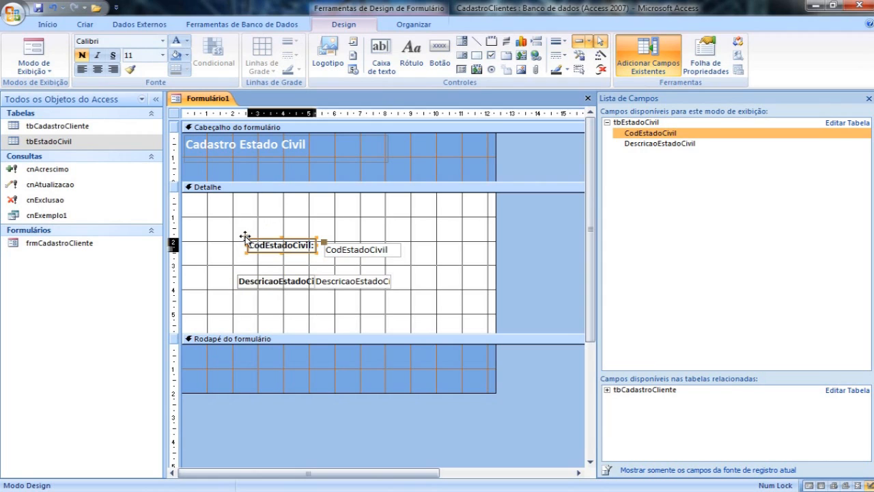
# Move the DescricaoEstadoCivil label above the CodEstadoCivil row and its text box below that row, apart from each other.
pyautogui.click(243, 282)
pyautogui.moveTo(236, 275); pyautogui.dragTo(216, 207)
pyautogui.moveTo(334, 285); pyautogui.dragTo(337, 309)
pyautogui.moveTo(338, 308); pyautogui.dragTo(383, 278)
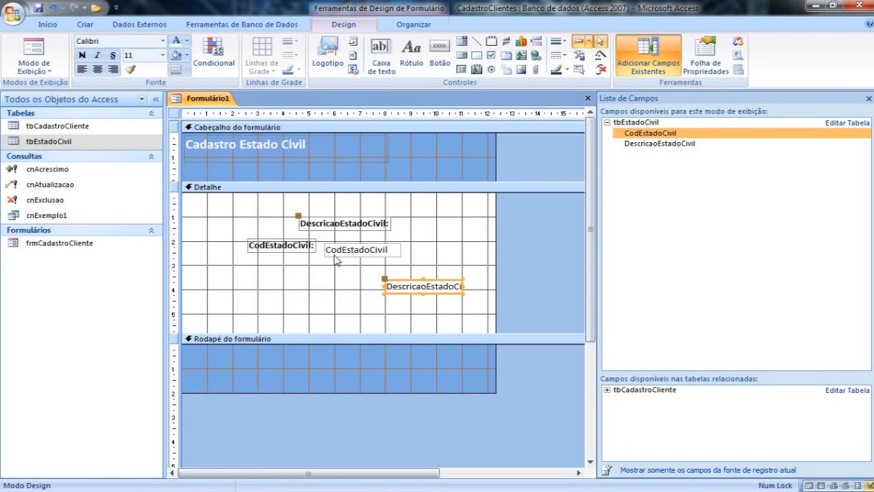
# Cut both field labels and paste them back into Detalhe detached from their text boxes, placing the DescricaoEstadoCivil label beside the CodEstadoCivil label.
pyautogui.moveTo(221, 214); pyautogui.dragTo(310, 258)
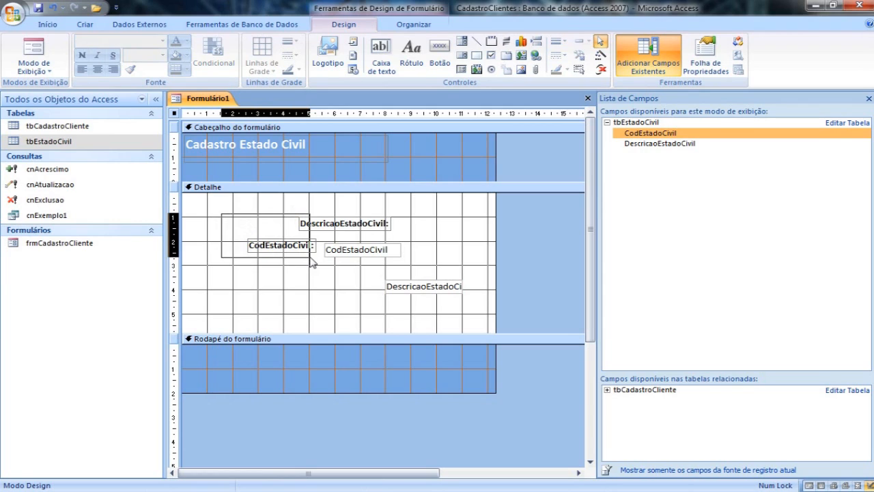
pyautogui.moveTo(310, 263); pyautogui.dragTo(312, 262)
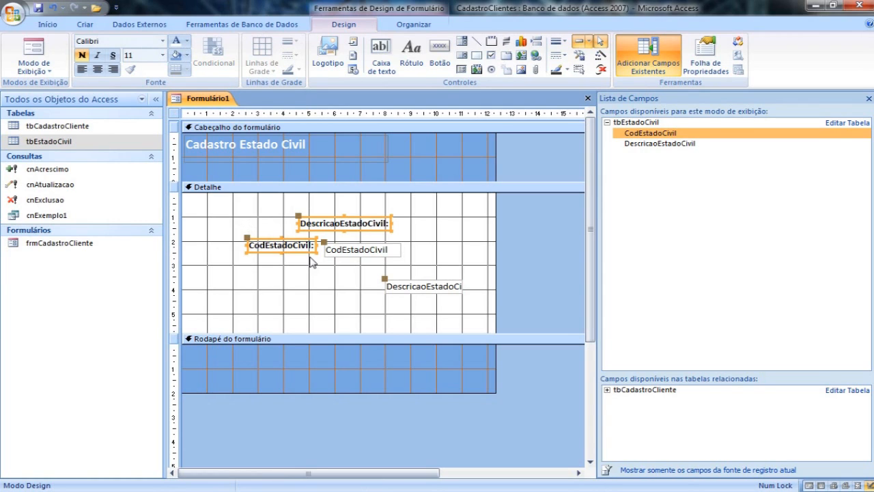
pyautogui.press('Delete')
pyautogui.hotkey('ctrl', 'z')
pyautogui.click(293, 221)
pyautogui.moveTo(293, 203); pyautogui.dragTo(380, 213)
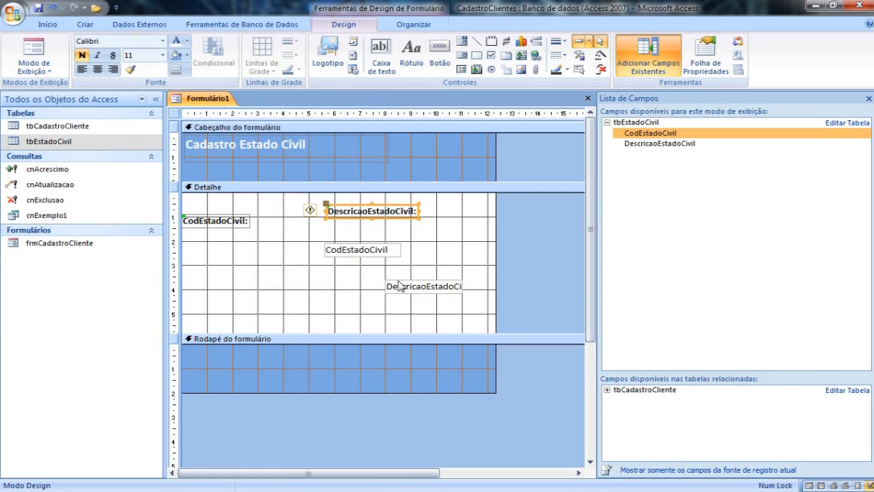
# Extend the form header to about 2.4 cm and arrange the Detalhe fields in two columns, each label directly above its text box.
pyautogui.moveTo(286, 186); pyautogui.dragTo(285, 196)
pyautogui.click(225, 237)
pyautogui.moveTo(226, 240); pyautogui.dragTo(254, 226)
pyautogui.moveTo(364, 229); pyautogui.dragTo(370, 222)
pyautogui.moveTo(363, 263); pyautogui.dragTo(246, 236)
pyautogui.moveTo(410, 297); pyautogui.dragTo(425, 233)
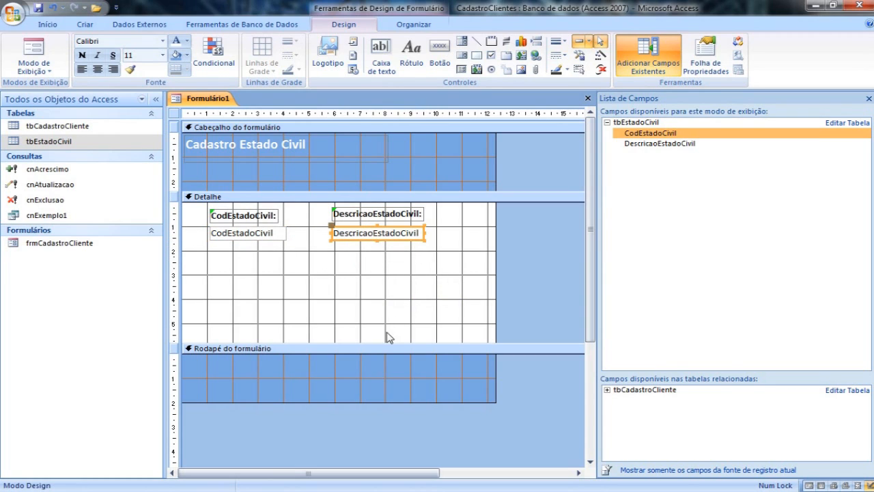
# Shorten the Detalhe section to about 1.9 cm and check the form in Form view.
pyautogui.moveTo(385, 341); pyautogui.dragTo(386, 246)
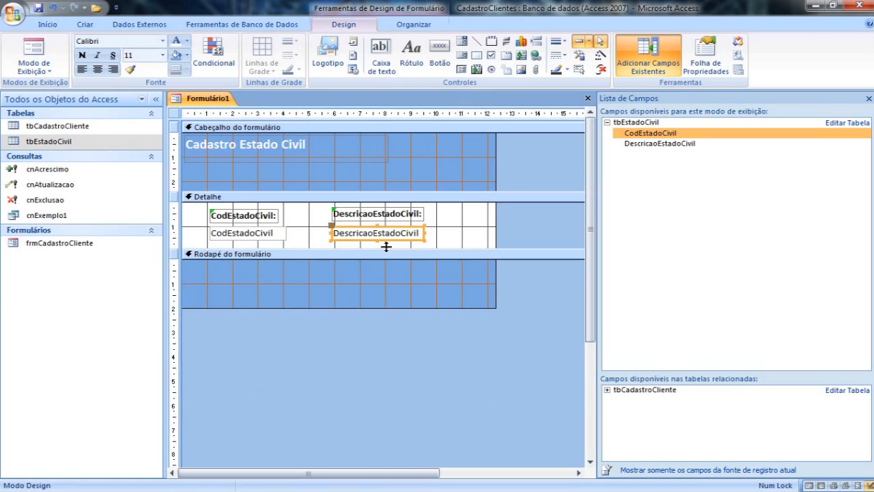
pyautogui.click(38, 54)
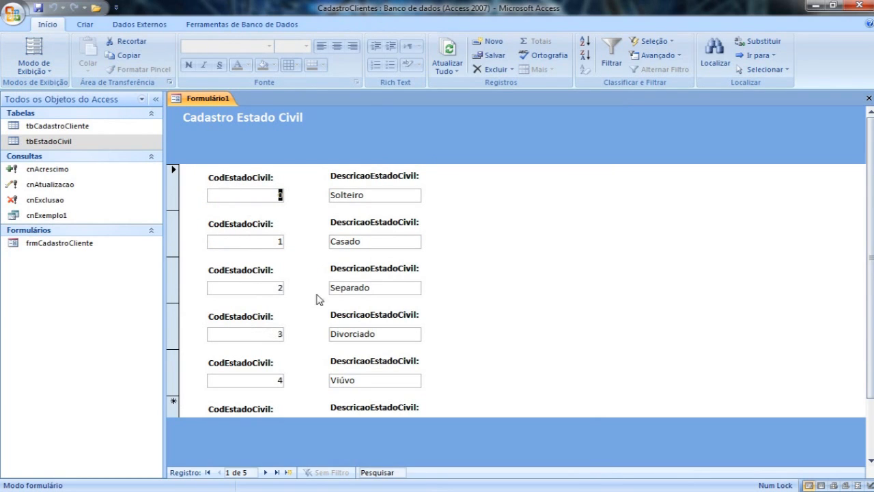
# Return to Design view and move the CodEstadoCivil and DescricaoEstadoCivil labels into the form header, above their text box columns.
pyautogui.click(34, 69)
pyautogui.click(72, 231)
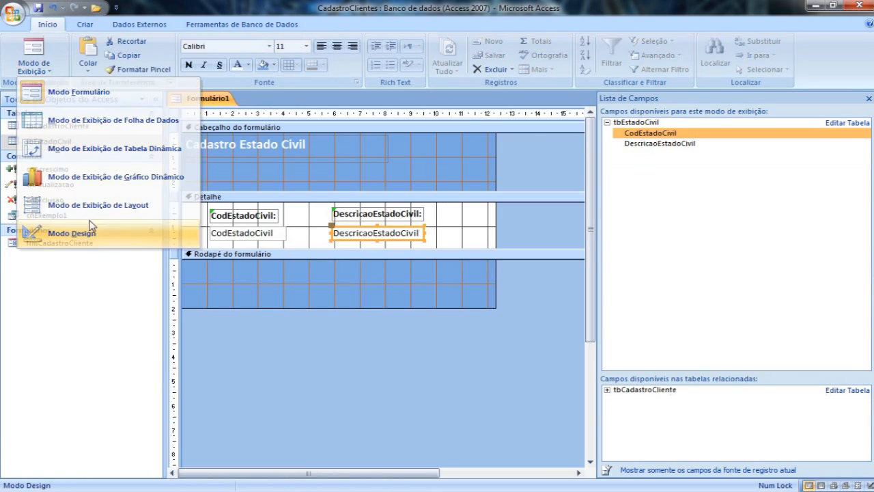
pyautogui.moveTo(215, 217); pyautogui.dragTo(217, 183)
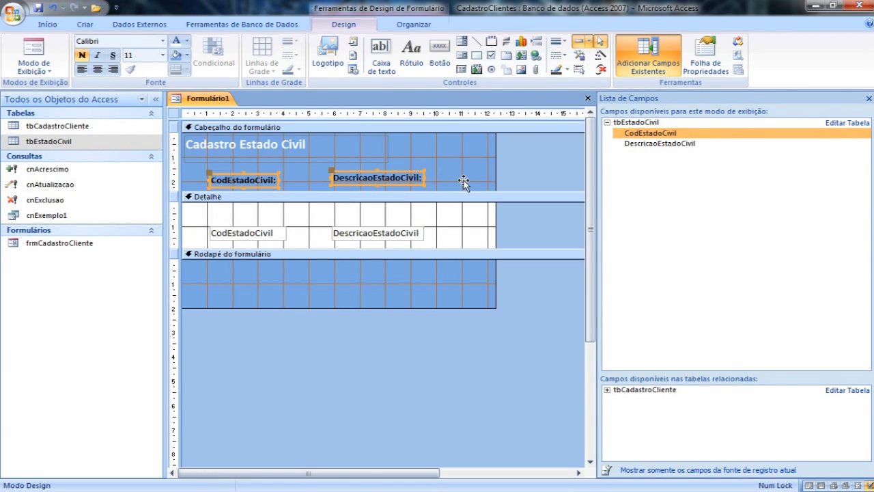
# Move both text boxes to the top edge of Detalhe, shorten the section to about 0.7 cm and check the form in Form view.
pyautogui.click(408, 179)
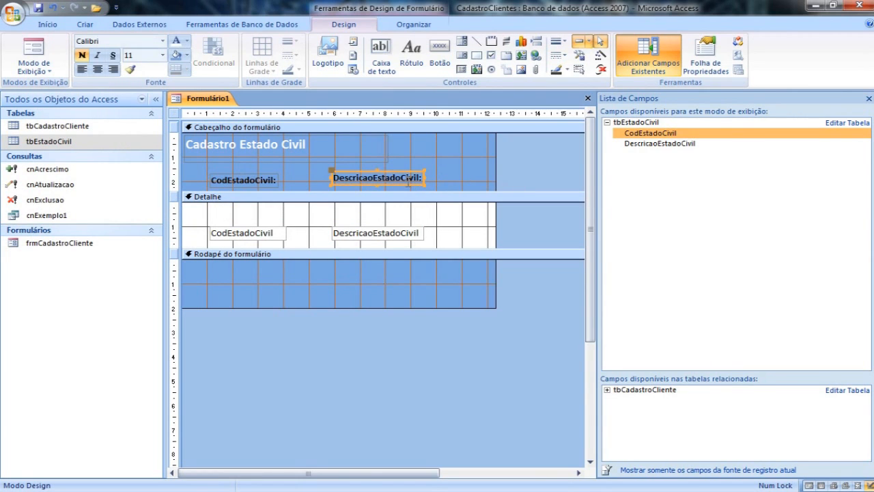
pyautogui.click(447, 189)
pyautogui.moveTo(380, 236); pyautogui.dragTo(385, 214)
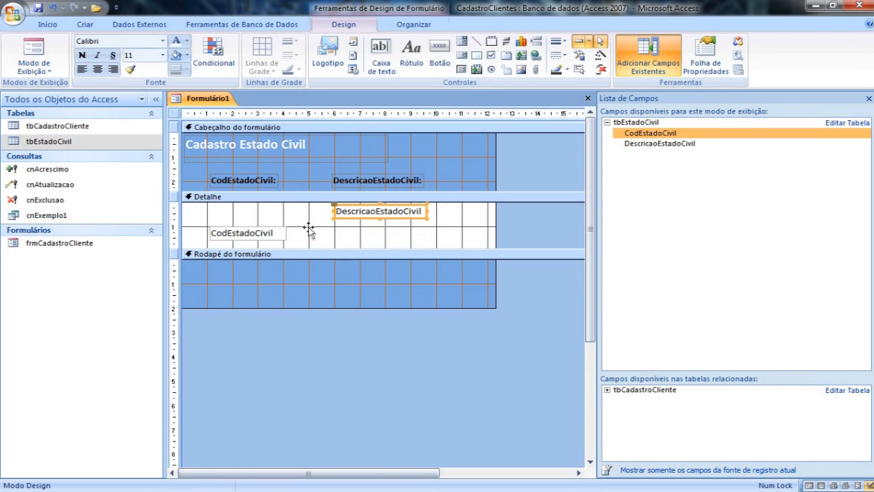
pyautogui.moveTo(267, 238); pyautogui.dragTo(265, 216)
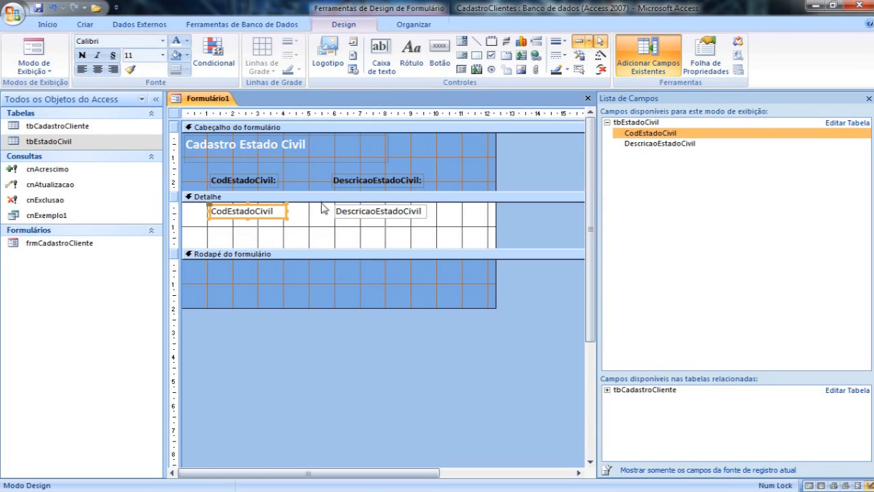
pyautogui.moveTo(322, 248); pyautogui.dragTo(320, 220)
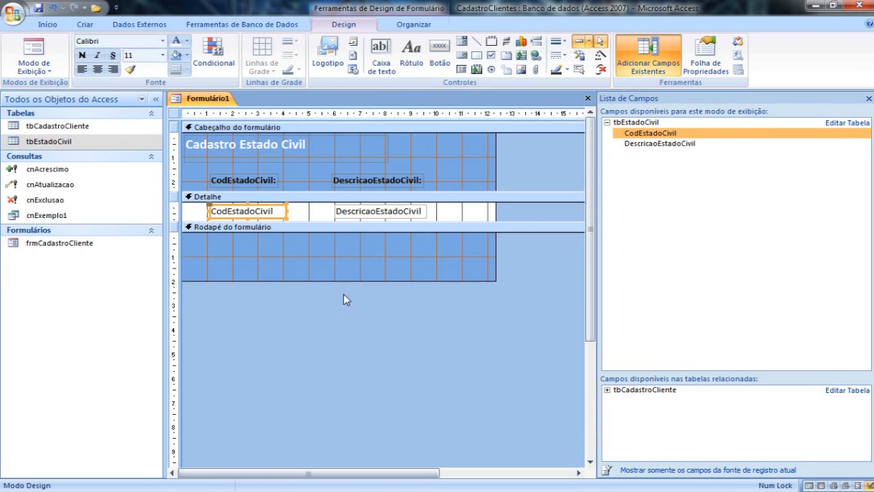
pyautogui.click(34, 46)
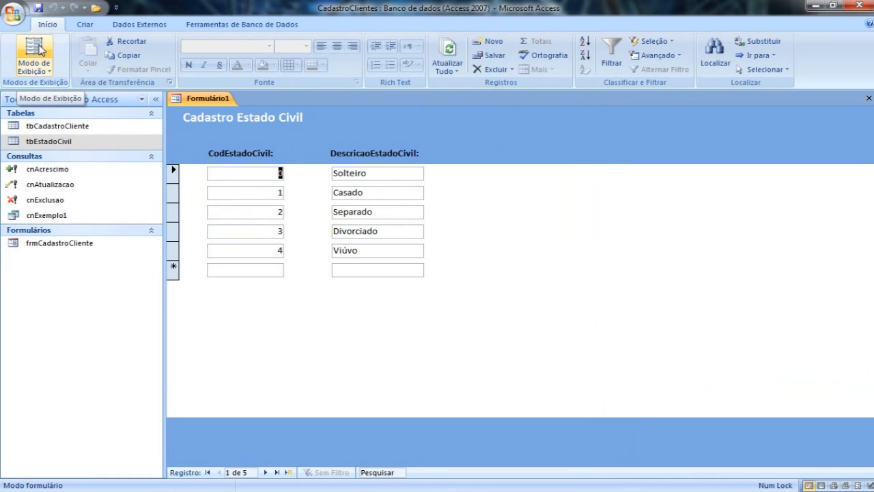
# Shorten the form footer to about 0.6 cm in Design view and check the form in Form view.
pyautogui.click(34, 68)
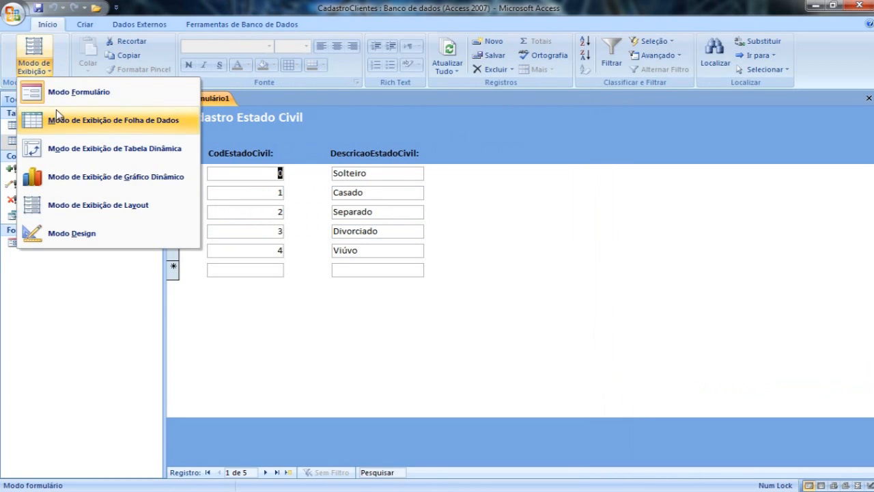
pyautogui.click(72, 233)
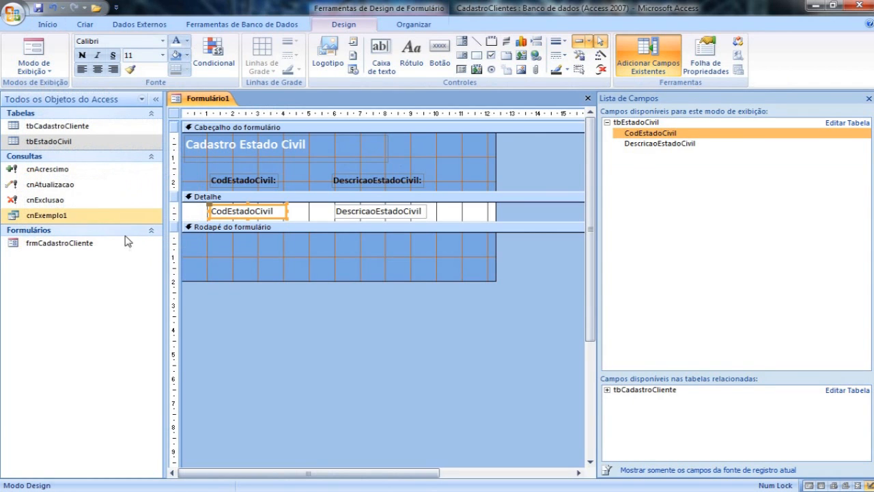
pyautogui.moveTo(251, 281); pyautogui.dragTo(254, 246)
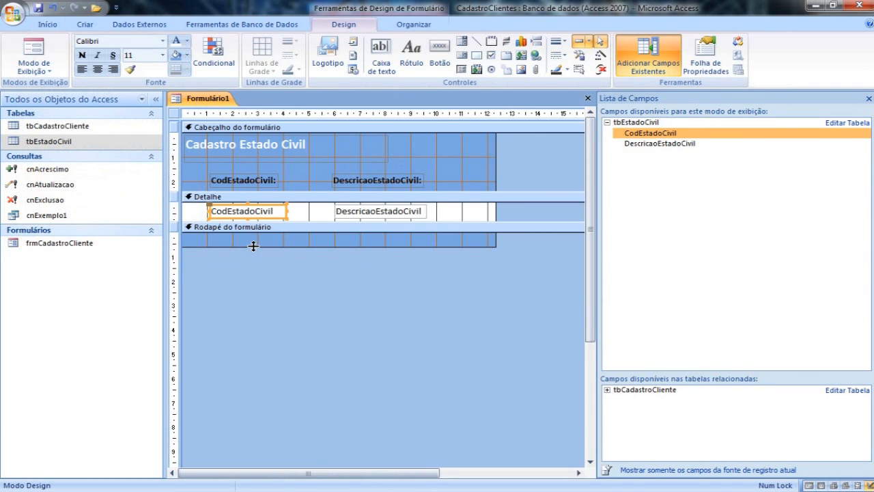
pyautogui.click(34, 49)
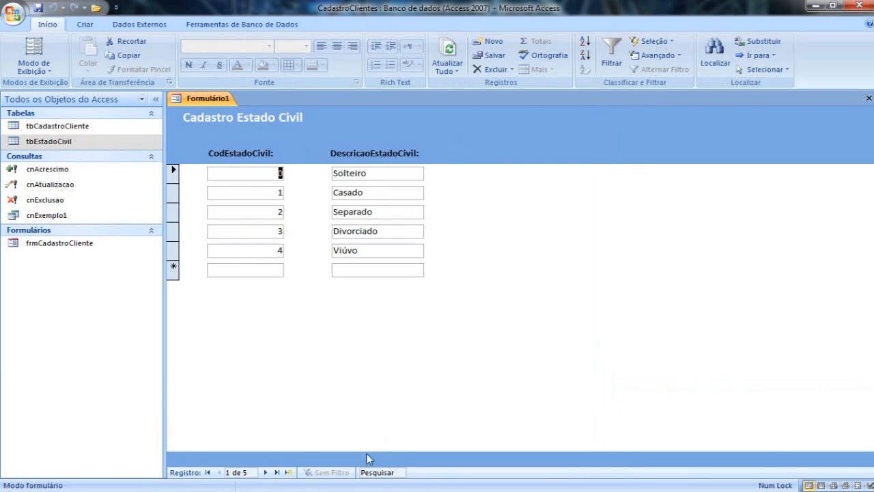
# Return to Design view, save the form as frmCadastroEstCivil and close it.
pyautogui.click(38, 66)
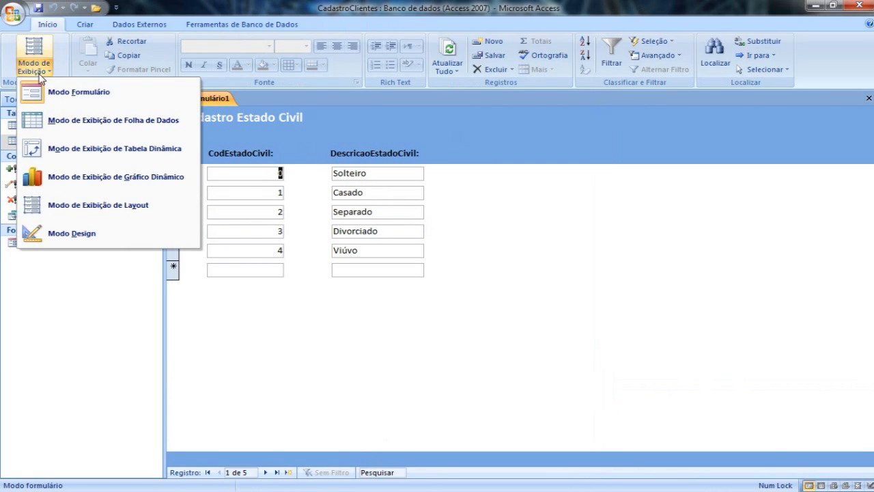
pyautogui.click(76, 234)
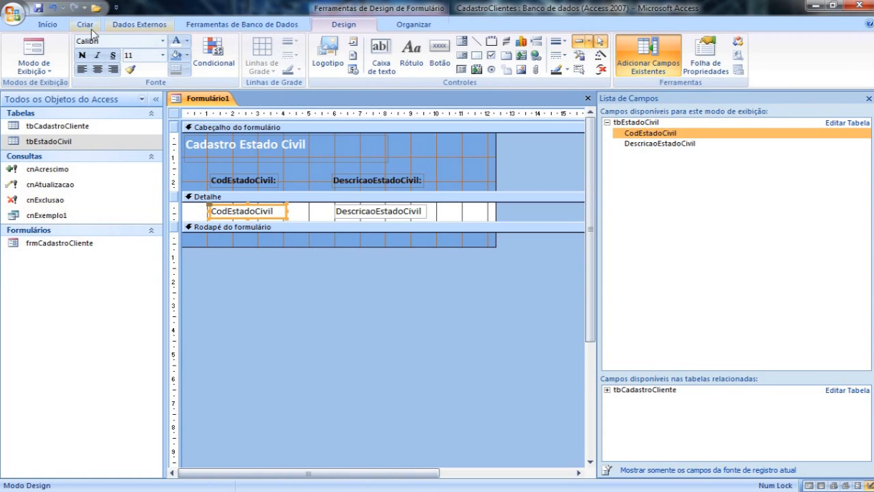
pyautogui.click(39, 8)
pyautogui.write('frmCadastroEstCivil')
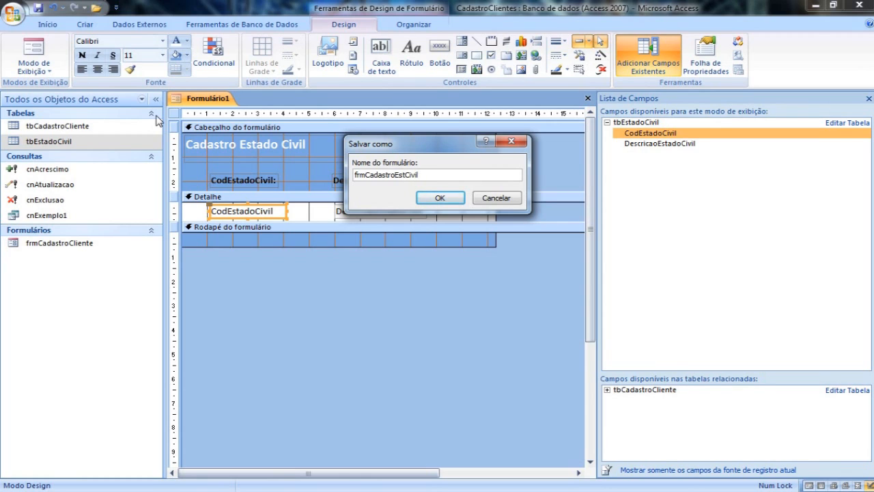
pyautogui.press('Return')
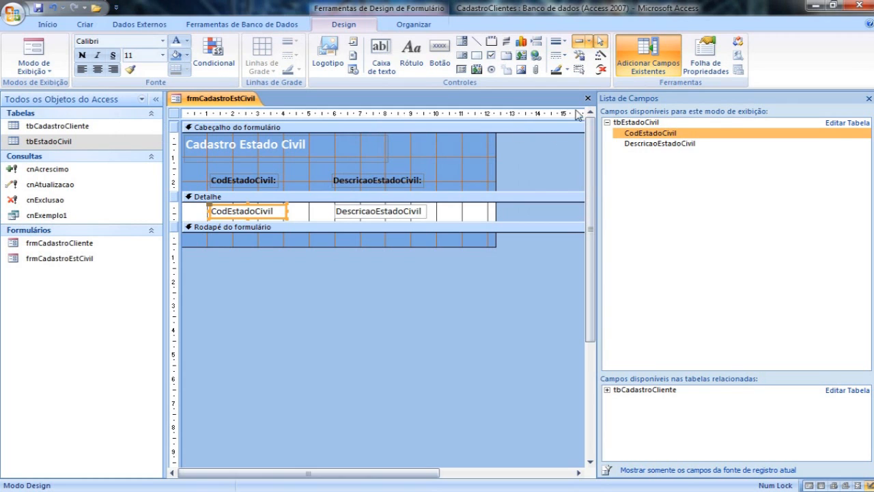
pyautogui.click(587, 98)
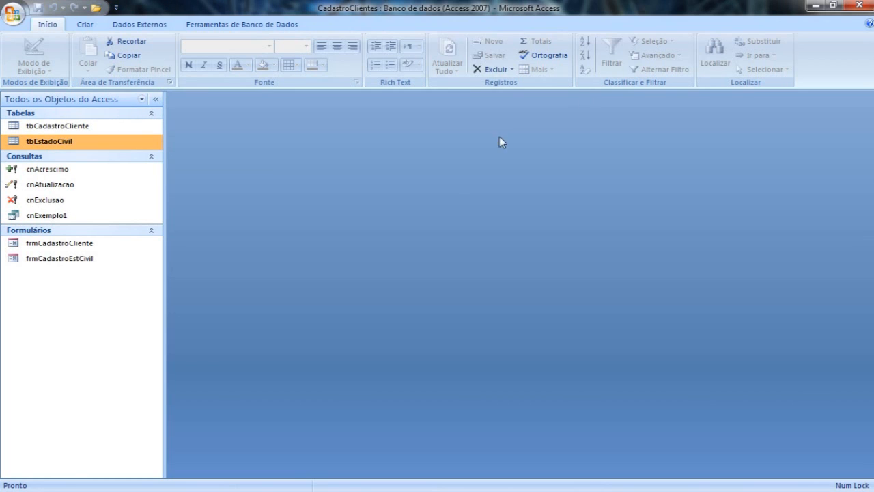
# View frmCadastroCliente and frmCadastroEstCivil in Form view, ending with both forms open as tabbed documents.
pyautogui.doubleClick(84, 244)
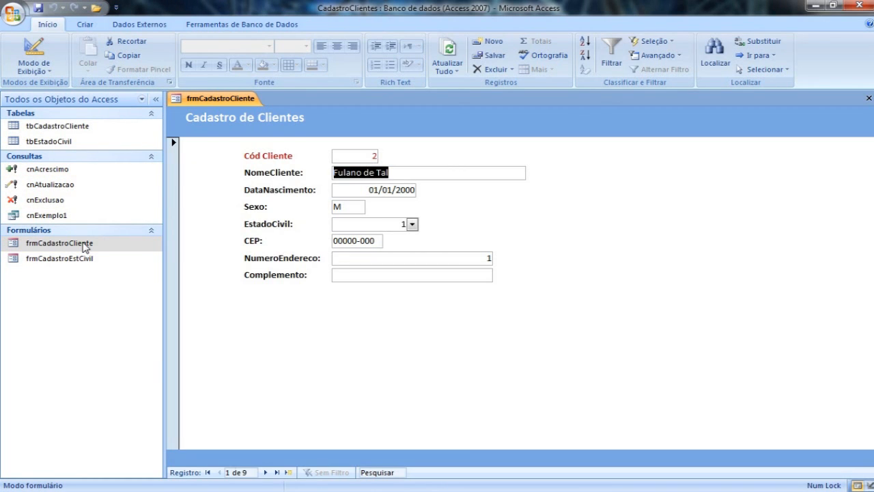
pyautogui.click(868, 99)
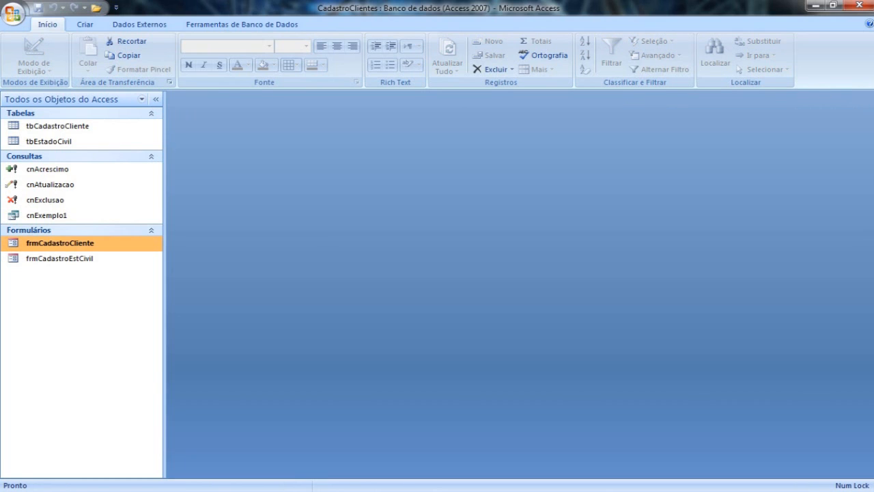
pyautogui.doubleClick(65, 262)
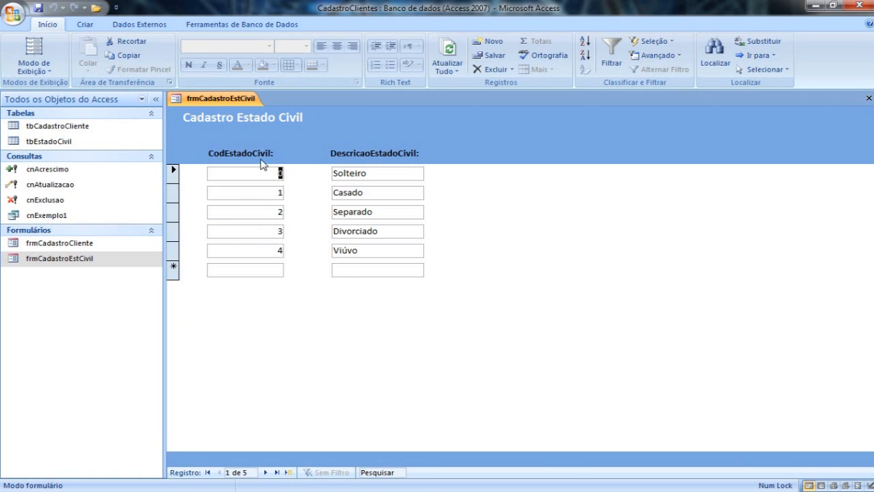
pyautogui.doubleClick(109, 244)
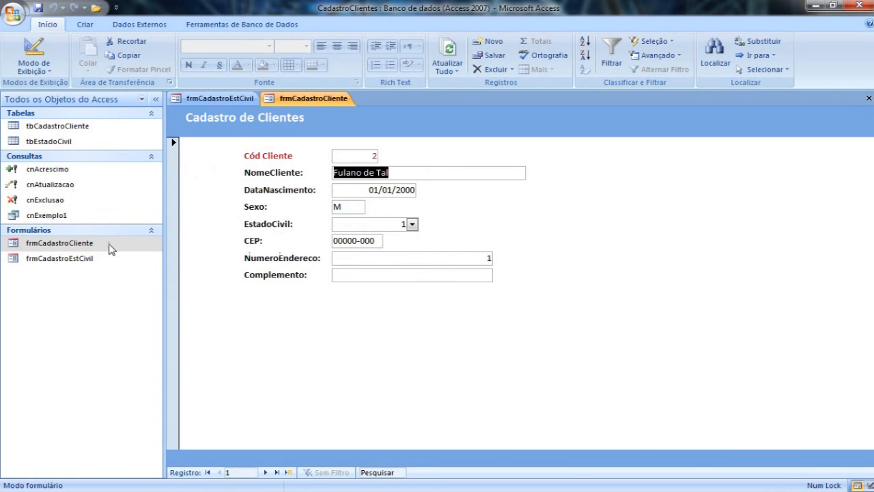
# Switch back and forth between the open frmCadastroEstCivil and frmCadastroCliente forms to compare their tabbed display, and close both.
pyautogui.click(218, 98)
pyautogui.click(288, 99)
pyautogui.click(235, 98)
pyautogui.click(301, 99)
pyautogui.click(224, 98)
pyautogui.click(286, 98)
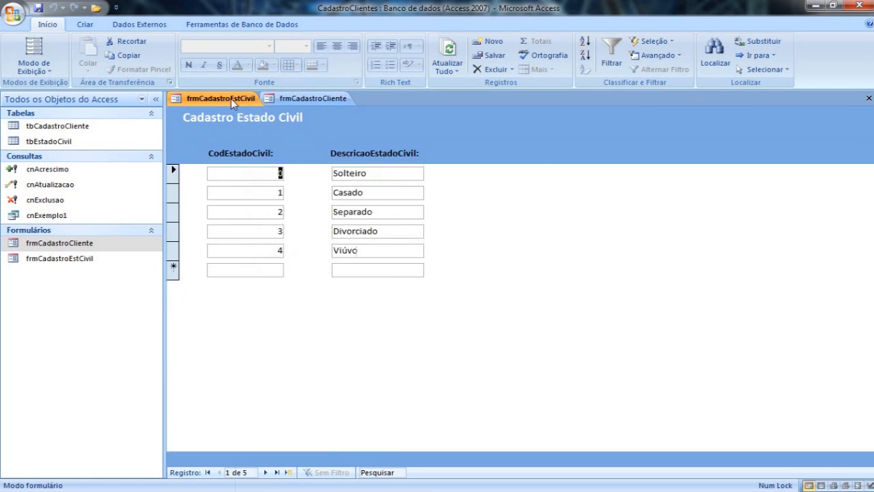
pyautogui.click(234, 99)
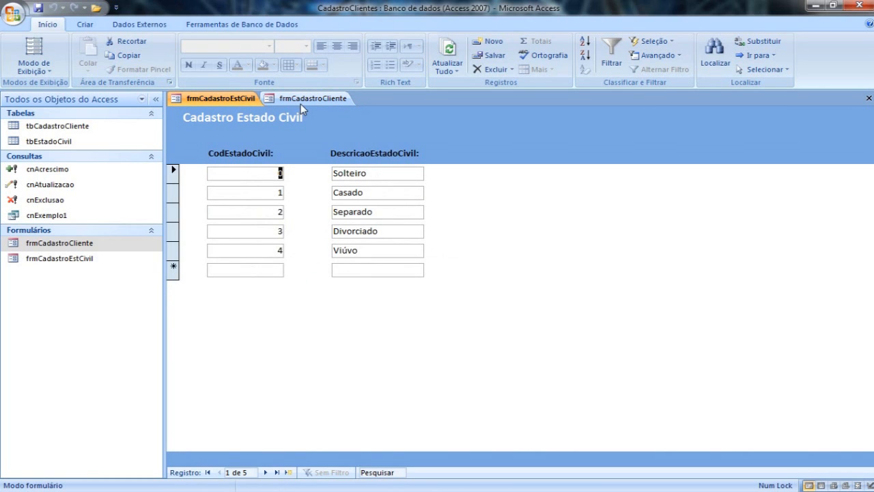
pyautogui.click(303, 101)
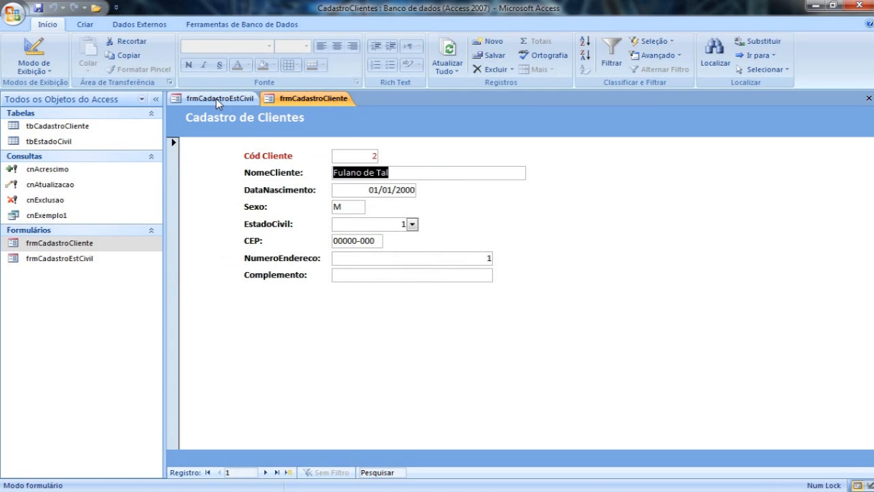
pyautogui.click(218, 101)
pyautogui.click(273, 101)
pyautogui.click(246, 99)
pyautogui.click(269, 99)
pyautogui.click(243, 100)
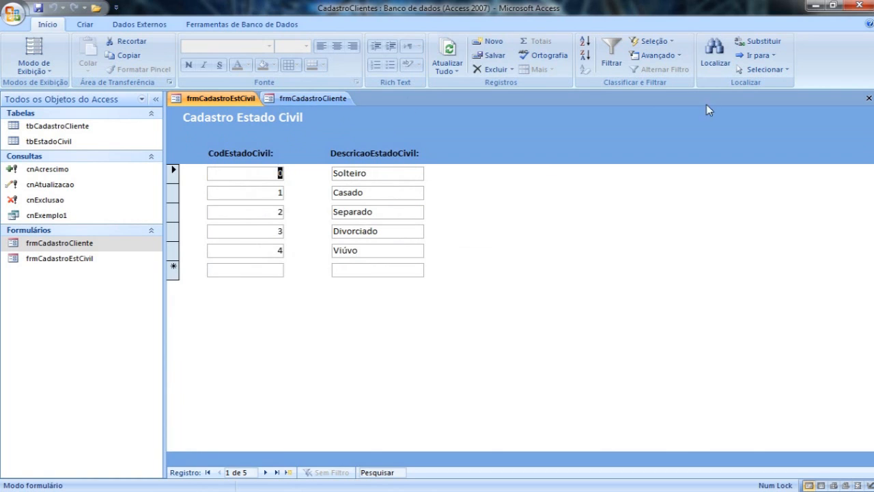
pyautogui.click(869, 99)
pyautogui.click(869, 99)
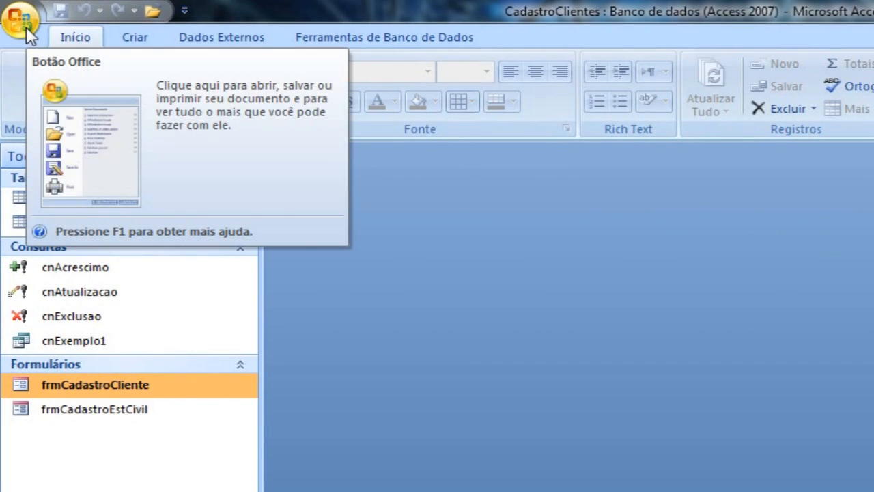
# Set the current database's document window option to Janelas Sobrepostas and accept the reopening notice.
pyautogui.click(25, 27)
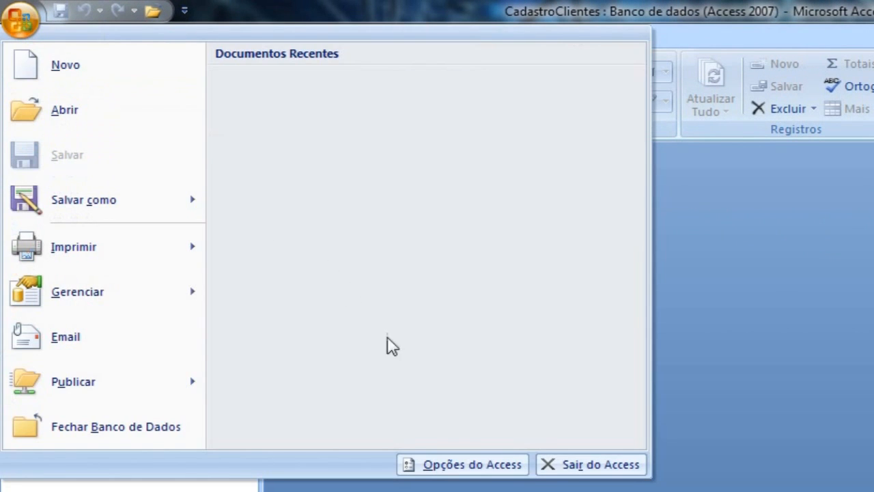
pyautogui.click(469, 465)
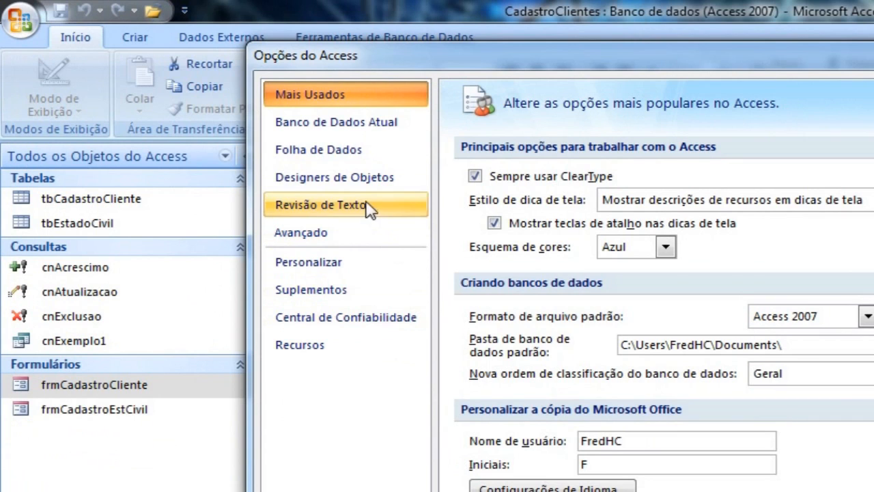
pyautogui.click(366, 137)
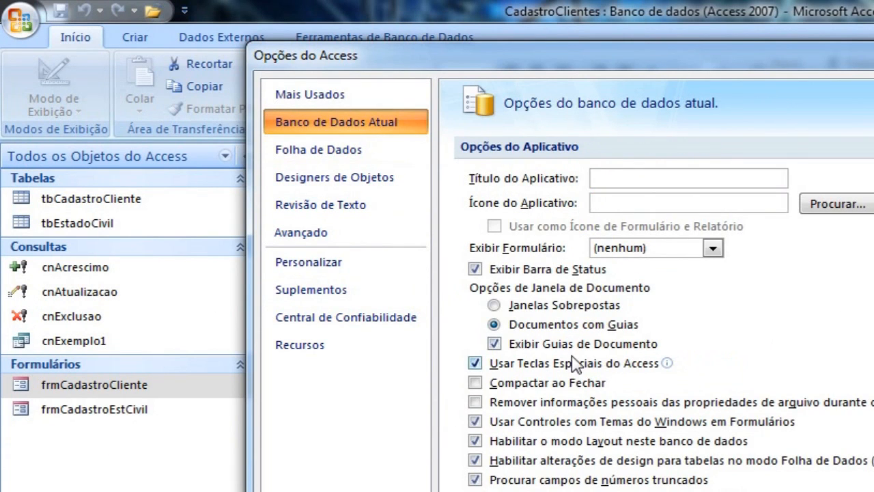
pyautogui.click(533, 313)
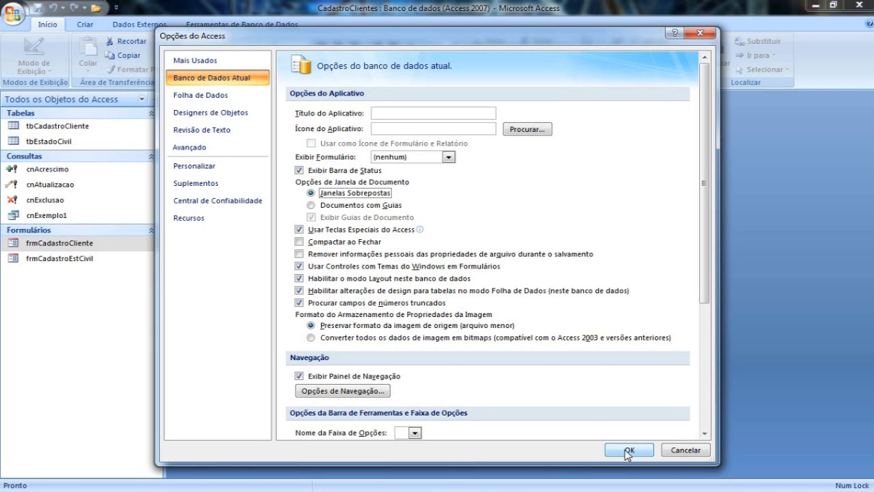
pyautogui.click(627, 450)
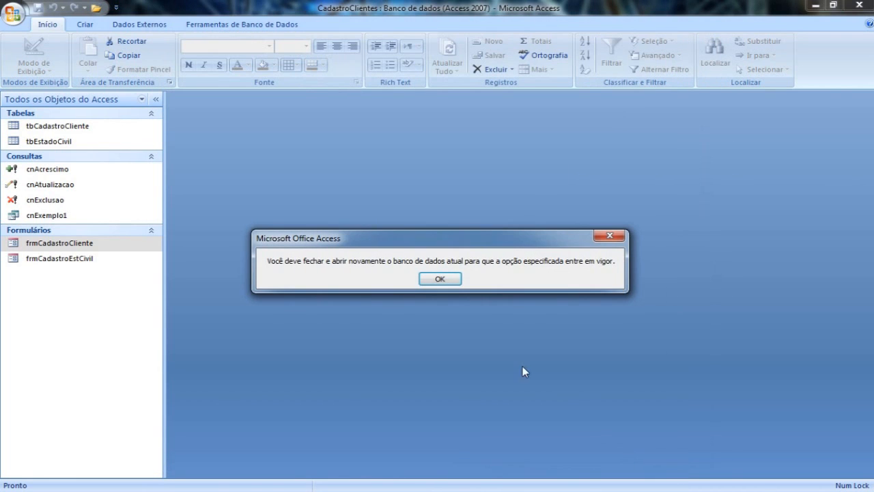
pyautogui.click(451, 279)
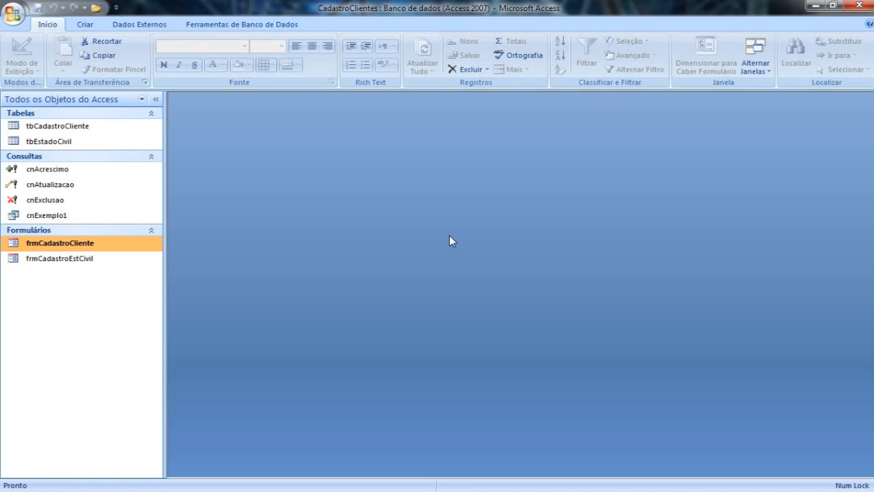
# Open frmCadastroCliente as a floating window, enlarge it and reposition it within the workspace.
pyautogui.doubleClick(94, 248)
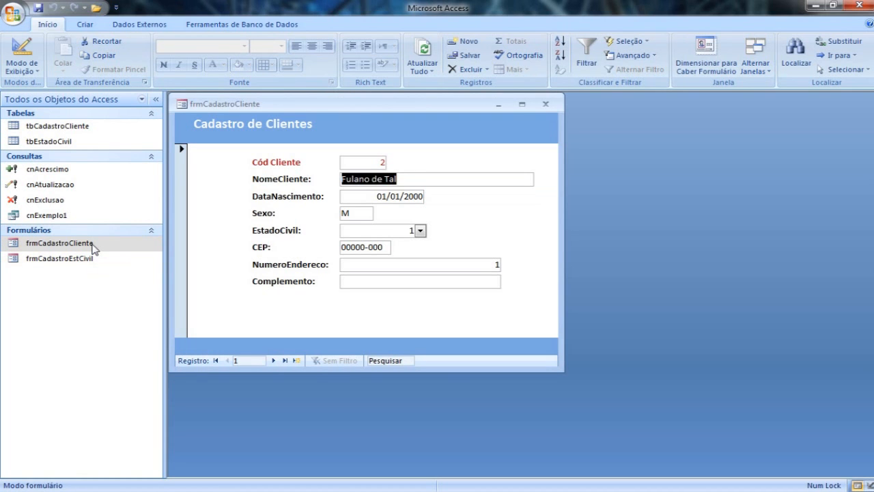
pyautogui.moveTo(296, 109); pyautogui.dragTo(353, 129)
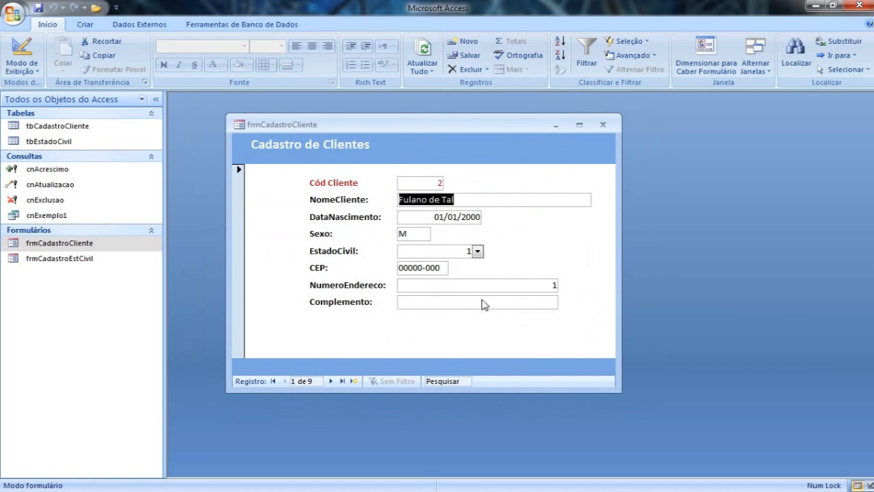
pyautogui.moveTo(616, 395); pyautogui.dragTo(665, 414)
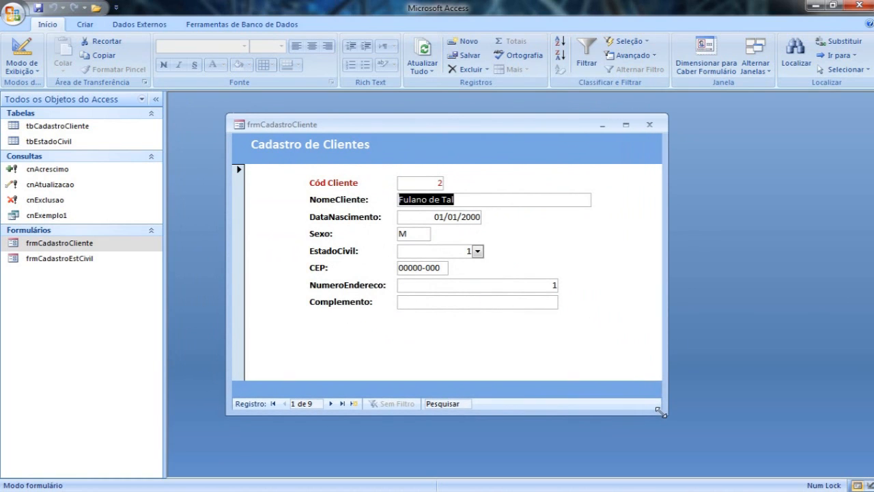
pyautogui.moveTo(526, 127); pyautogui.dragTo(513, 119)
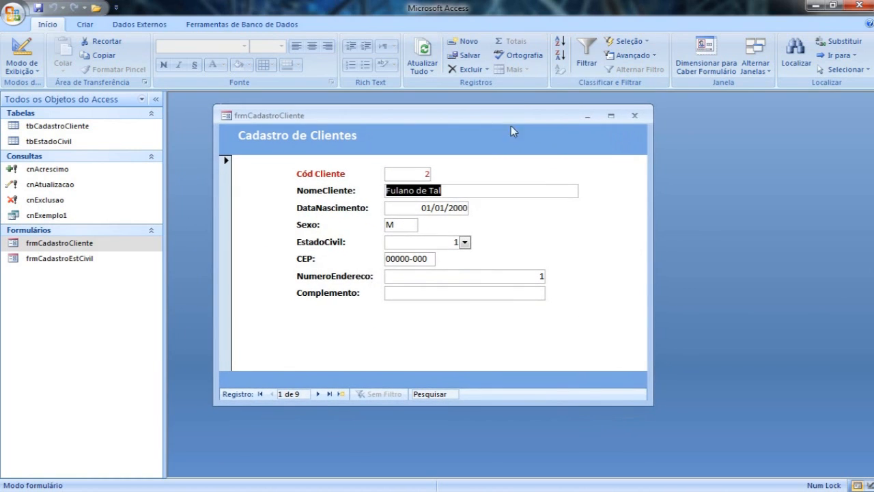
# Switch frmCadastroCliente to Design view and display the form's format properties in the property sheet.
pyautogui.rightClick(512, 142)
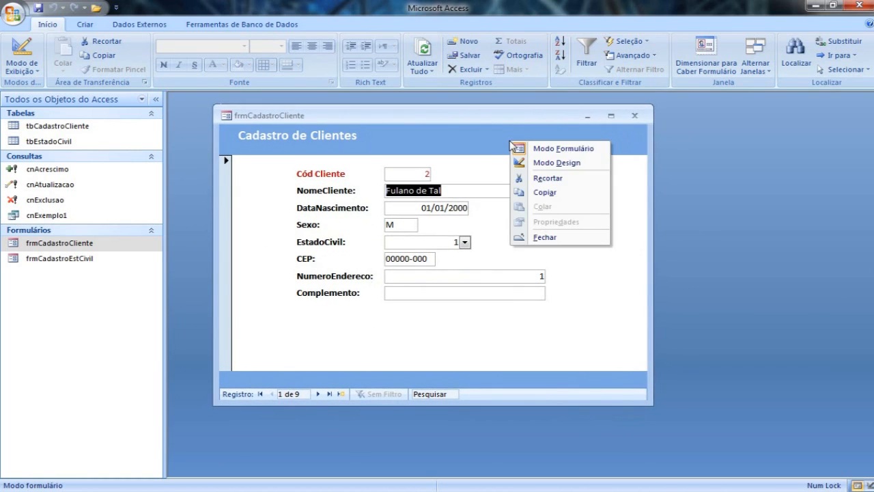
pyautogui.click(543, 167)
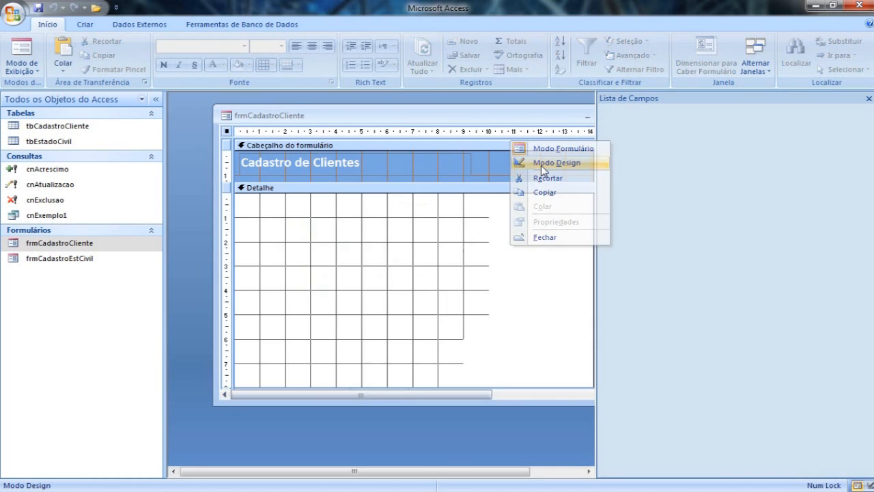
pyautogui.moveTo(539, 120); pyautogui.dragTo(514, 116)
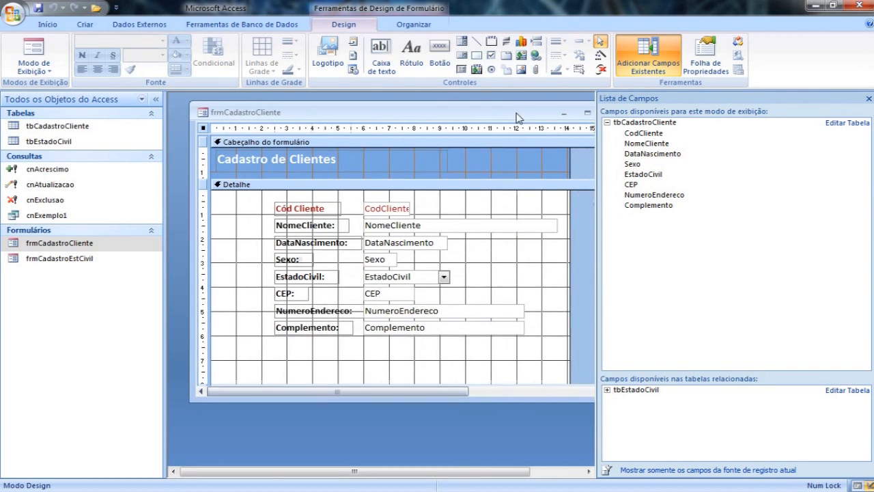
pyautogui.click(705, 68)
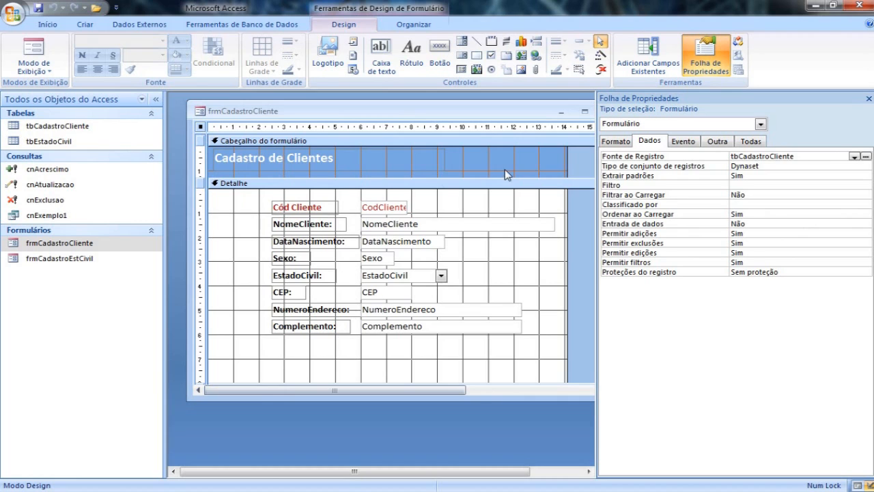
pyautogui.click(616, 144)
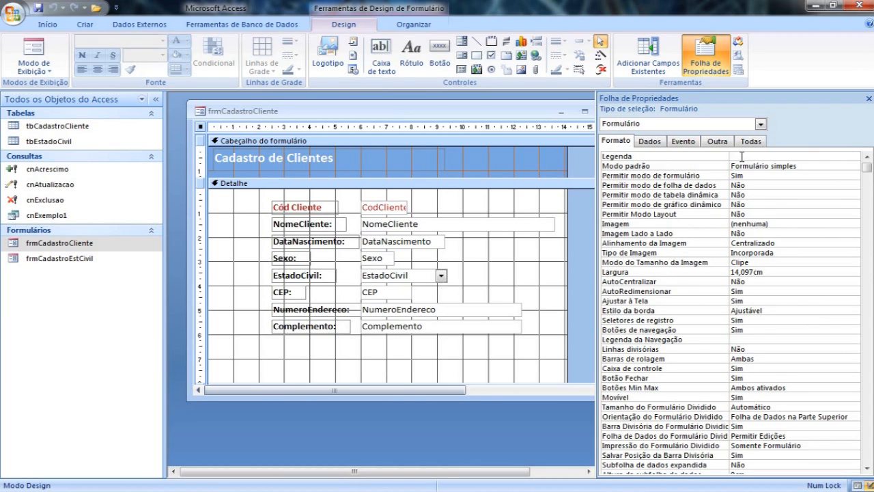
# Set frmCadastroCliente's Legenda property to Cadastro de Clientes and check the window title in Form view.
pyautogui.click(31, 55)
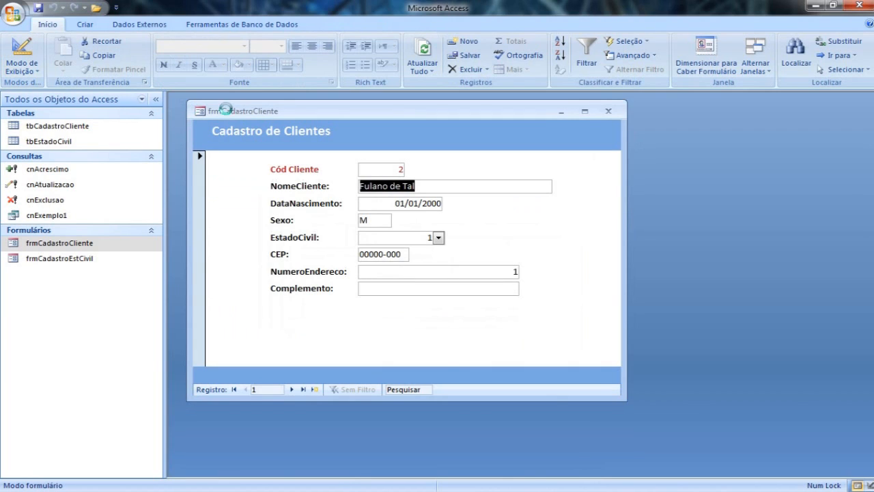
pyautogui.rightClick(246, 112)
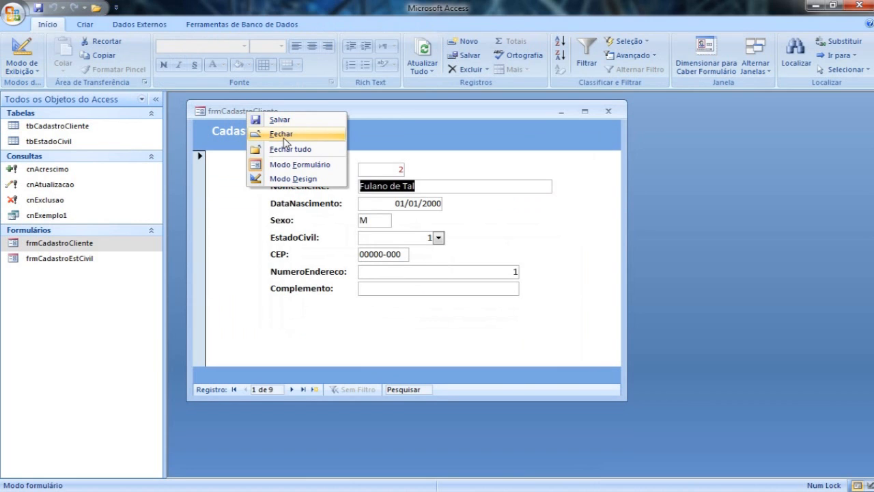
pyautogui.click(293, 179)
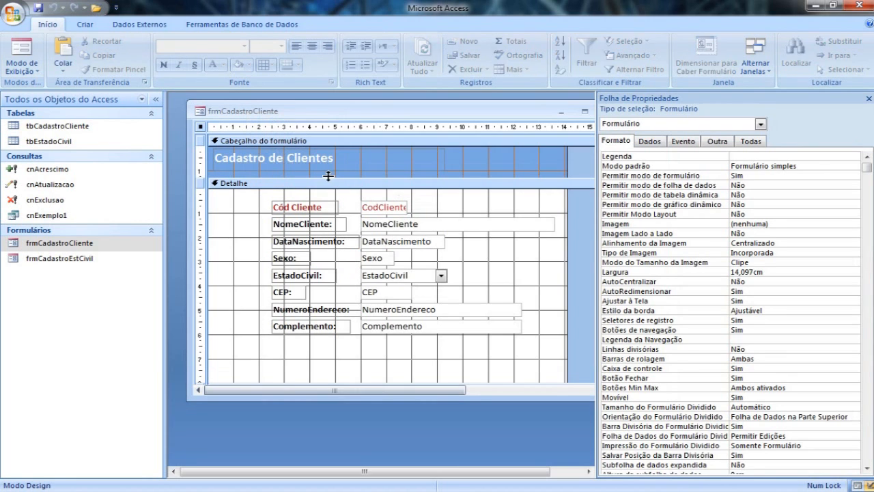
pyautogui.click(747, 155)
pyautogui.write('Cadastro de Clientes')
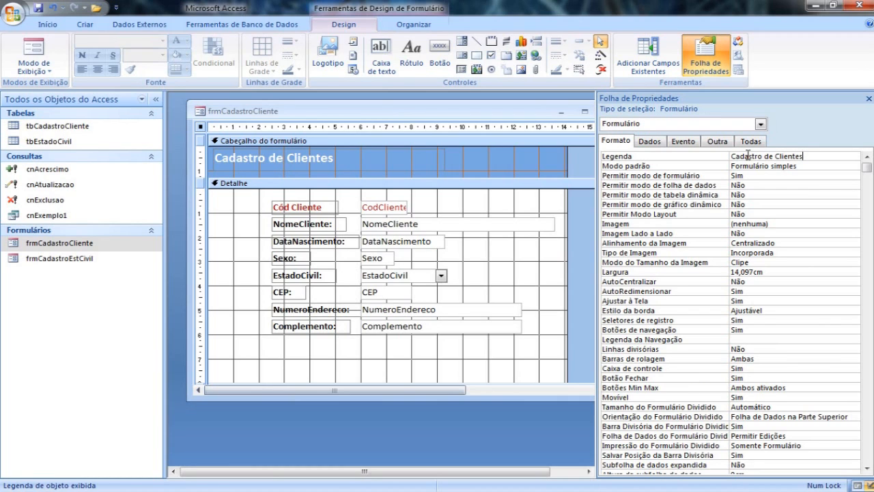
pyautogui.click(797, 168)
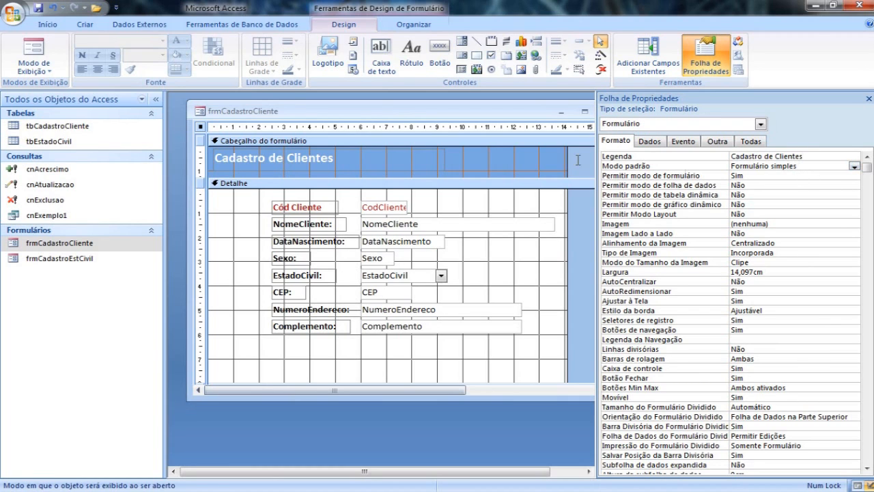
pyautogui.click(33, 51)
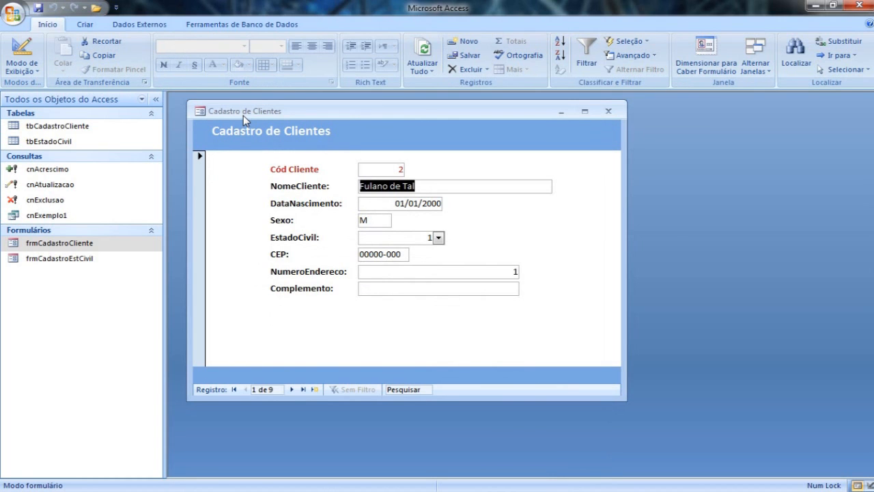
# Examine the form's AutoCentralizar property and shift the form window around in both Design and Form view.
pyautogui.click(32, 54)
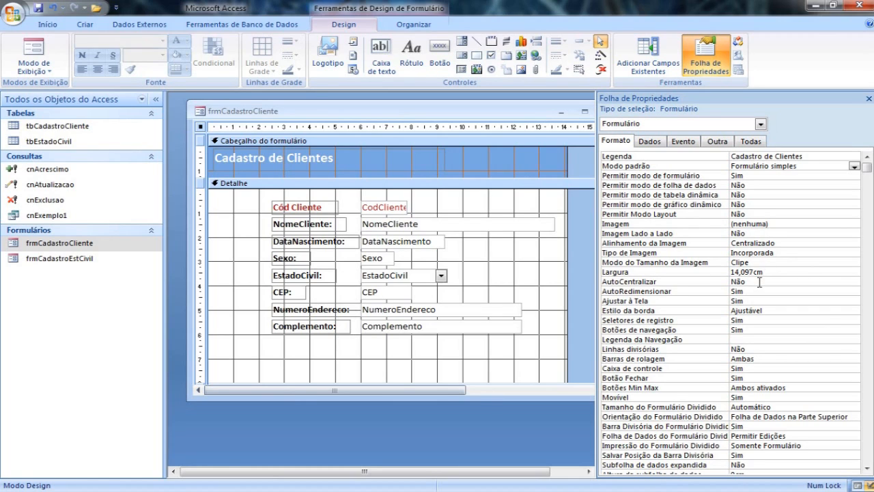
pyautogui.click(759, 282)
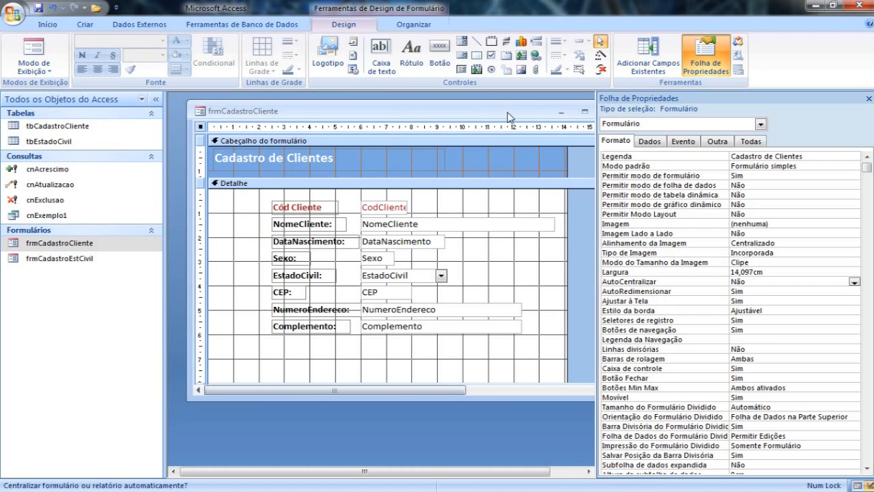
pyautogui.moveTo(508, 112); pyautogui.dragTo(509, 129)
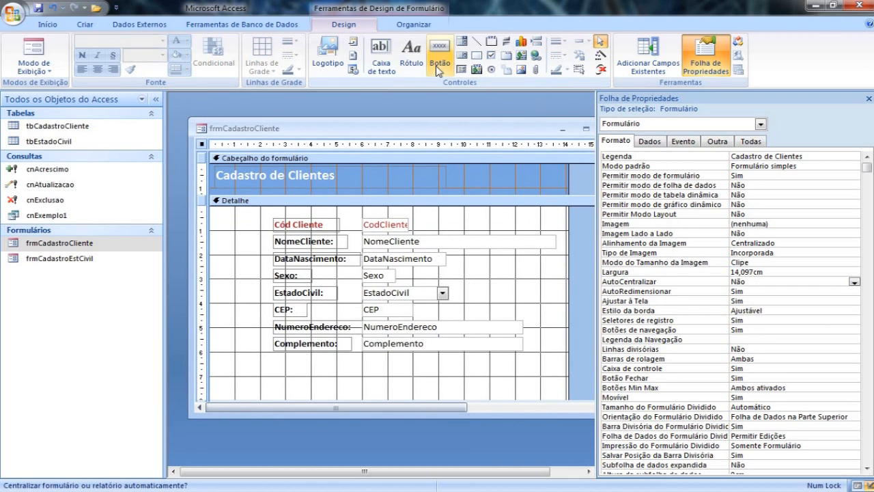
pyautogui.click(38, 53)
pyautogui.moveTo(271, 127); pyautogui.dragTo(260, 131)
pyautogui.click(22, 52)
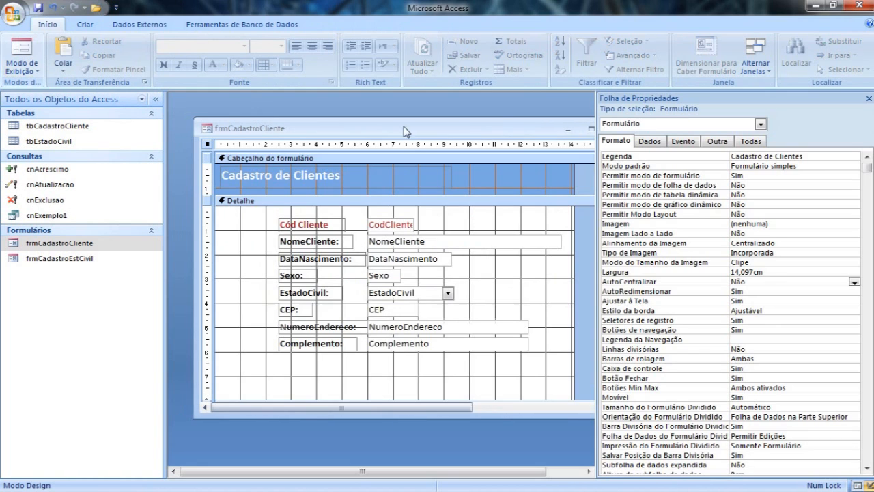
# Close frmCadastroCliente saving its changes, then reopen it to check its opening position and move the window.
pyautogui.click(574, 128)
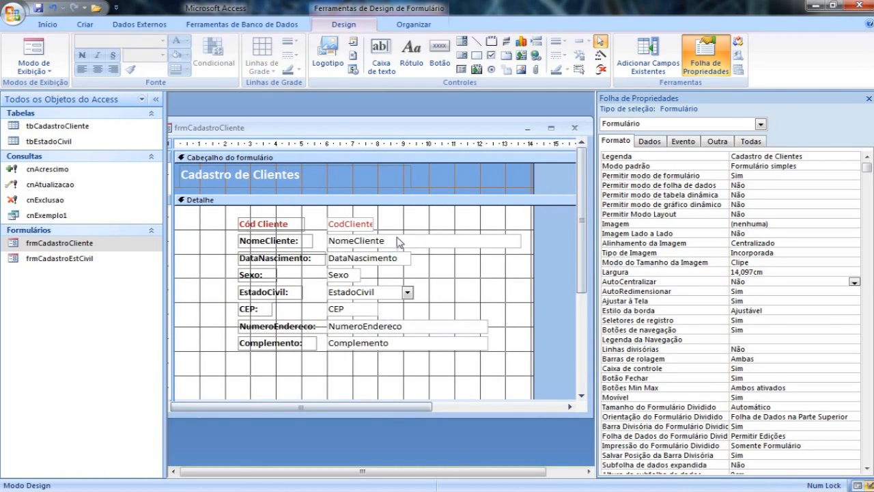
pyautogui.click(388, 283)
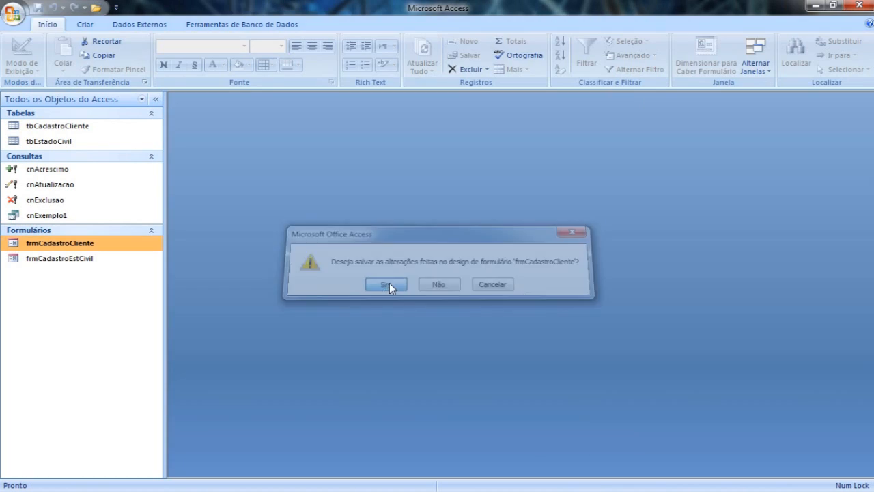
pyautogui.doubleClick(94, 244)
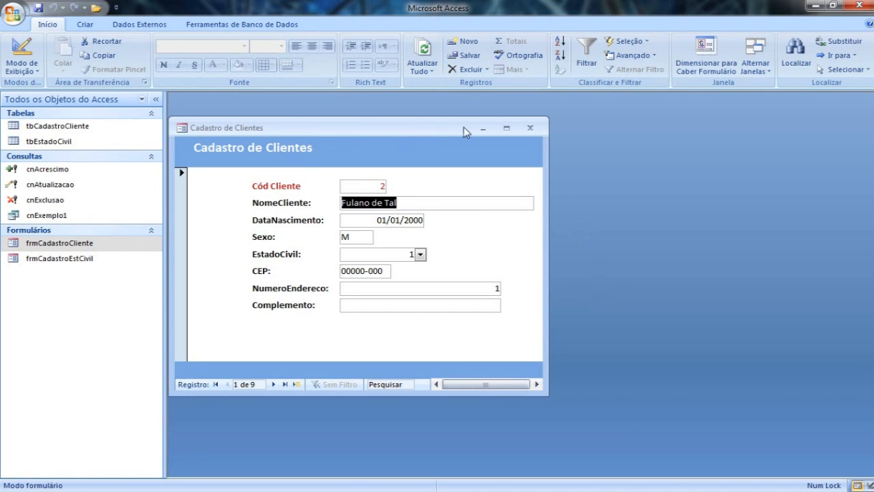
pyautogui.moveTo(375, 129); pyautogui.dragTo(402, 111)
# Return the form to Design view and set its AutoCentralizar property to Sim.
pyautogui.rightClick(401, 111)
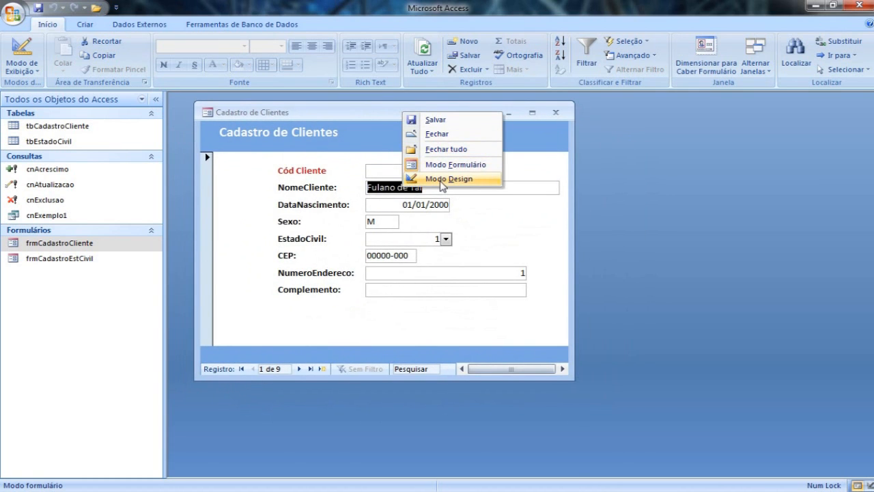
pyautogui.click(442, 181)
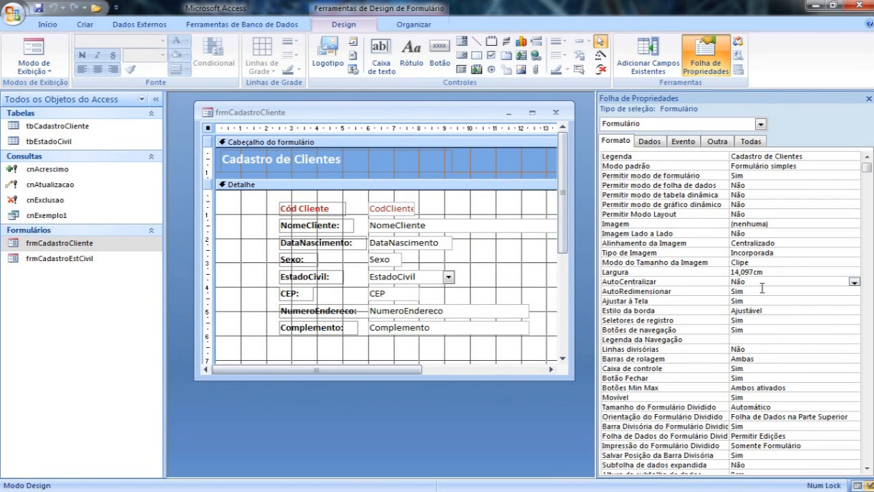
pyautogui.doubleClick(762, 283)
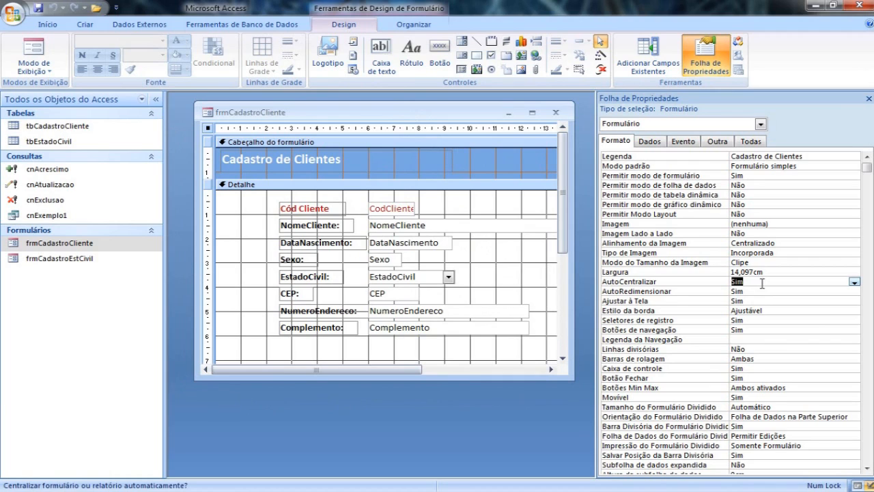
pyautogui.click(760, 292)
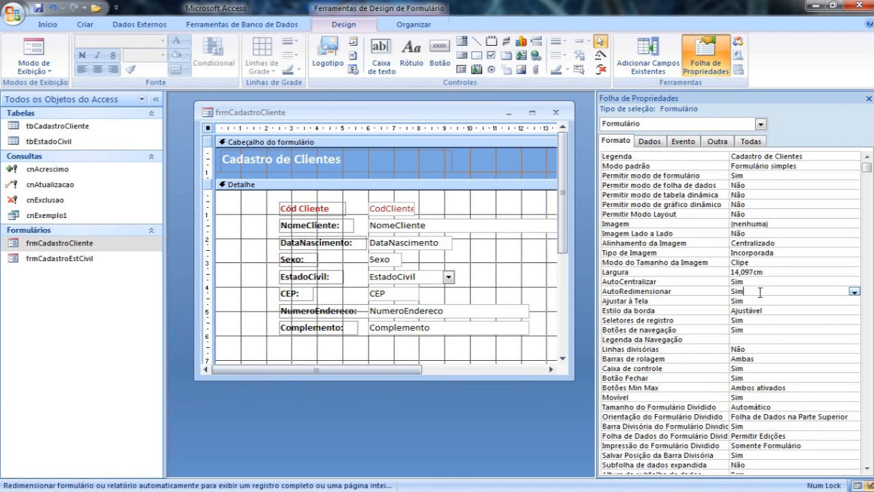
# Narrow the navigation pane, enlarge and reposition the frmCadastroCliente window, and check its size in Form view.
pyautogui.moveTo(574, 378); pyautogui.dragTo(591, 462)
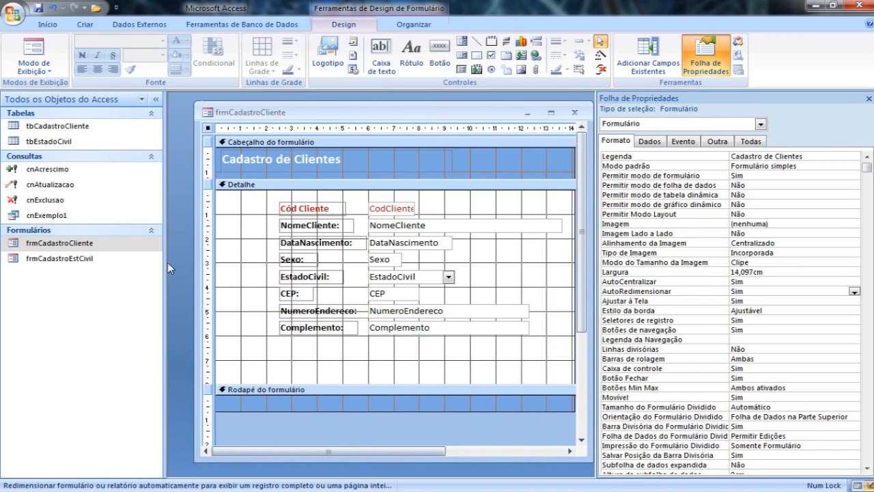
pyautogui.moveTo(165, 262); pyautogui.dragTo(133, 262)
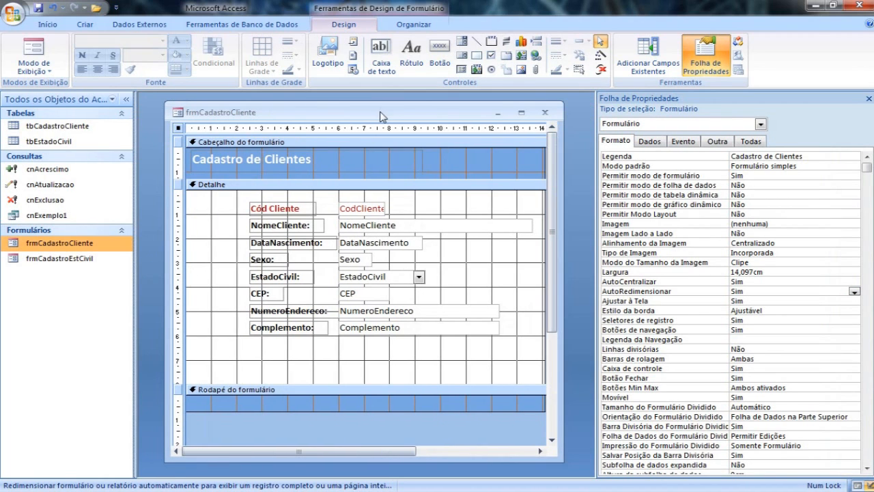
pyautogui.moveTo(379, 111); pyautogui.dragTo(364, 110)
pyautogui.moveTo(545, 457); pyautogui.dragTo(587, 472)
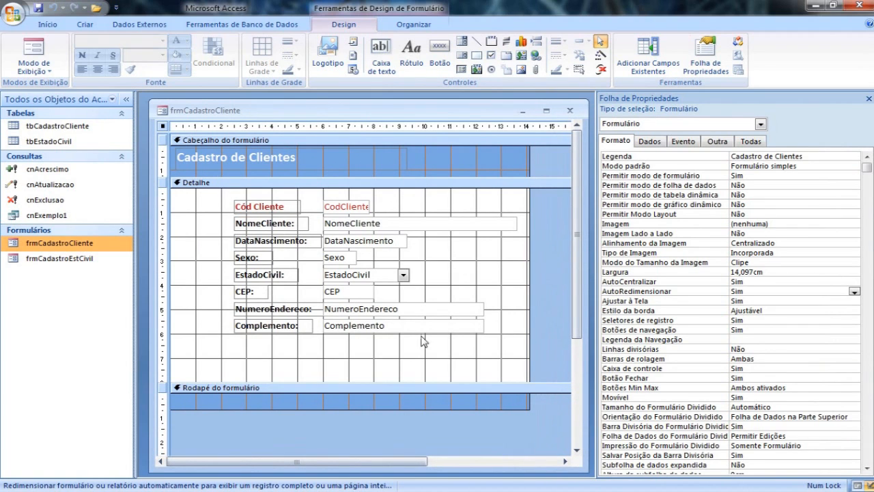
pyautogui.click(38, 54)
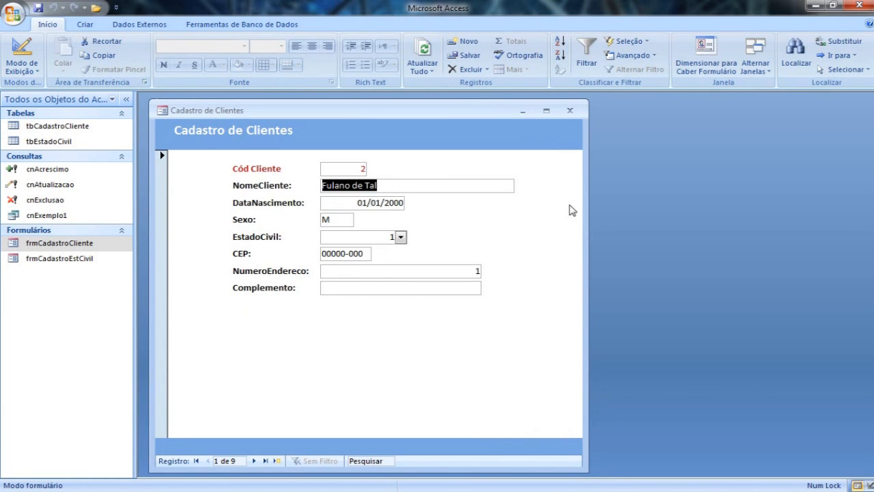
pyautogui.click(22, 50)
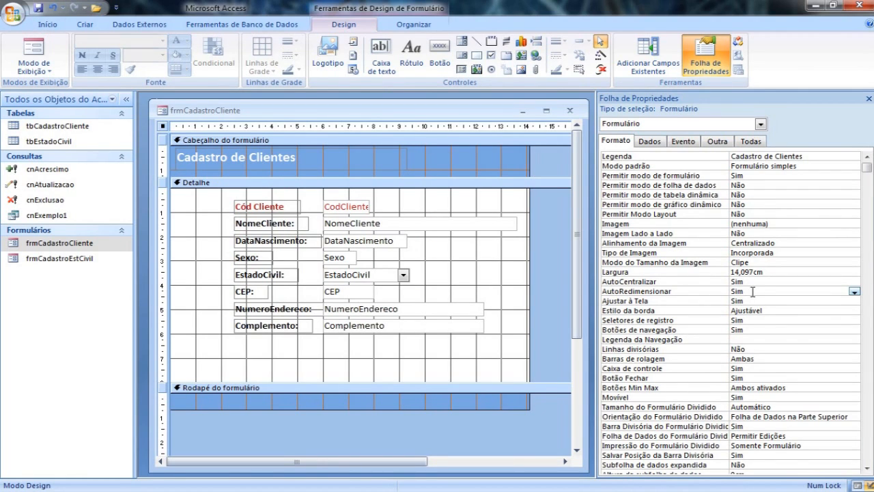
# Close frmCadastroCliente saving its changes, then reopen it to check automatic centering and resizing.
pyautogui.click(569, 110)
pyautogui.click(378, 282)
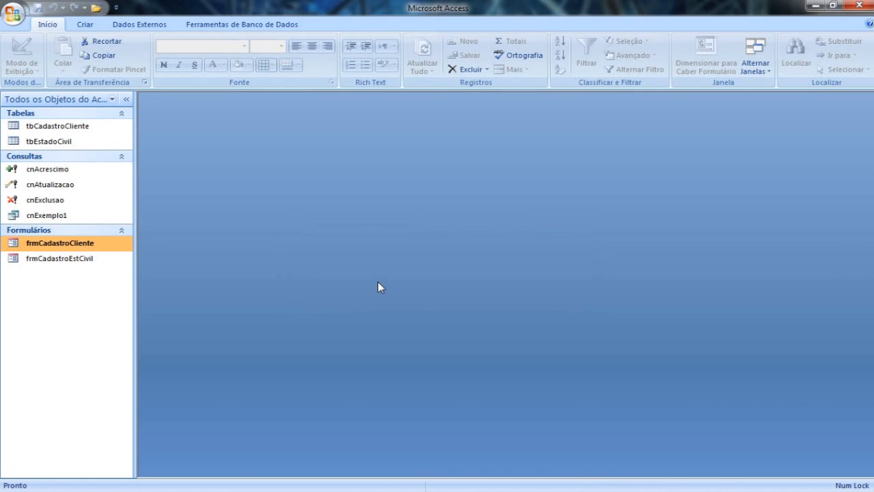
pyautogui.doubleClick(86, 244)
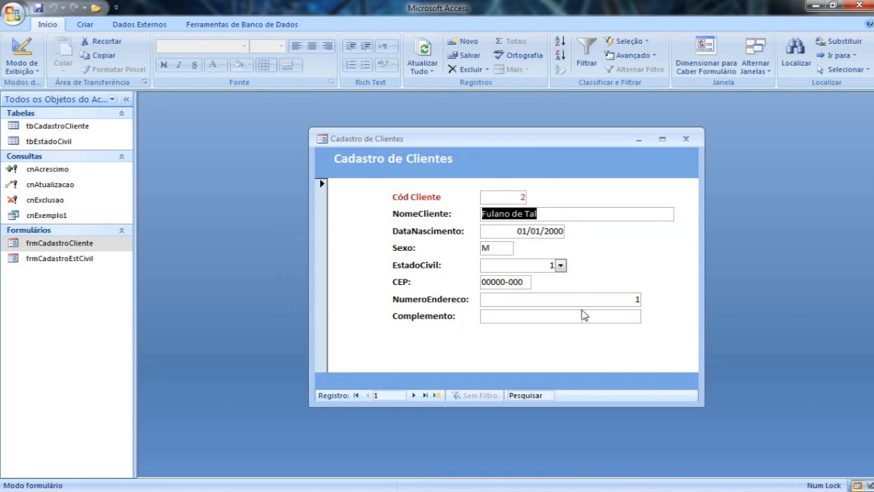
pyautogui.moveTo(436, 136); pyautogui.dragTo(322, 138)
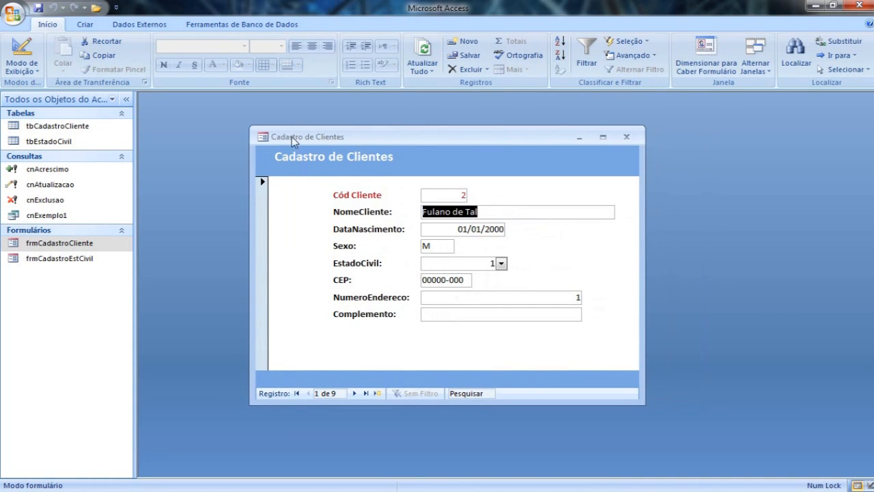
# Return frmCadastroCliente to Design view, move its window toward the workspace's upper-left area, and select the Ajustar à Tela property.
pyautogui.rightClick(316, 142)
pyautogui.click(356, 205)
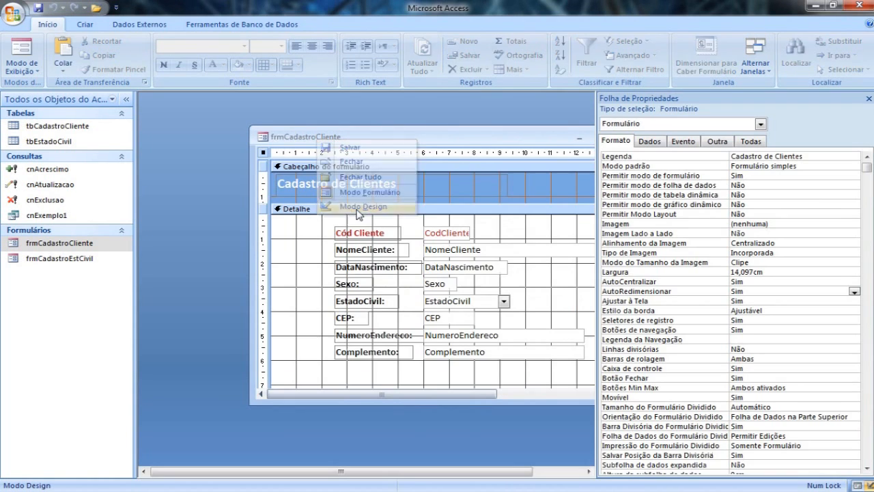
pyautogui.moveTo(401, 136); pyautogui.dragTo(305, 117)
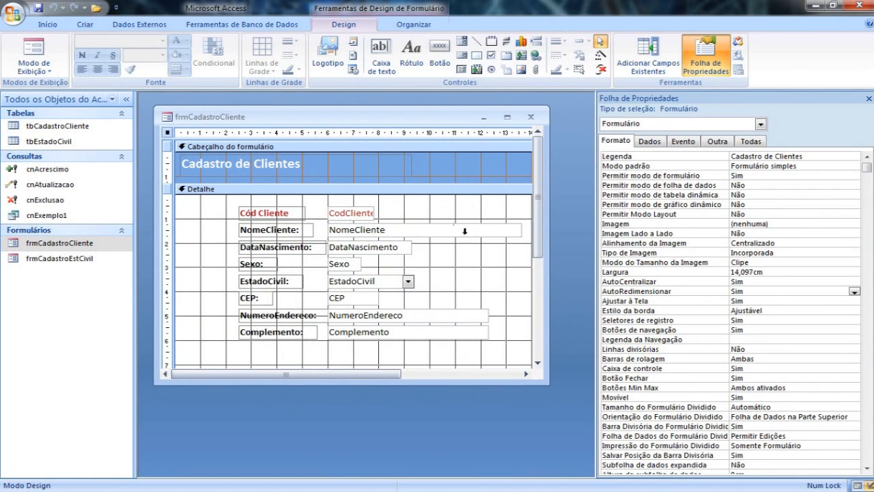
pyautogui.click(756, 300)
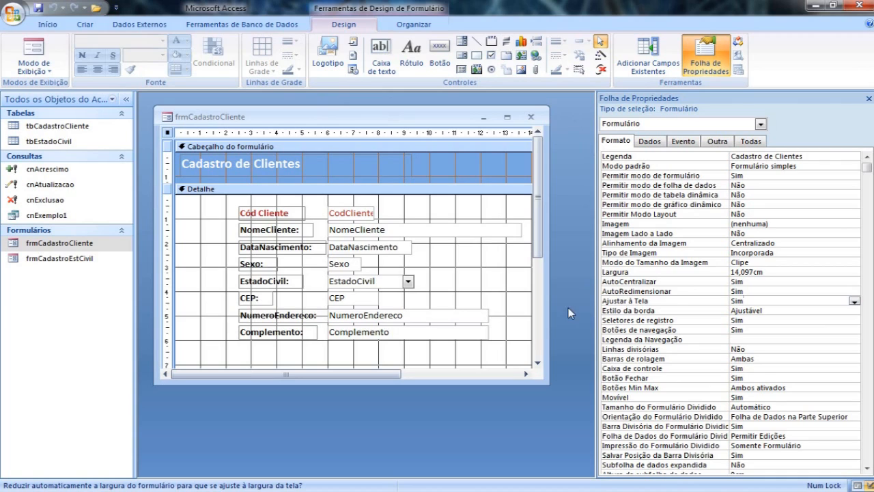
# Make the form window slightly taller and narrower, set Estilo da borda to Diálogo, and check the border in Form view.
pyautogui.click(774, 310)
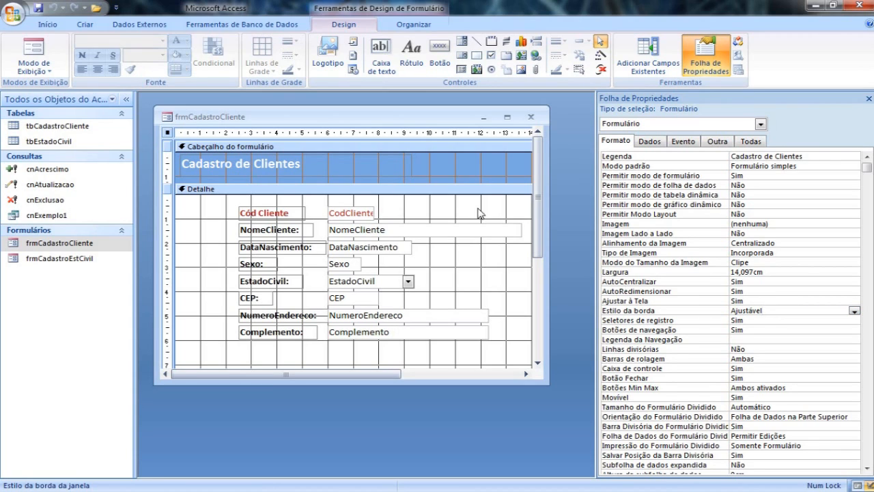
pyautogui.moveTo(544, 381)
pyautogui.mouseDown()
pyautogui.moveTo(553, 419)
pyautogui.moveTo(523, 389)
pyautogui.moveTo(536, 394)
pyautogui.mouseUp()
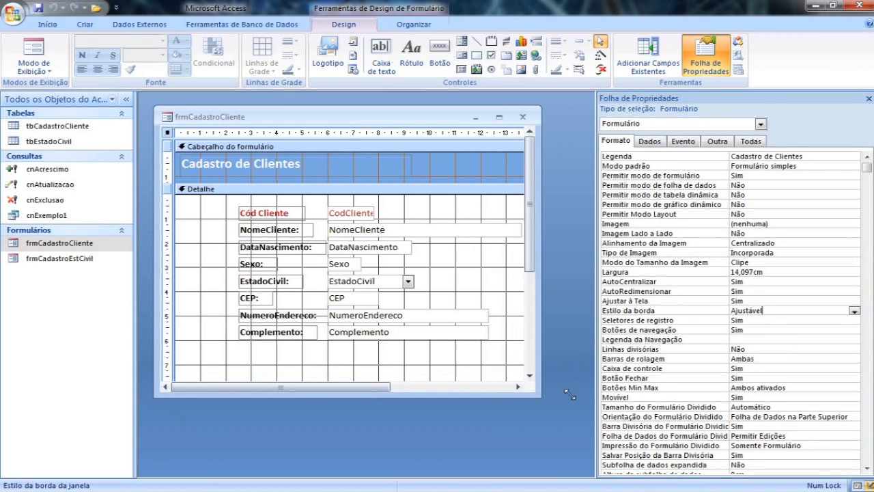
pyautogui.doubleClick(768, 311)
pyautogui.click(38, 53)
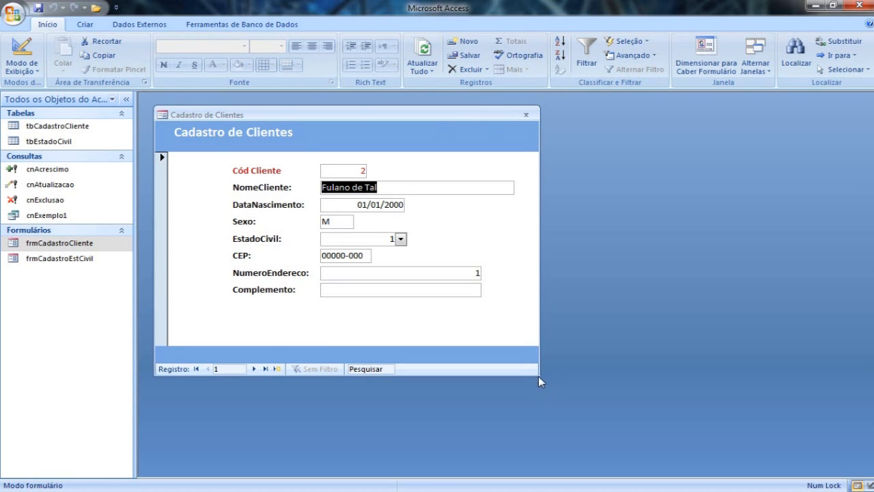
# Return to Design view, set Estilo da borda to Fino, and check the result in Form view by moving the window.
pyautogui.click(24, 53)
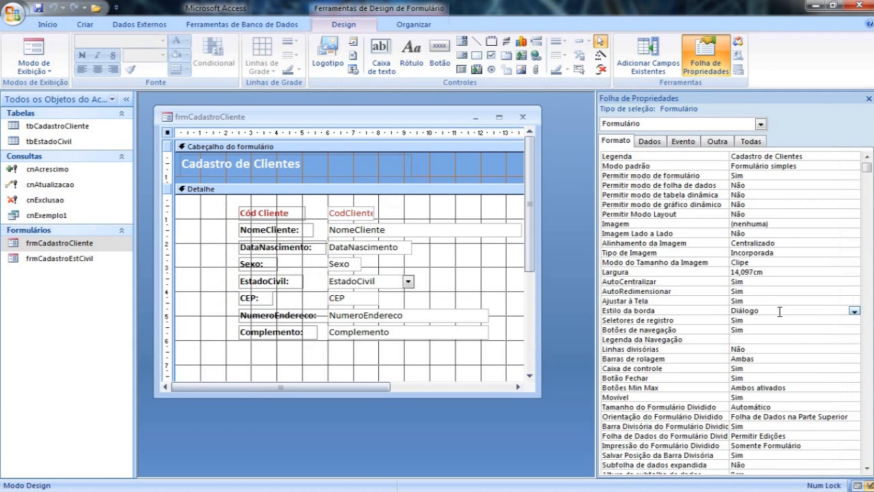
pyautogui.click(854, 311)
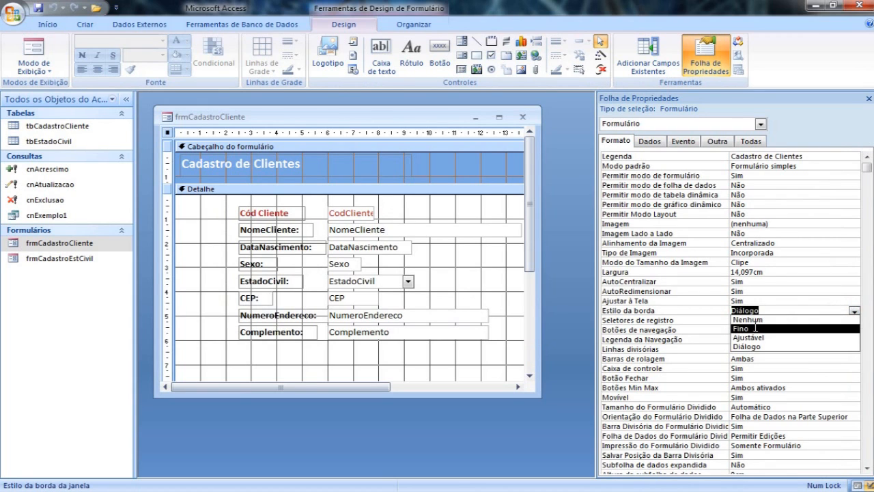
pyautogui.click(751, 329)
pyautogui.click(33, 48)
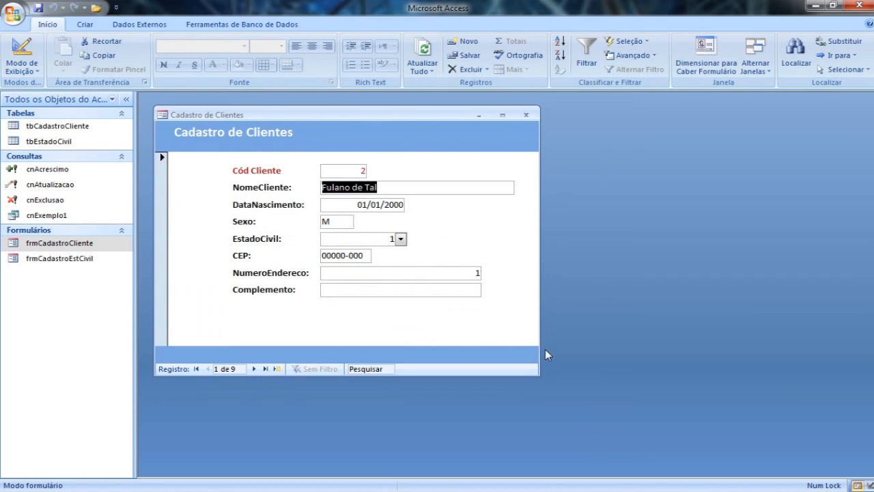
pyautogui.moveTo(389, 122); pyautogui.dragTo(460, 130)
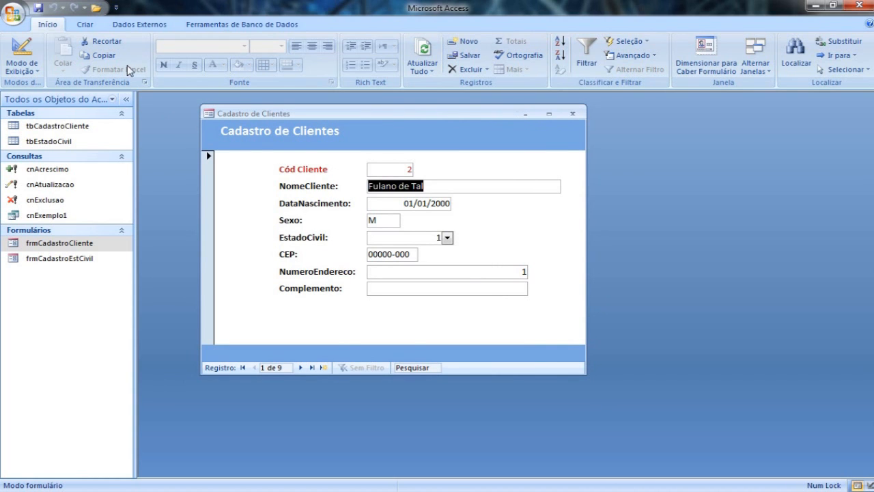
# Restore Estilo da borda to Diálogo in Design view, select the Seletores de registro property, and switch to Form view.
pyautogui.click(32, 58)
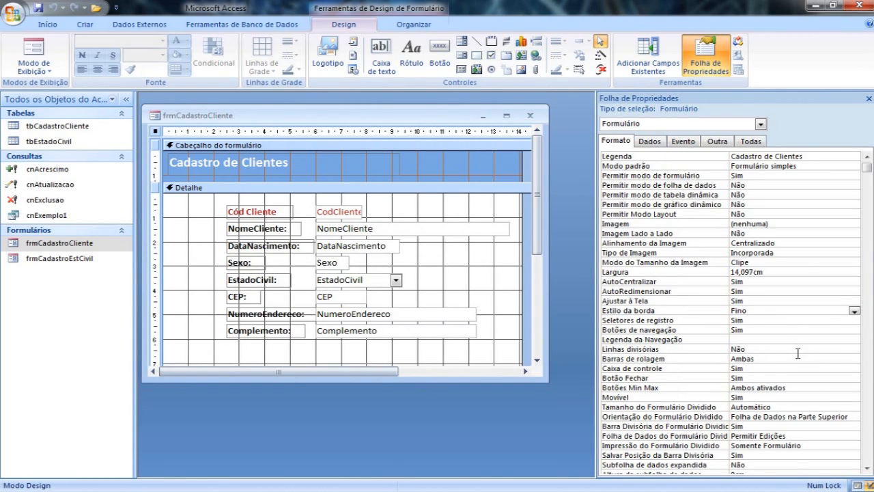
pyautogui.click(853, 311)
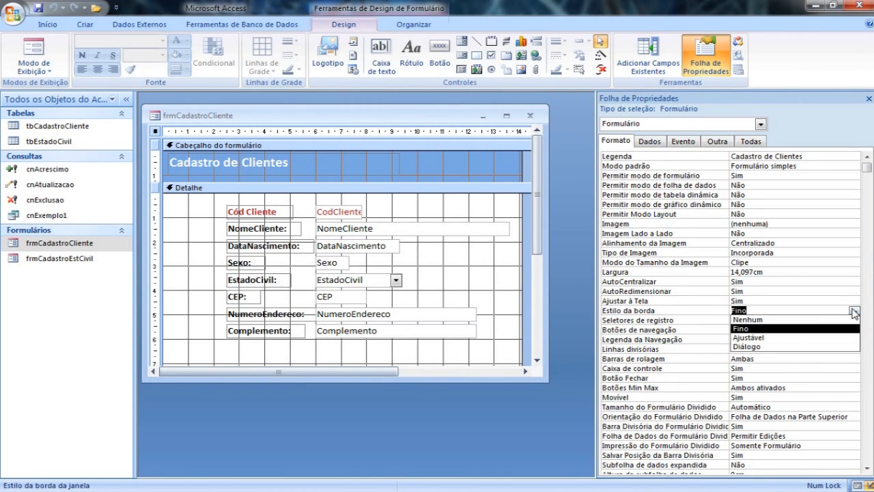
pyautogui.click(759, 347)
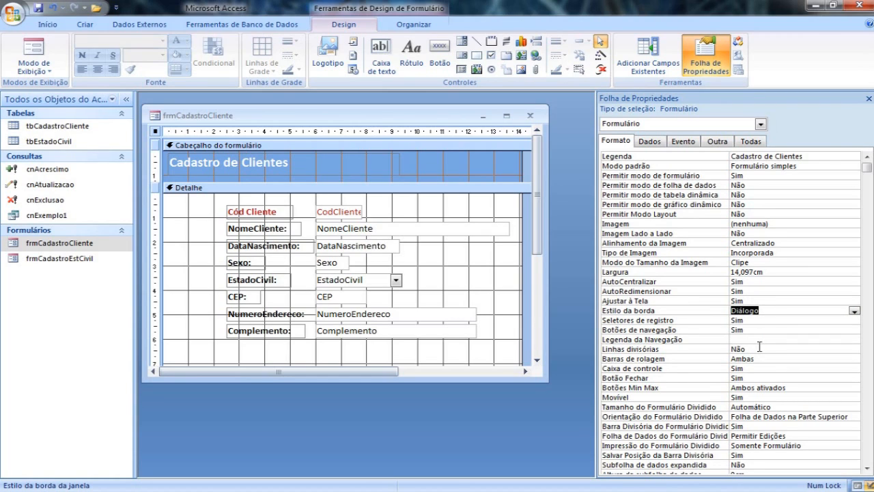
pyautogui.click(746, 324)
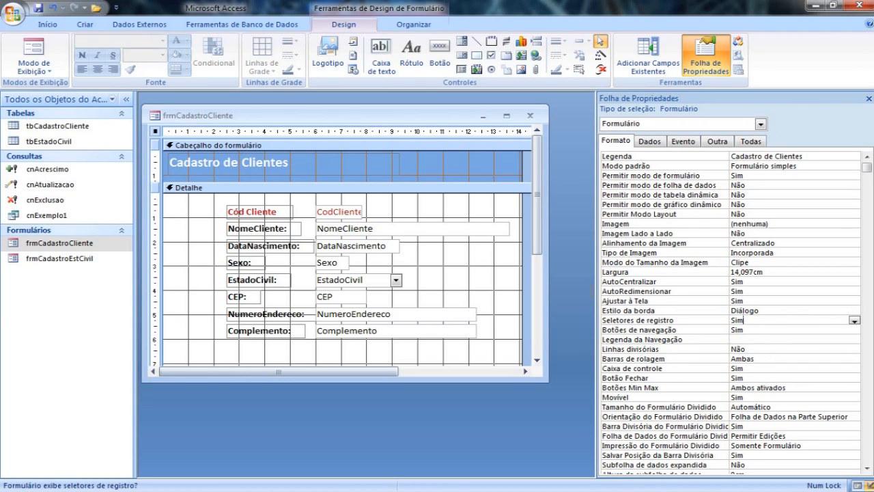
pyautogui.click(33, 49)
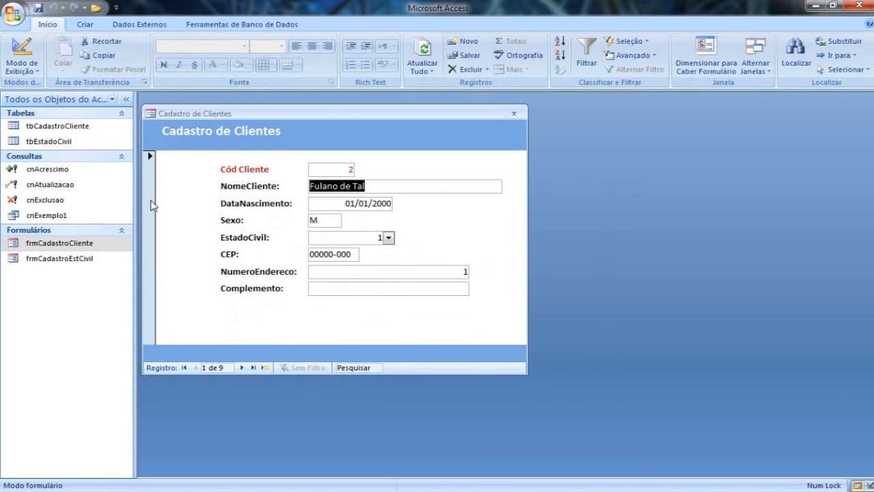
# Select the current client record with its record selector, move the form window, and browse forward through the records.
pyautogui.click(151, 205)
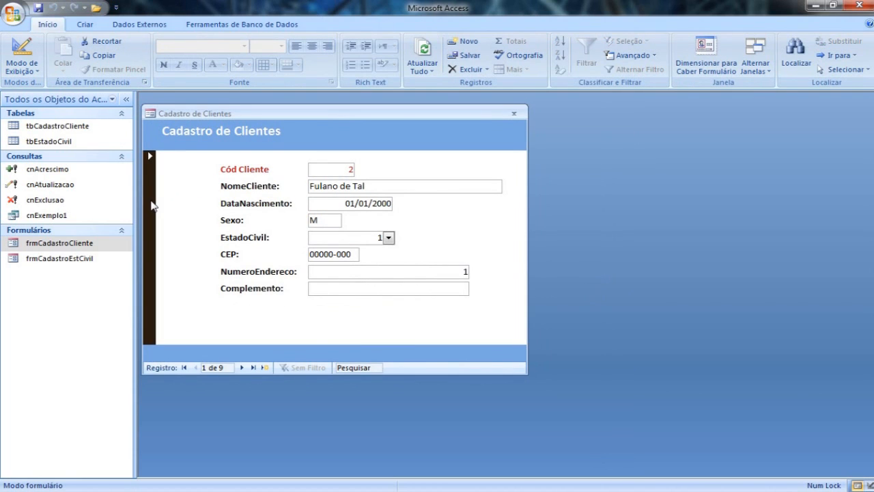
pyautogui.moveTo(254, 114); pyautogui.dragTo(295, 113)
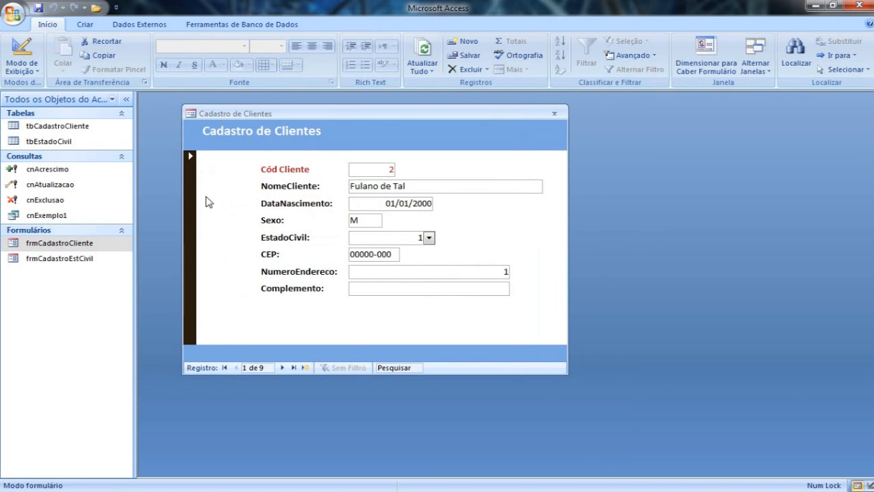
pyautogui.moveTo(230, 112); pyautogui.dragTo(199, 115)
pyautogui.click(251, 370)
pyautogui.click(251, 370)
pyautogui.click(251, 370)
pyautogui.click(250, 370)
pyautogui.click(251, 370)
pyautogui.click(251, 370)
pyautogui.click(251, 370)
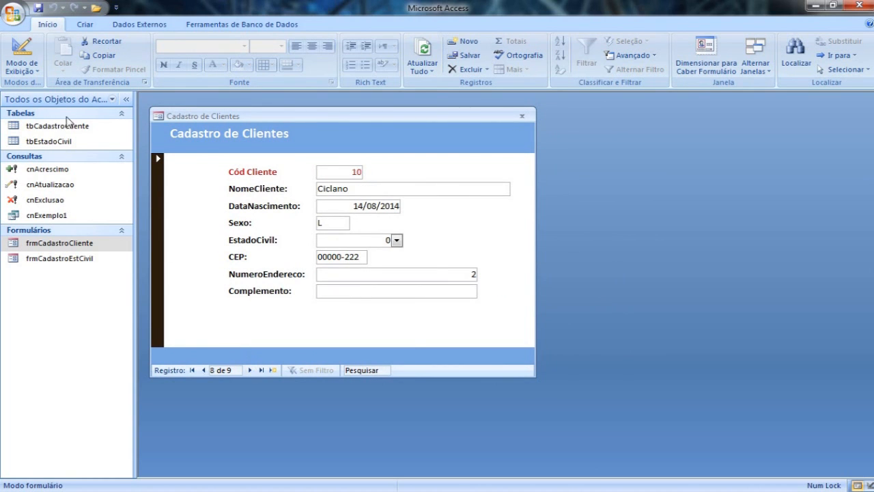
# Return to Design view, set Seletores de registro to Não, and select the Botões de navegação property.
pyautogui.click(21, 51)
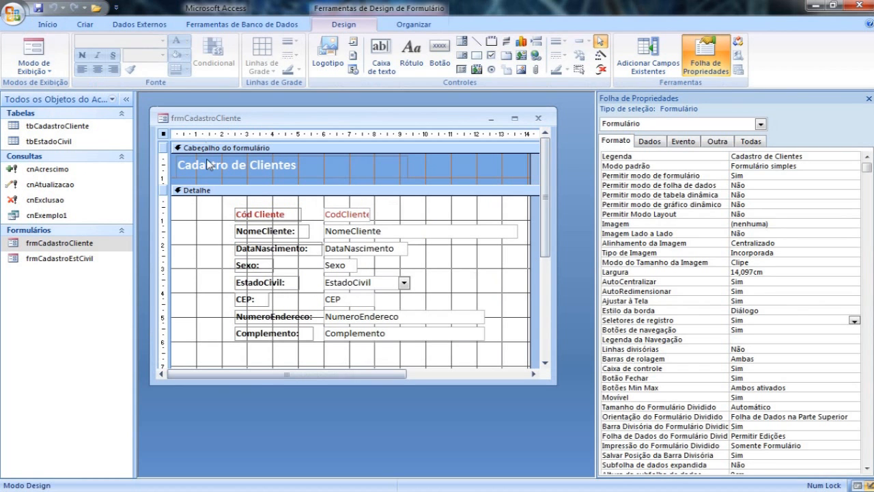
pyautogui.doubleClick(763, 320)
pyautogui.click(758, 329)
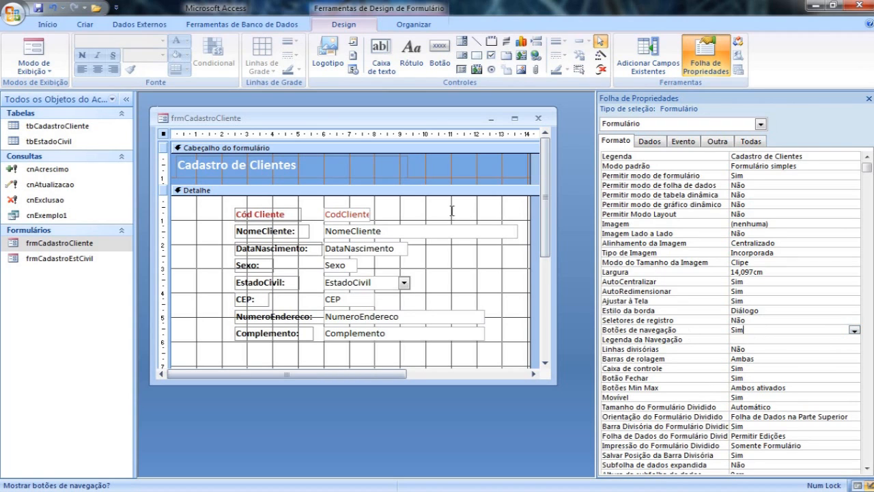
# Browse forward and backward through the client records in Form view to check the navigation buttons.
pyautogui.click(250, 370)
pyautogui.click(250, 370)
pyautogui.click(250, 370)
pyautogui.click(203, 370)
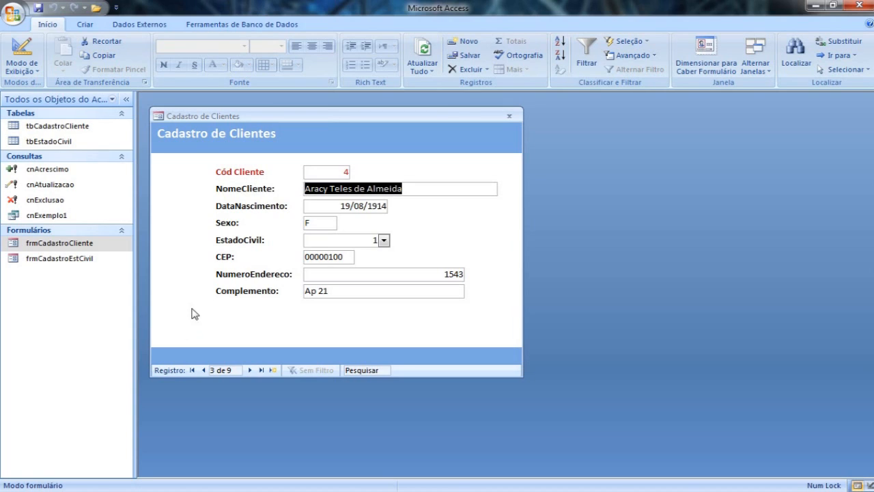
pyautogui.click(249, 370)
pyautogui.click(249, 369)
pyautogui.click(249, 370)
pyautogui.click(249, 369)
pyautogui.click(203, 369)
pyautogui.click(203, 370)
pyautogui.click(204, 369)
pyautogui.click(204, 370)
# Return to Design view, try the scroll bars on the form window, and set Barras de rolagem to Nenhuma.
pyautogui.click(21, 49)
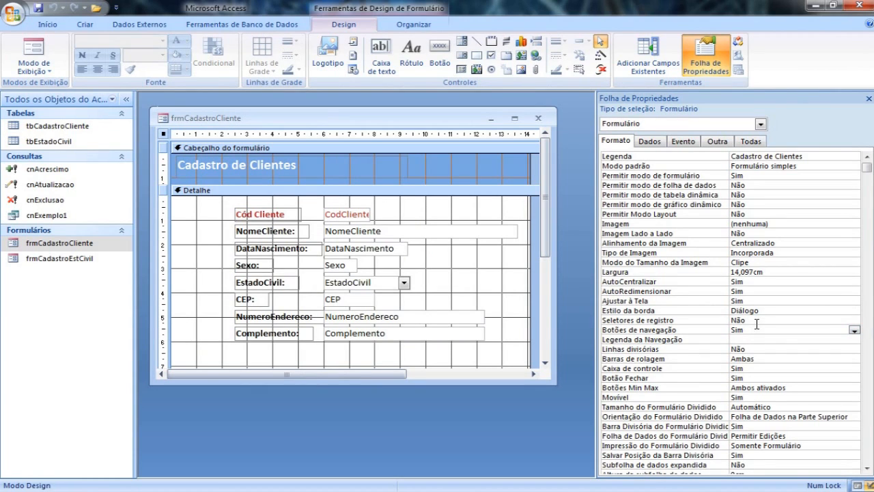
pyautogui.click(757, 331)
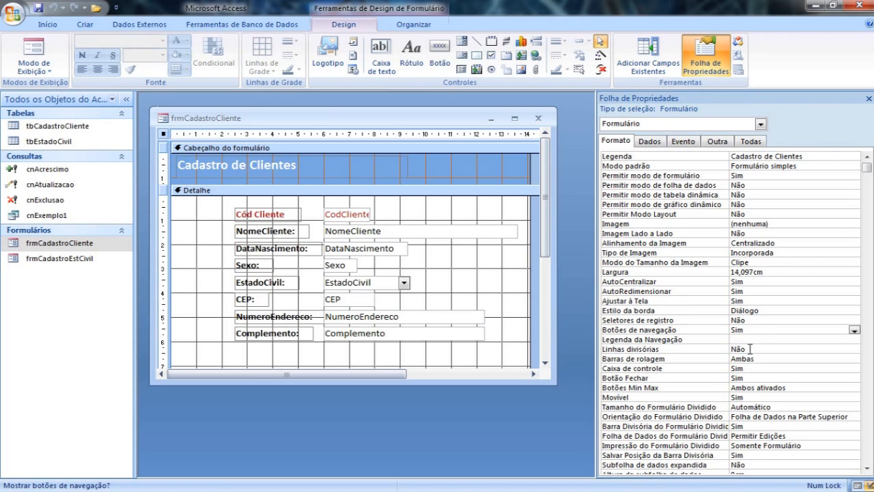
pyautogui.click(769, 357)
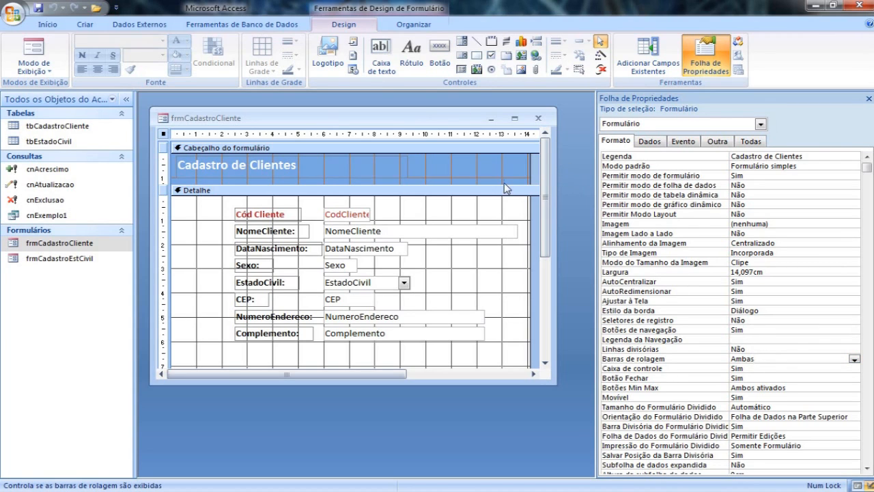
pyautogui.moveTo(548, 234); pyautogui.dragTo(552, 277)
pyautogui.moveTo(414, 374); pyautogui.dragTo(462, 373)
pyautogui.doubleClick(768, 360)
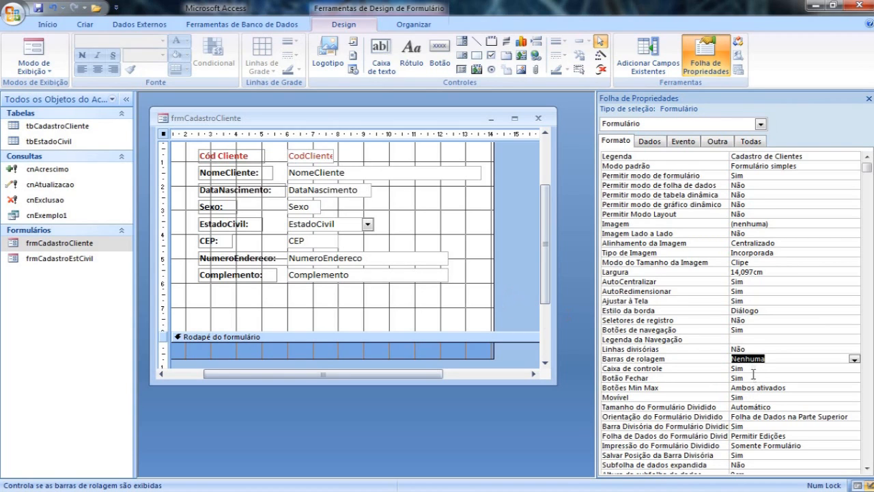
# Set Botões Min Max to Nenhum and Movível to Não, then check the form in Form view.
pyautogui.doubleClick(777, 388)
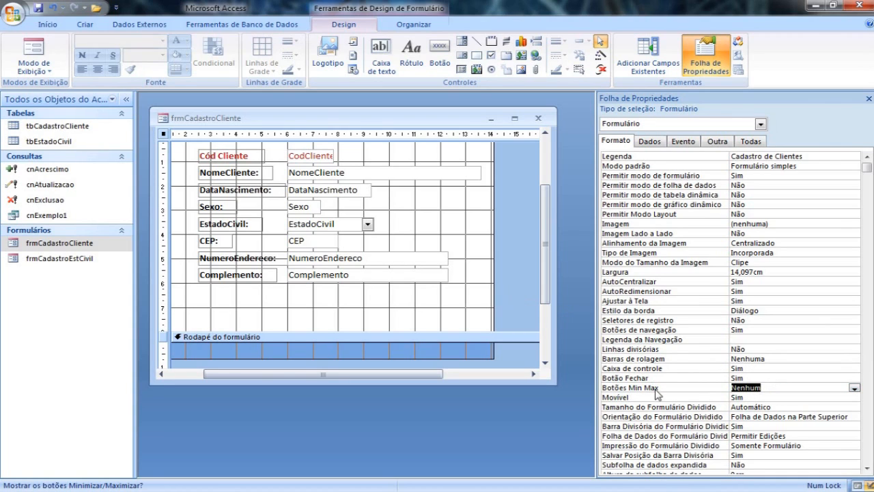
pyautogui.moveTo(400, 123); pyautogui.dragTo(422, 134)
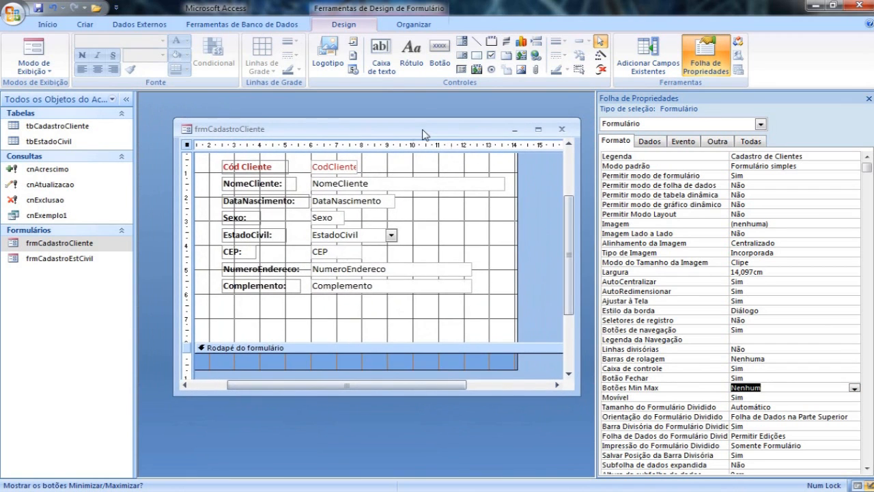
pyautogui.doubleClick(750, 397)
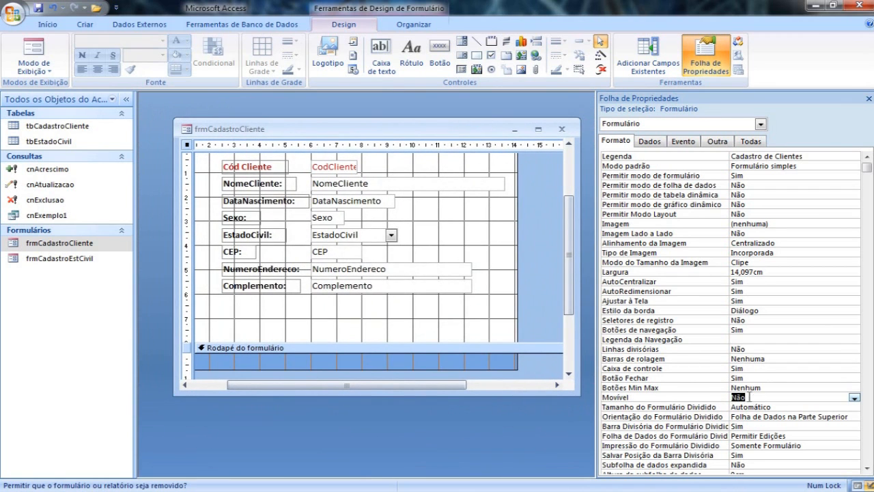
pyautogui.click(32, 49)
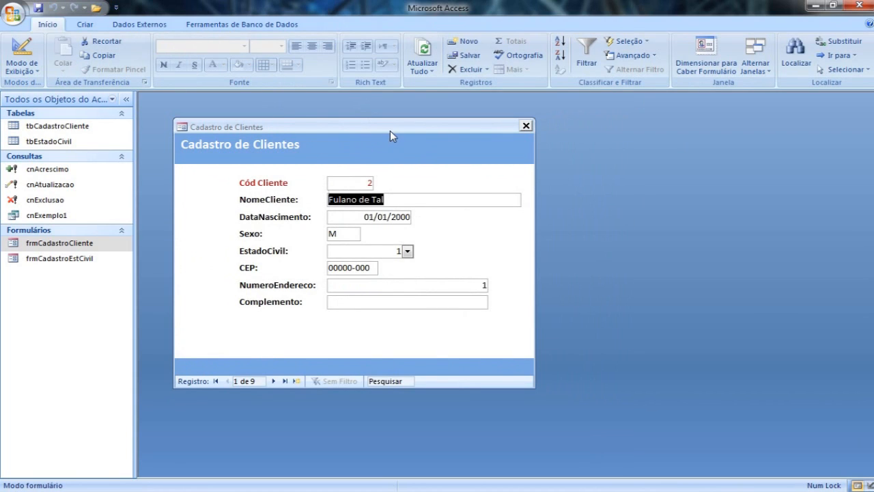
# Close frmCadastroCliente saving its design changes, then reopen it to check the window.
pyautogui.click(521, 127)
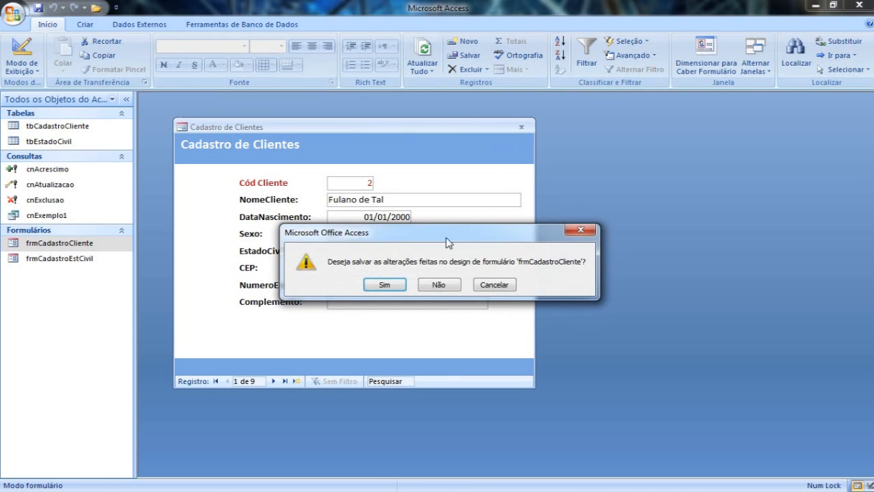
pyautogui.click(390, 286)
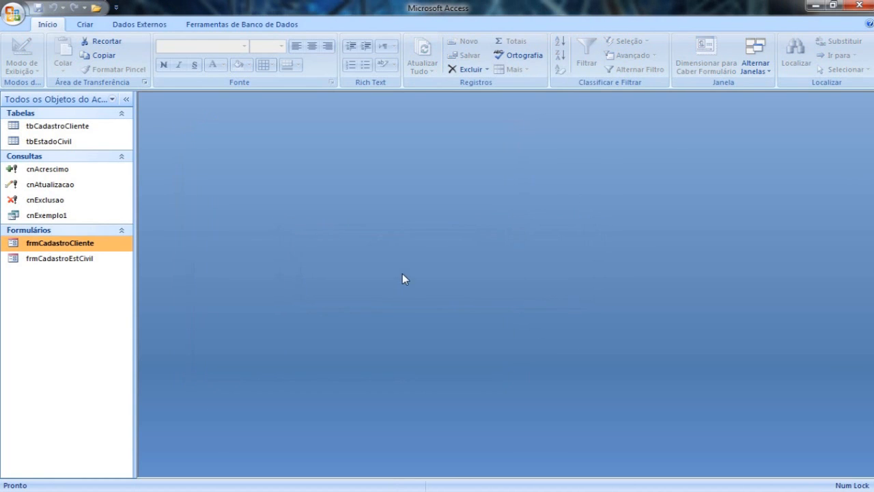
pyautogui.doubleClick(59, 244)
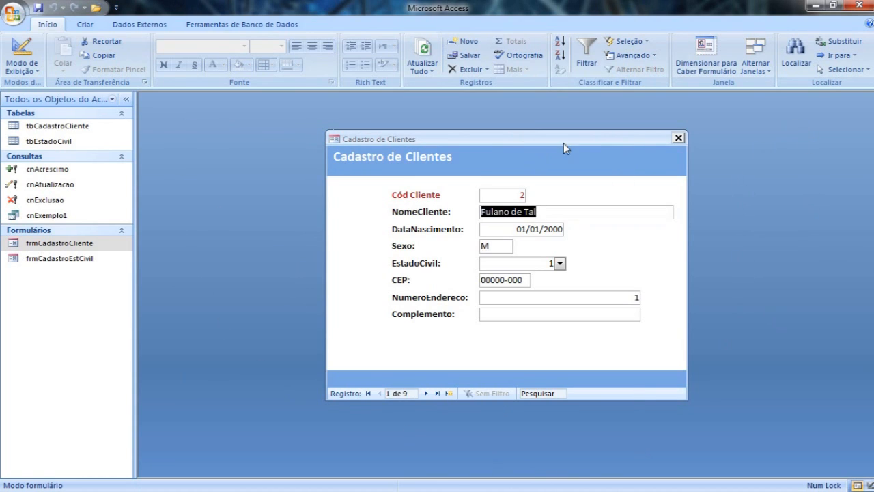
# Close frmCadastroCliente and open it directly in Design view.
pyautogui.click(678, 137)
pyautogui.rightClick(87, 248)
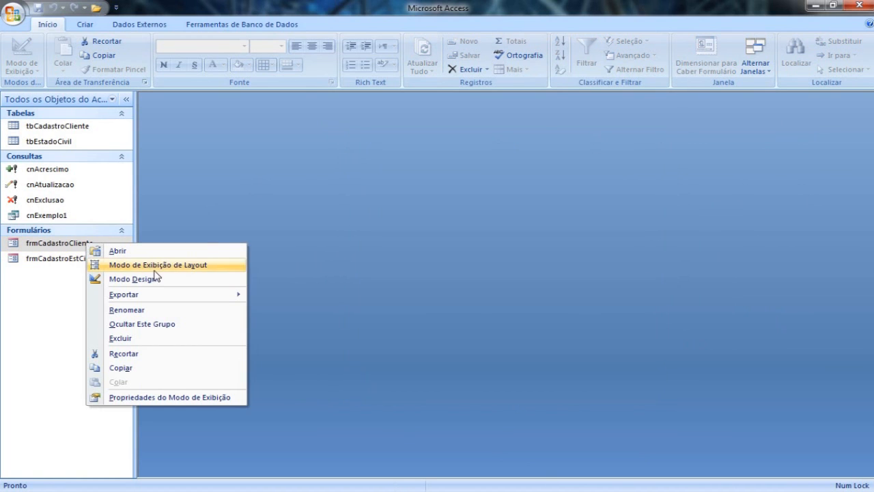
pyautogui.click(159, 278)
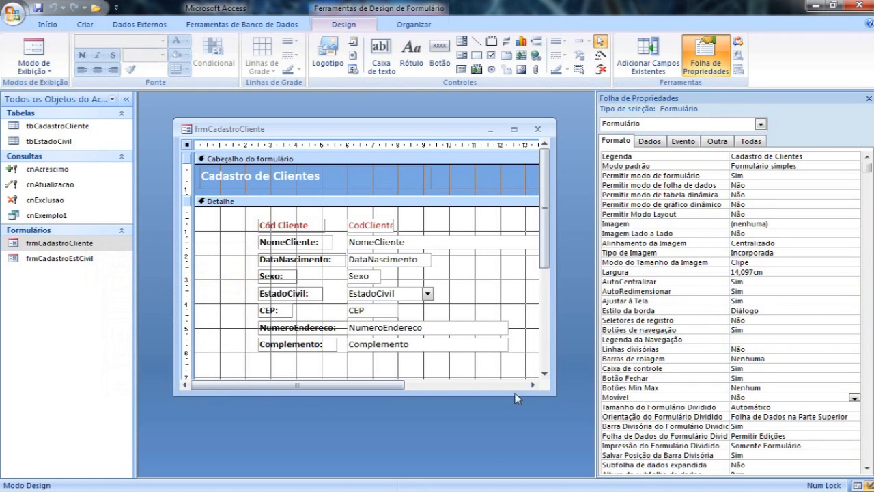
# Enlarge the frmCadastroCliente design window to show the Rodapé do formulário section, reposition it, and close the form.
pyautogui.moveTo(553, 393); pyautogui.dragTo(593, 444)
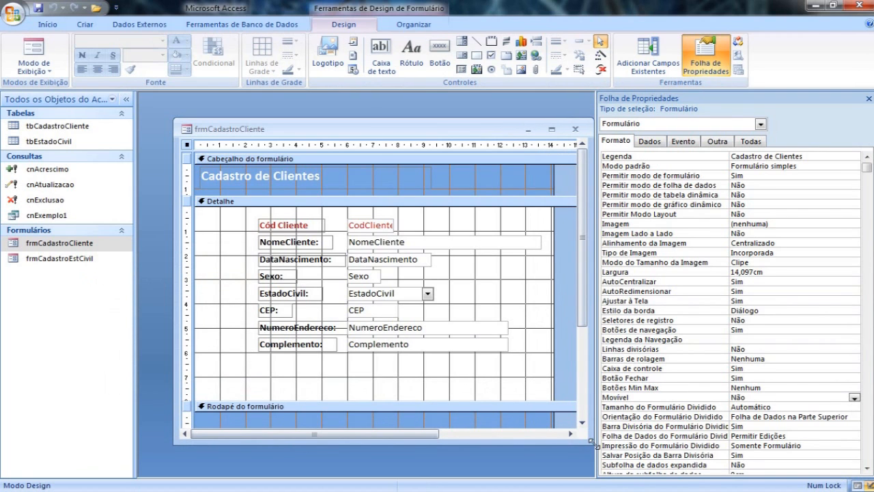
pyautogui.moveTo(486, 134); pyautogui.dragTo(462, 116)
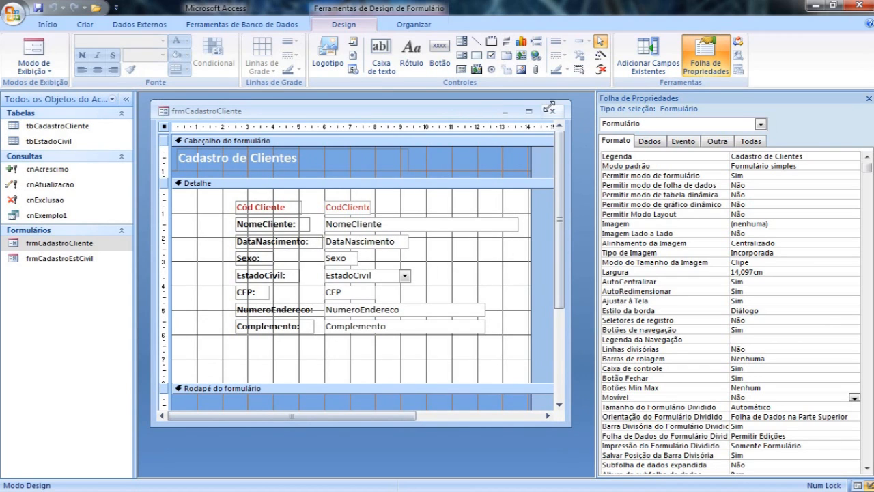
pyautogui.click(551, 113)
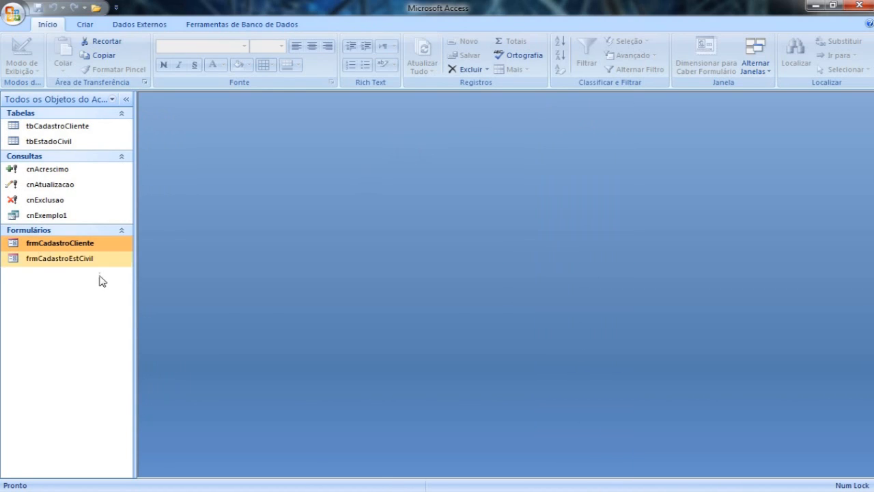
# Open frmCadastroEstCivil in Design view and set its Legenda to Cadastro Estado Civil.
pyautogui.click(80, 263)
pyautogui.rightClick(80, 263)
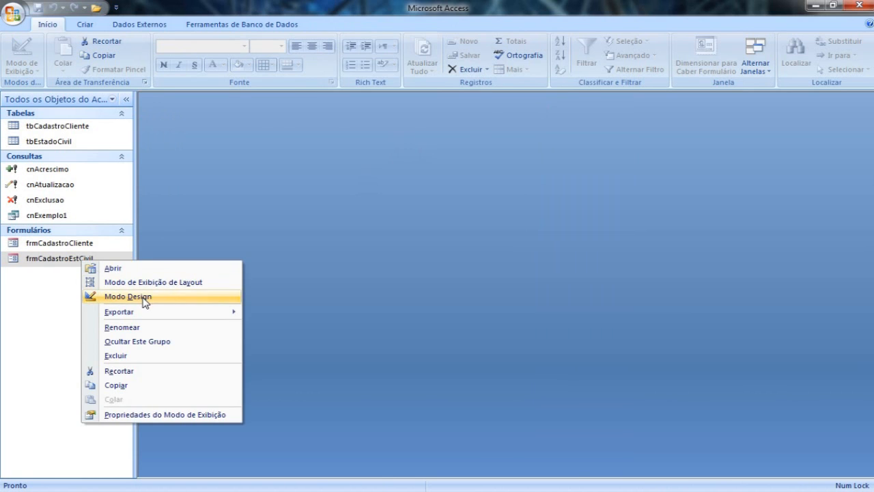
pyautogui.click(142, 297)
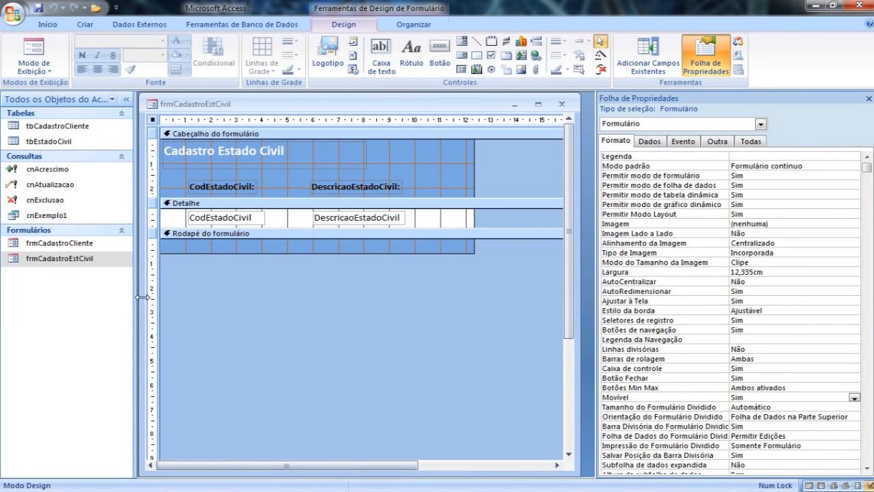
pyautogui.click(760, 157)
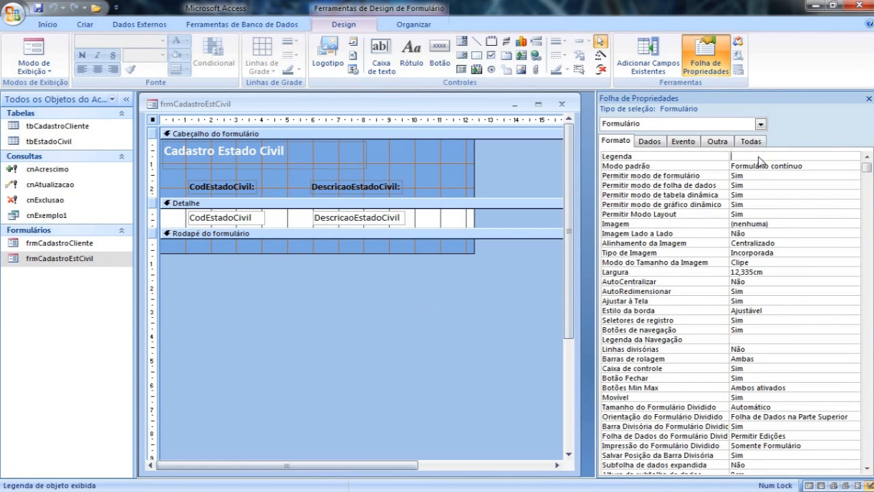
pyautogui.write('Cadastro Estado Civil')
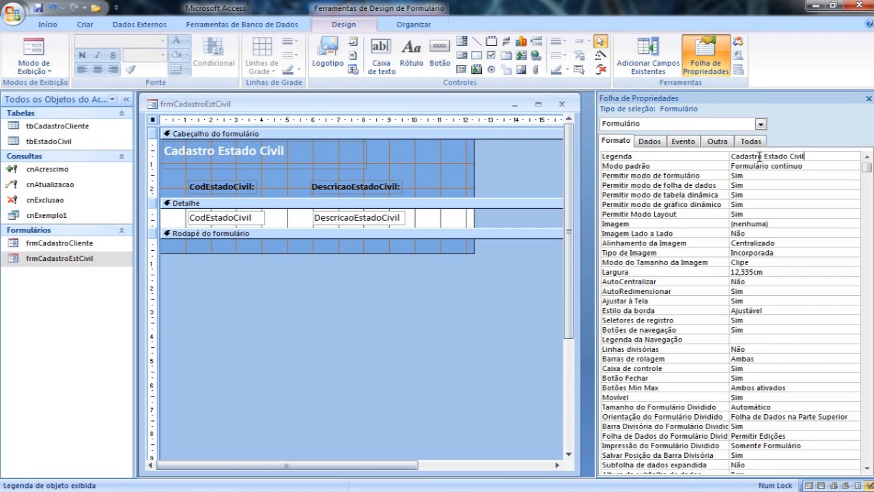
pyautogui.press('Return')
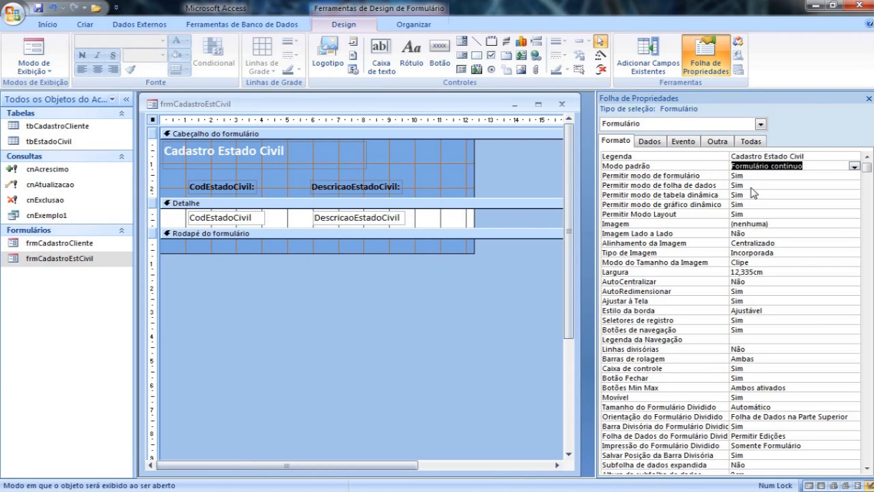
# Set the form's permissions for folha de dados, tabela dinâmica, gráfico dinâmico and Layout modes to Não.
pyautogui.doubleClick(753, 185)
pyautogui.doubleClick(753, 195)
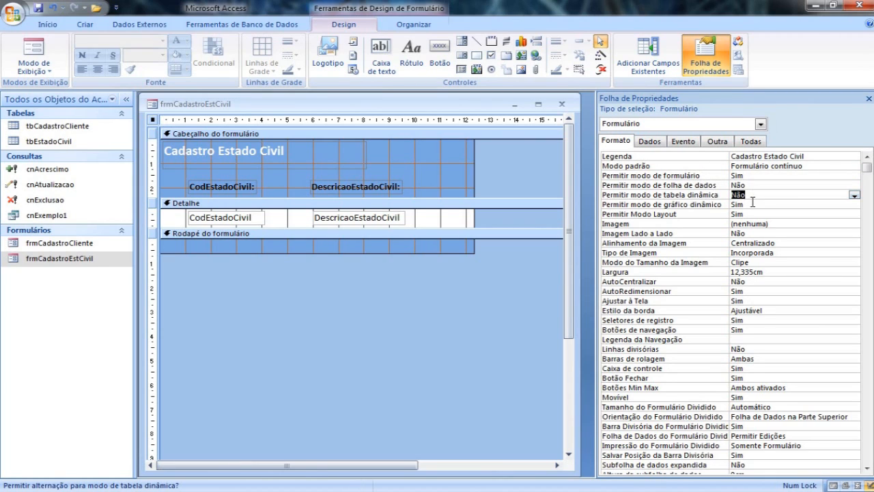
pyautogui.doubleClick(752, 203)
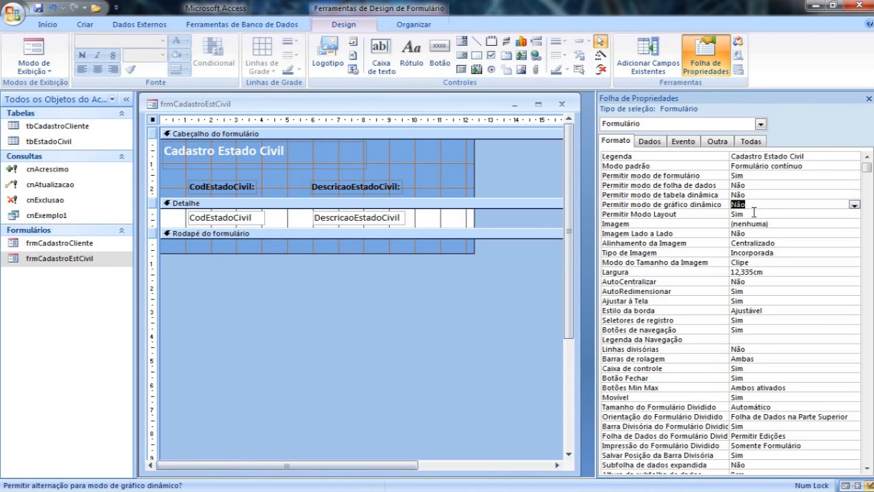
pyautogui.doubleClick(754, 213)
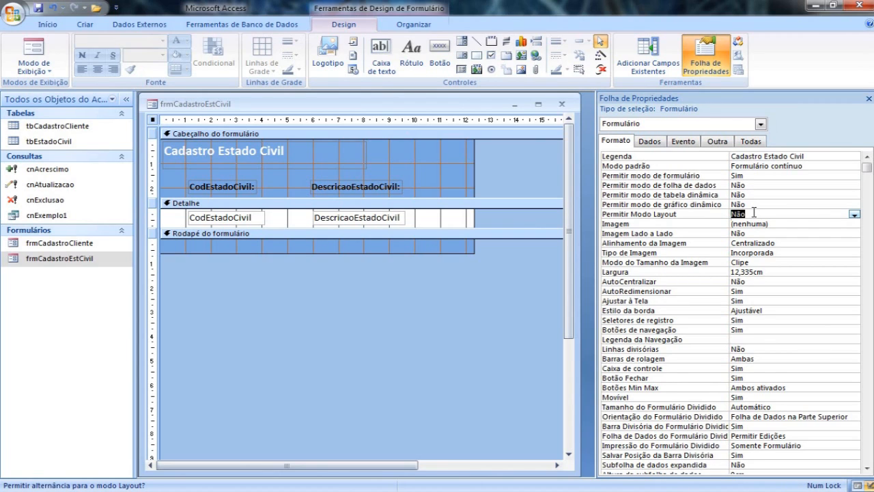
# Set AutoCentralizar to Sim, Estilo da borda to Diálogo and Seletores de registro to Não.
pyautogui.doubleClick(759, 281)
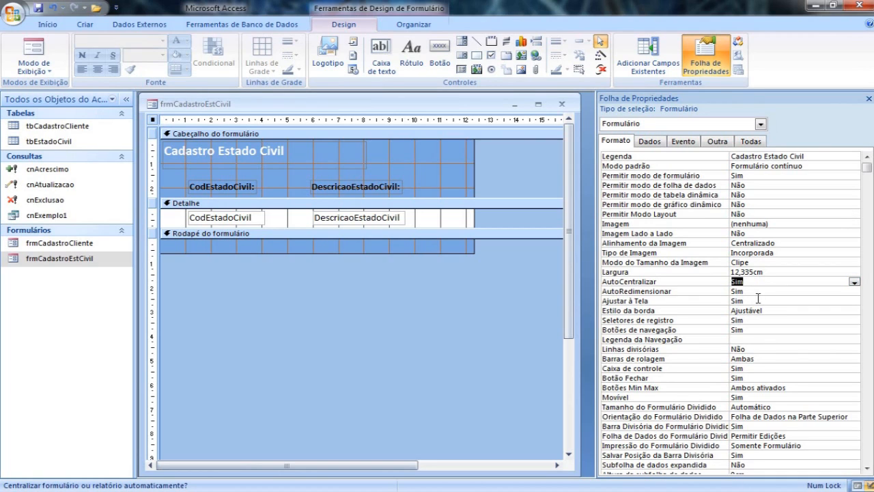
pyautogui.click(768, 310)
pyautogui.click(852, 311)
pyautogui.click(751, 346)
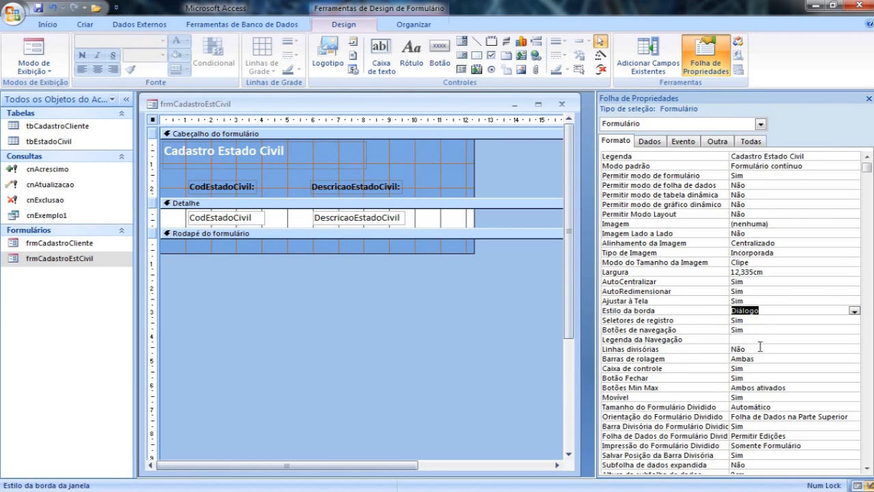
pyautogui.doubleClick(760, 320)
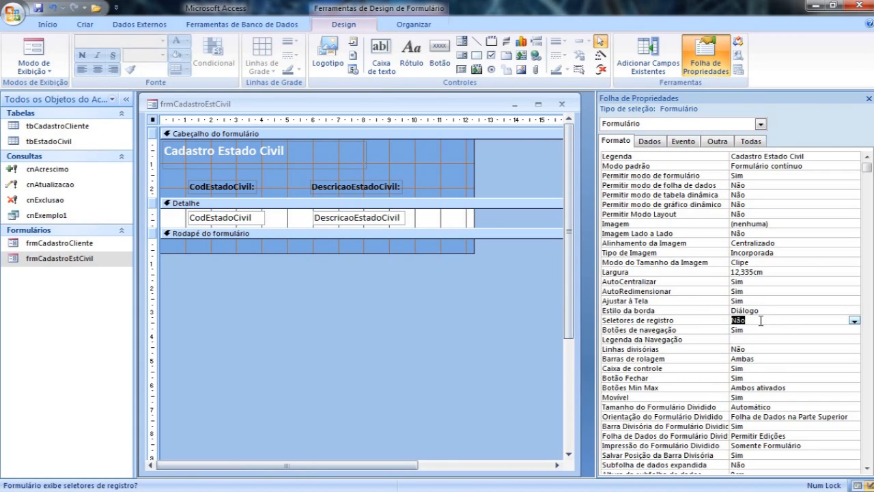
# Set Linhas divisórias to Sim, check the records in Form view, and return to Design view.
pyautogui.click(754, 329)
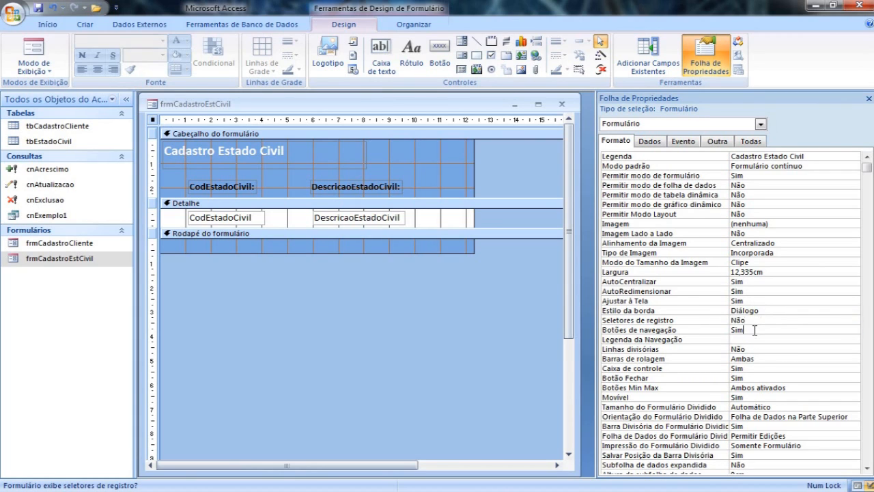
pyautogui.click(762, 340)
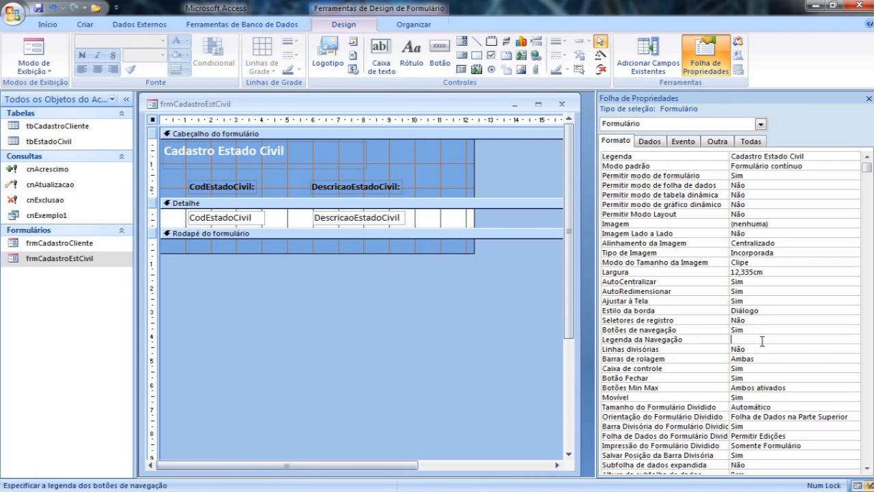
pyautogui.click(762, 350)
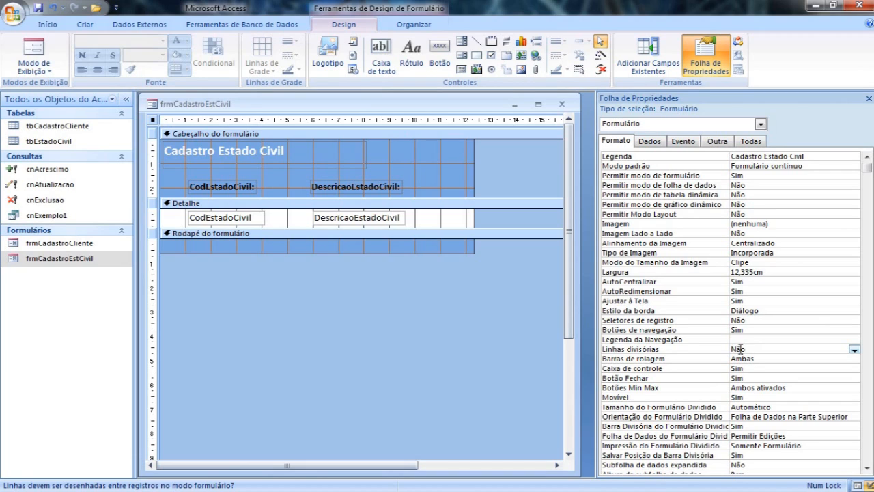
pyautogui.doubleClick(756, 348)
pyautogui.click(763, 358)
pyautogui.click(41, 54)
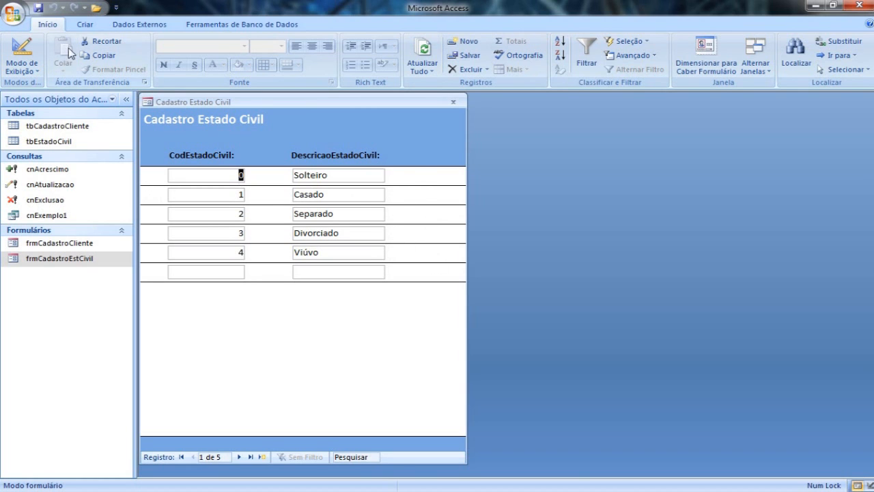
pyautogui.click(22, 53)
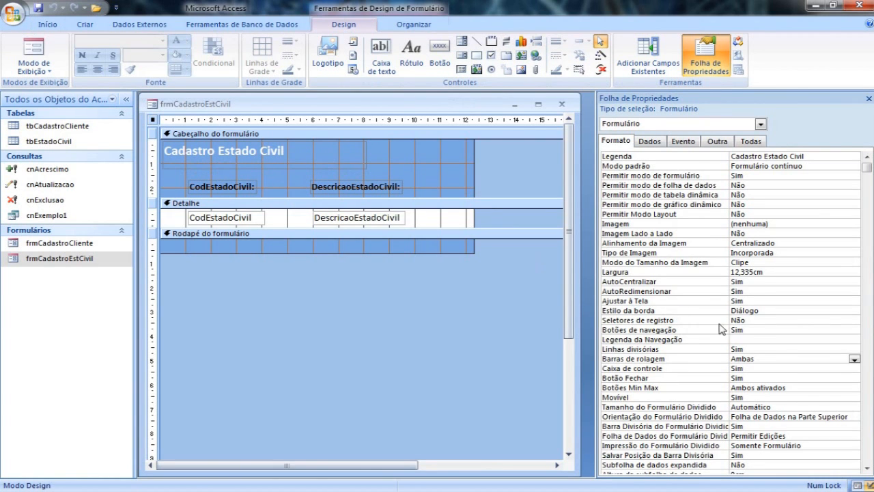
# Set Linhas divisórias back to Não, check the form in Form view, and return to Design view.
pyautogui.doubleClick(761, 349)
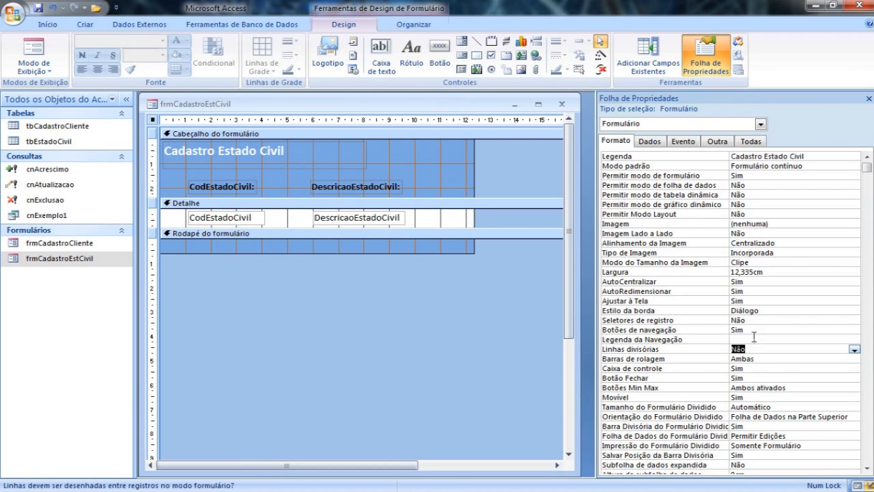
pyautogui.click(27, 52)
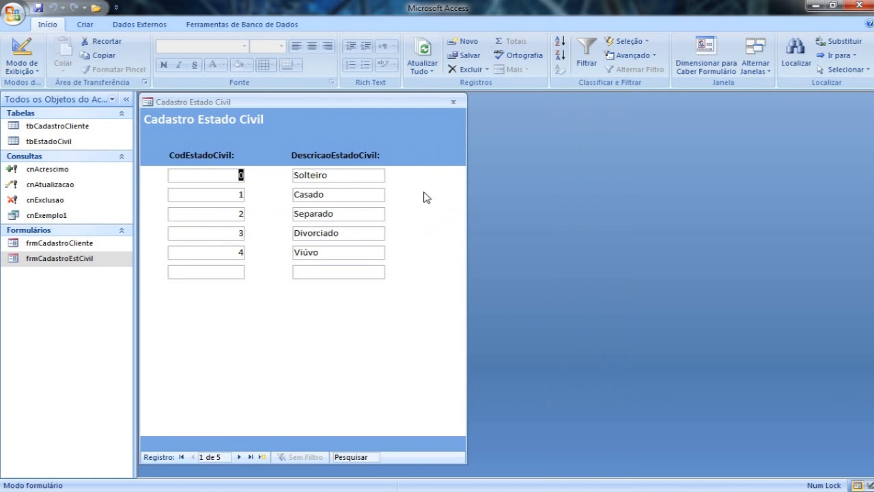
pyautogui.click(22, 54)
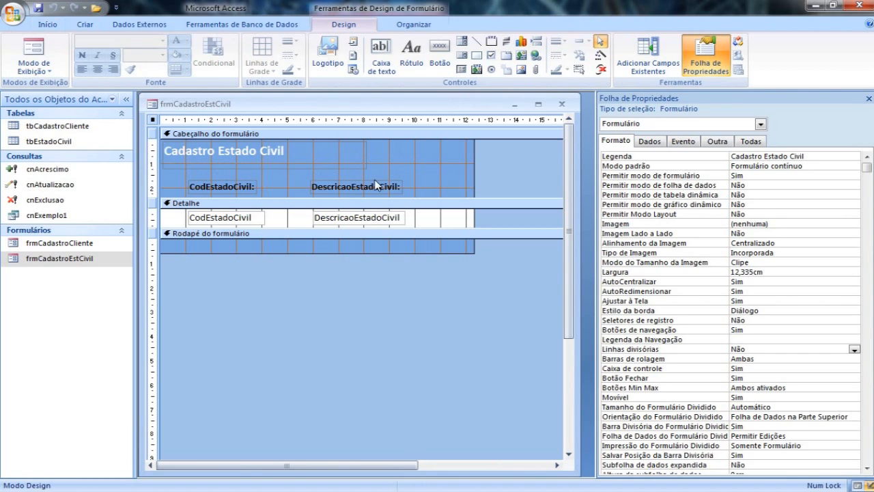
# Set Seletores de registro to Sim and Barras de rolagem to Somente vertical, then check and reposition the form in Form view.
pyautogui.doubleClick(760, 321)
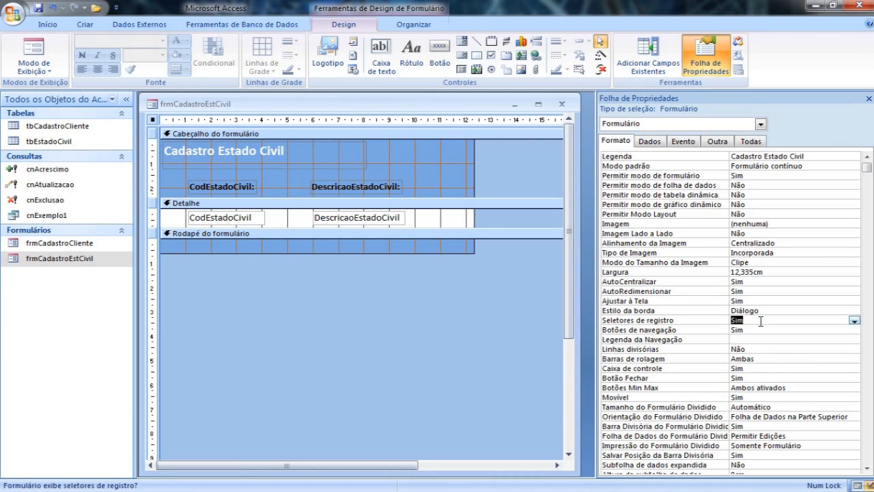
pyautogui.doubleClick(764, 358)
pyautogui.click(853, 359)
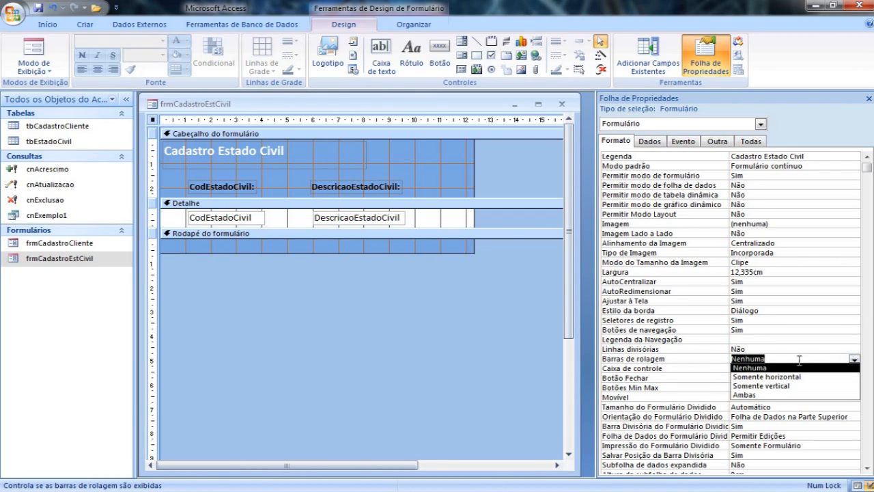
pyautogui.click(792, 387)
pyautogui.click(34, 49)
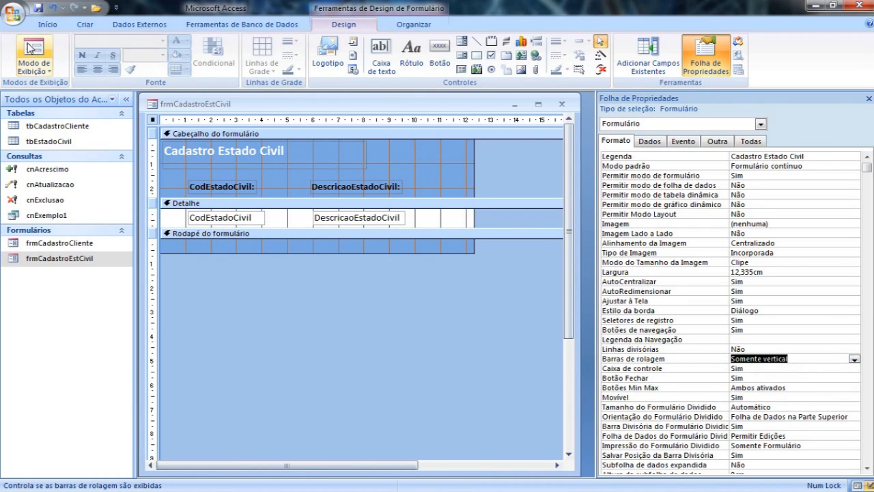
pyautogui.moveTo(330, 103); pyautogui.dragTo(420, 108)
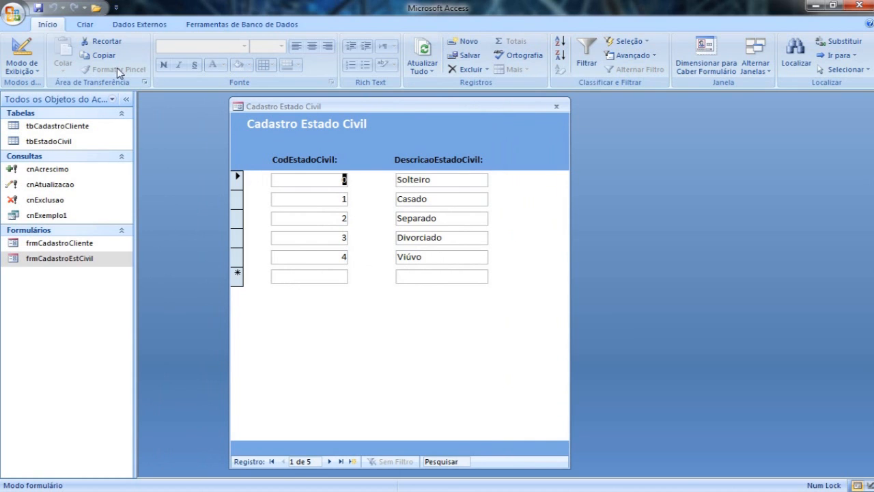
# Shorten the frmCadastroEstCivil window in Design view to just below the Detalhe section, and close it saving the design changes.
pyautogui.click(21, 52)
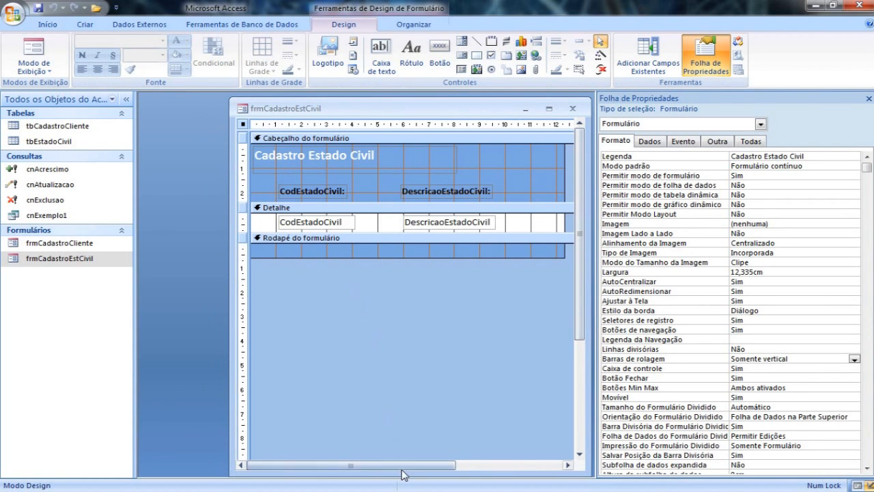
pyautogui.moveTo(404, 473); pyautogui.dragTo(405, 255)
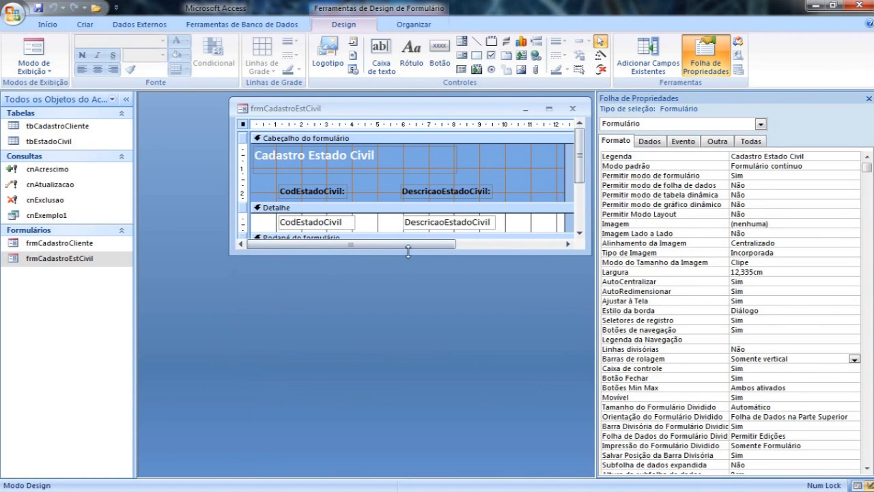
pyautogui.click(572, 108)
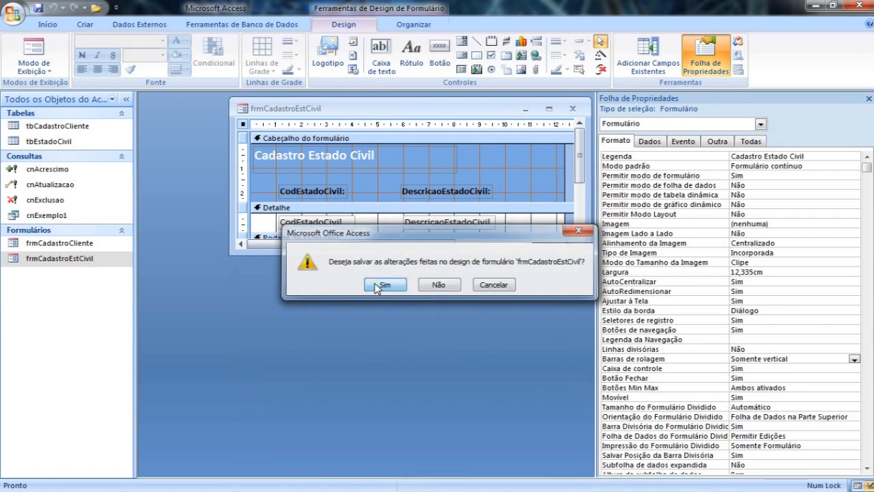
pyautogui.click(385, 284)
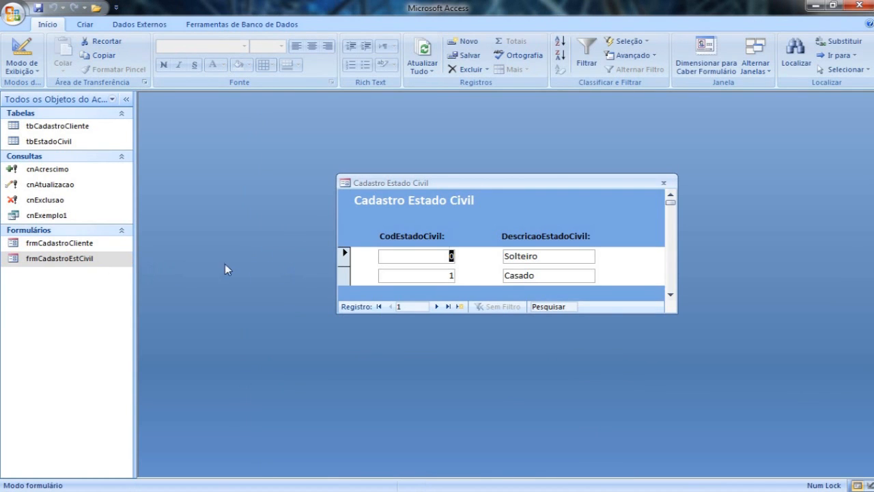
# Reopen frmCadastroEstCivil and scroll through the marital status records to test the vertical scroll bar.
pyautogui.click(670, 294)
pyautogui.click(670, 295)
pyautogui.click(670, 294)
pyautogui.click(670, 294)
pyautogui.moveTo(670, 285); pyautogui.dragTo(672, 232)
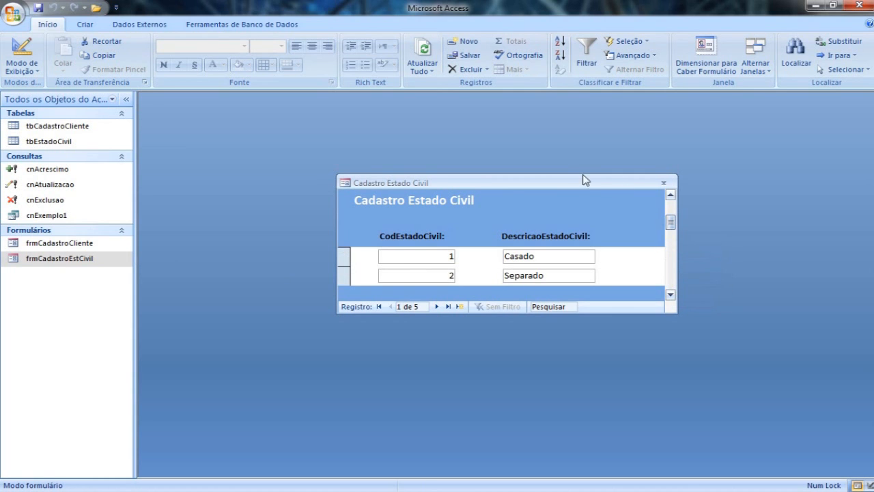
# Enlarge the form window in Design view, and set Barras de rolagem to Nenhuma and Movível to Não.
pyautogui.click(21, 54)
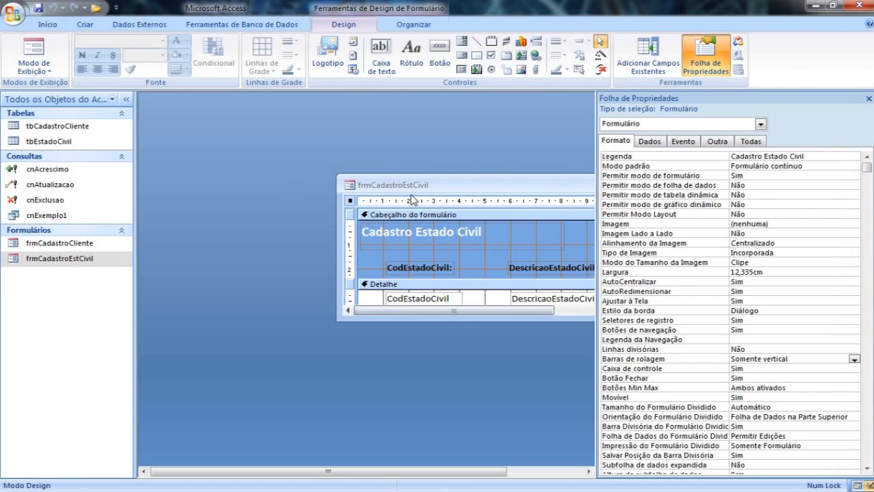
pyautogui.moveTo(447, 258); pyautogui.dragTo(446, 408)
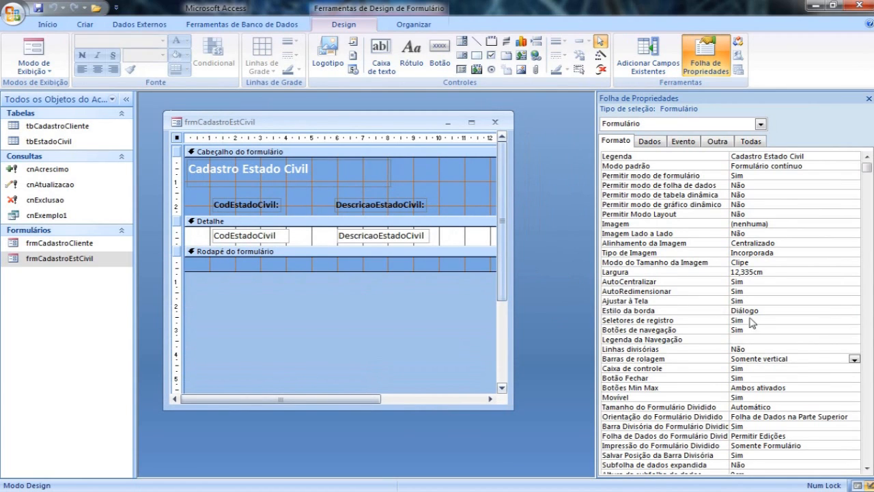
pyautogui.doubleClick(790, 358)
pyautogui.doubleClick(790, 358)
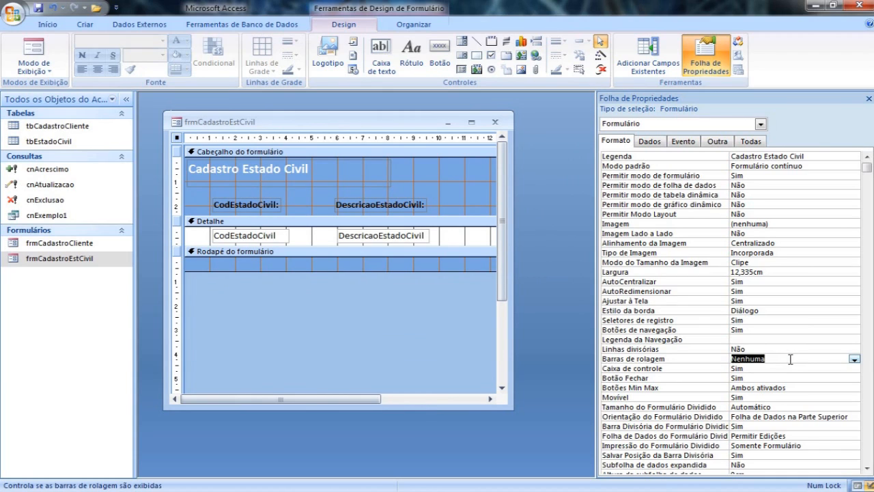
pyautogui.doubleClick(761, 397)
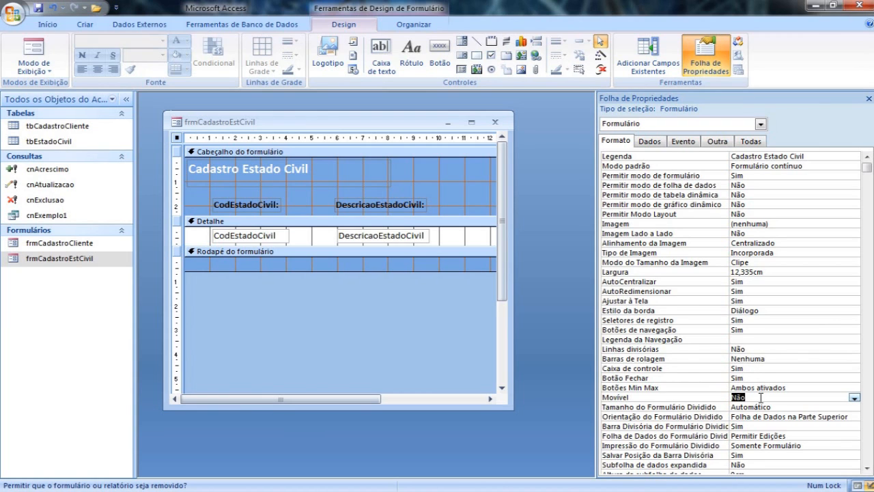
# Close frmCadastroEstCivil saving the design changes, and reopen it to check the form.
pyautogui.click(495, 121)
pyautogui.click(385, 284)
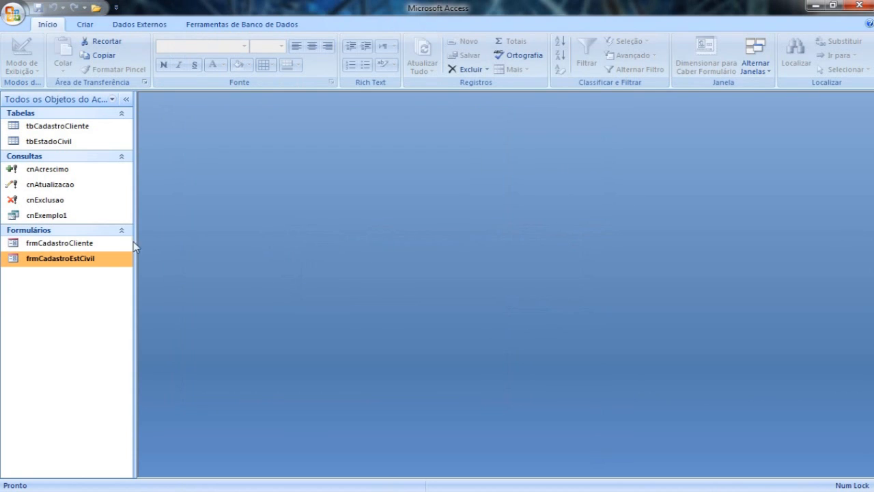
pyautogui.doubleClick(94, 259)
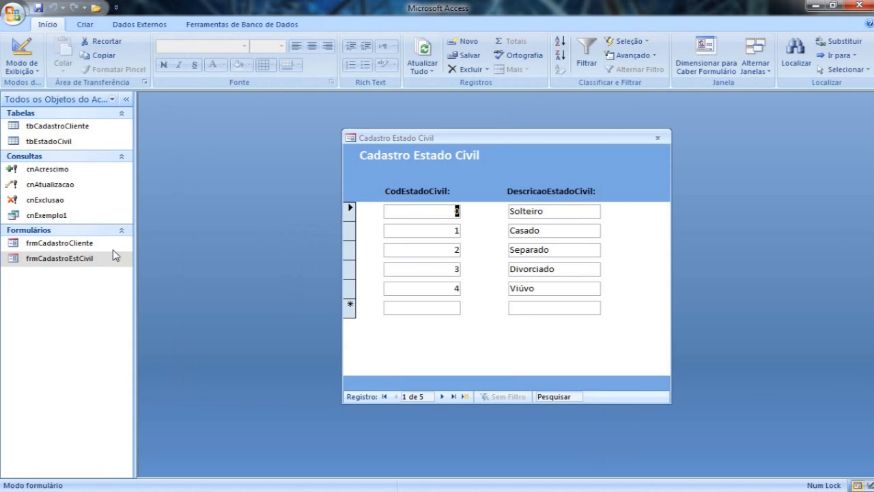
# Set Seletores de registro to Não for frmCadastroEstCivil in Design view, and display the form in Form view.
pyautogui.rightClick(396, 160)
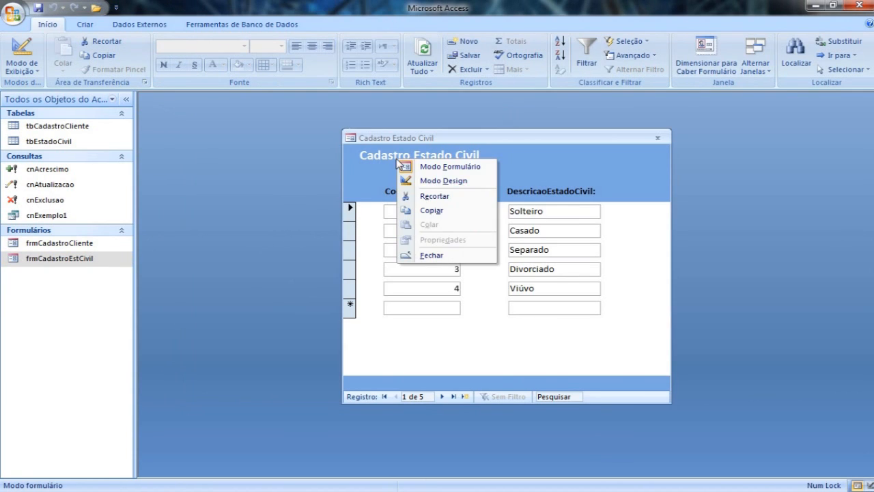
pyautogui.click(445, 181)
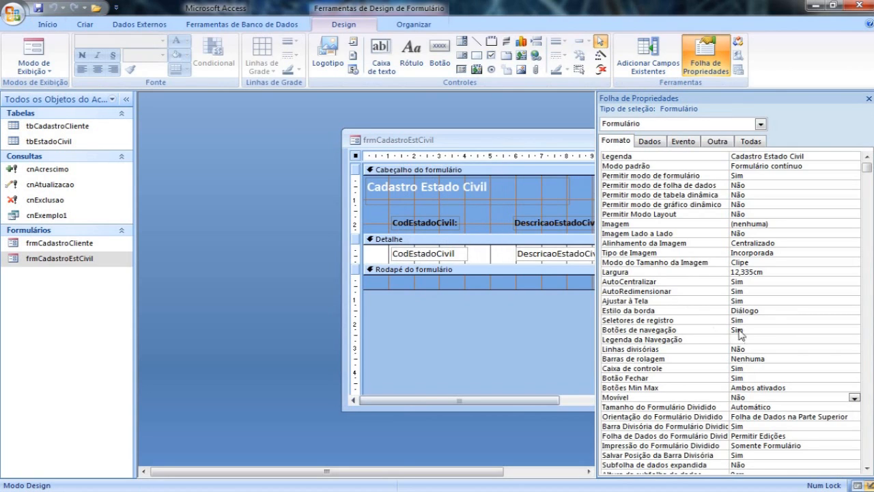
pyautogui.doubleClick(756, 319)
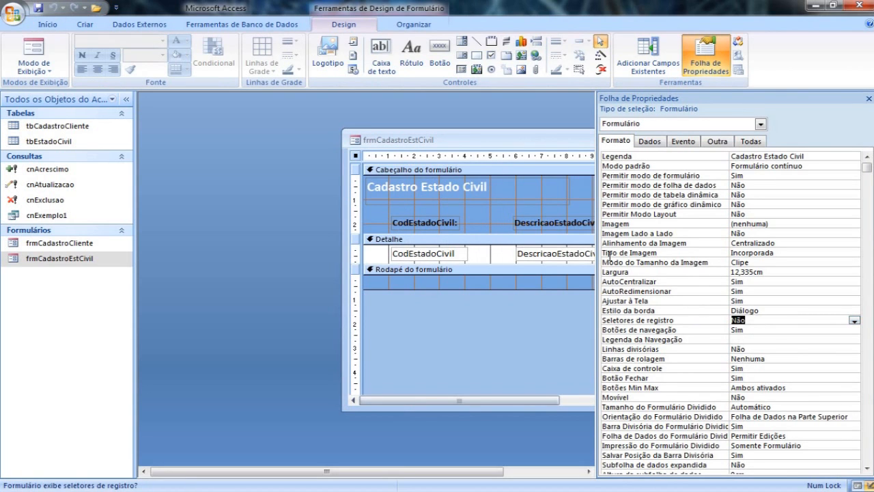
pyautogui.click(33, 49)
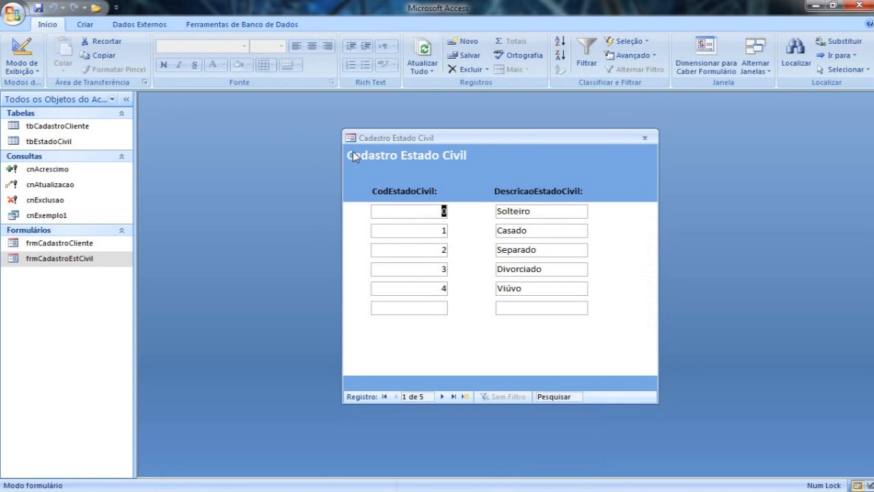
# Test record navigation by advancing through the records and jumping to record 2, and close the form saving the design changes.
pyautogui.click(442, 396)
pyautogui.click(442, 396)
pyautogui.click(442, 396)
pyautogui.click(442, 396)
pyautogui.click(441, 395)
pyautogui.click(405, 395)
pyautogui.write('2')
pyautogui.press('Return')
pyautogui.click(642, 138)
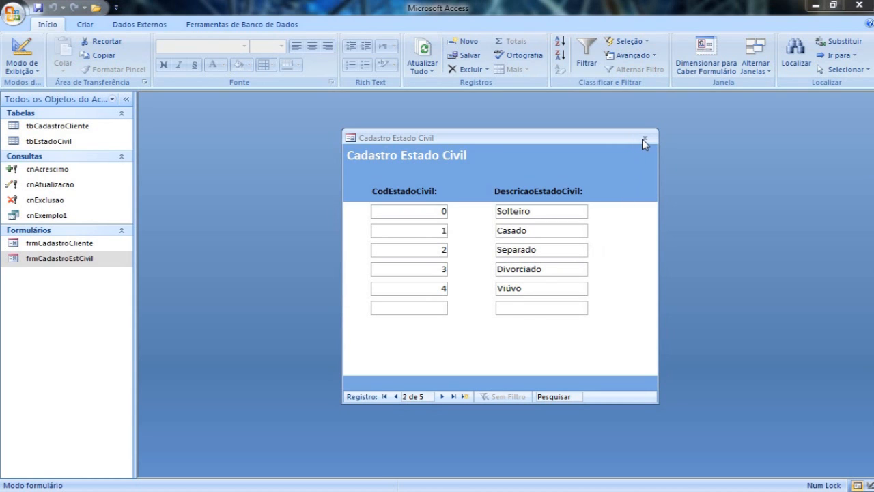
pyautogui.click(385, 286)
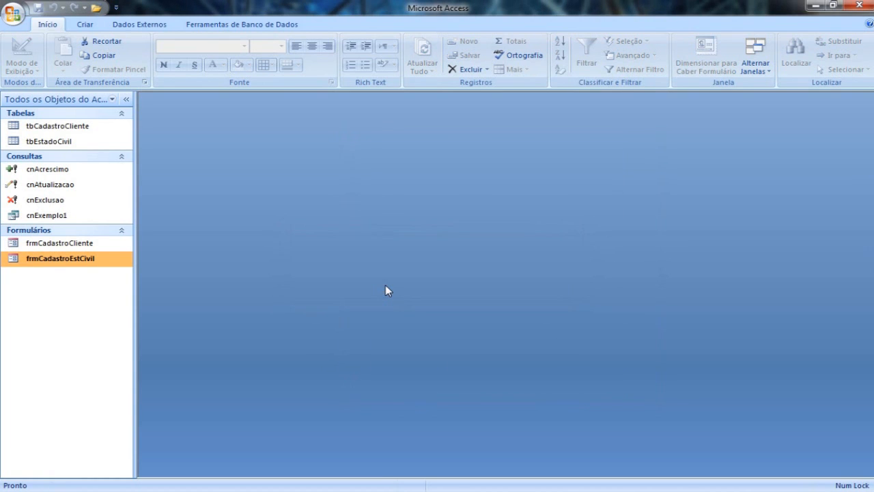